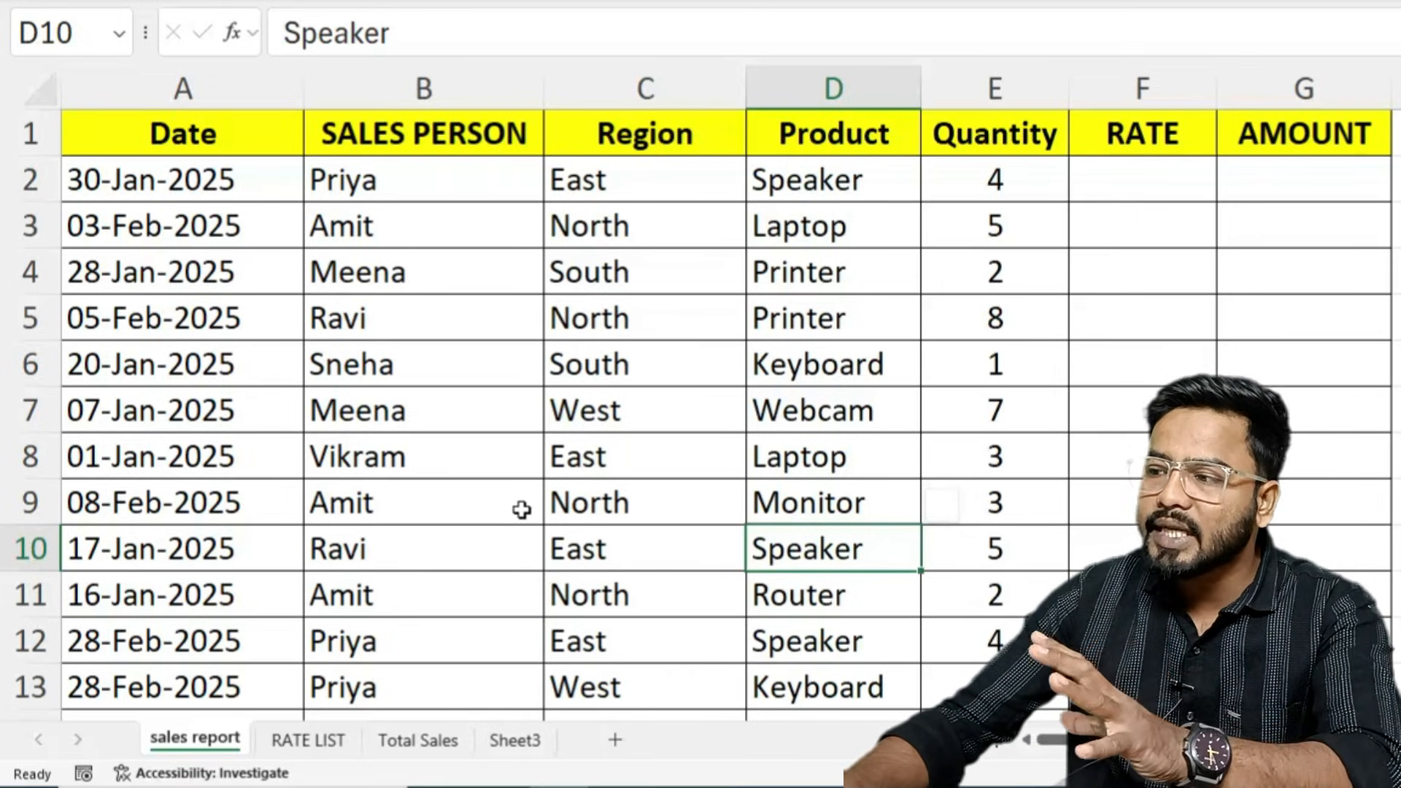
- Review the records in the sales report sheet, checking the Date, SALES PERSON, Product and RATE columns
scroll(485, 541, "down", 11)
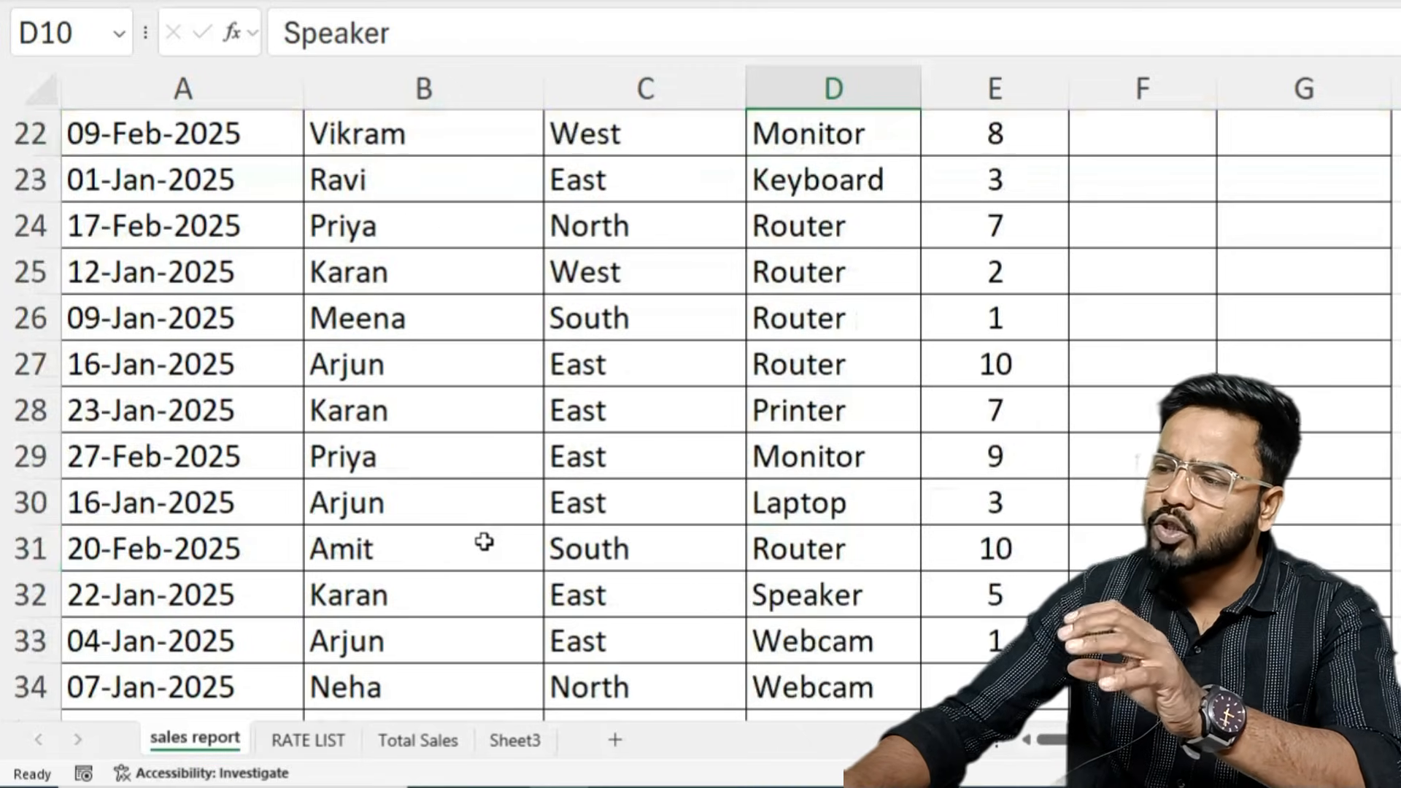
scroll(485, 541, "down", 5)
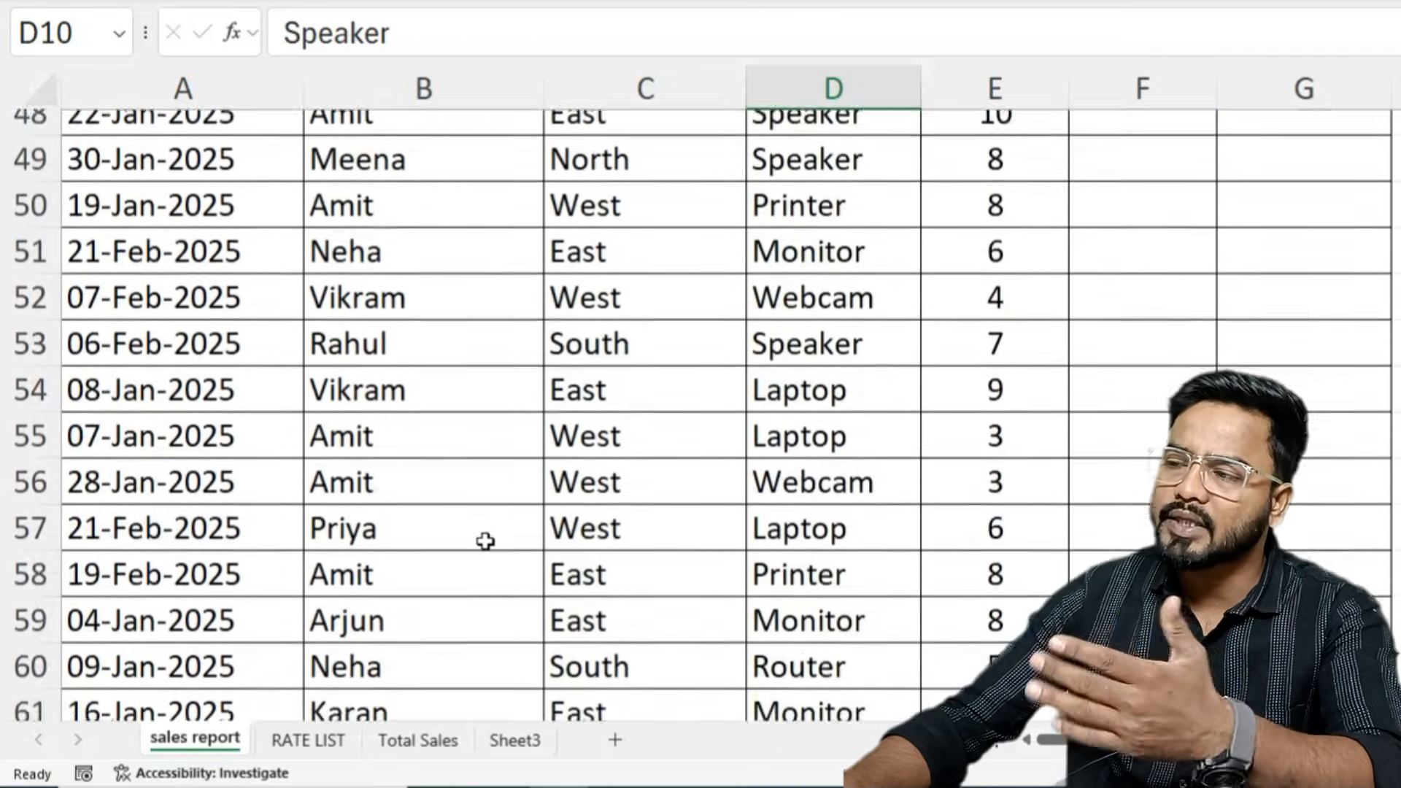
scroll(487, 541, "up", 16)
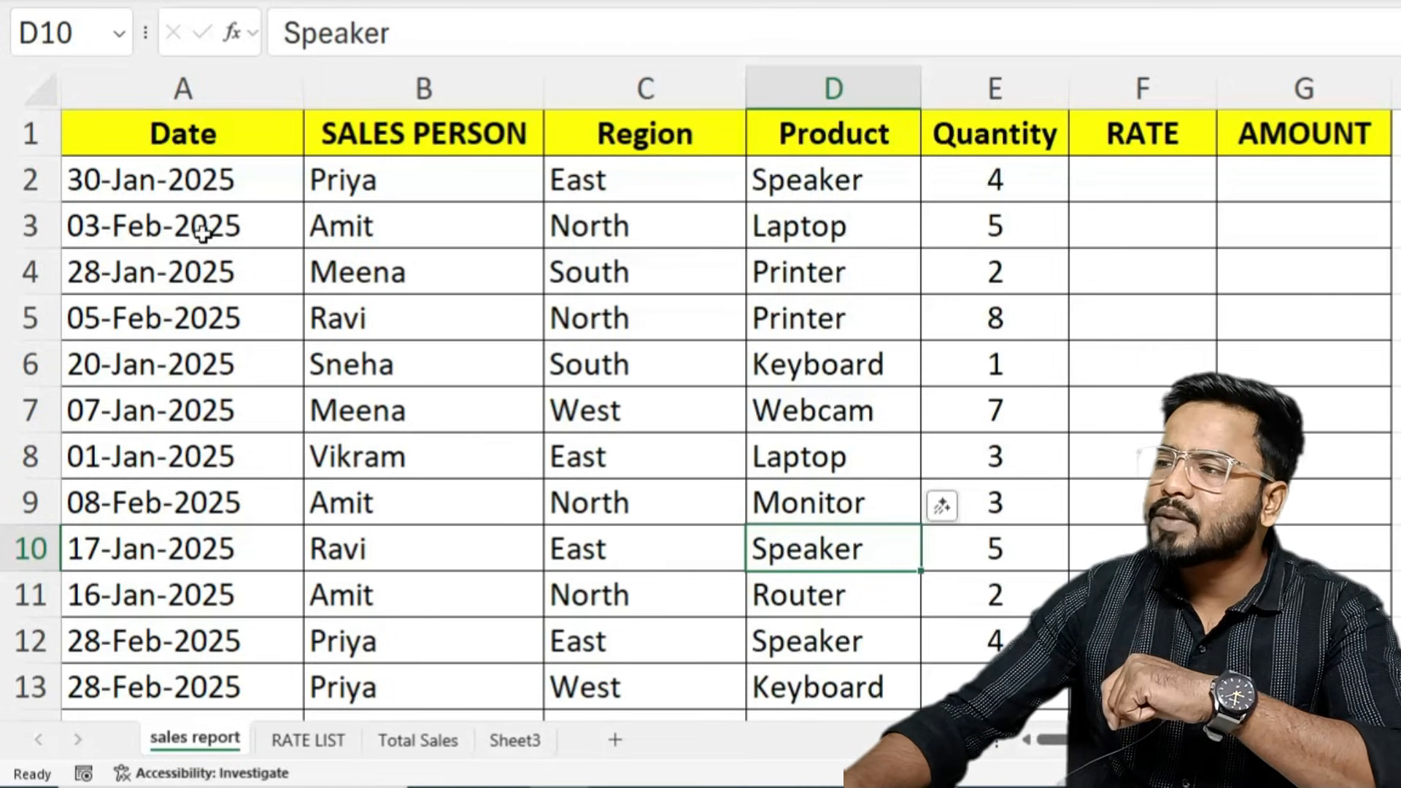
left_click_drag(204, 184, 196, 475)
left_click(343, 318)
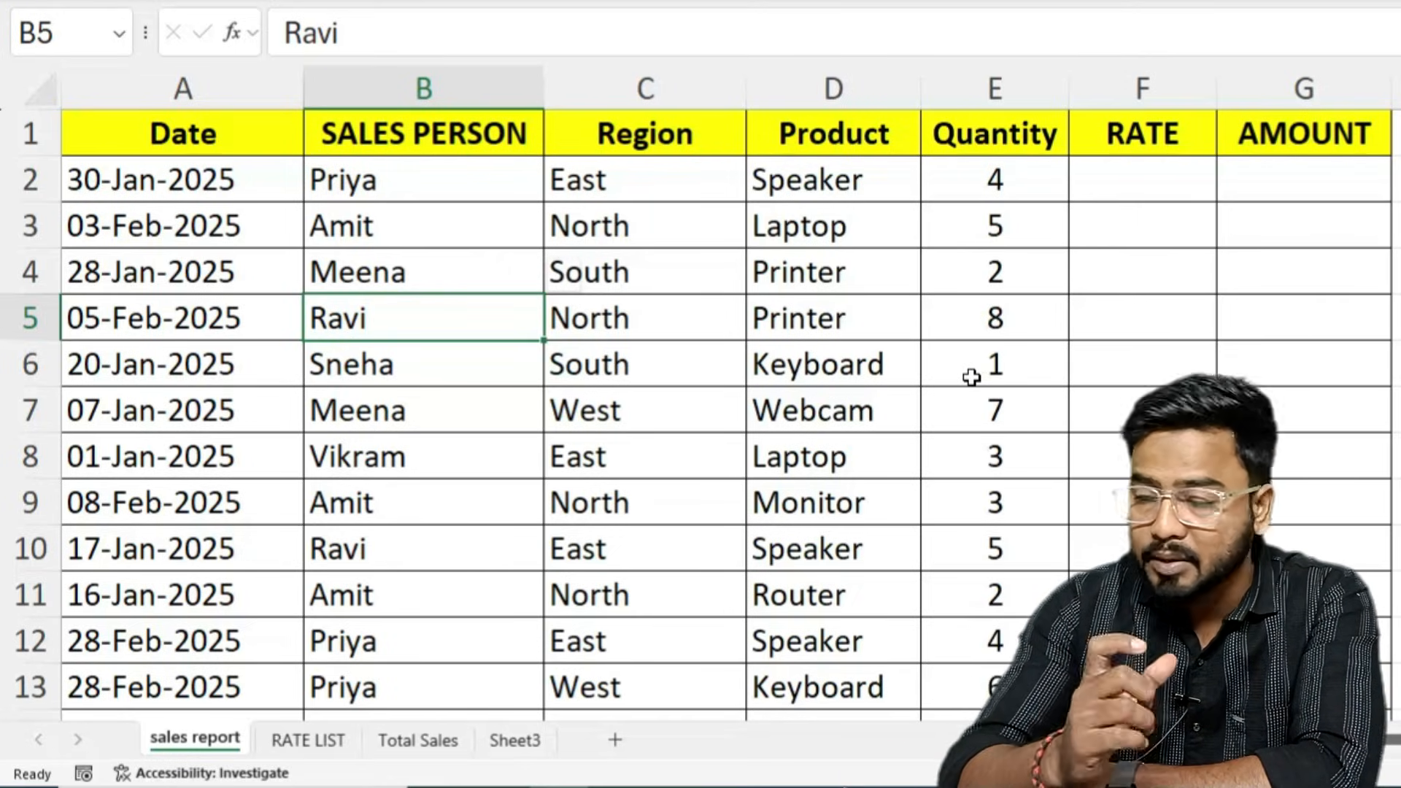
left_click(1138, 168)
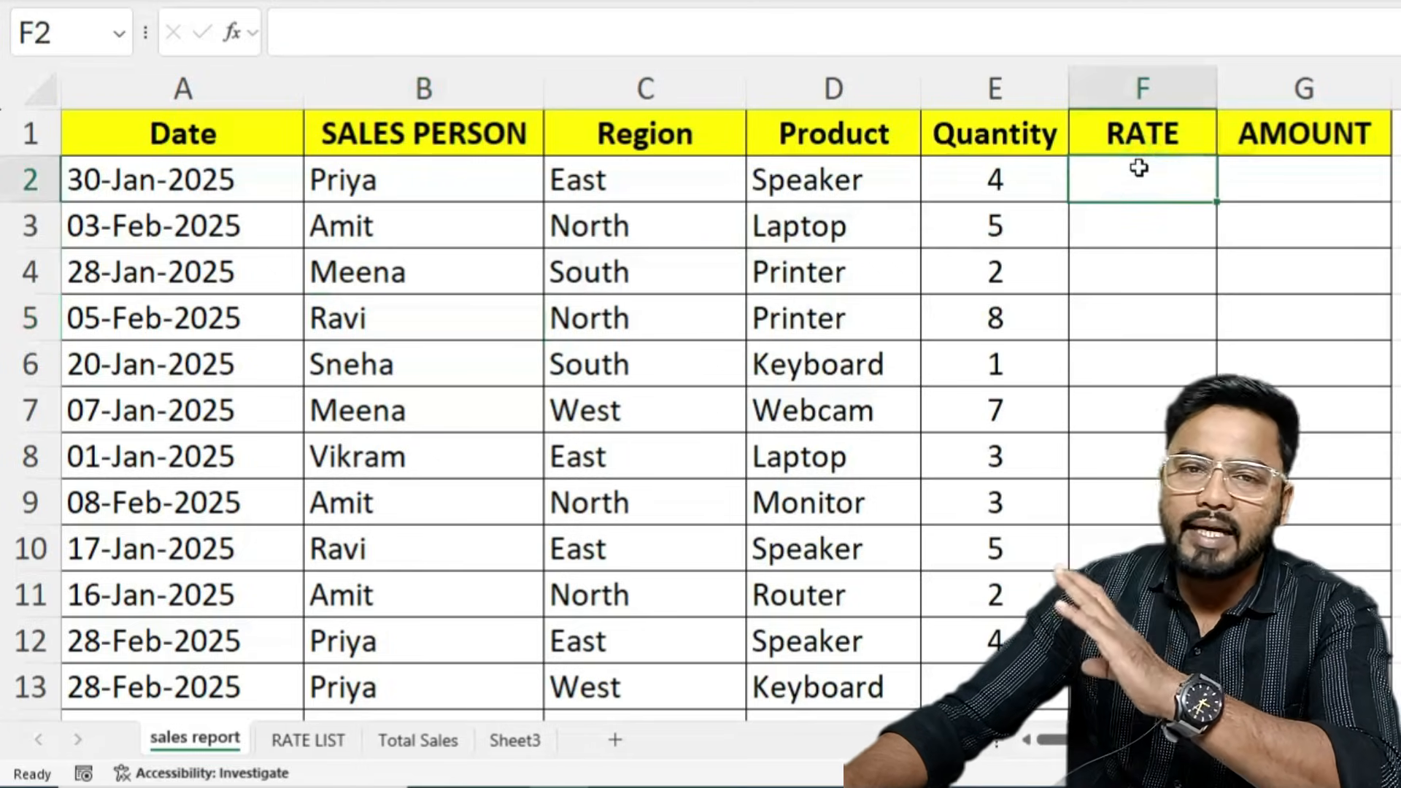
left_click(782, 183)
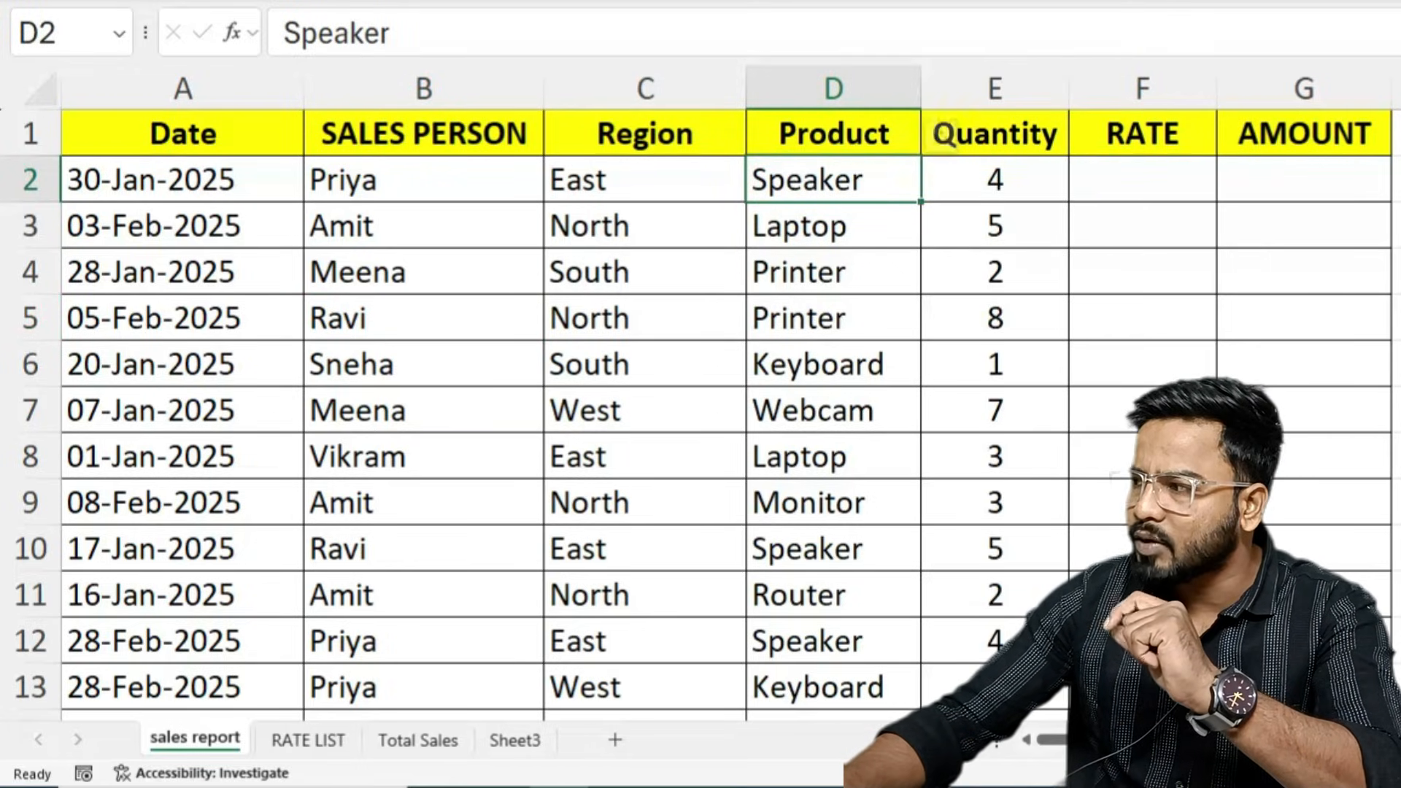
left_click(1167, 171)
left_click(863, 250)
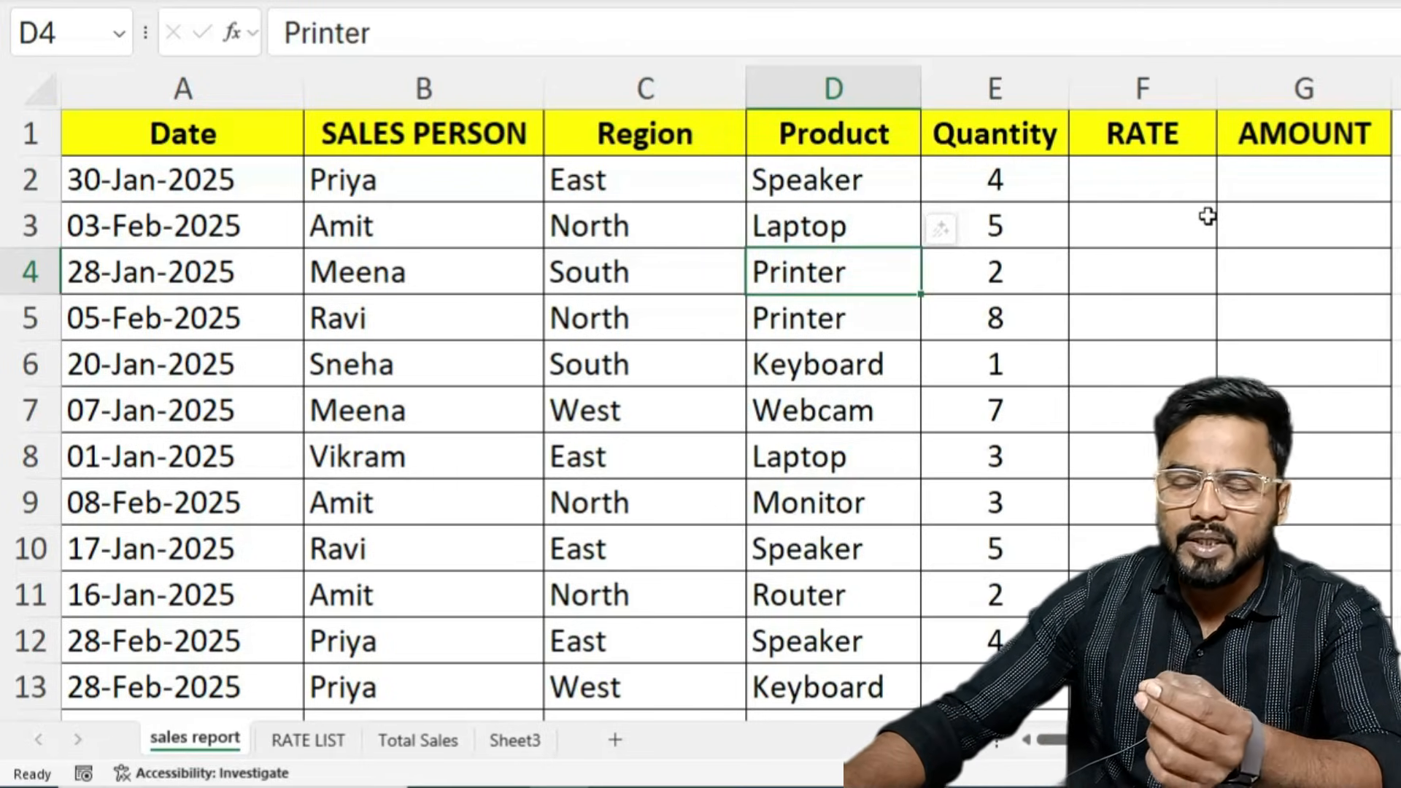
- Examine the products and their unit prices in the RATE LIST sheet
left_click(291, 742)
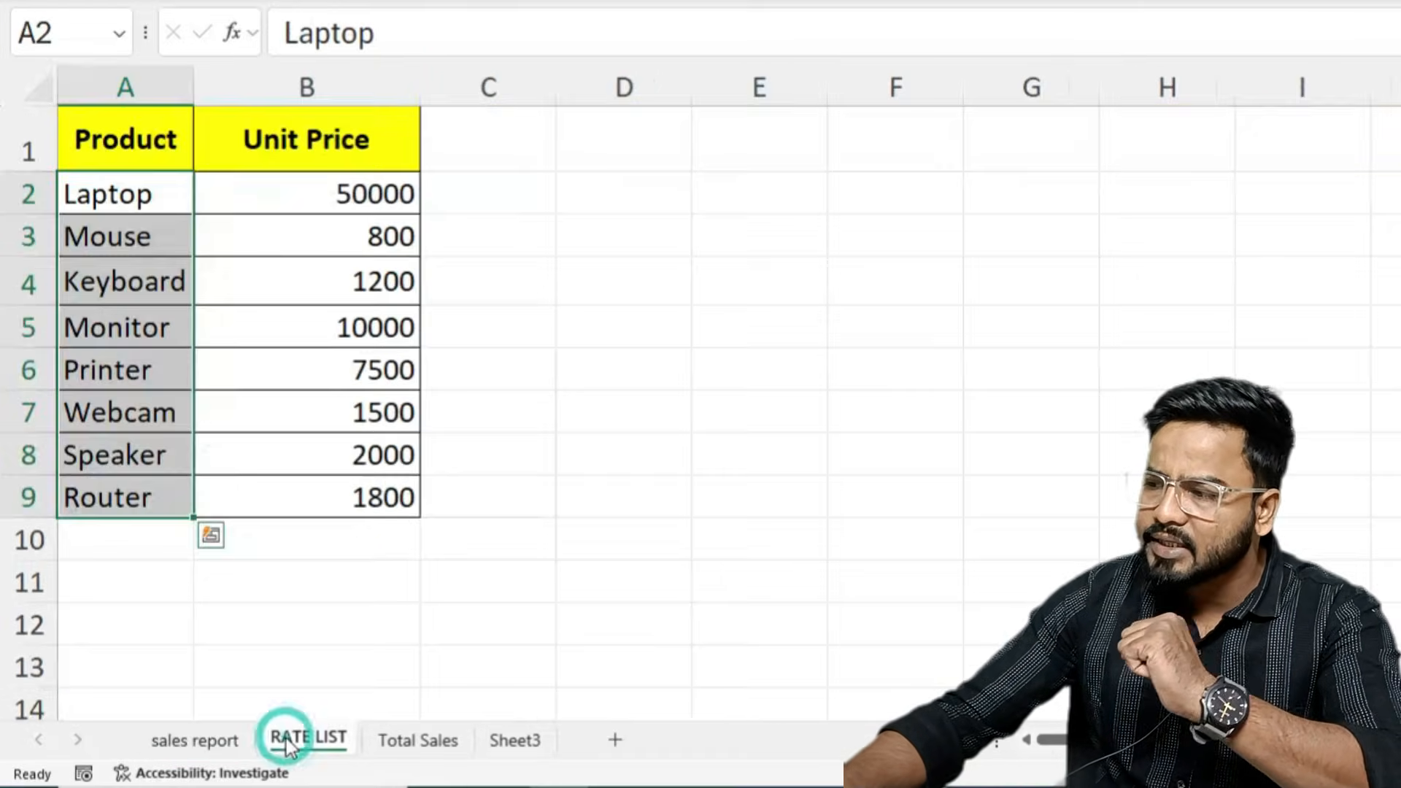
left_click(713, 267)
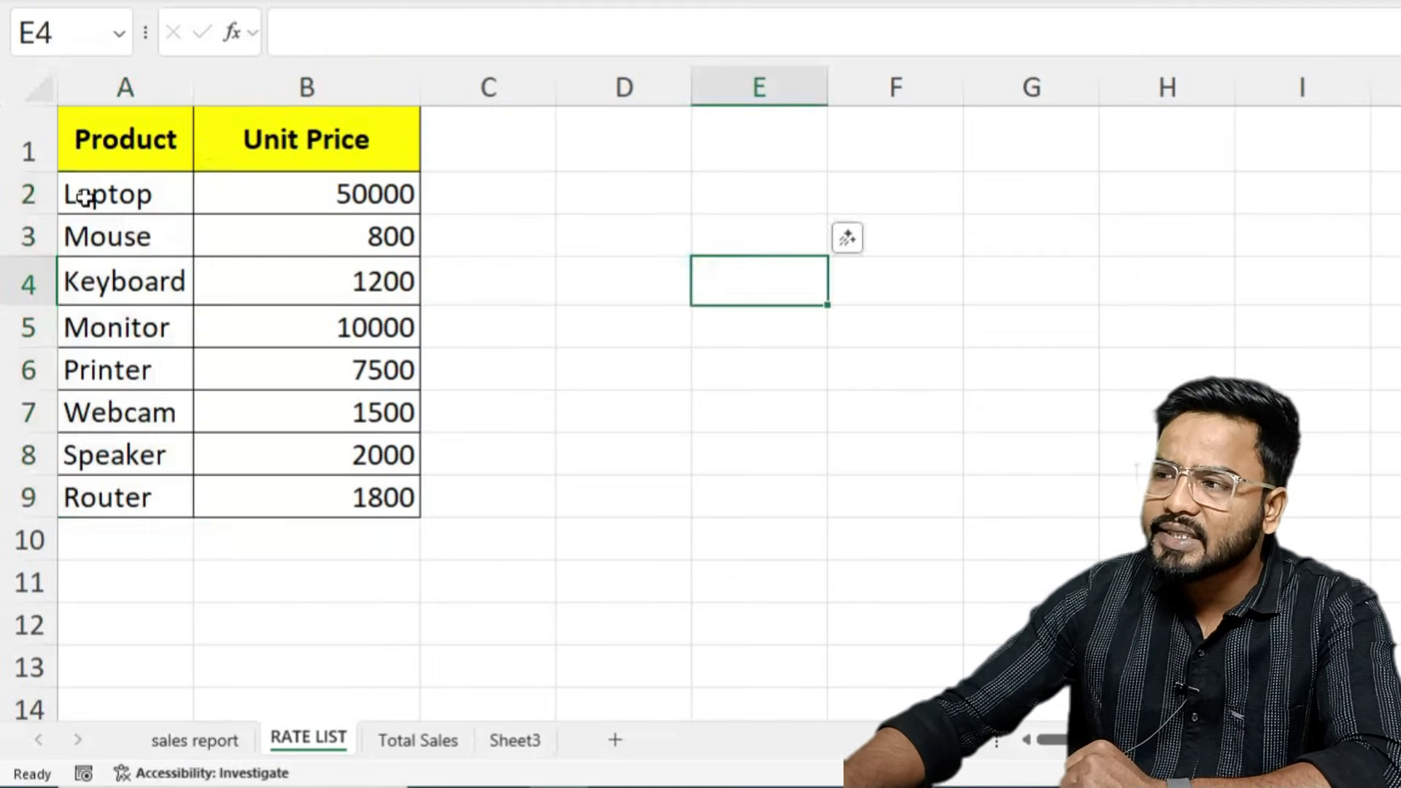
left_click_drag(90, 194, 110, 497)
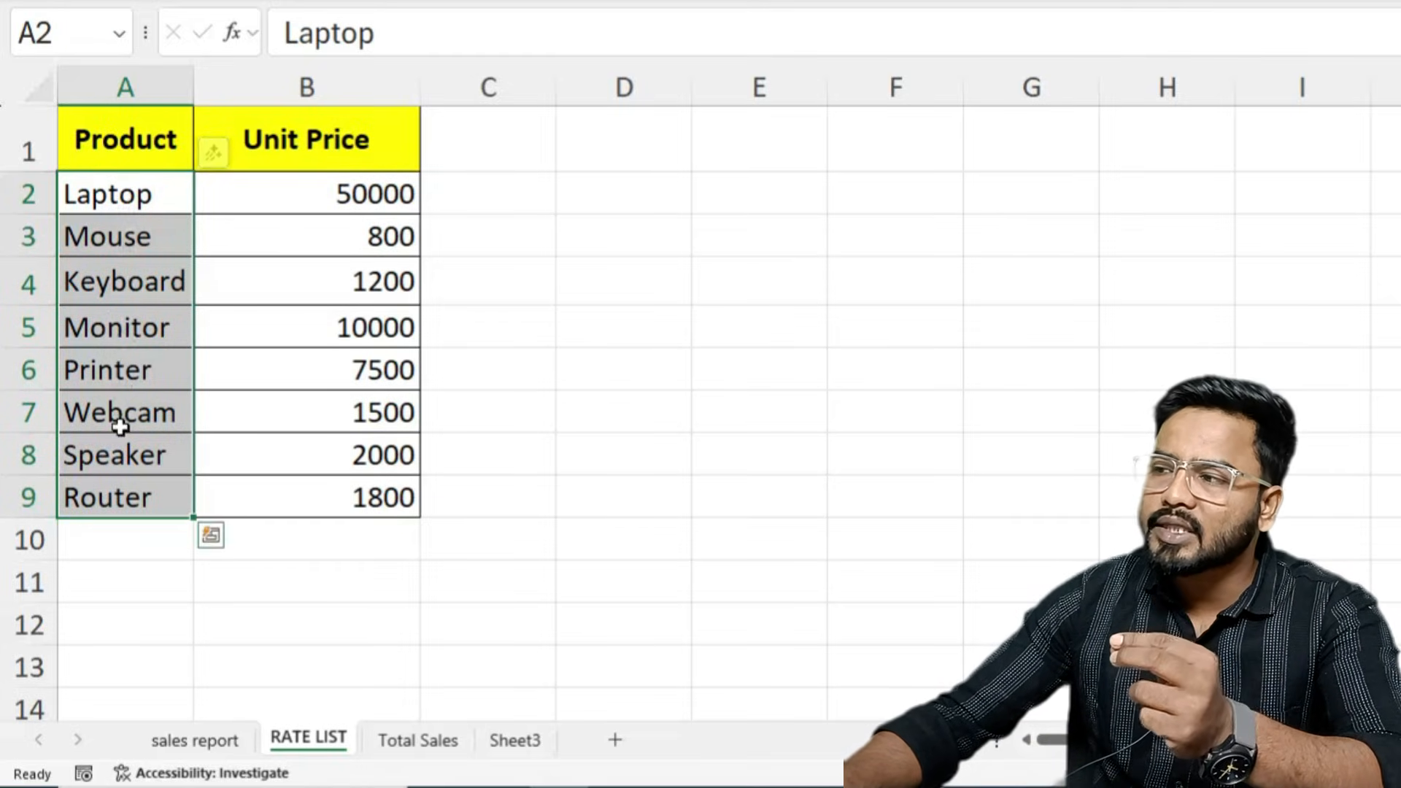
left_click(324, 182)
left_click(328, 235)
left_click(322, 278)
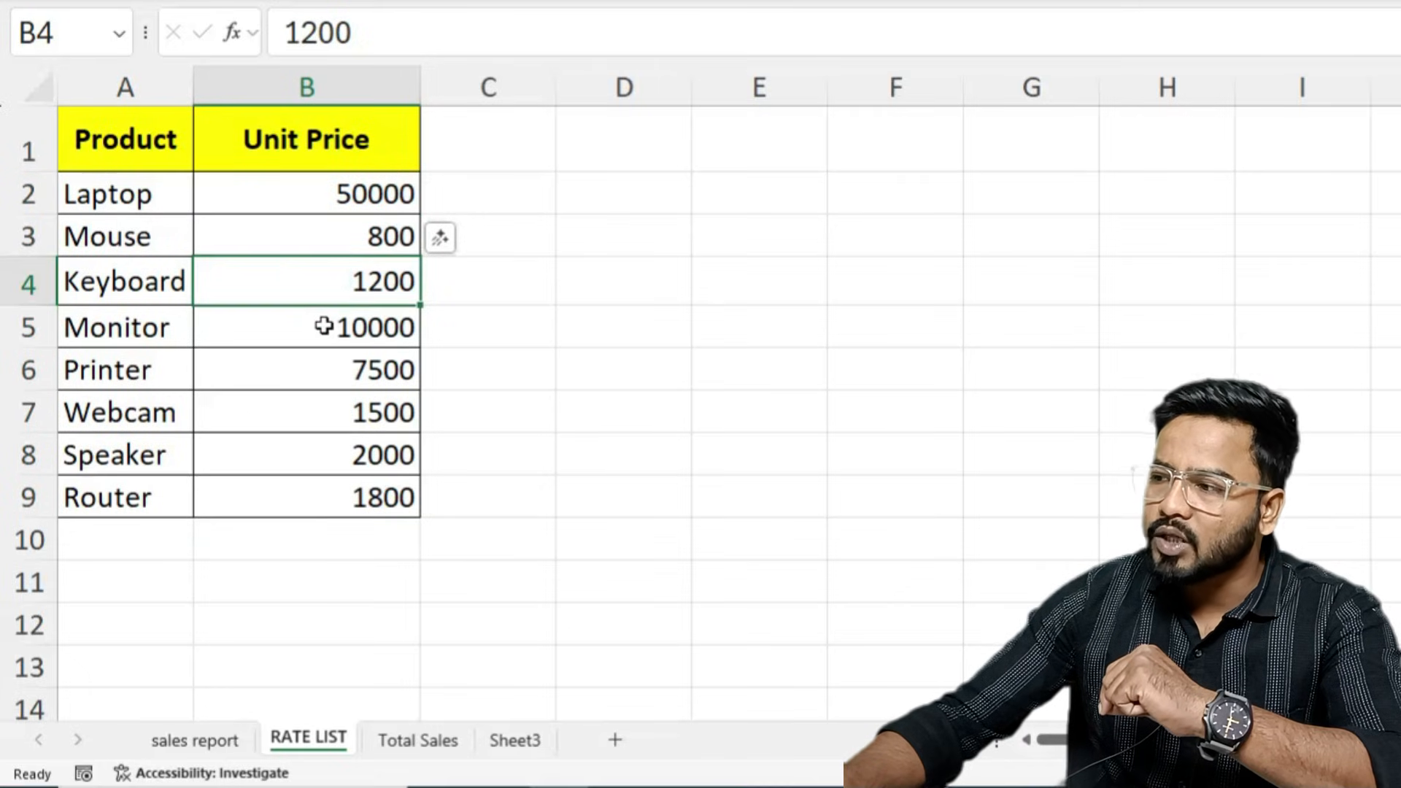
left_click(322, 326)
left_click(321, 368)
left_click(321, 426)
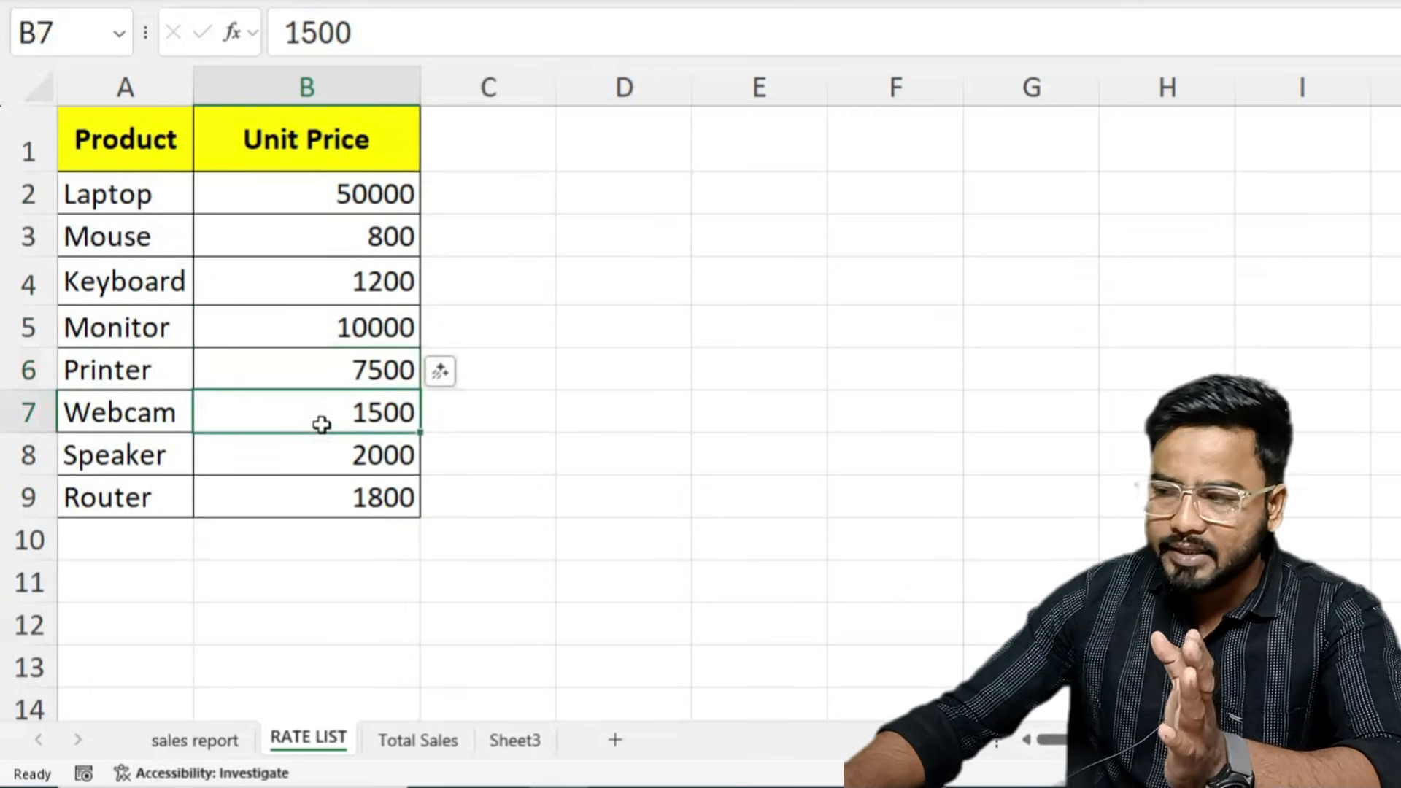
left_click_drag(332, 194, 313, 397)
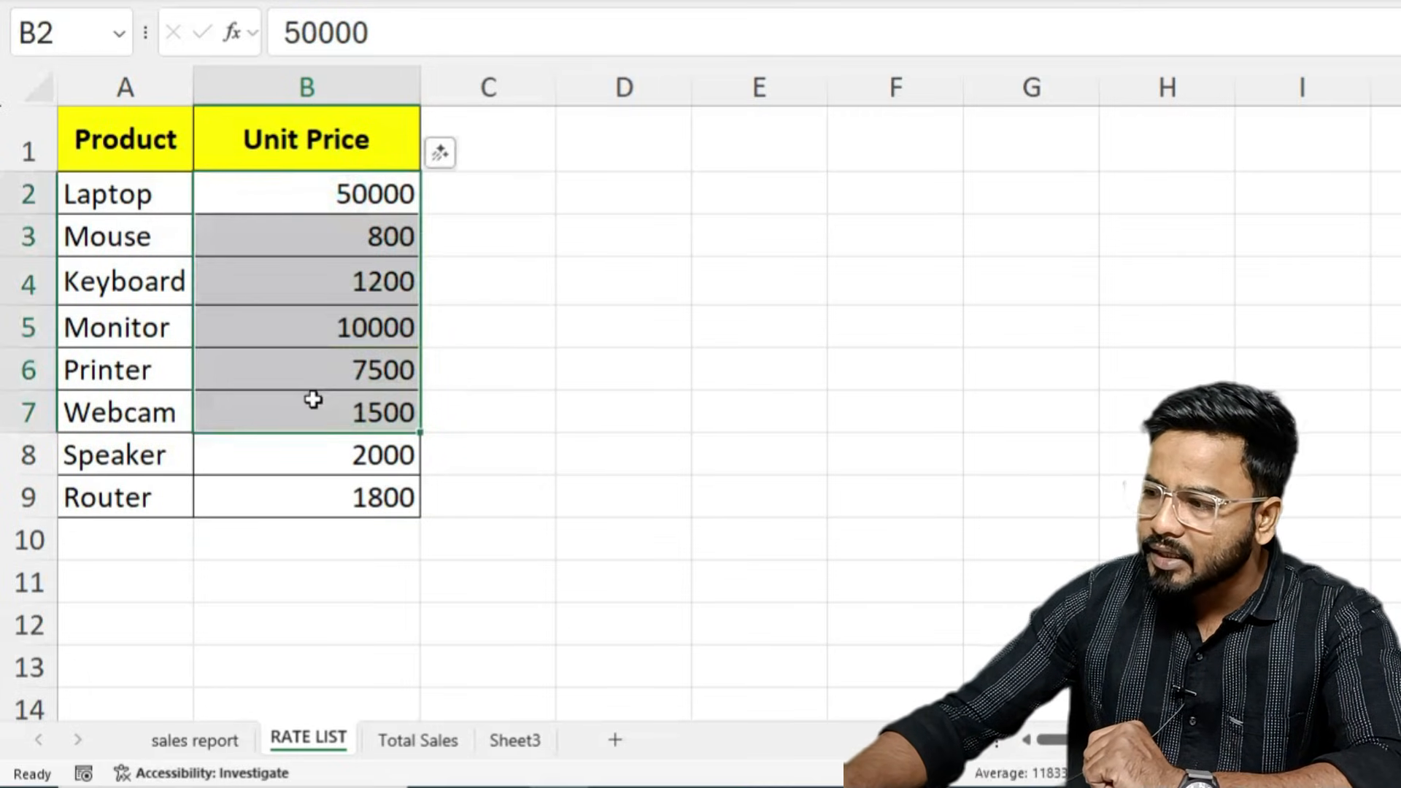
- Compare the sales report's Product, RATE and AMOUNT columns with the products and unit prices in the RATE LIST sheet
left_click(194, 740)
left_click(1092, 177)
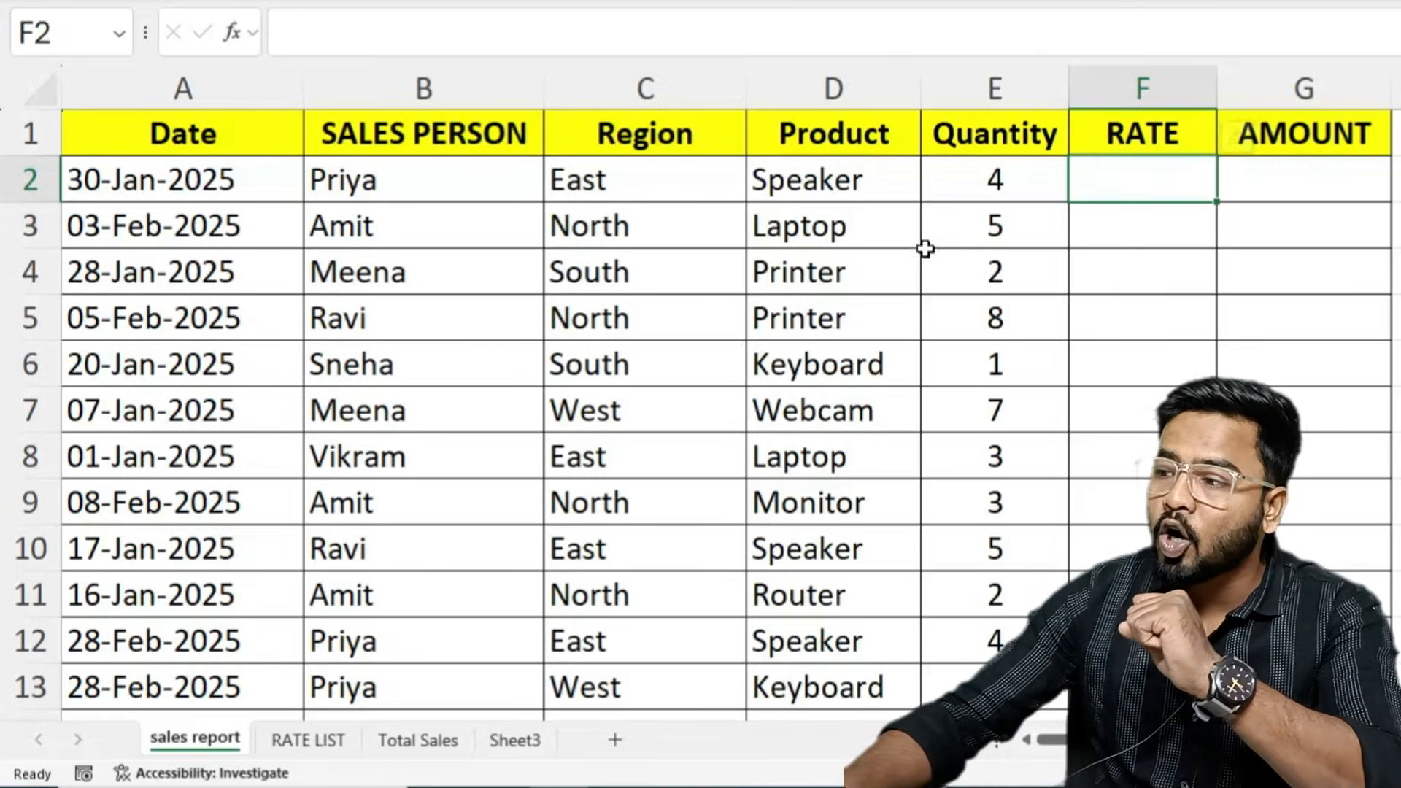
left_click(299, 740)
left_click_drag(248, 208, 282, 482)
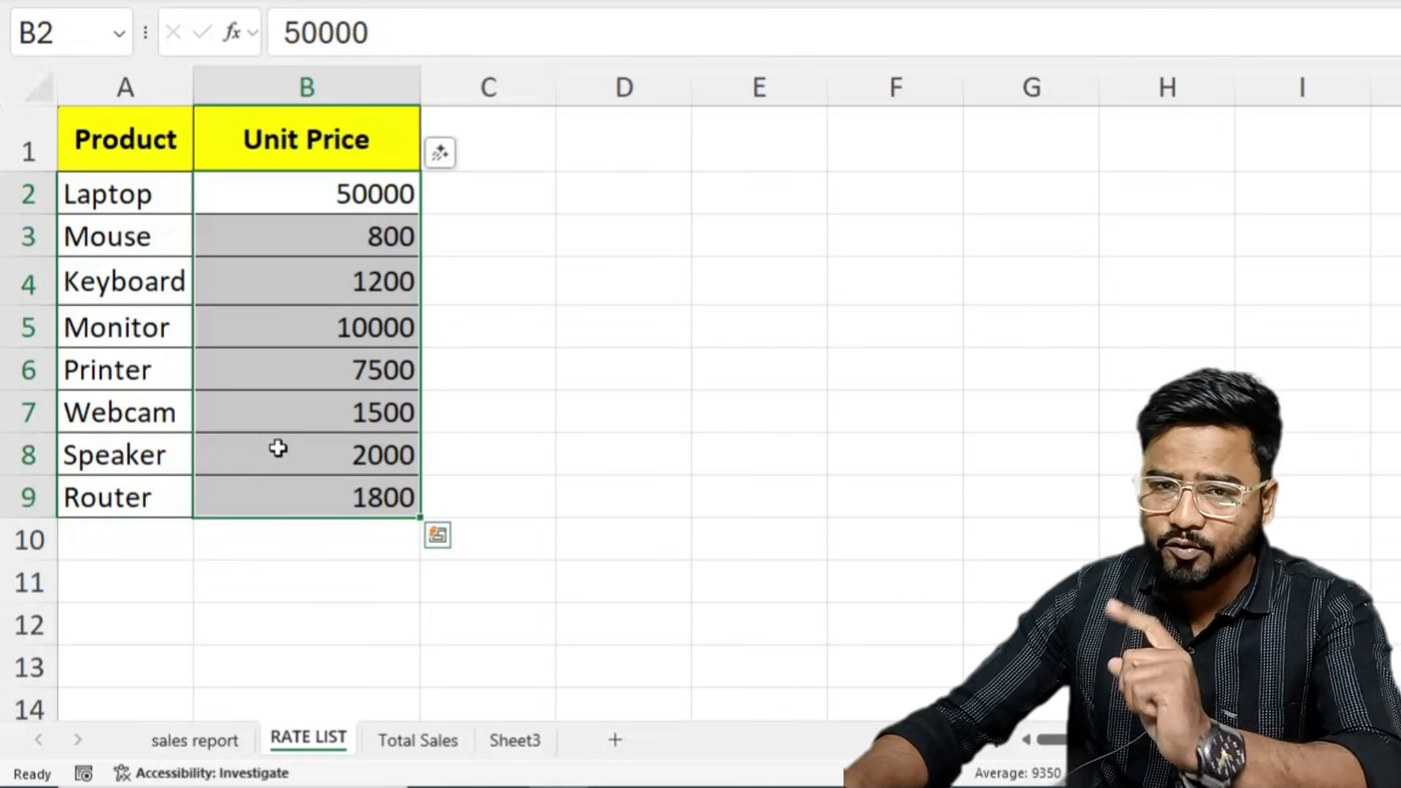
left_click(174, 745)
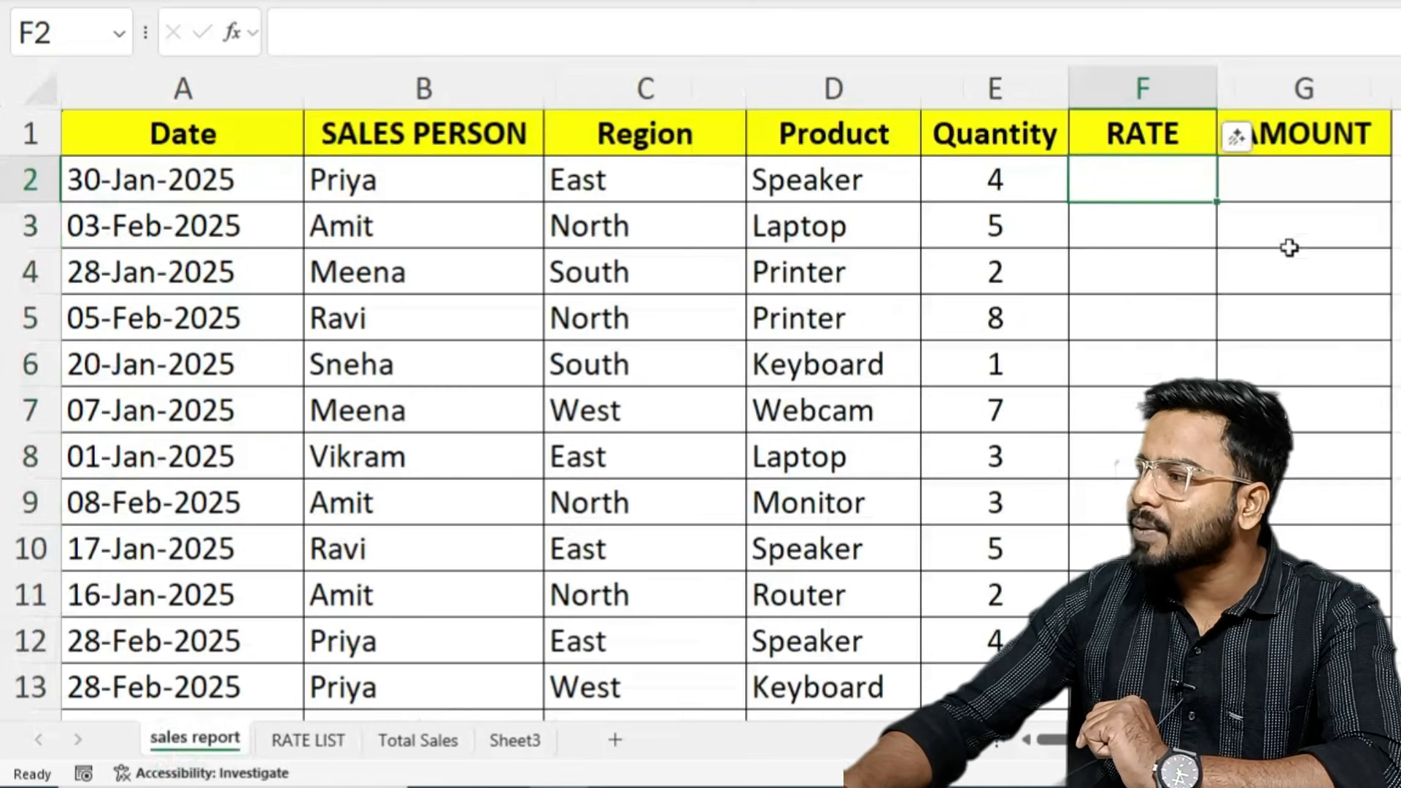
left_click(1273, 195)
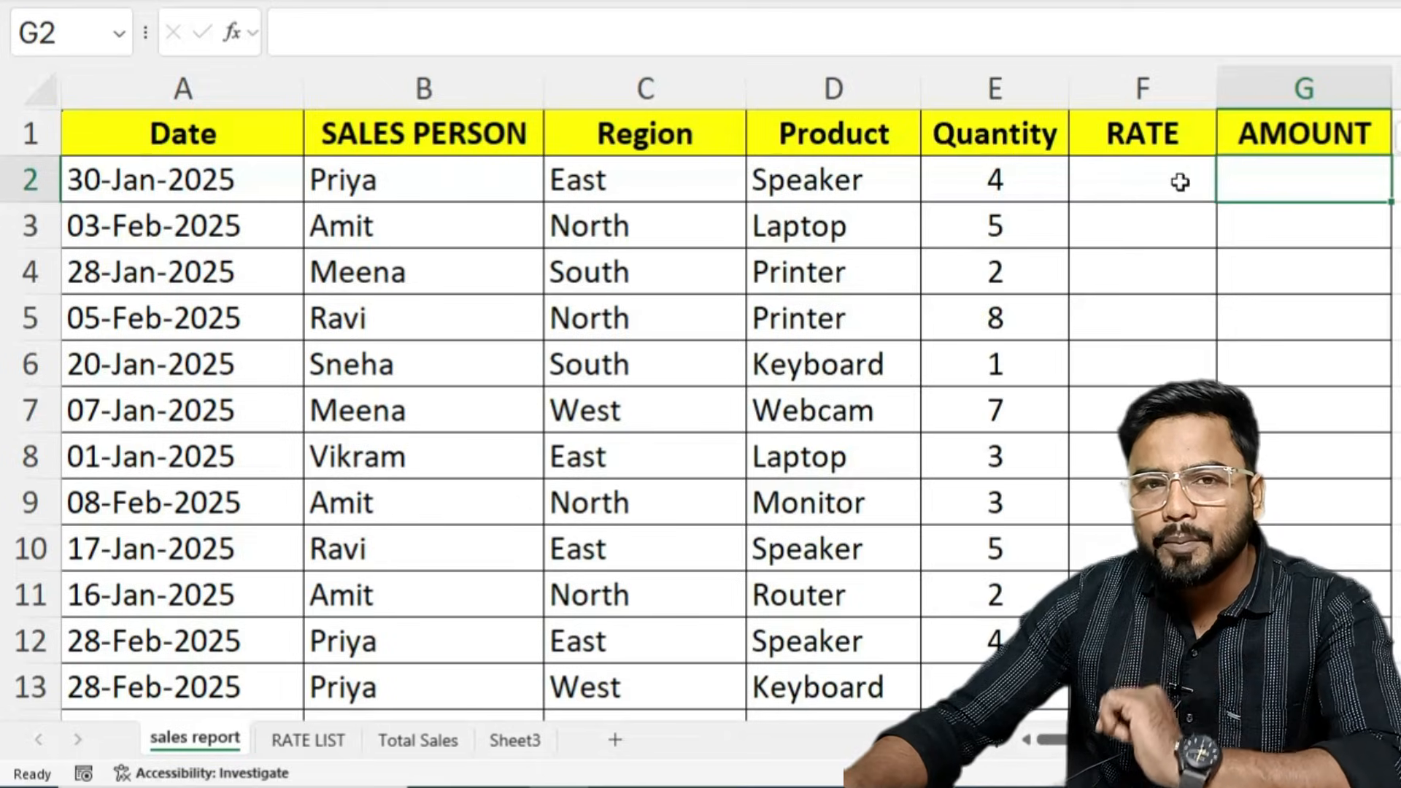
left_click(812, 182)
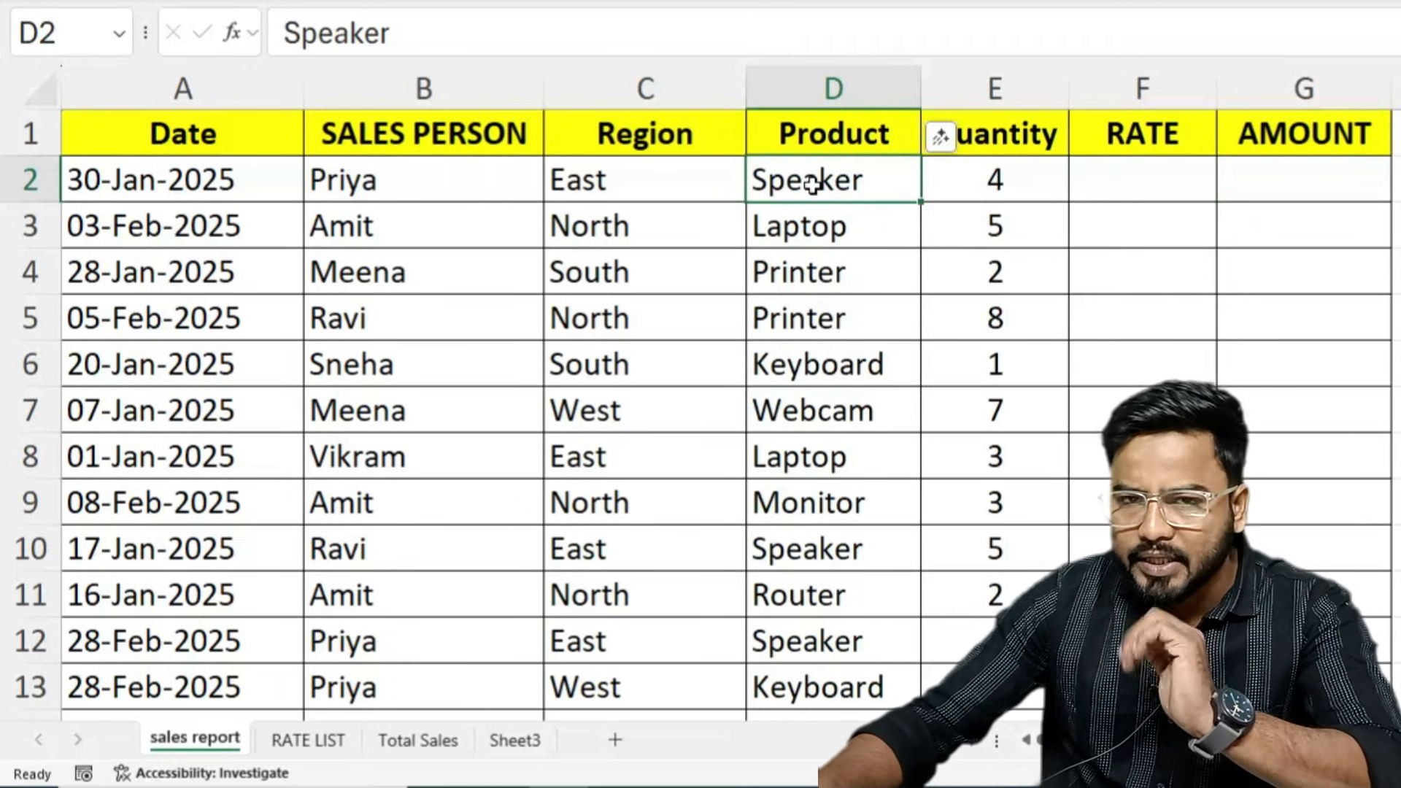
left_click(810, 226)
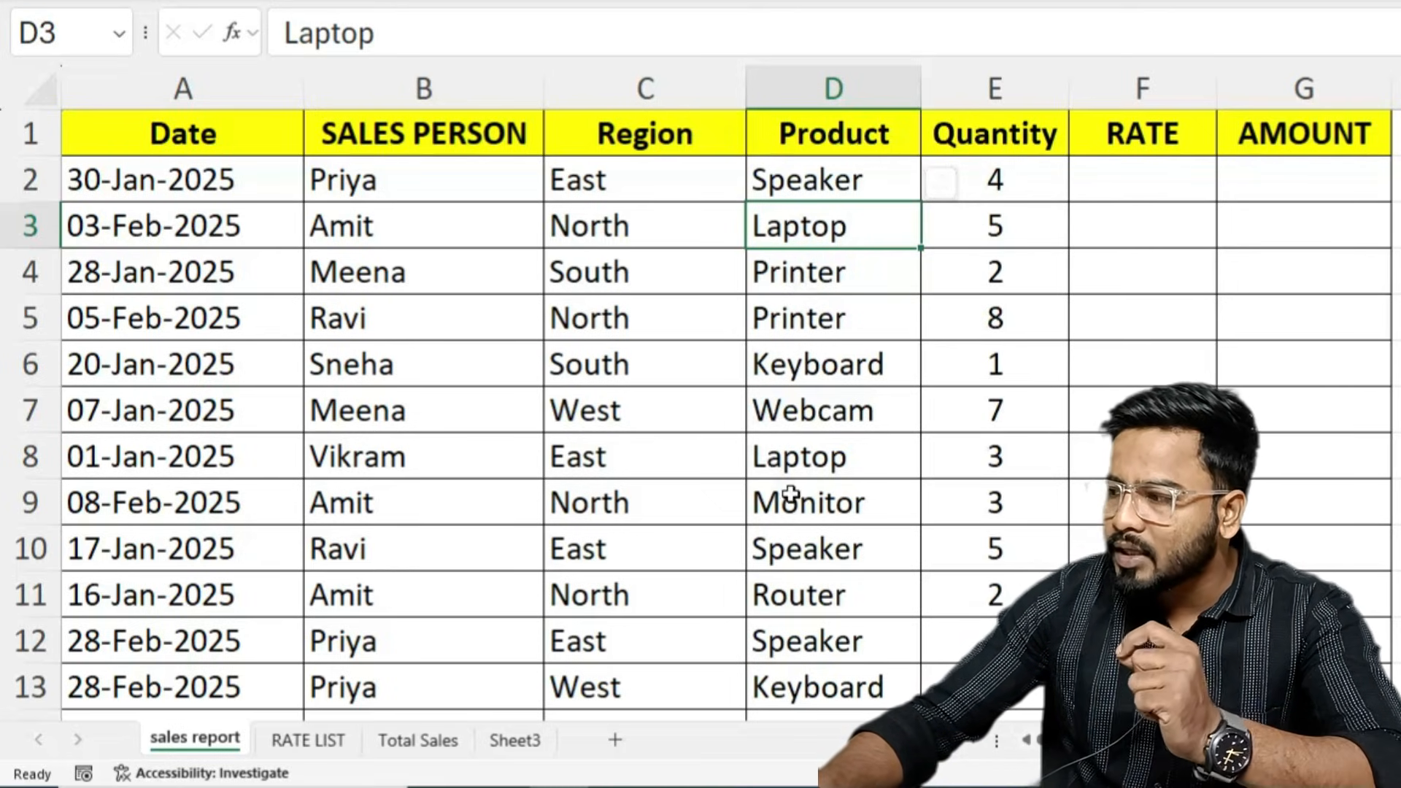
left_click(303, 740)
left_click_drag(102, 194, 89, 498)
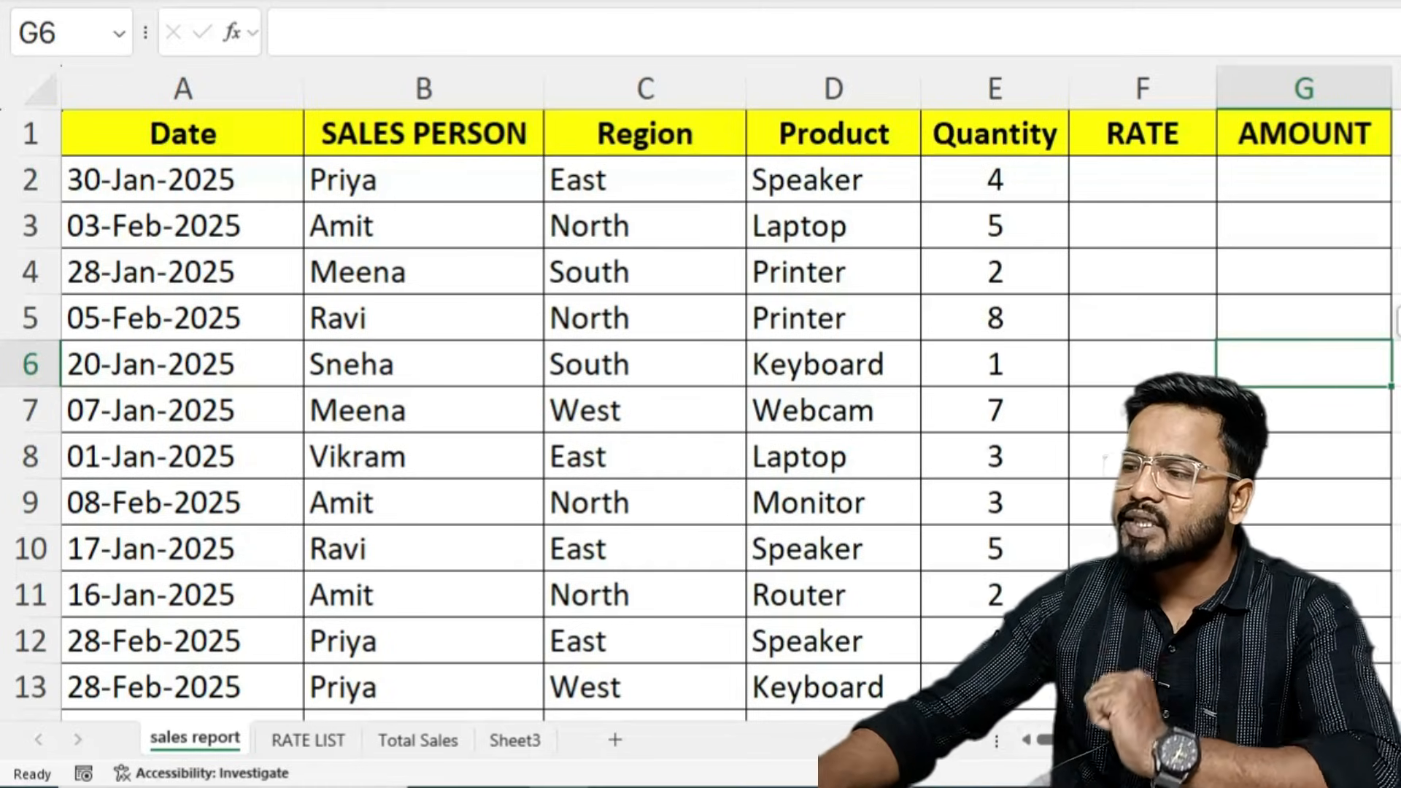
left_click(299, 741)
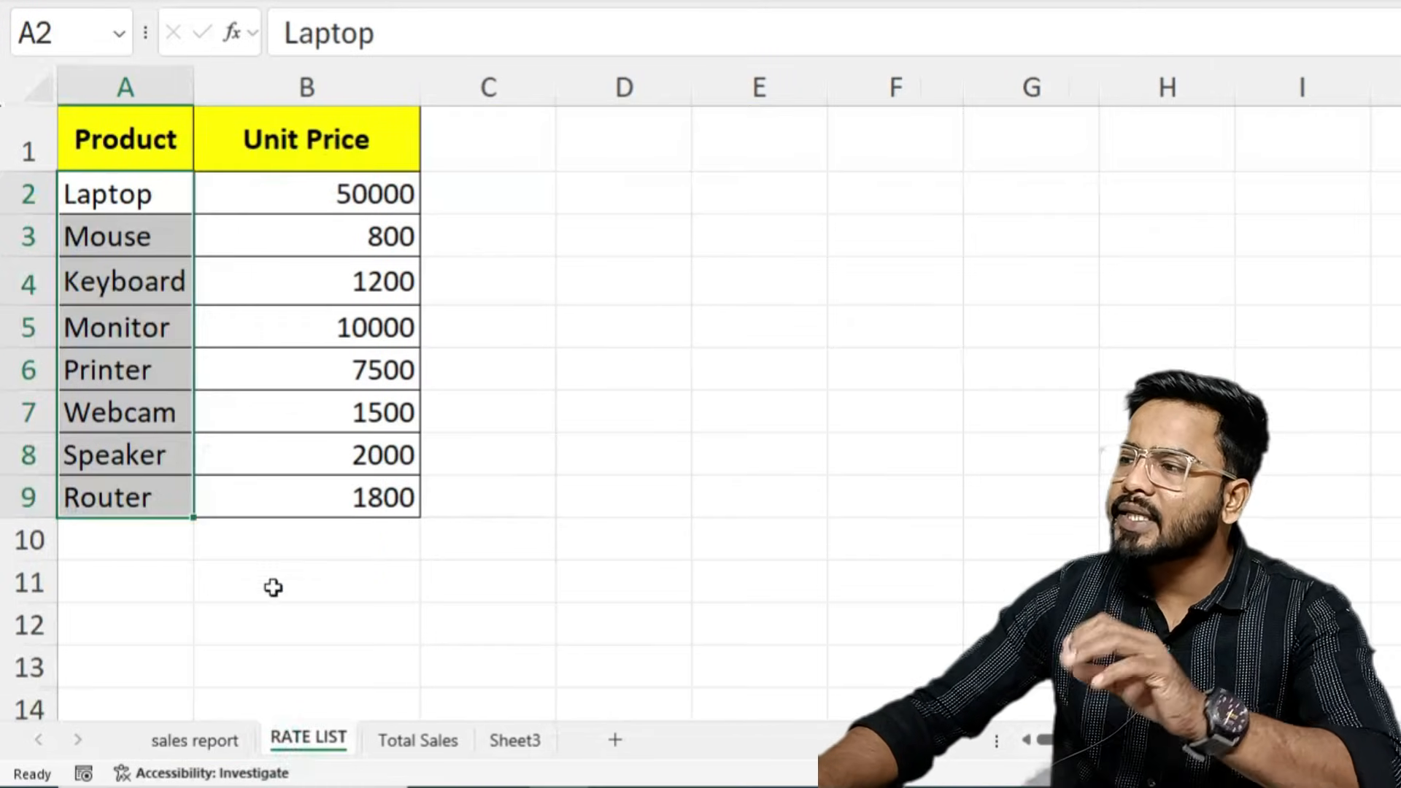
left_click(317, 203)
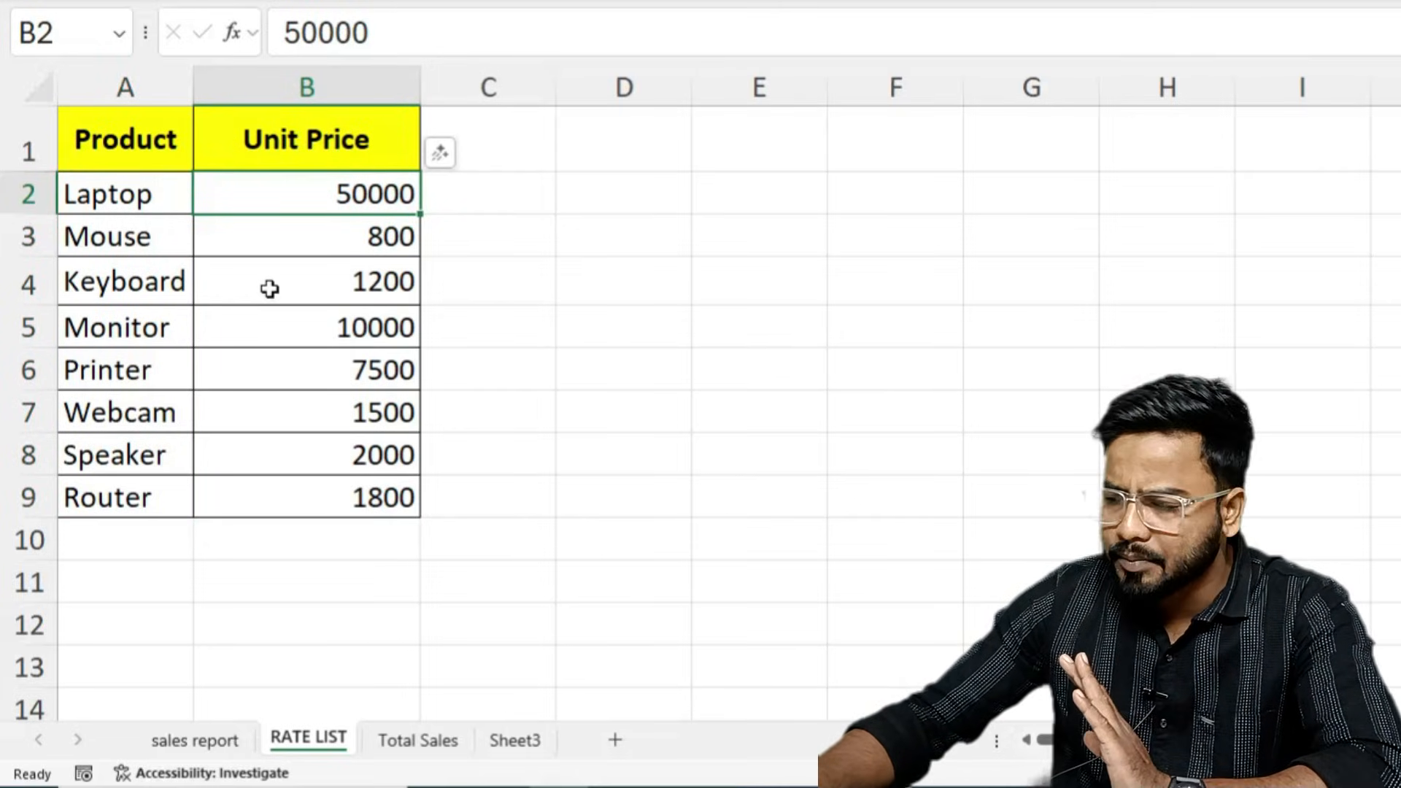
left_click(164, 745)
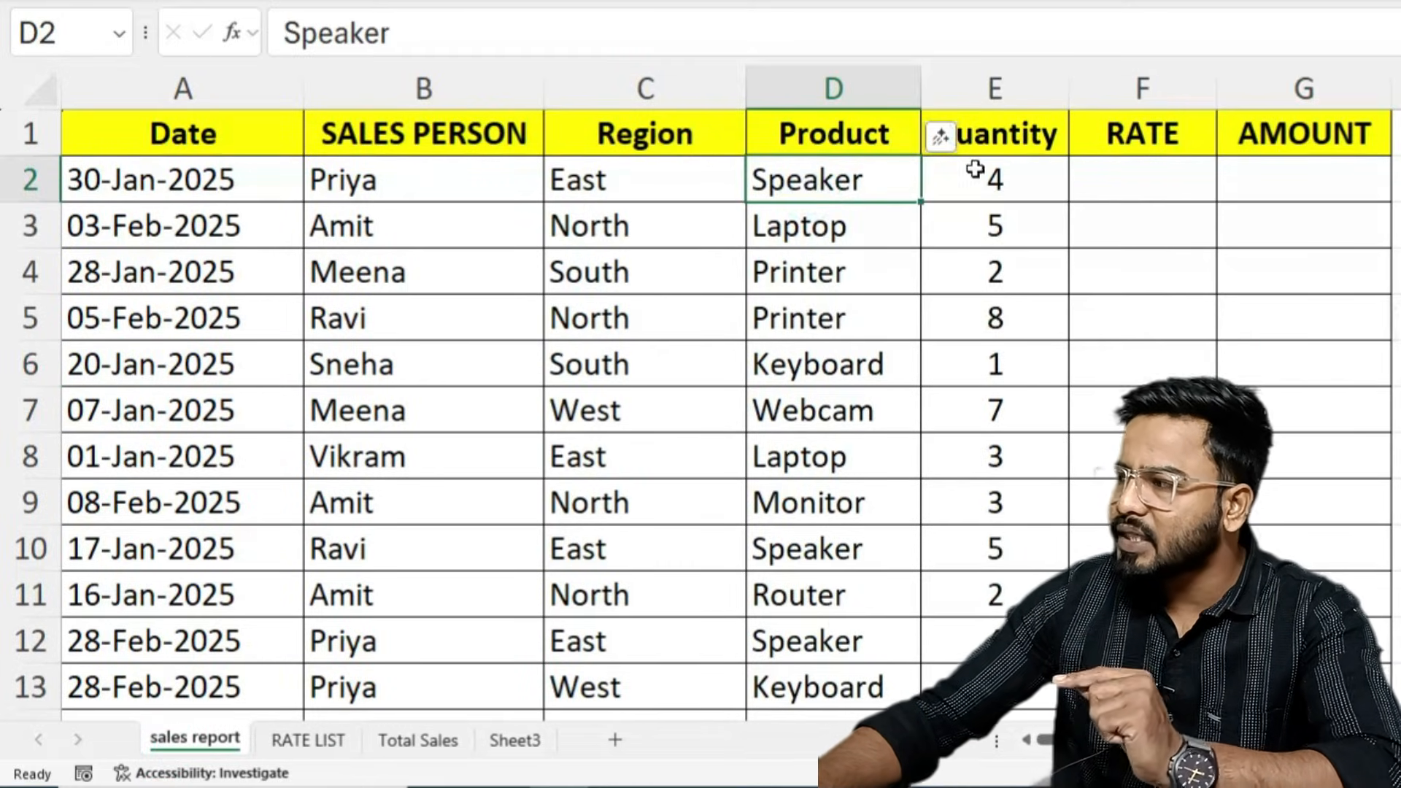
left_click(1085, 178)
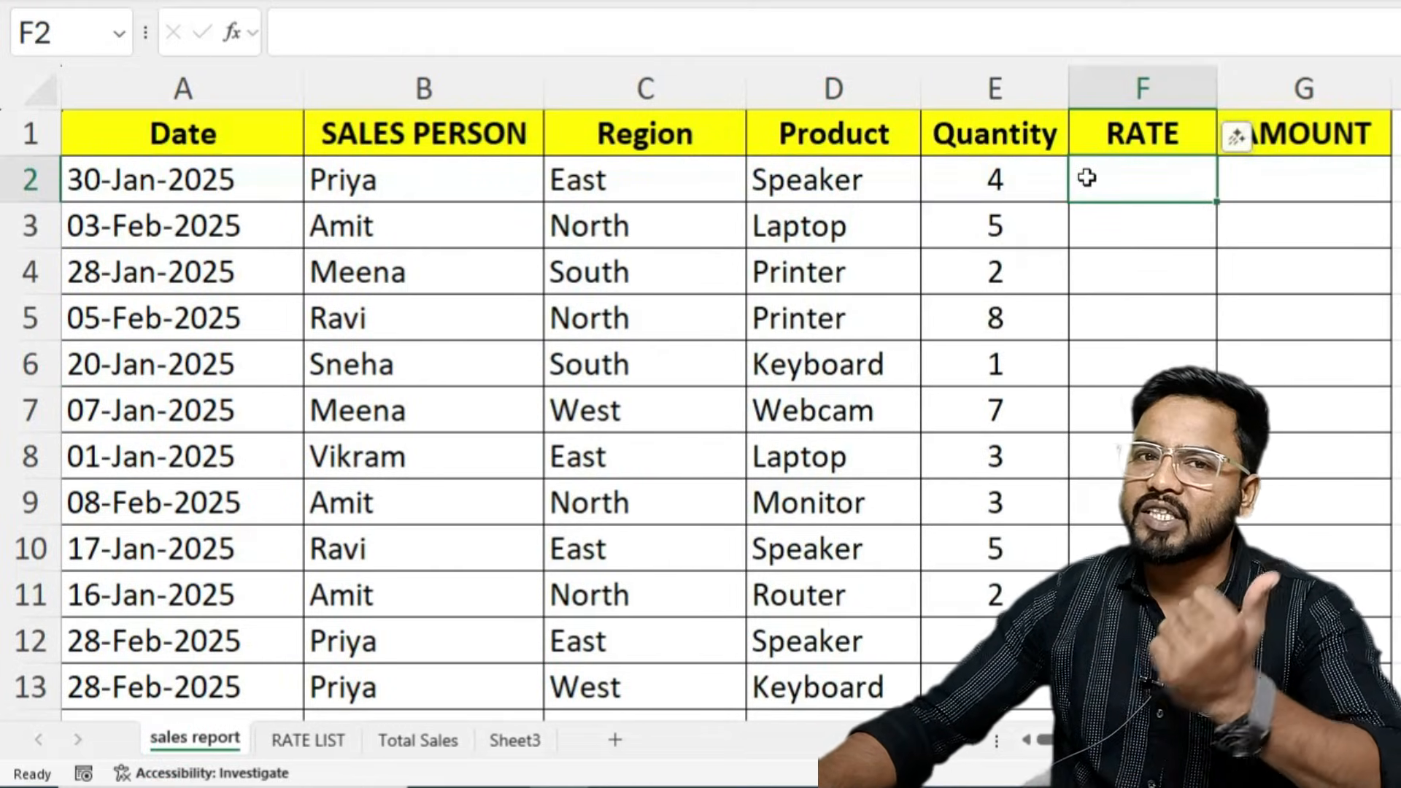
left_click(1115, 224)
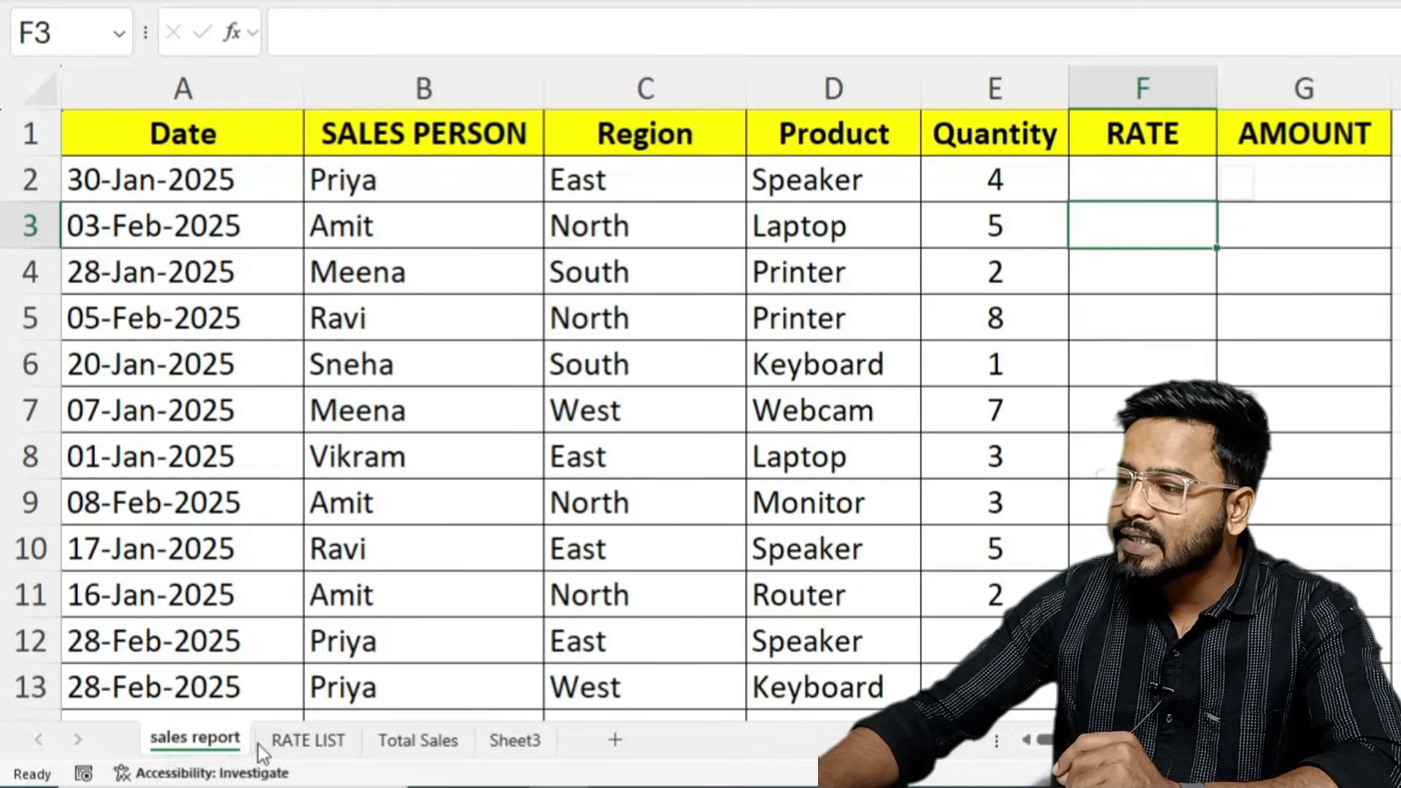
left_click(281, 741)
left_click(186, 736)
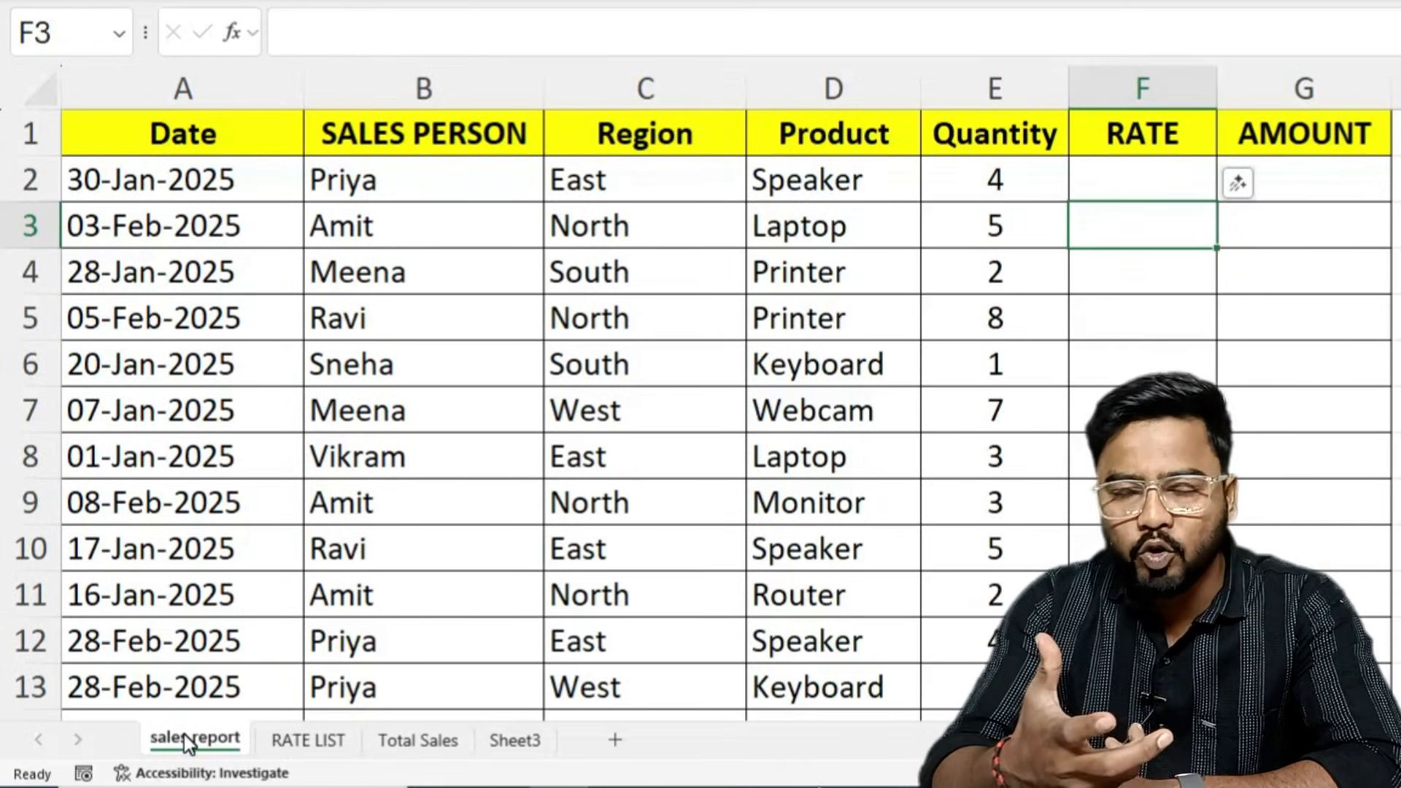
- Start a VLOOKUP formula in cell F2 of the sales report with product cell D2 as the lookup value
key("Up")
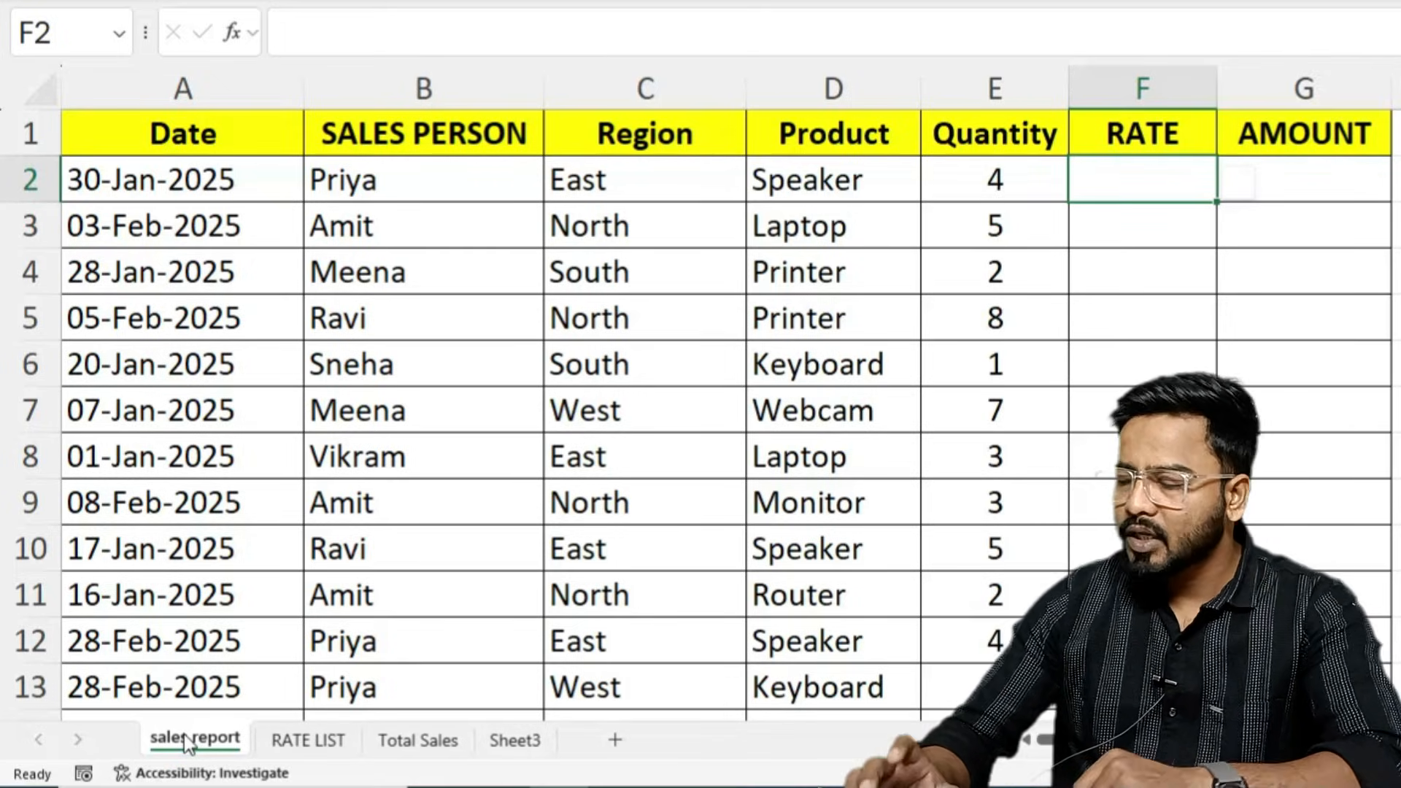
type("=")
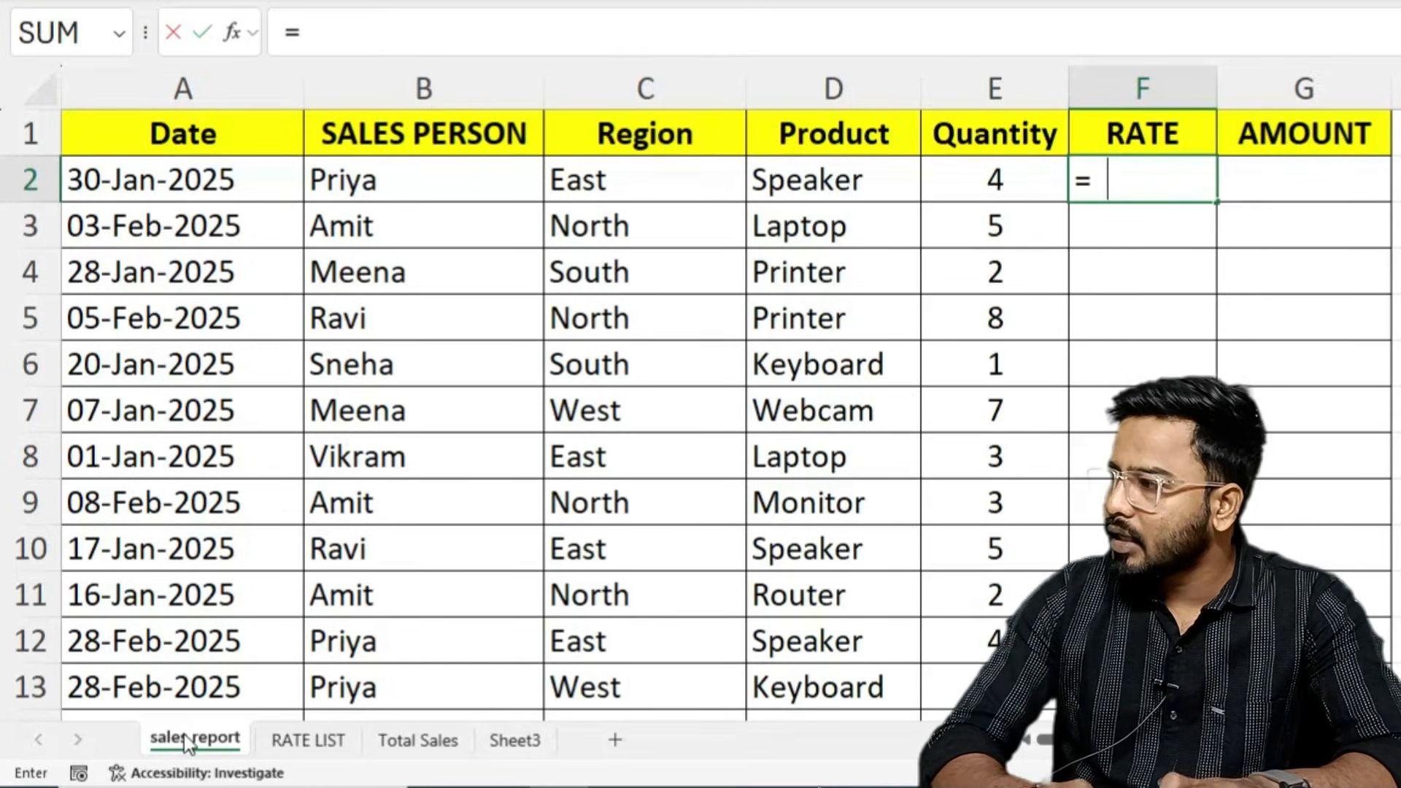
type("vl")
key("Tab")
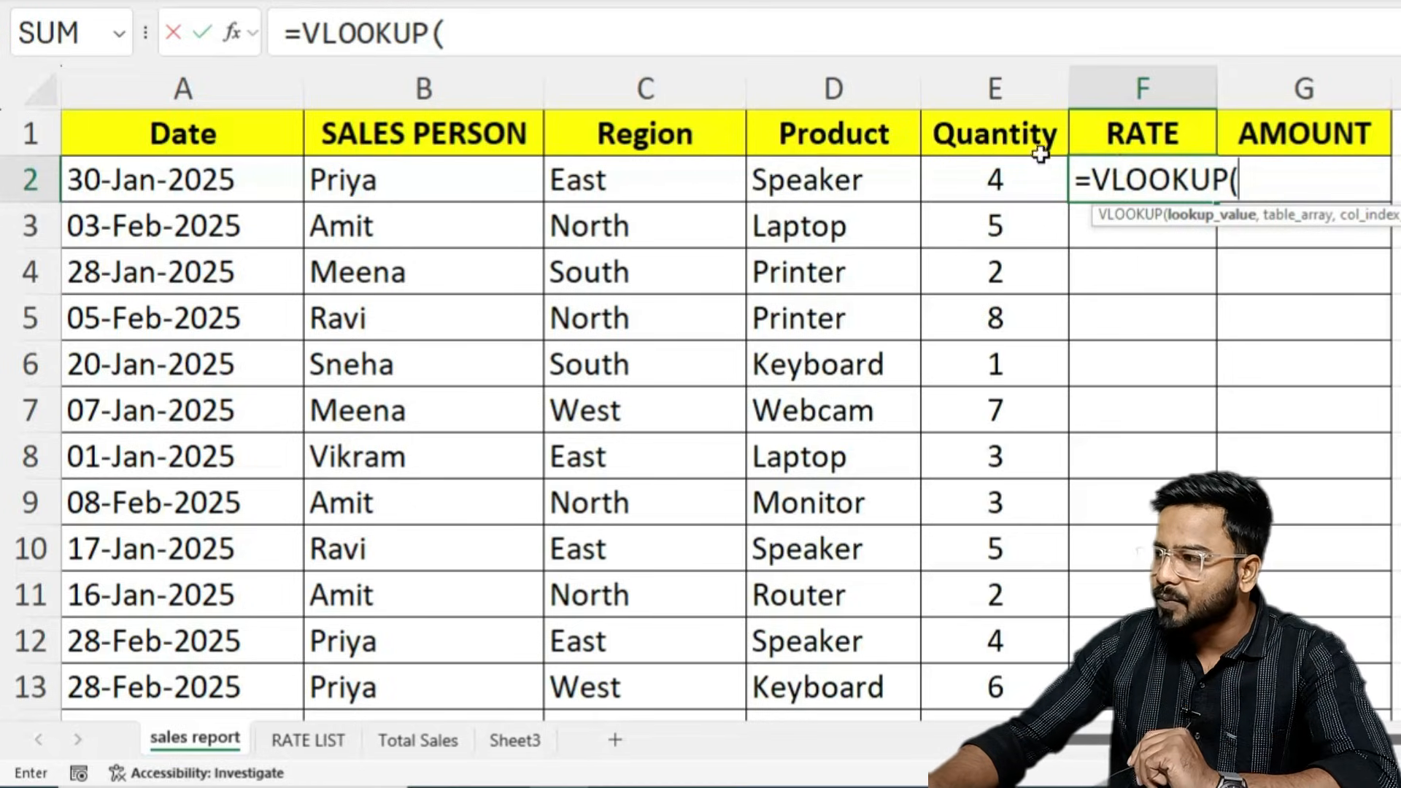
left_click(807, 174)
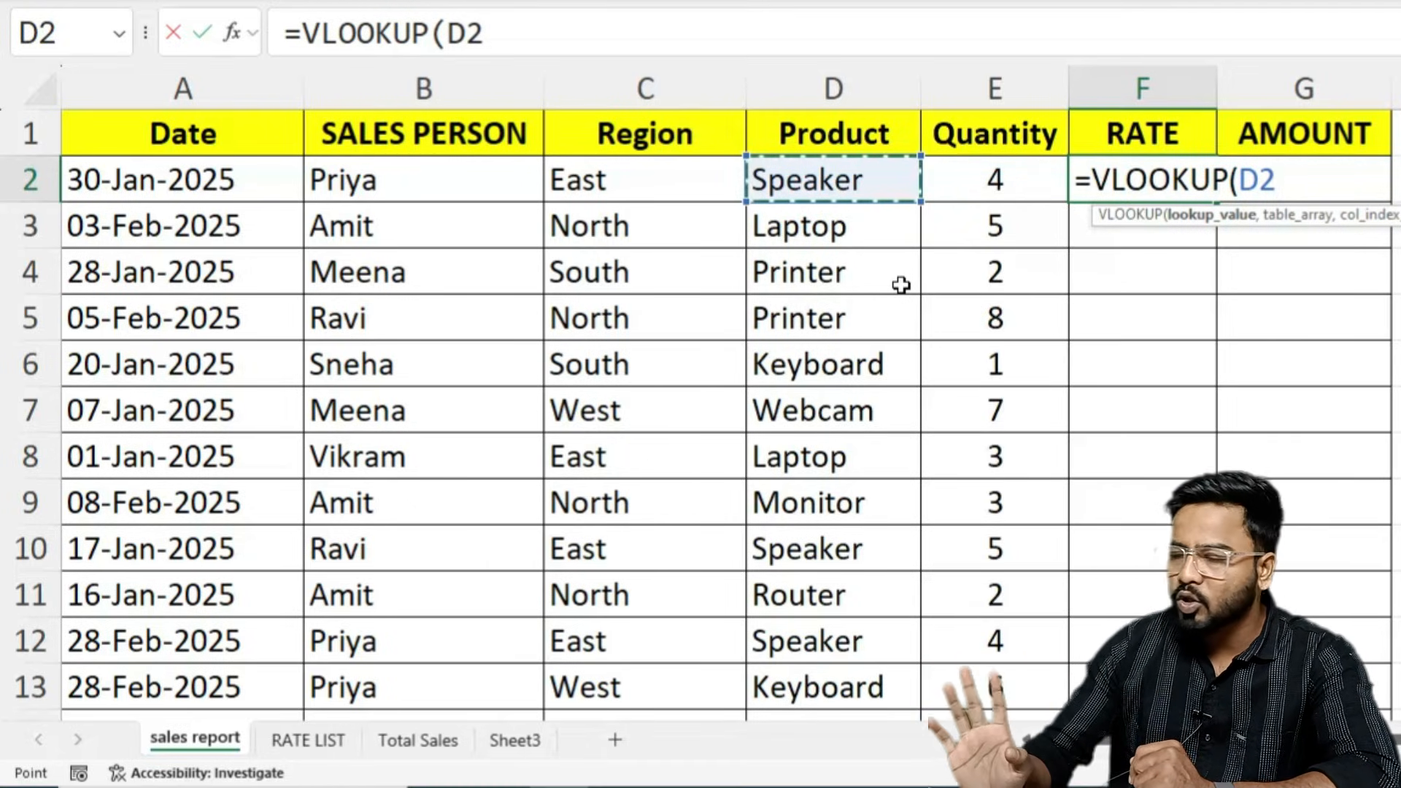
type(",")
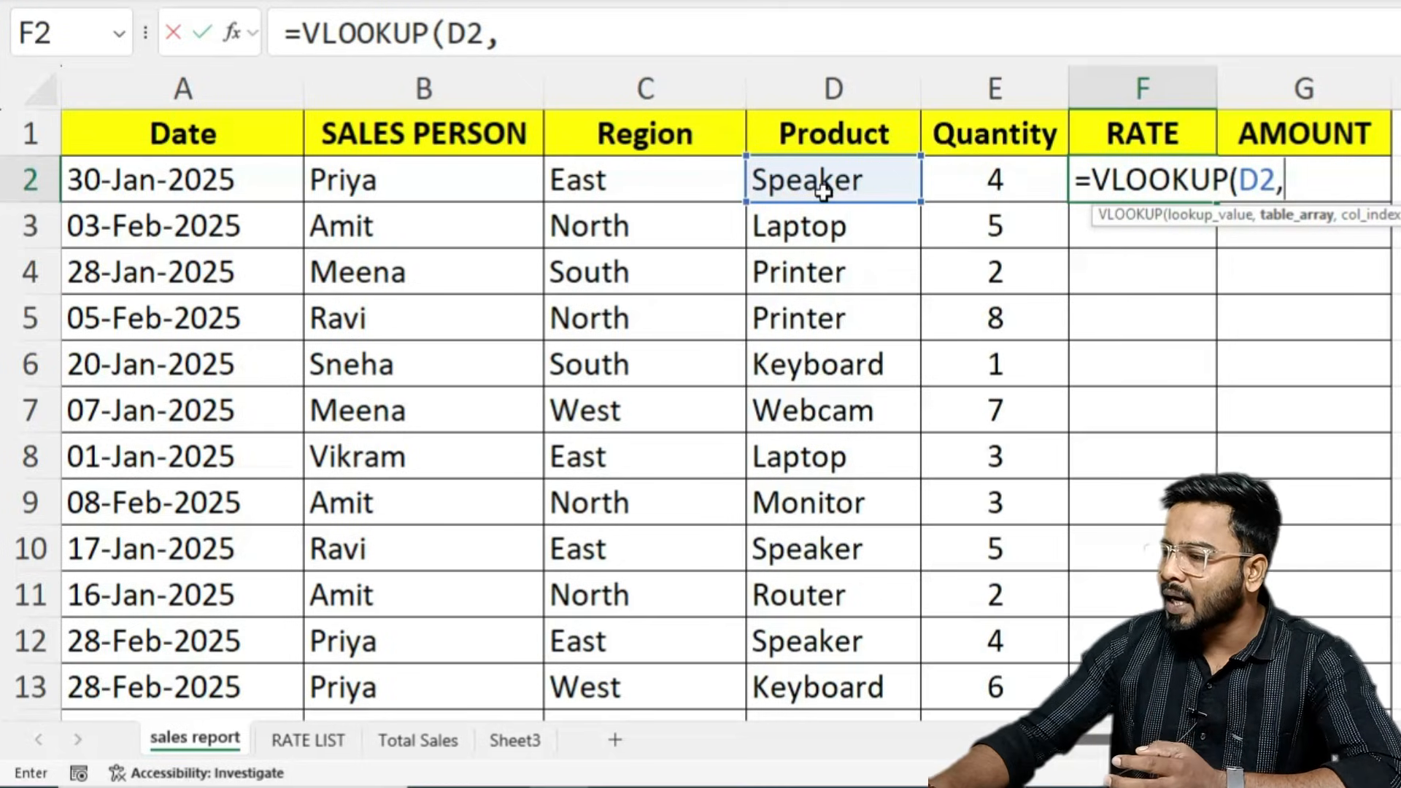
- Complete the VLOOKUP in F2 with RATE LIST range A1:B9 as table array, column index 2 and exact match 0
left_click(278, 739)
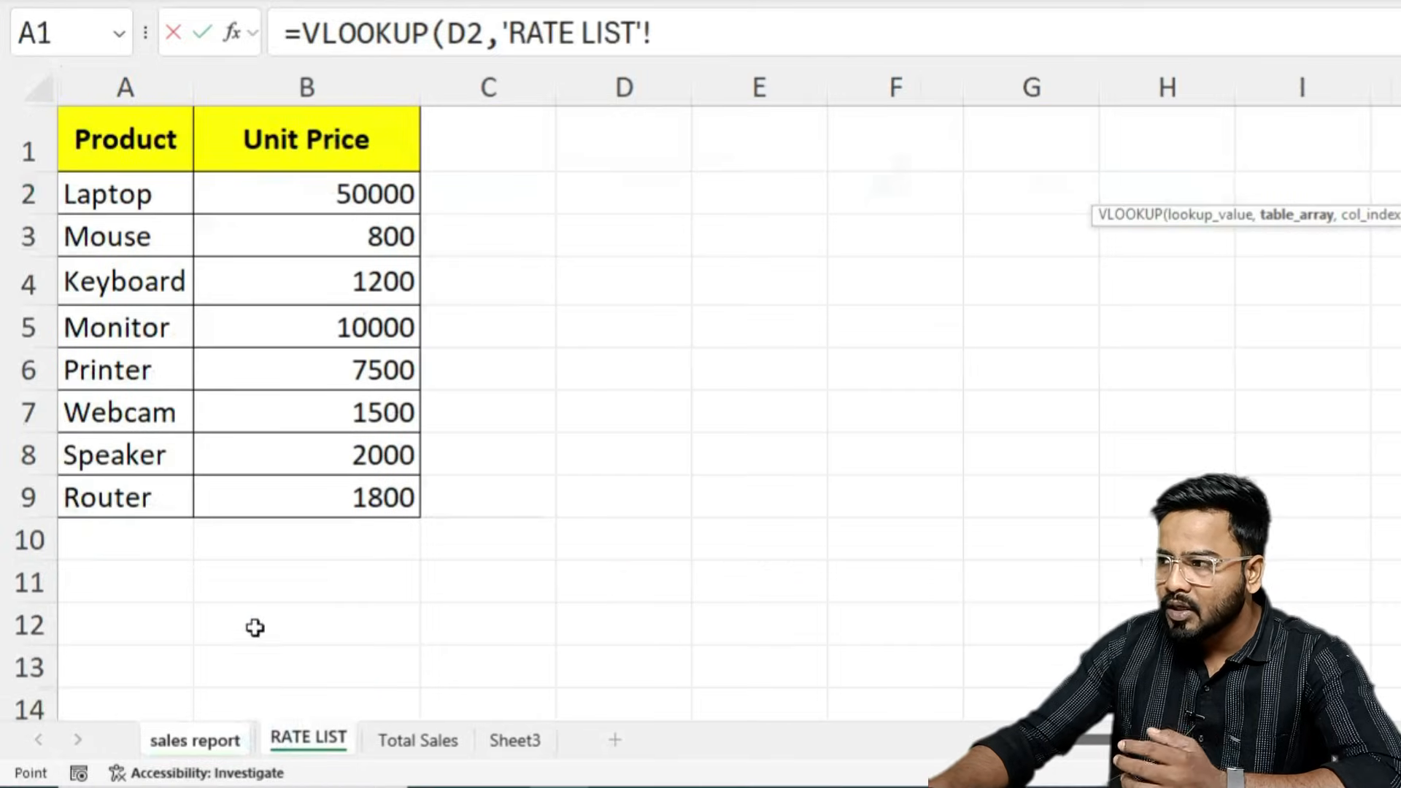
left_click_drag(84, 138, 283, 485)
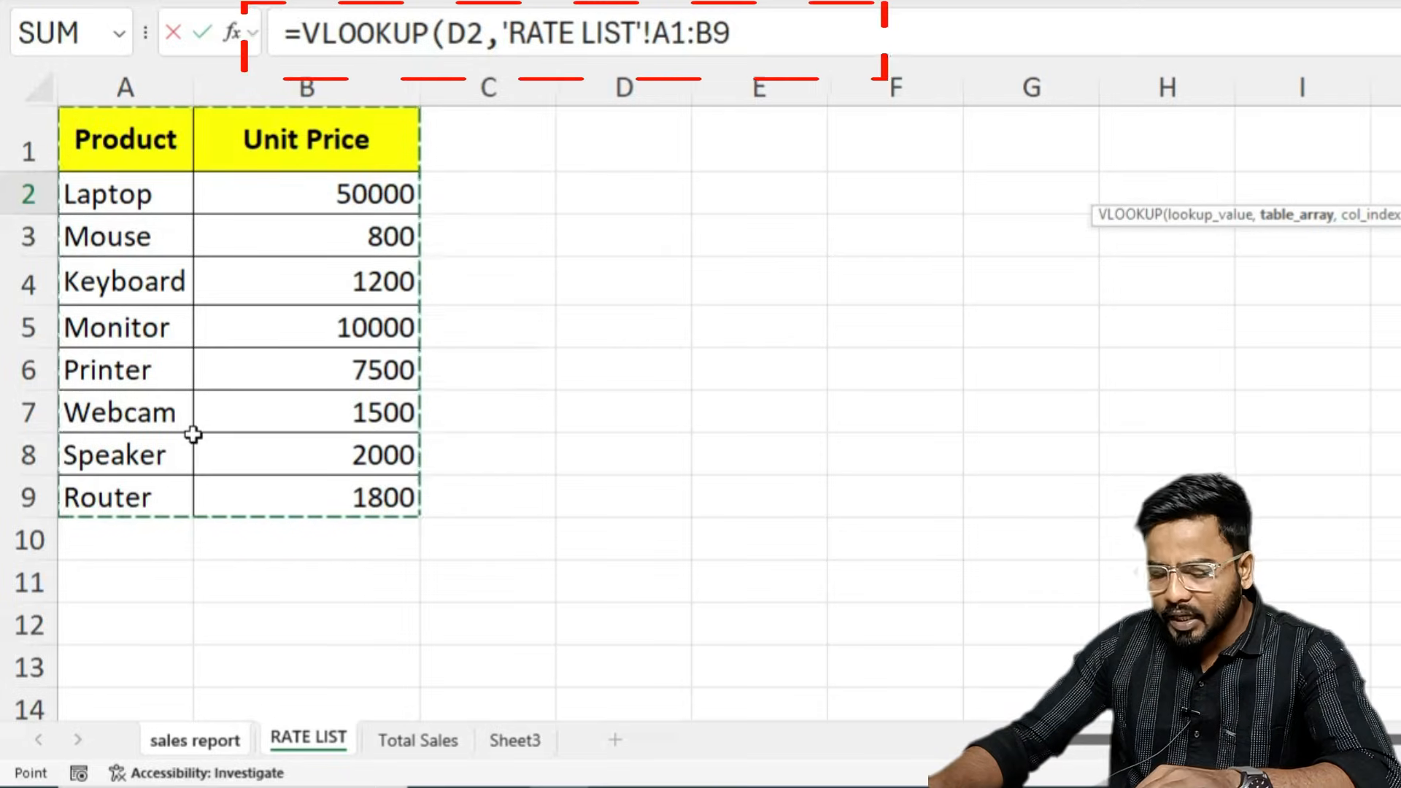
type(",")
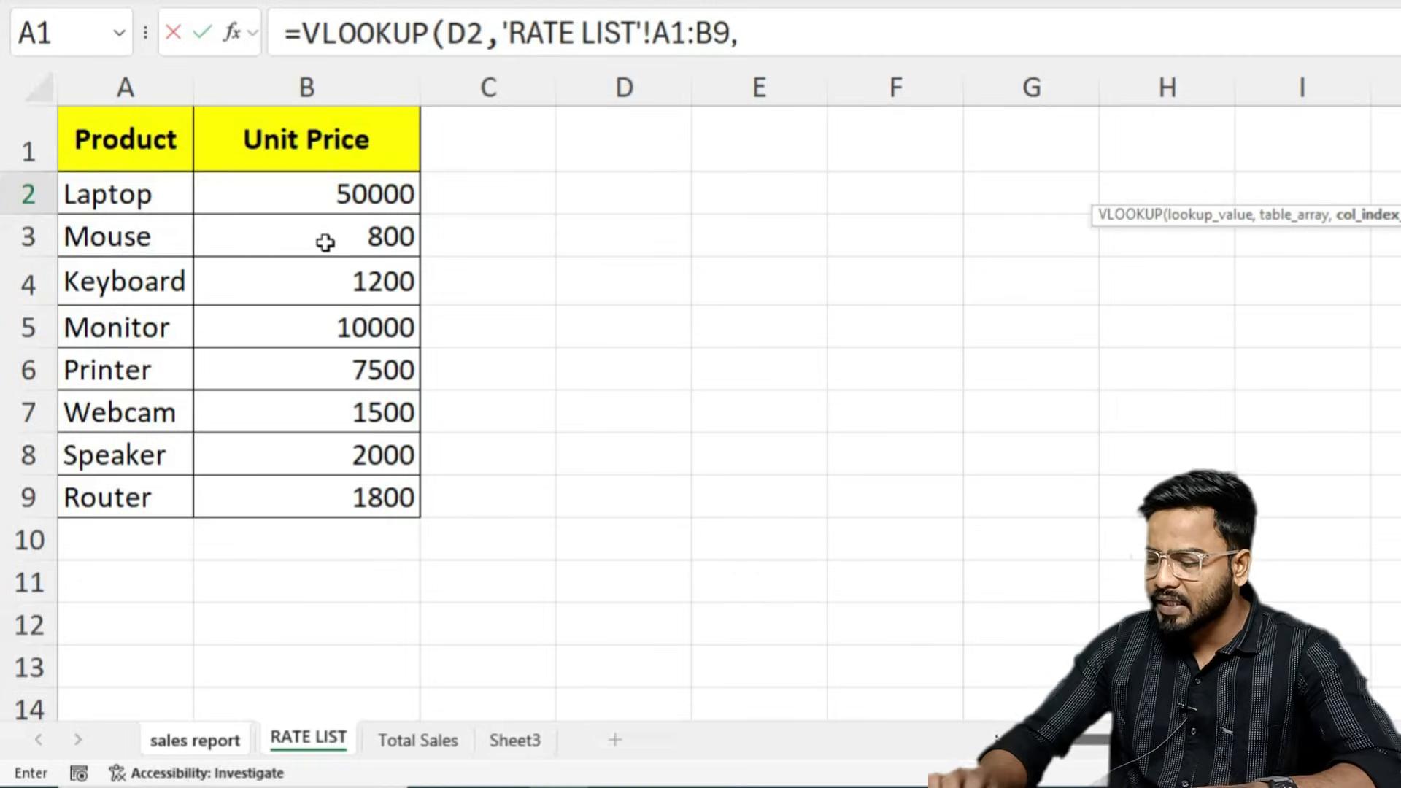
type(",0")
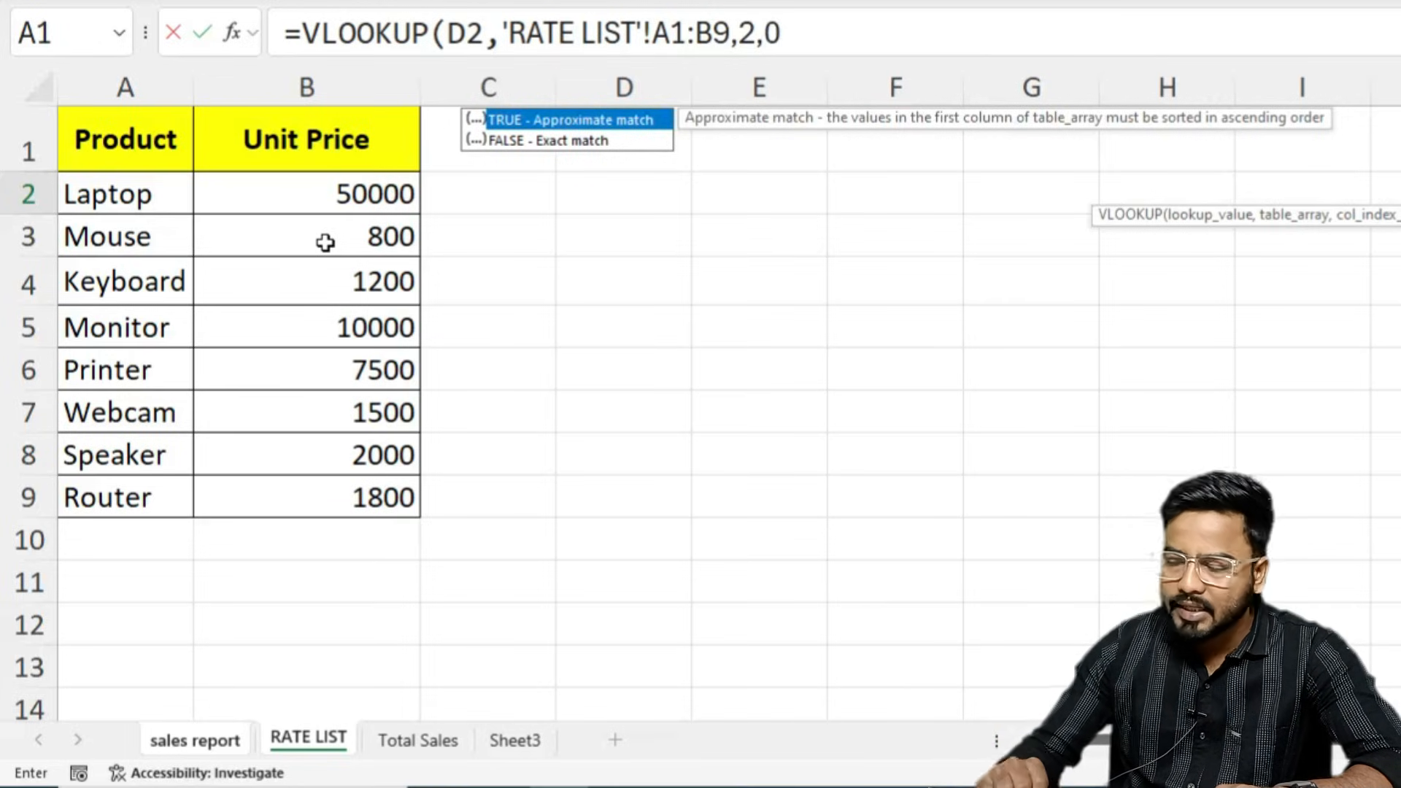
key("Return")
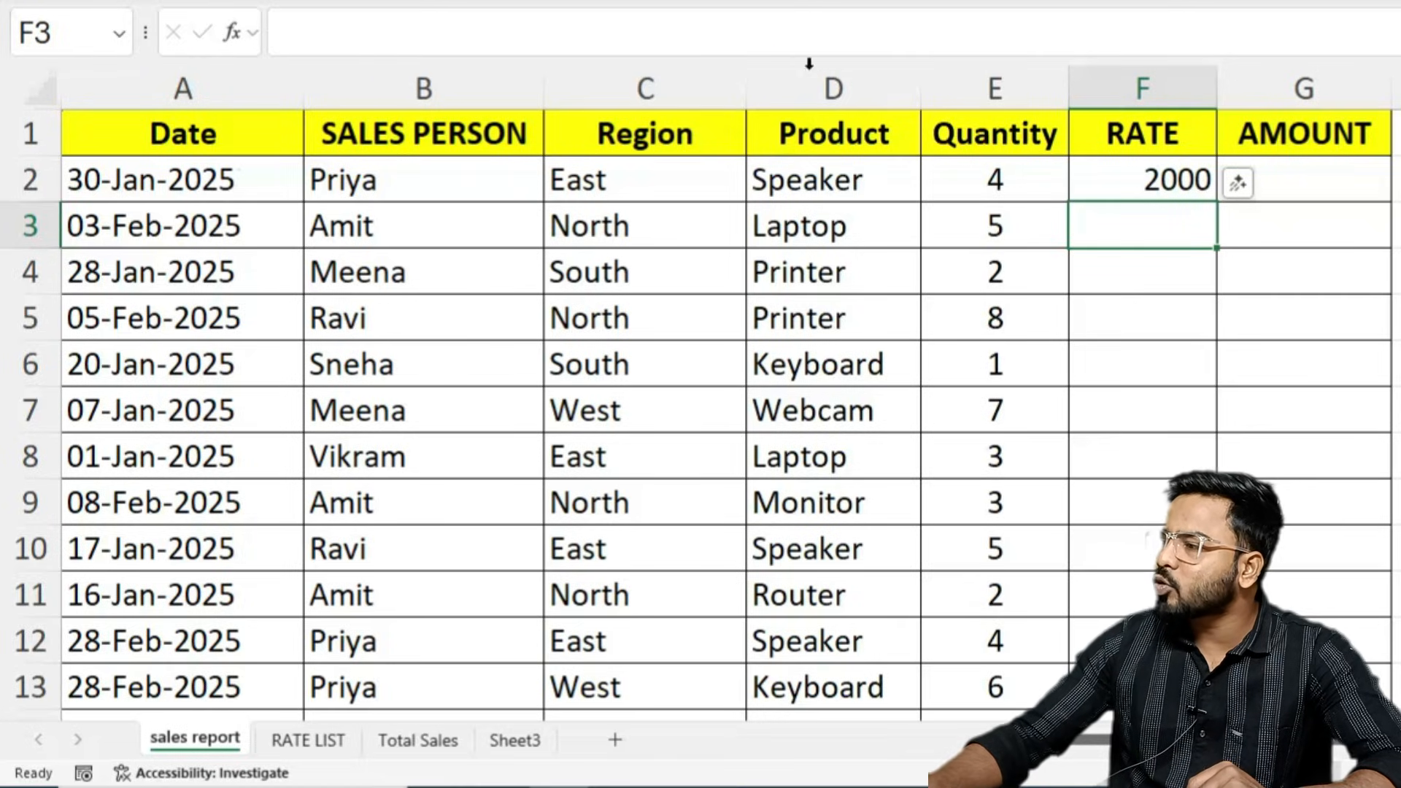
- Check the F2 rate against Speaker's unit price in the RATE LIST sheet and review the arguments of the F2 formula
left_click(830, 179)
left_click(1083, 188)
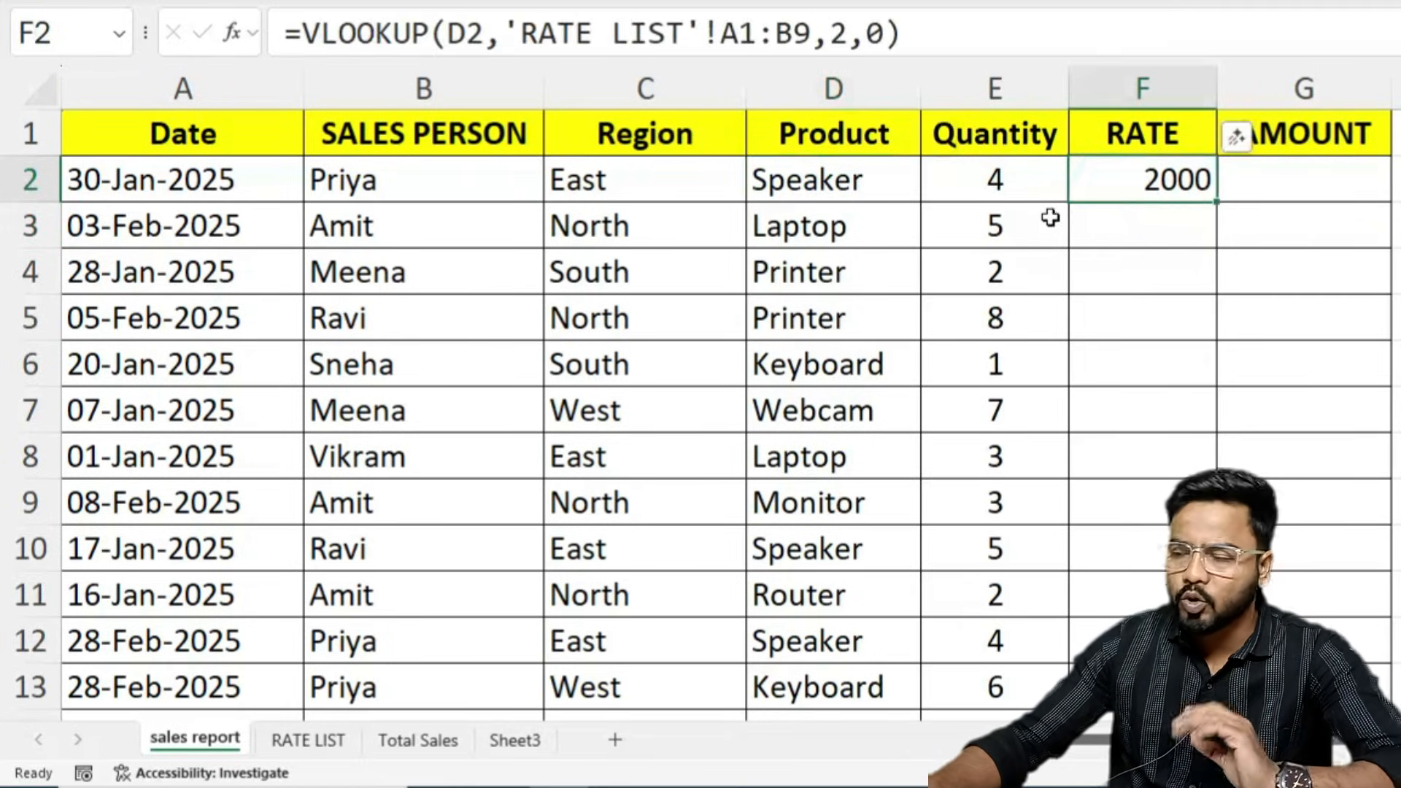
left_click(296, 743)
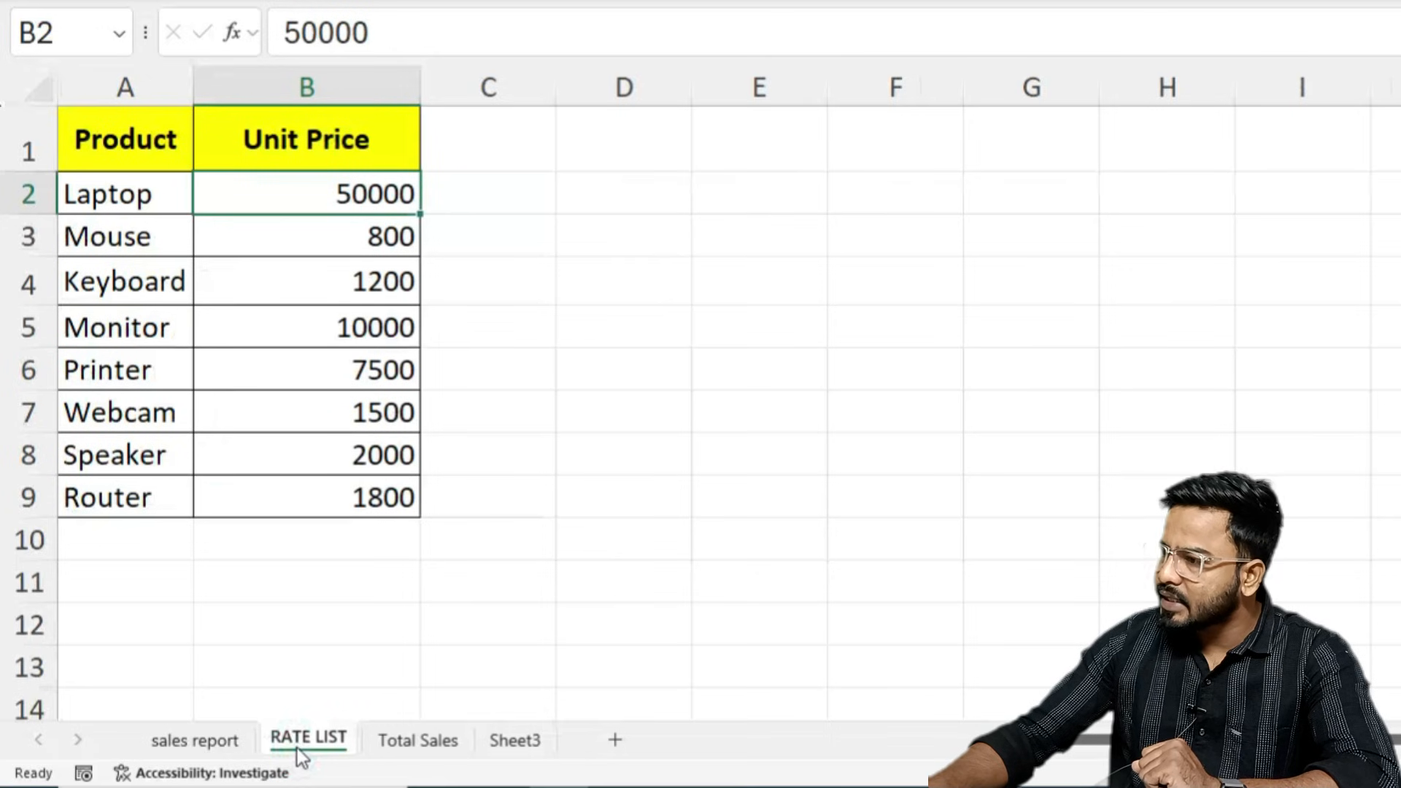
left_click(110, 453)
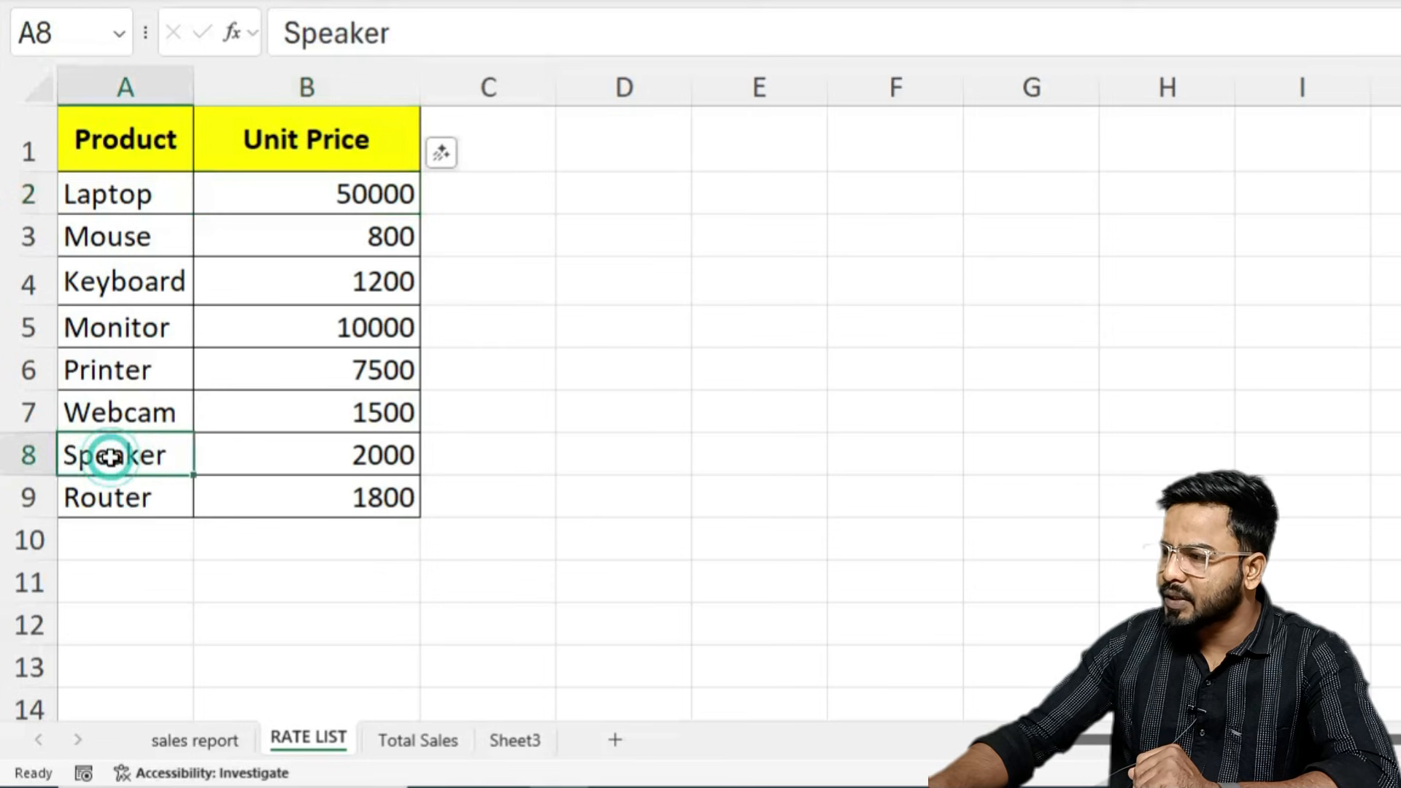
left_click(340, 456)
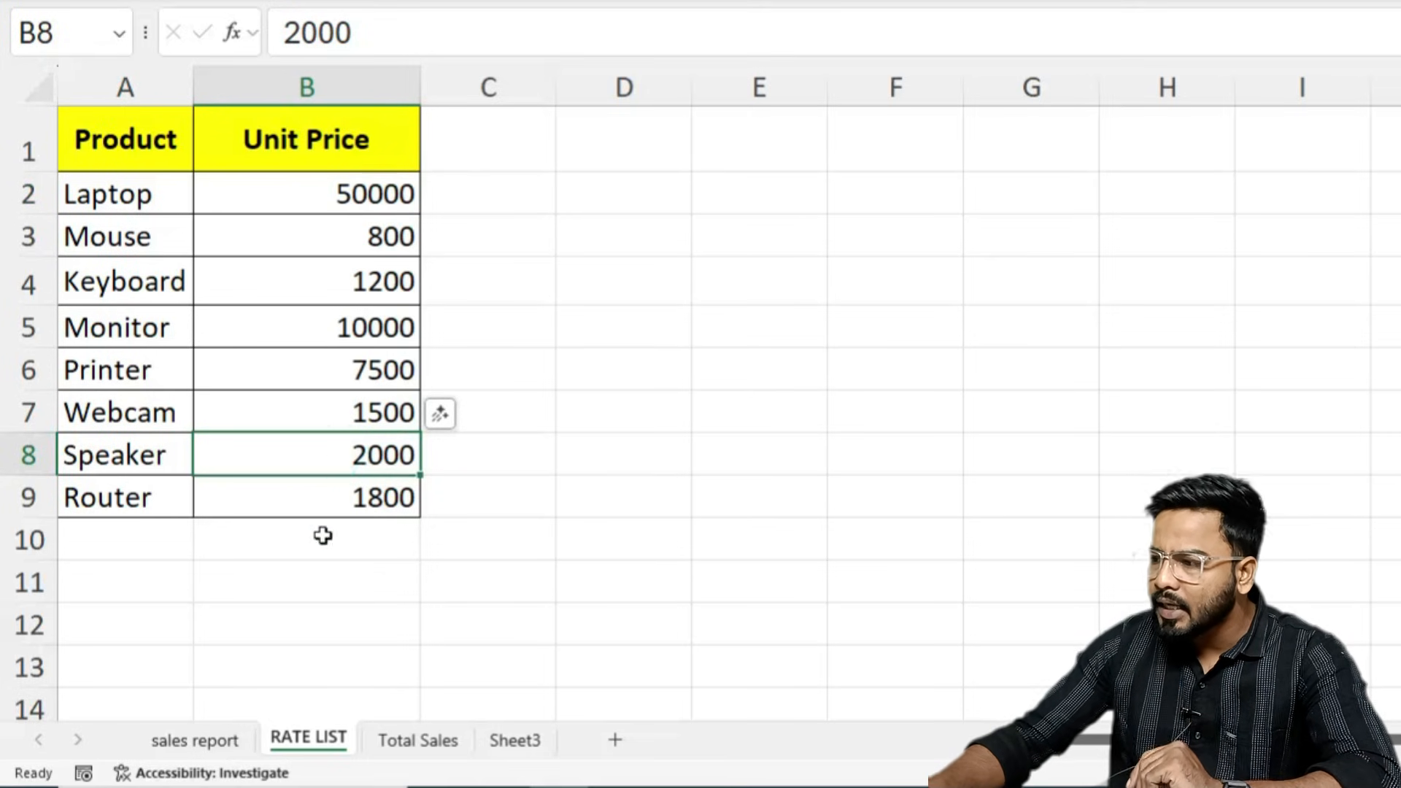
key("ctrl+Page_Up")
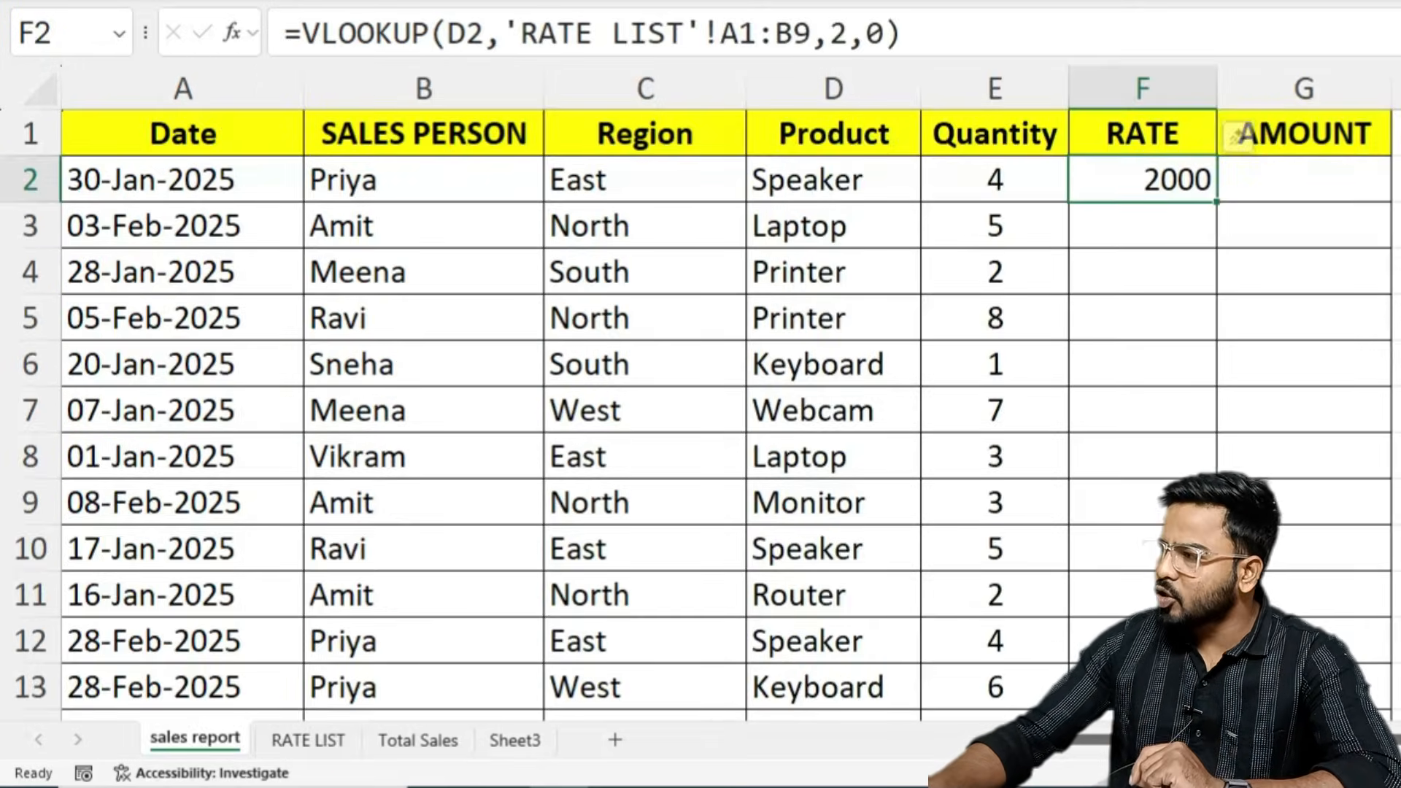
left_click_drag(273, 41, 934, 36)
key("Escape")
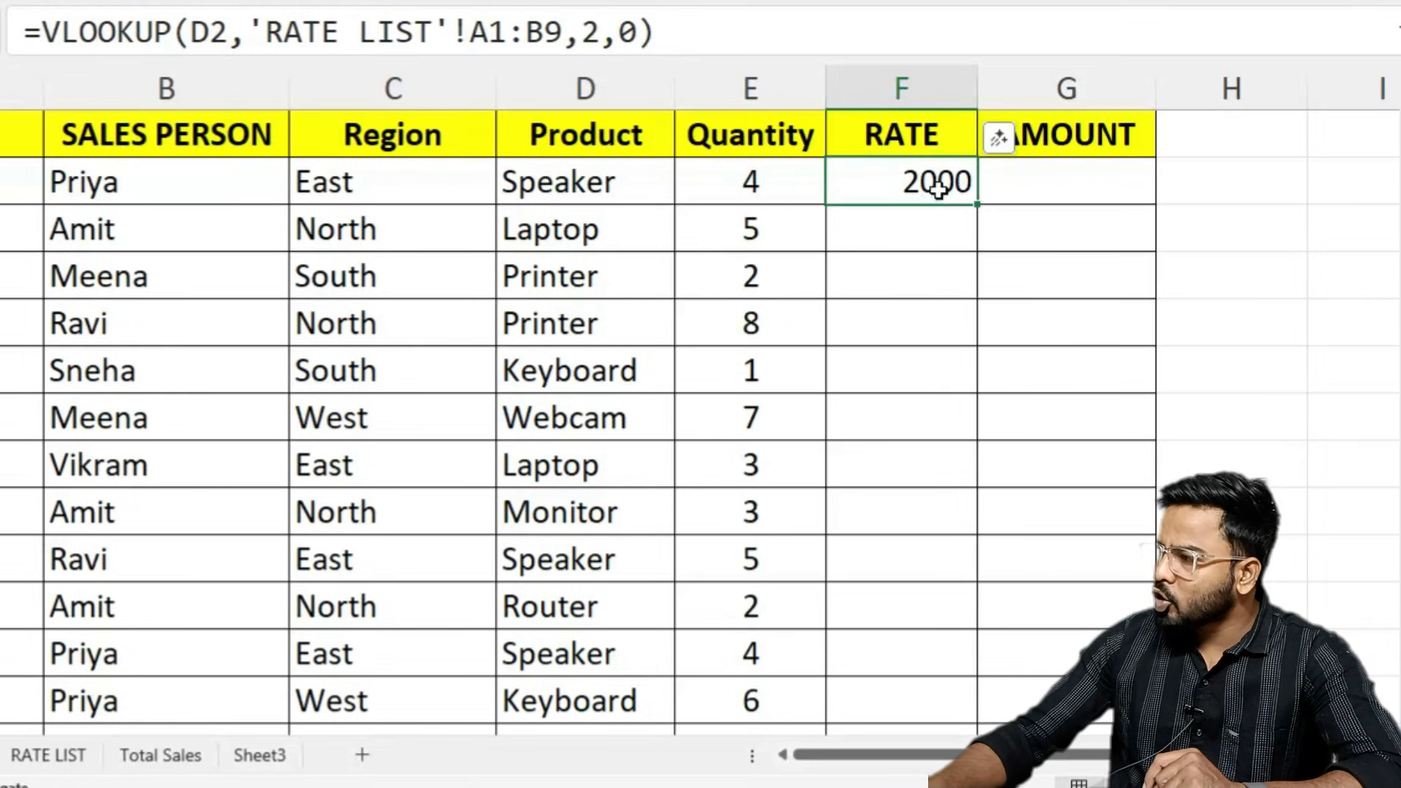
double_click(1174, 183)
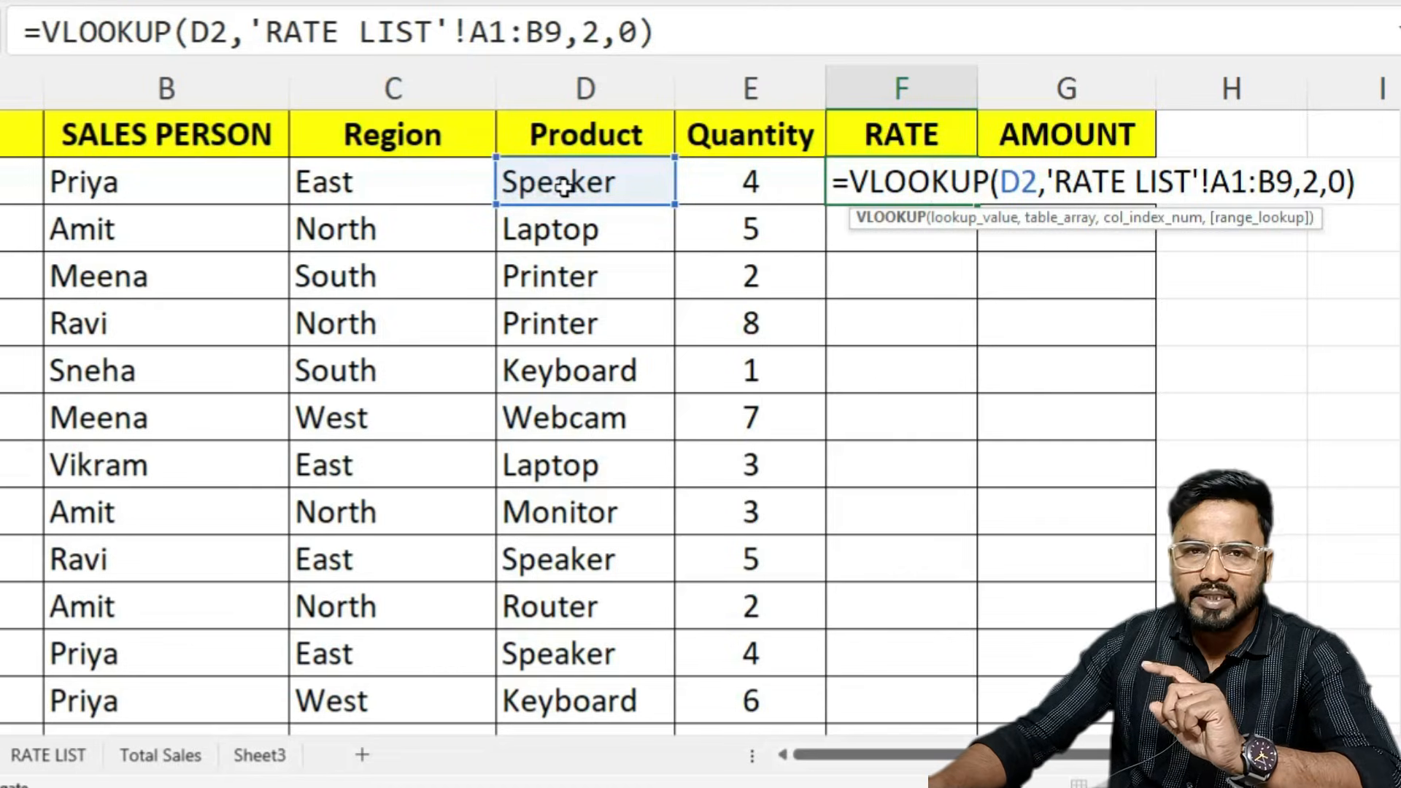
key("Escape")
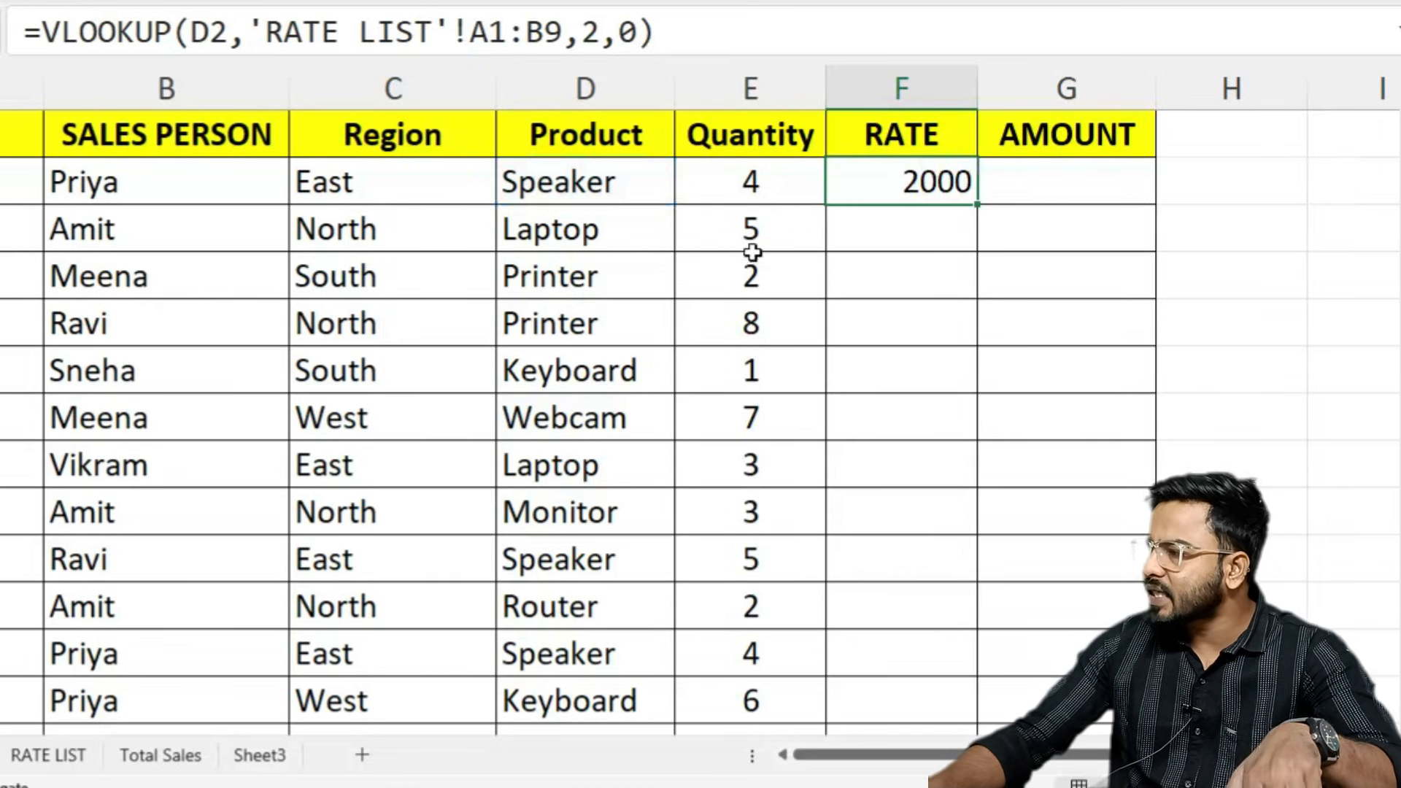
- Copy the F2 formula down to F3 and inspect the lookup value and table range in the copy
left_click_drag(976, 205, 963, 231)
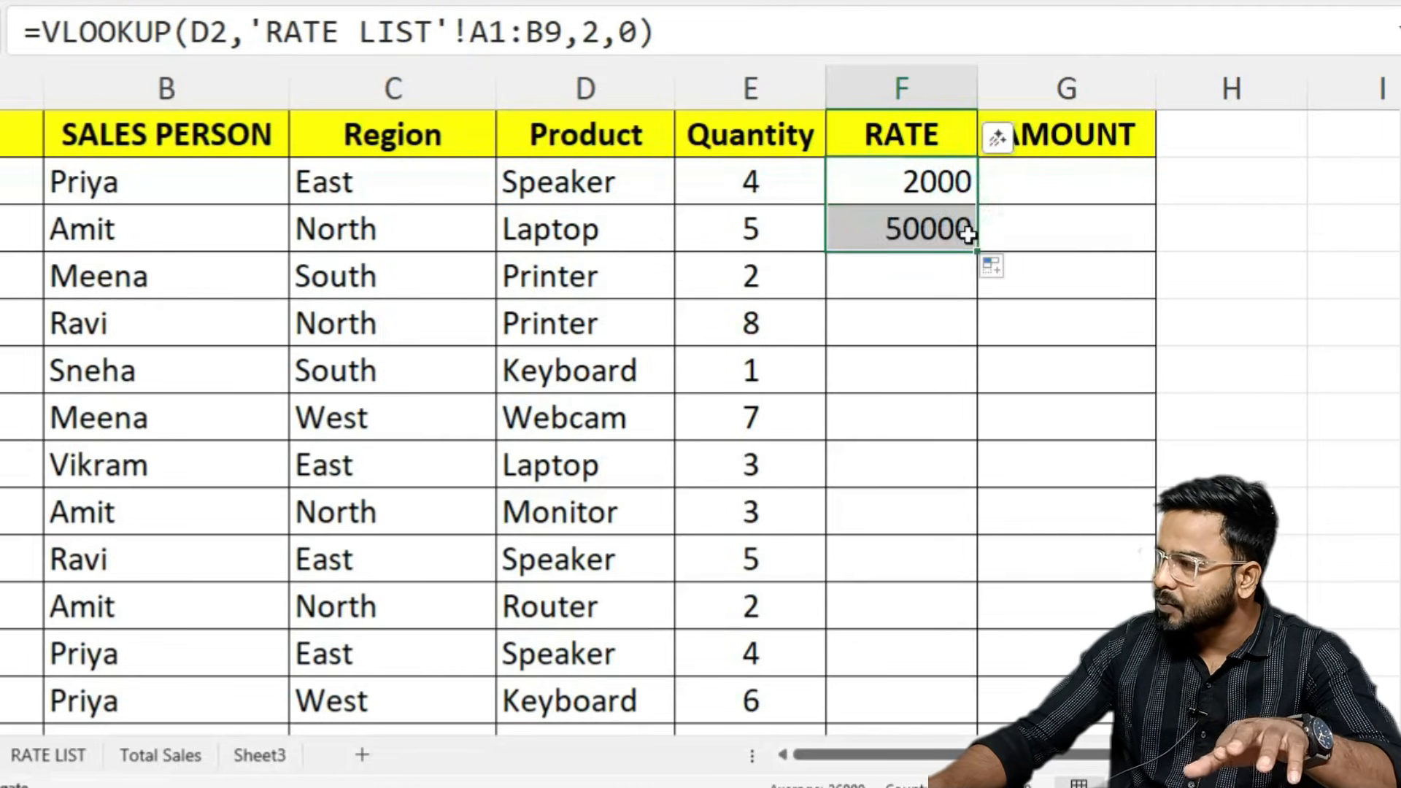
double_click(954, 229)
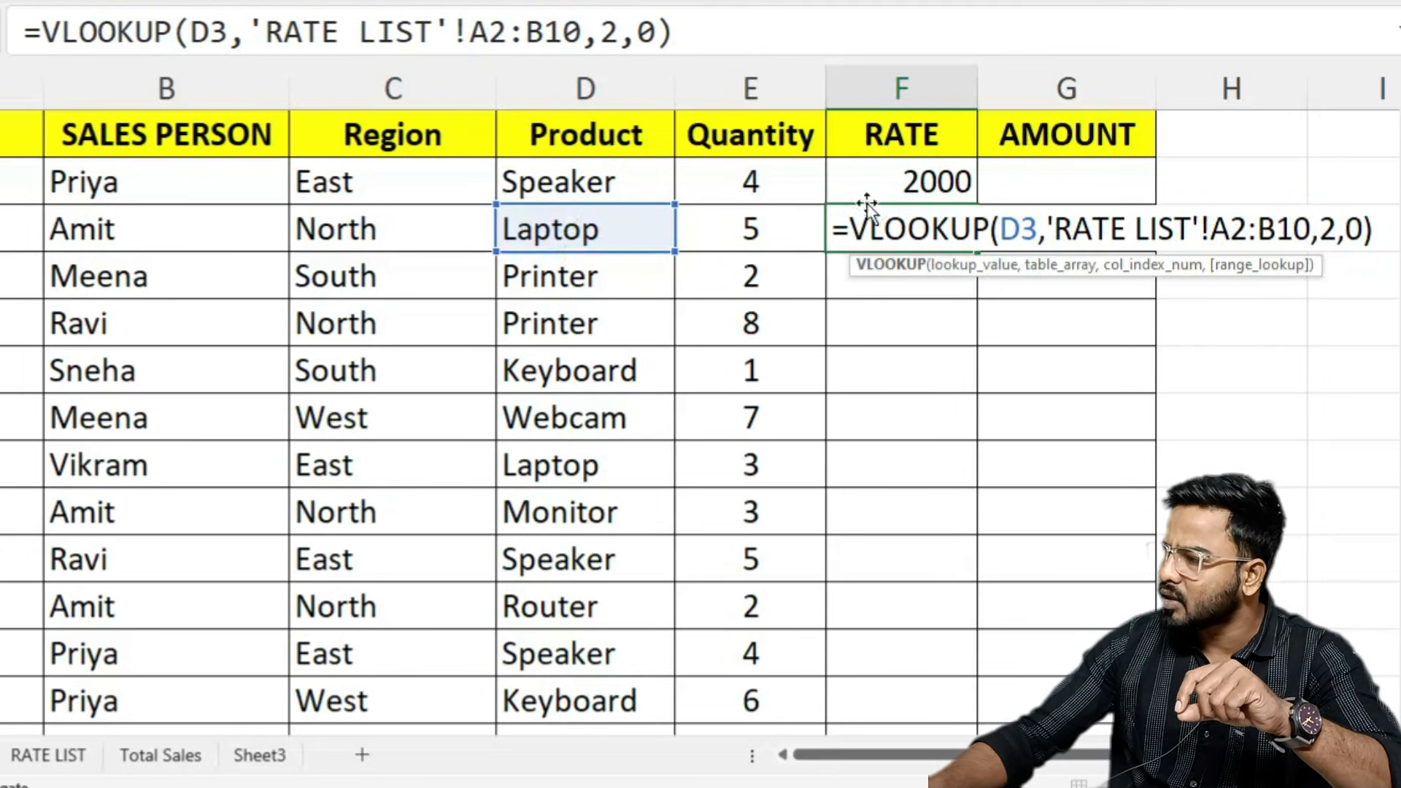
left_click(1025, 229)
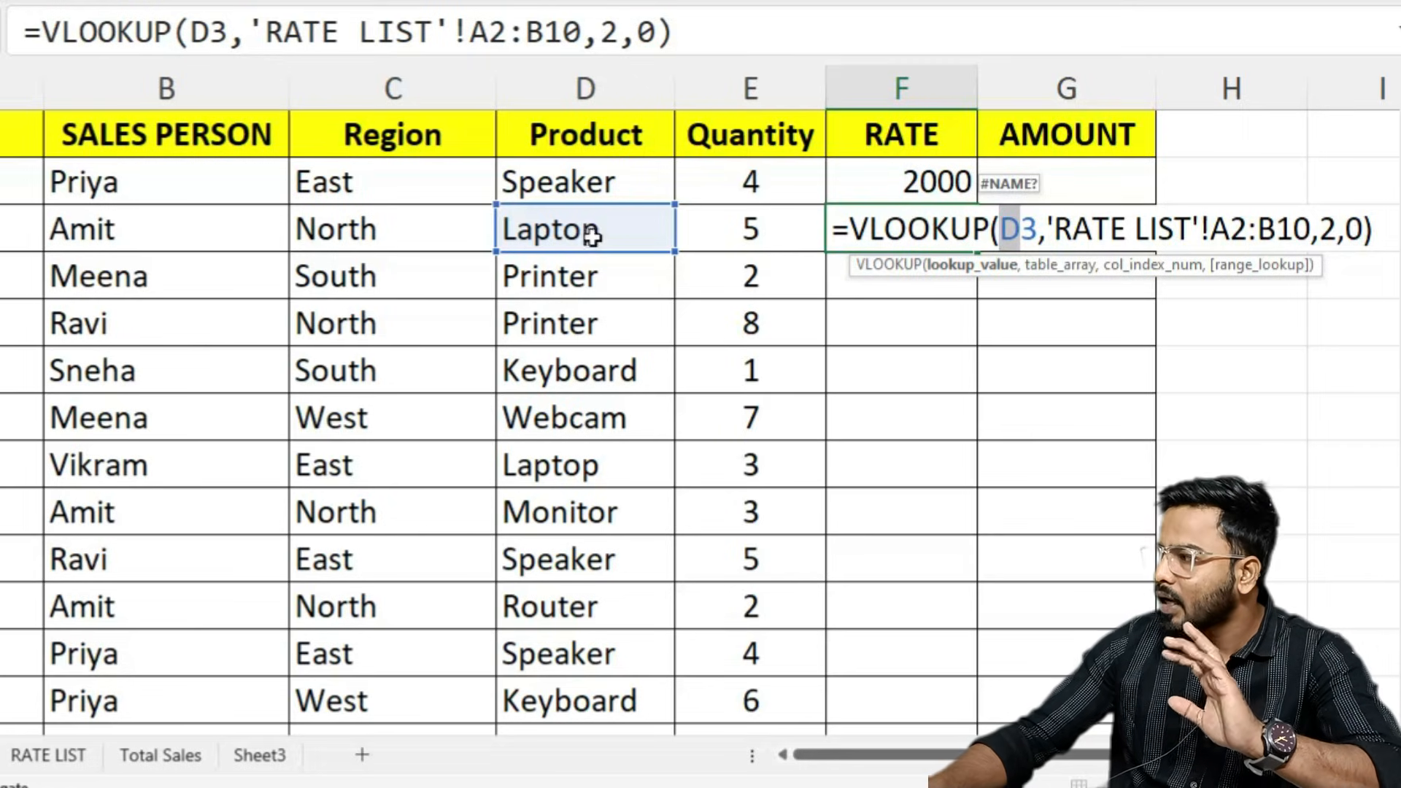
left_click_drag(1211, 219, 1287, 218)
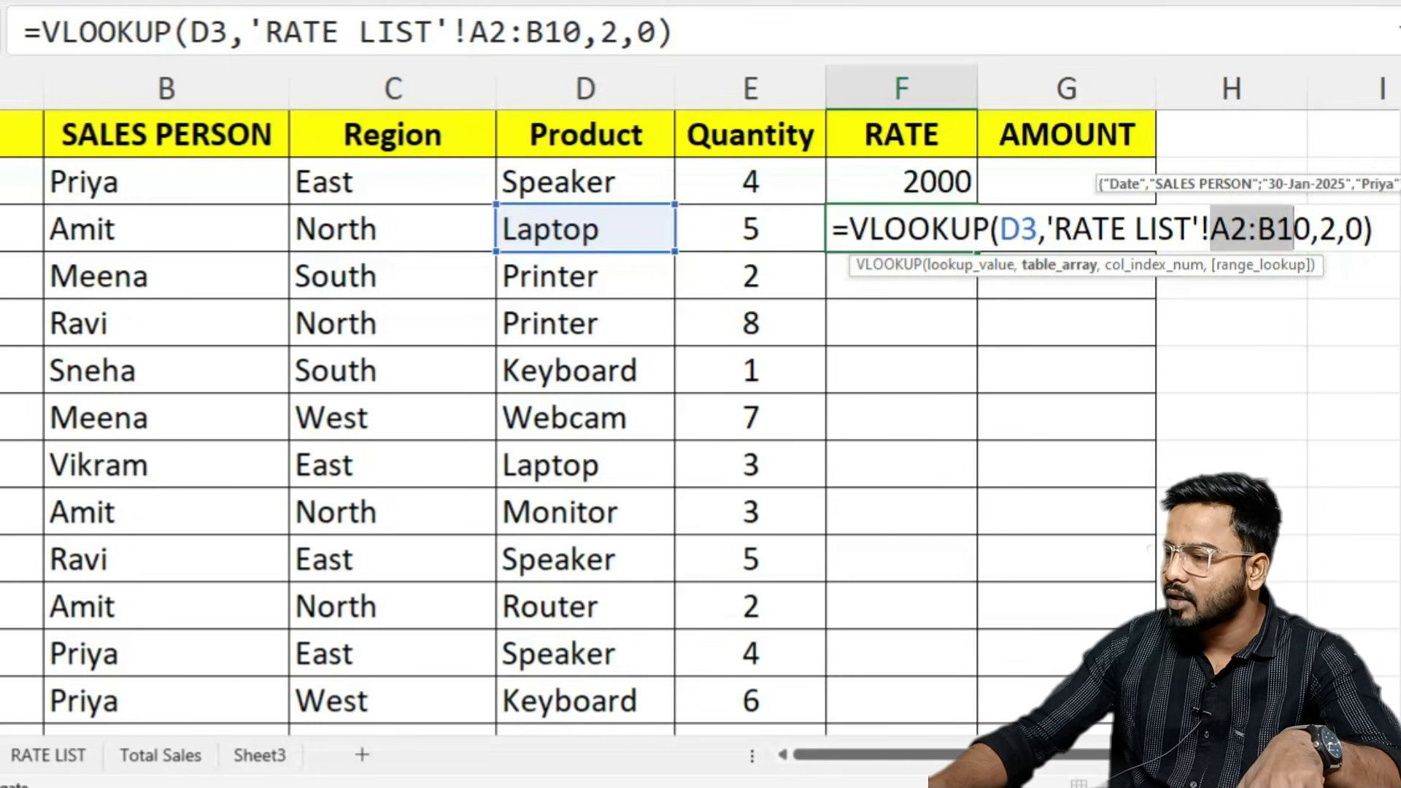
key("Escape")
- Compare the F2 formula's table range A1:B9 with the shifted range A2:B10 on the RATE LIST sheet
left_click(905, 193)
double_click(1007, 252)
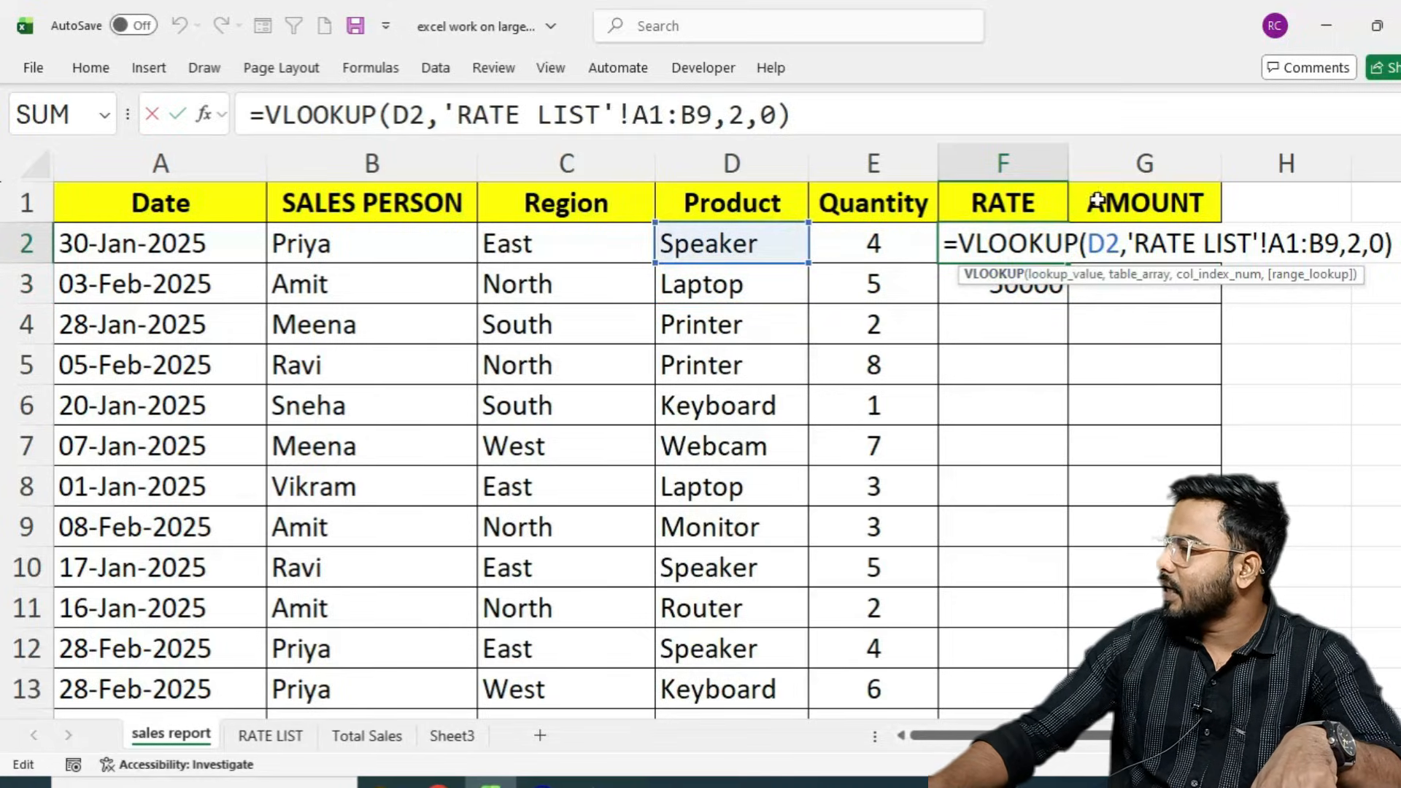
key("Escape")
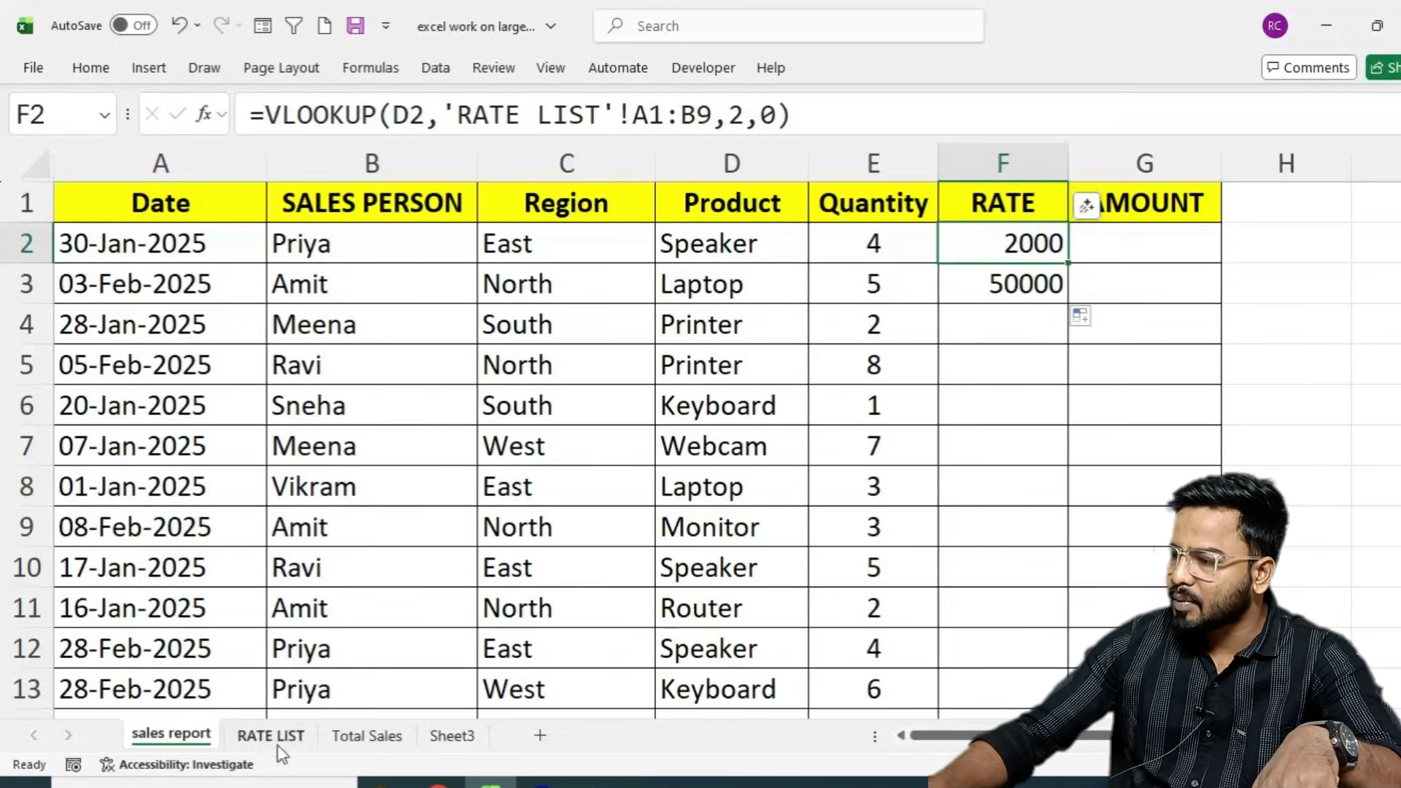
left_click(272, 735)
left_click_drag(85, 196, 279, 533)
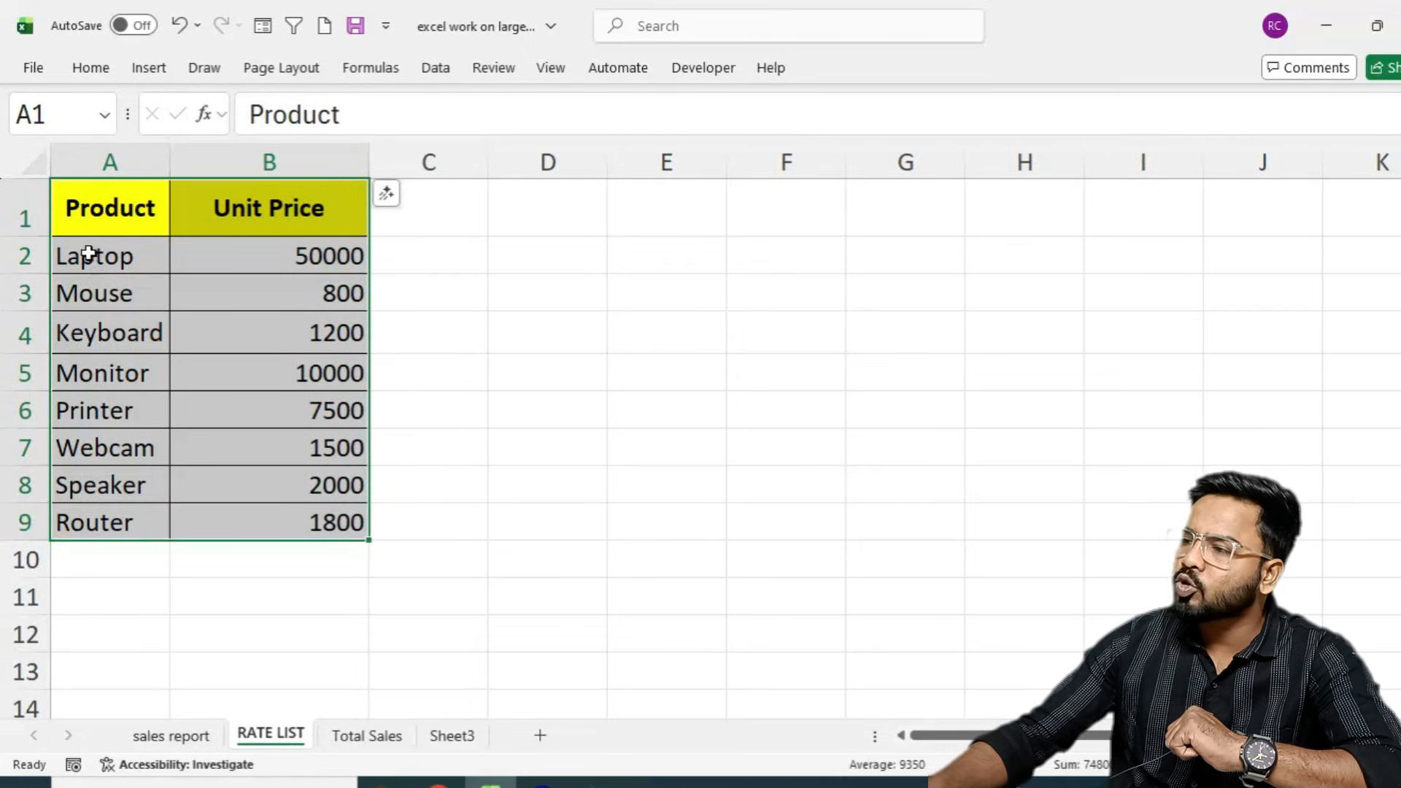
left_click_drag(90, 256, 343, 571)
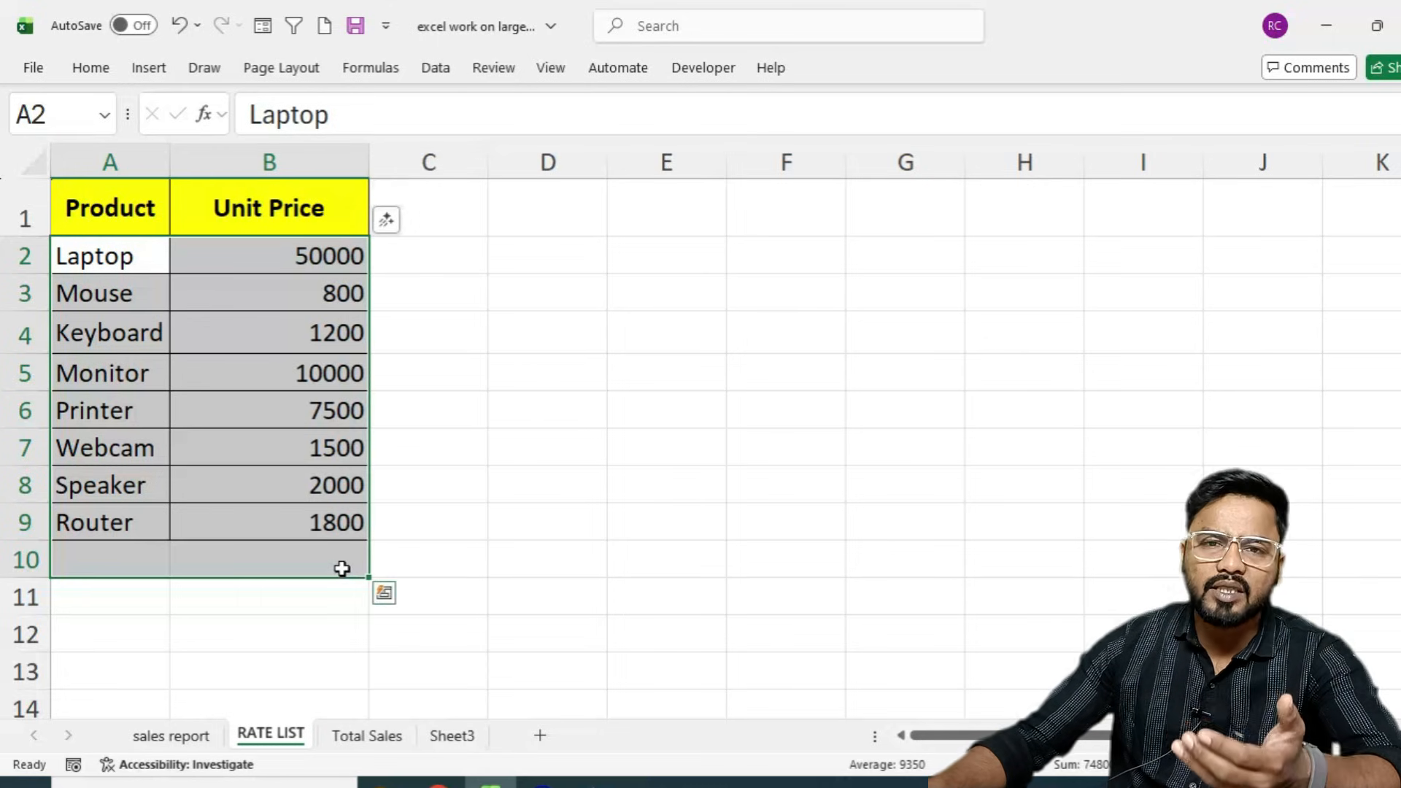
left_click(175, 737)
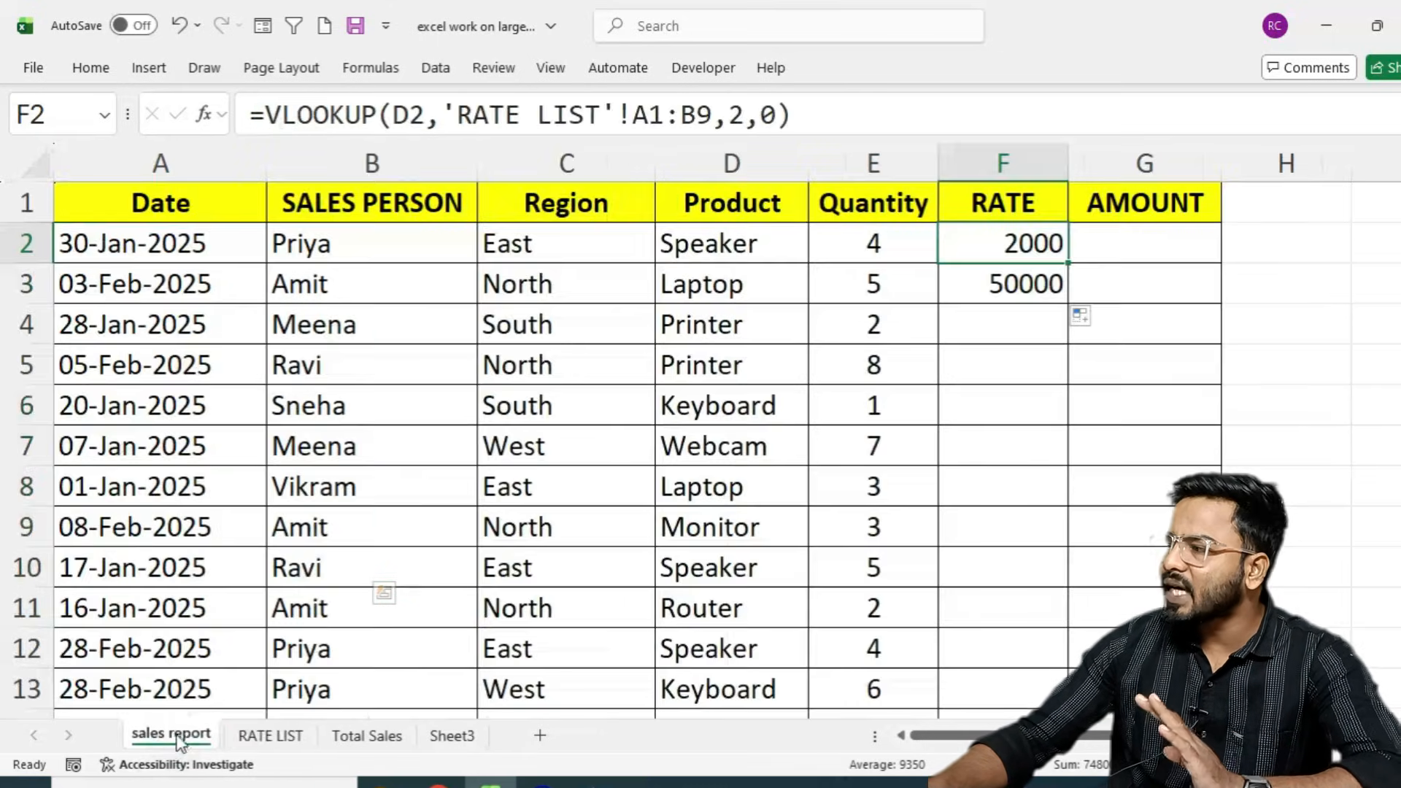
left_click(252, 734)
left_click_drag(100, 187, 264, 532)
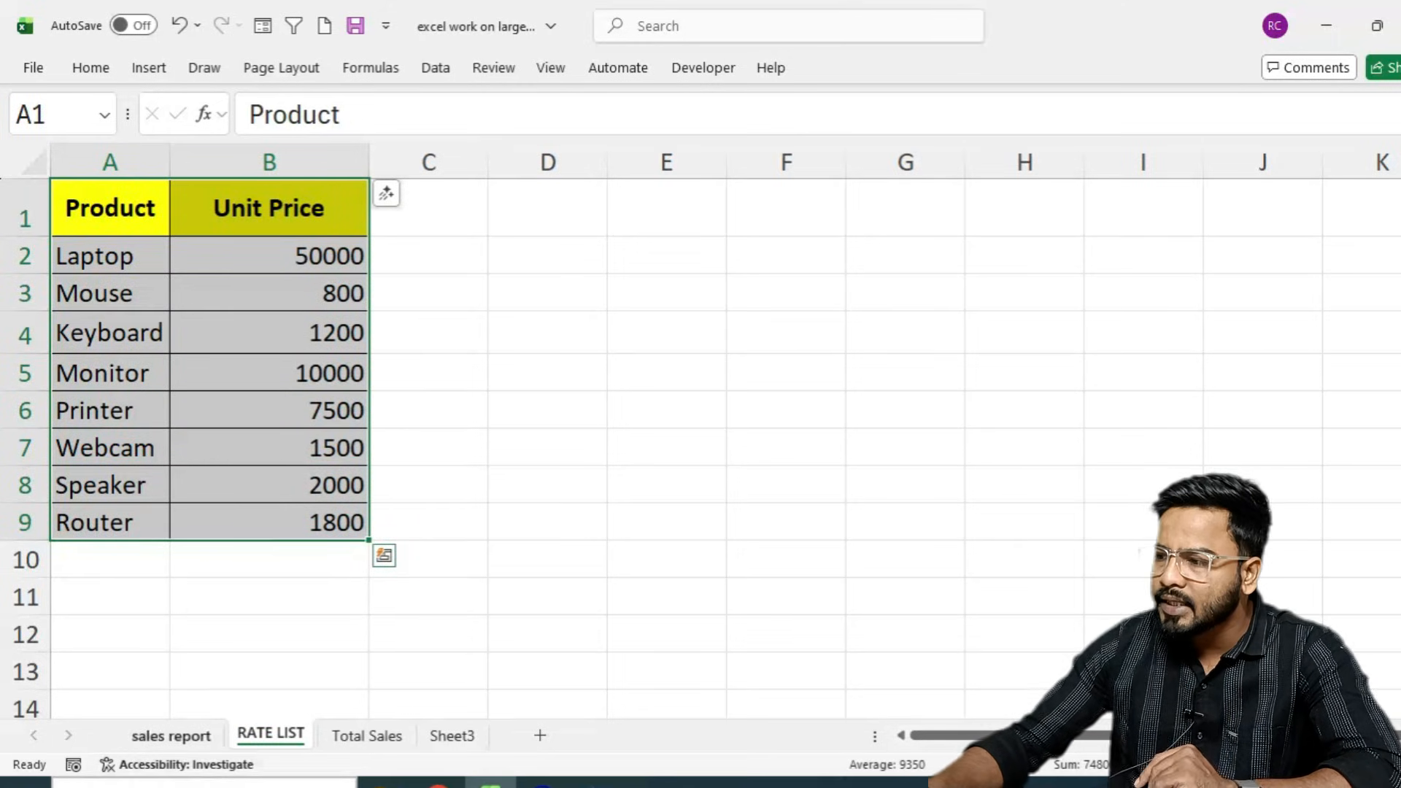
left_click(188, 736)
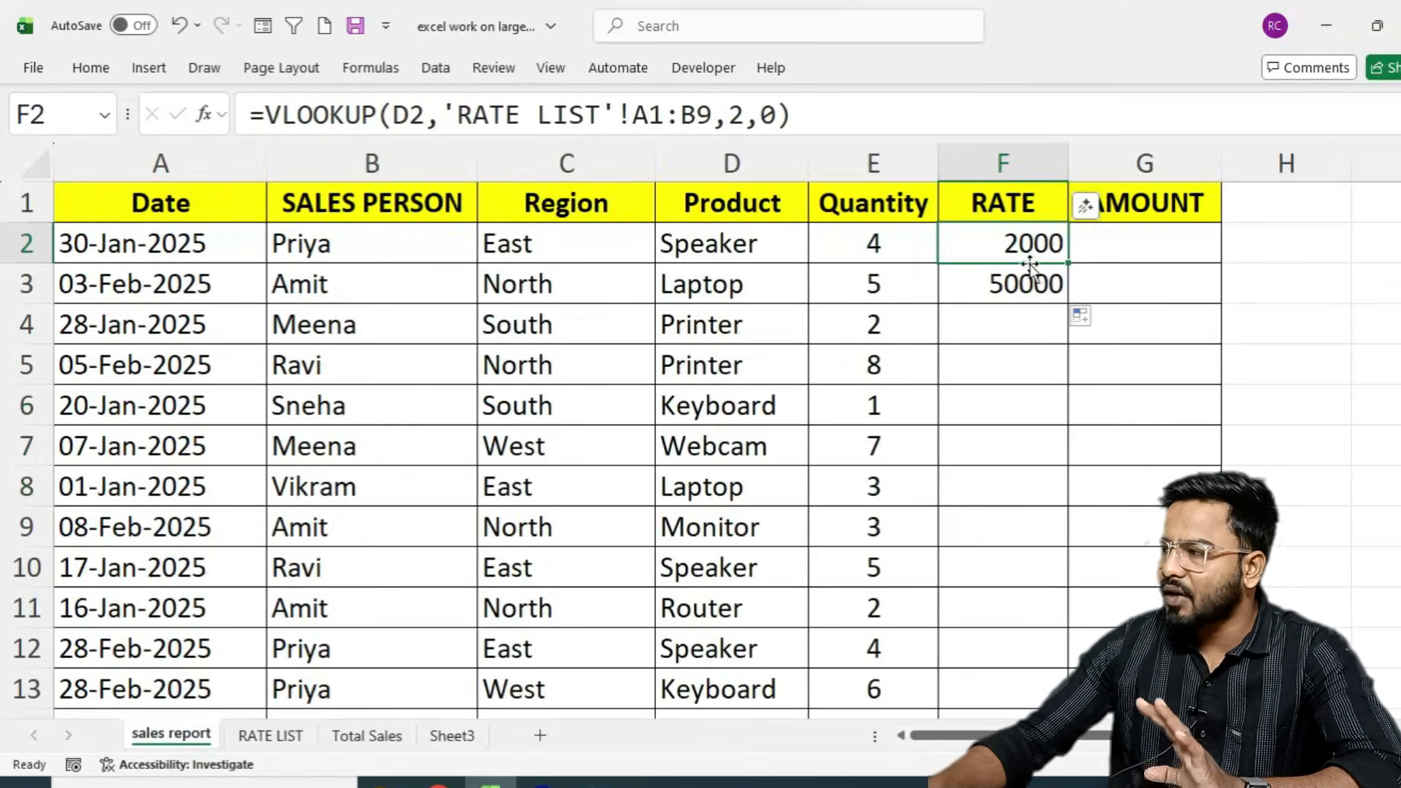
- Clear F3 and make the table range in the F2 formula absolute as $A$1:$B$9
left_click(1028, 283)
key("Delete")
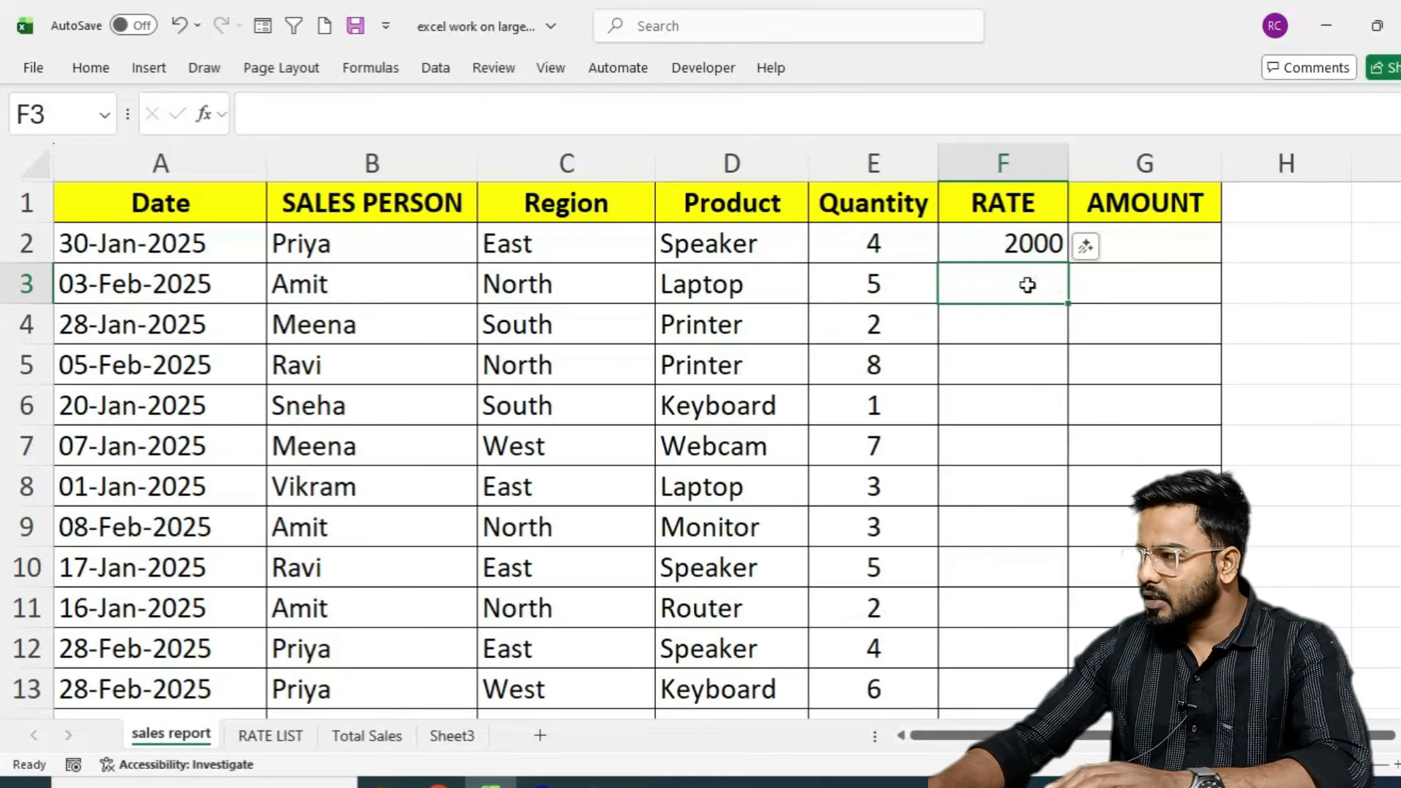
double_click(1033, 239)
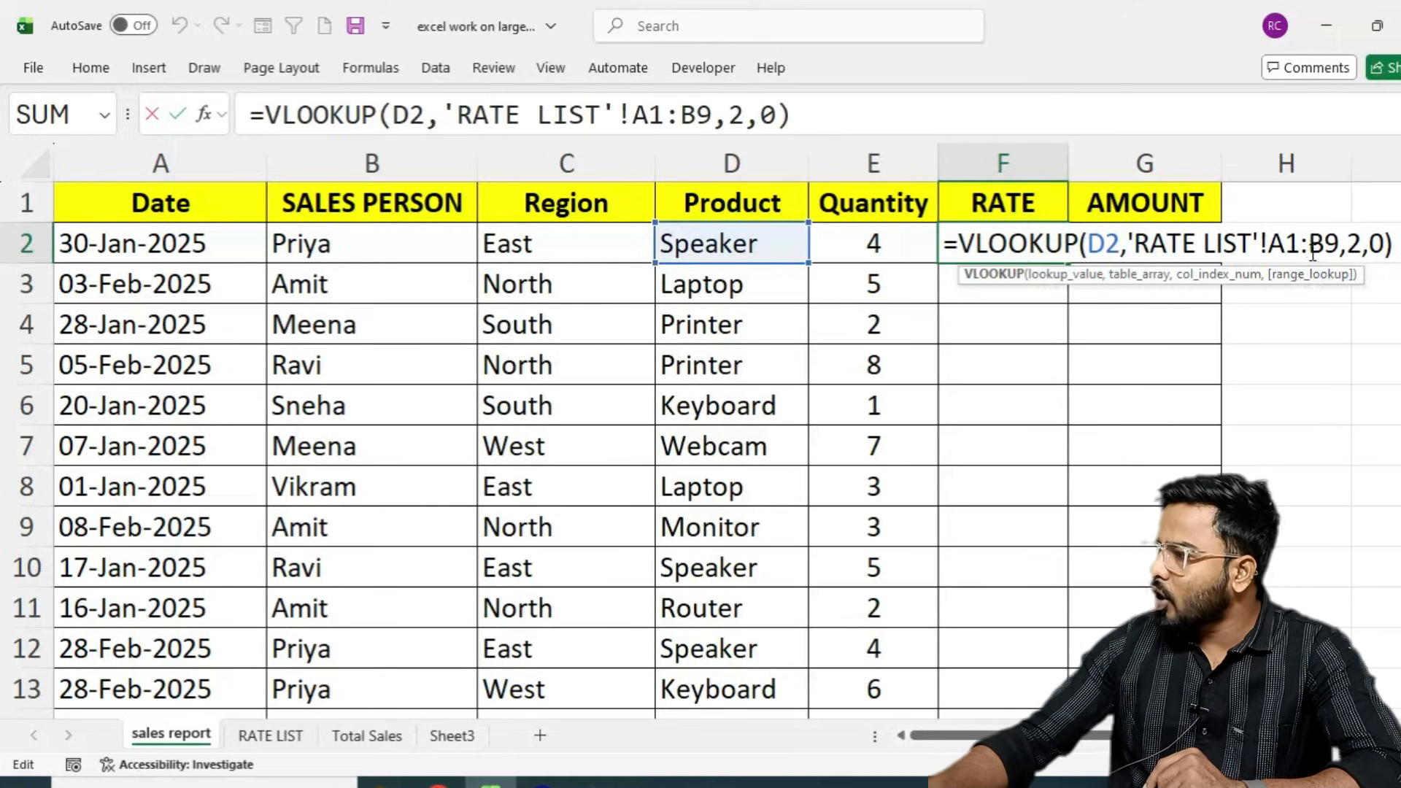
left_click(1289, 238)
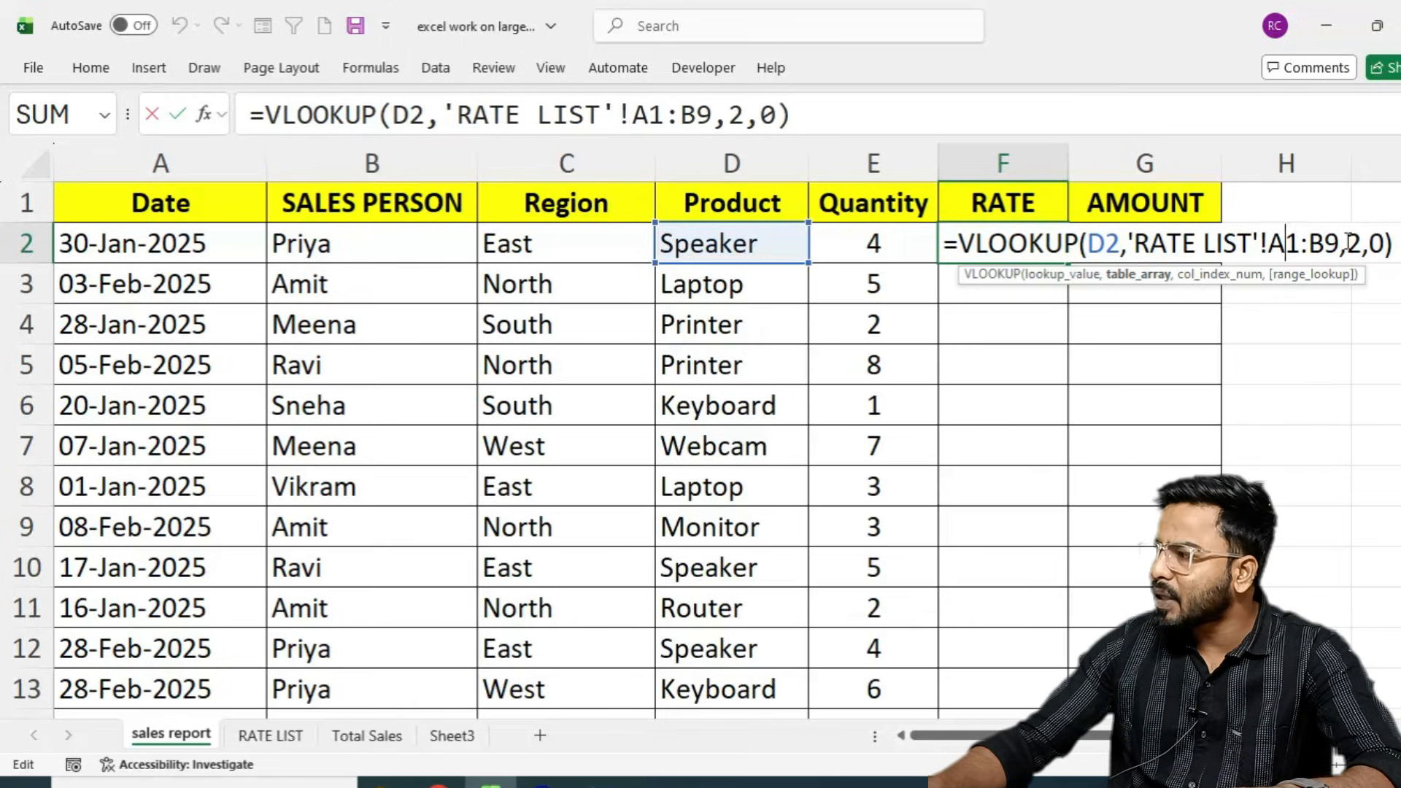
key("F4")
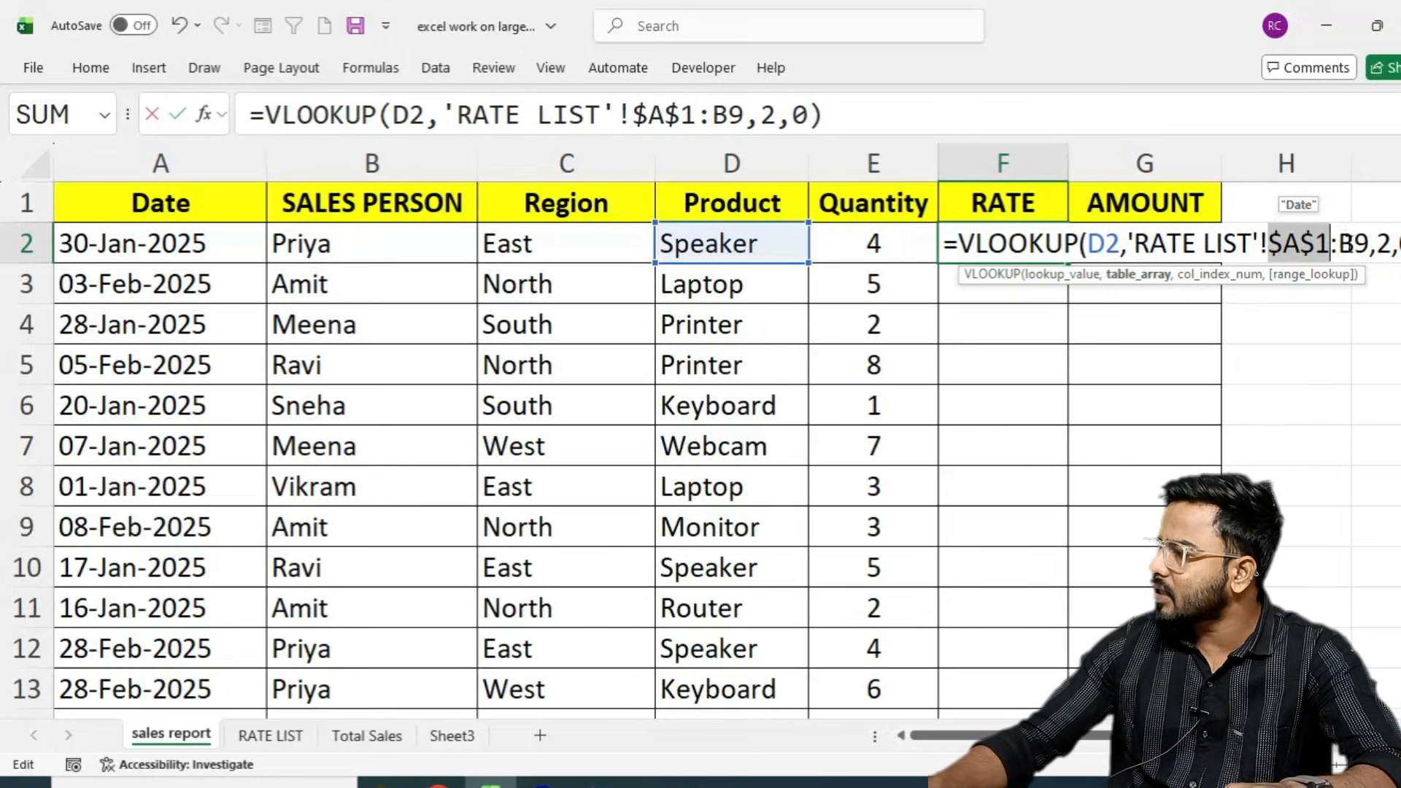
left_click(1354, 244)
key("F4")
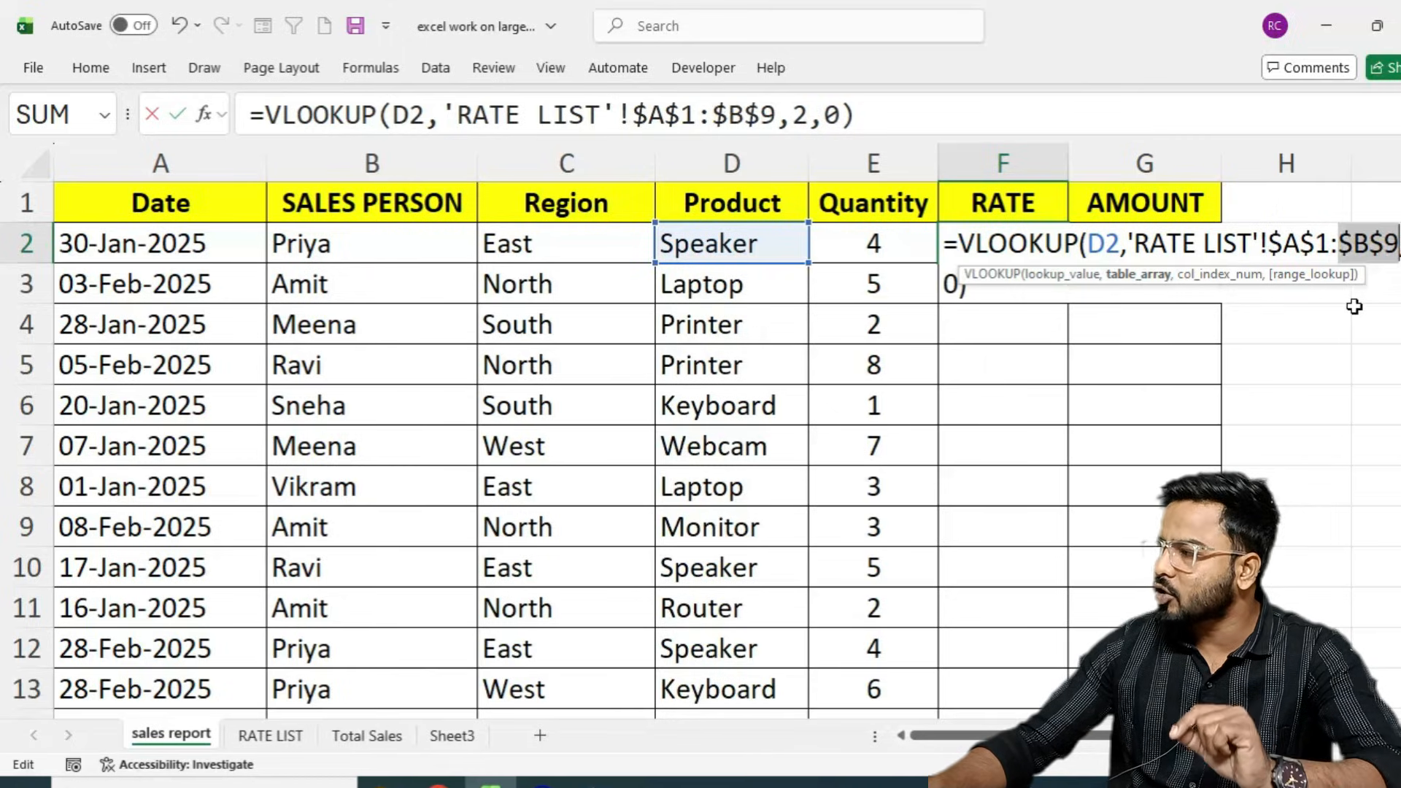
key("Return")
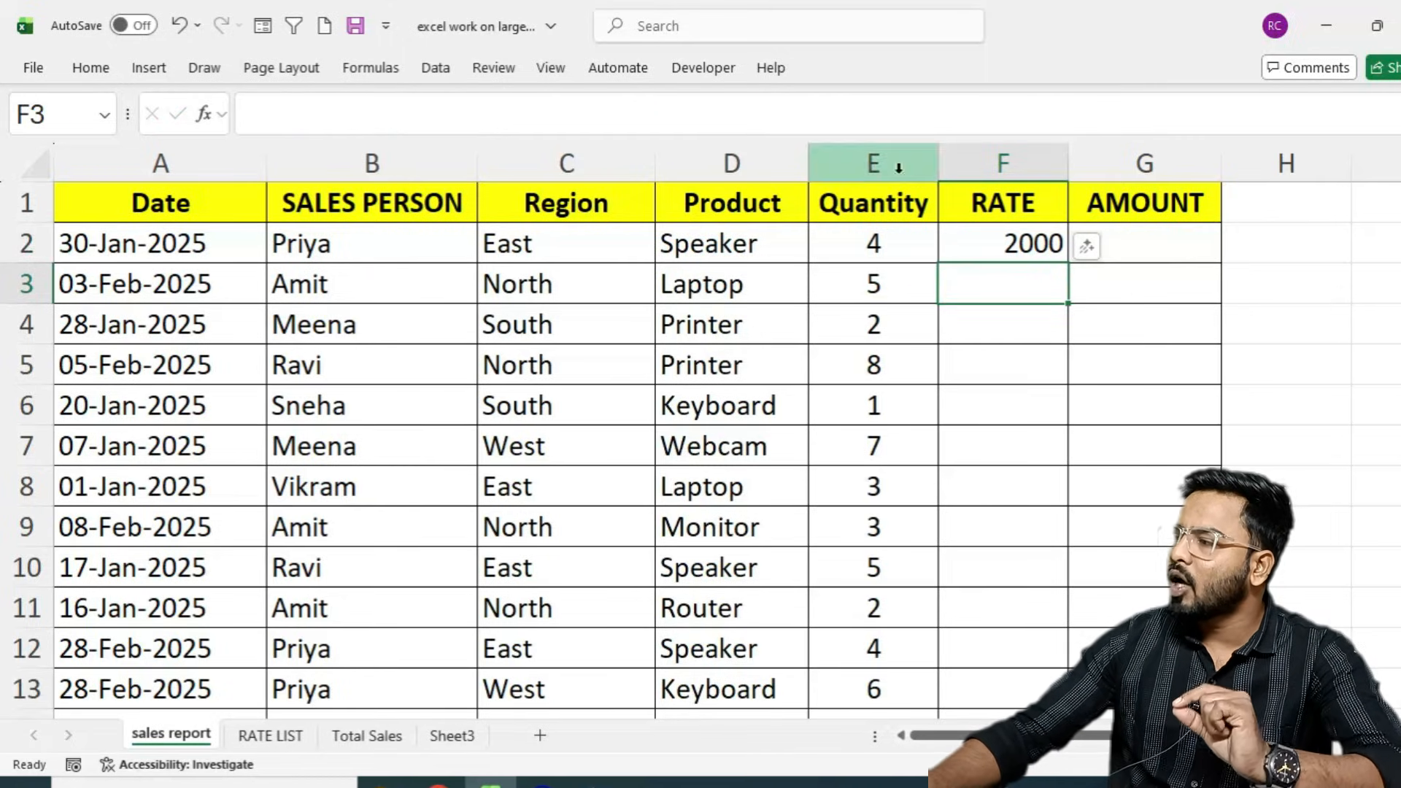
- Copy the F2 formula with the locked range down to F3 and inspect the table range in the copy
left_click(960, 244)
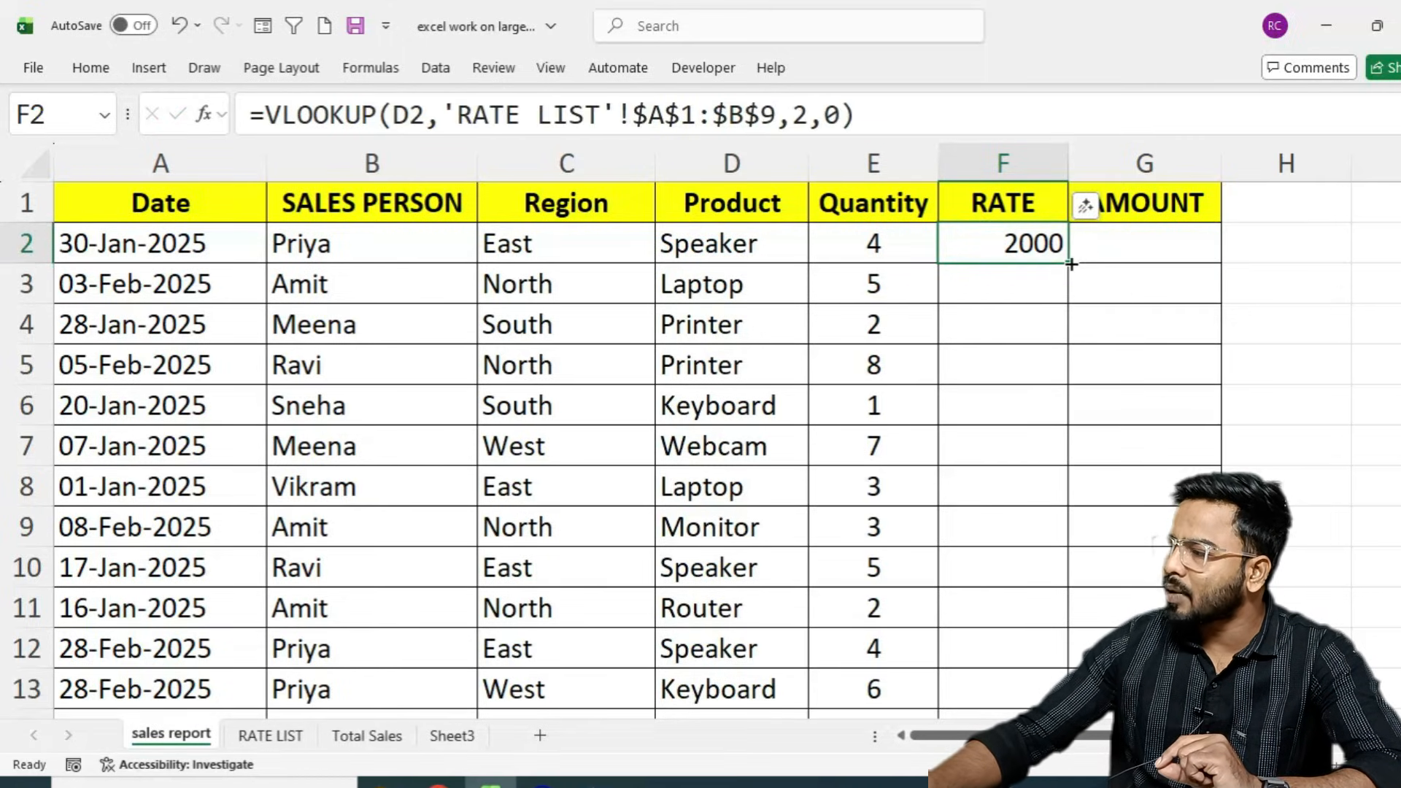
left_click_drag(1071, 264, 1050, 282)
double_click(1051, 284)
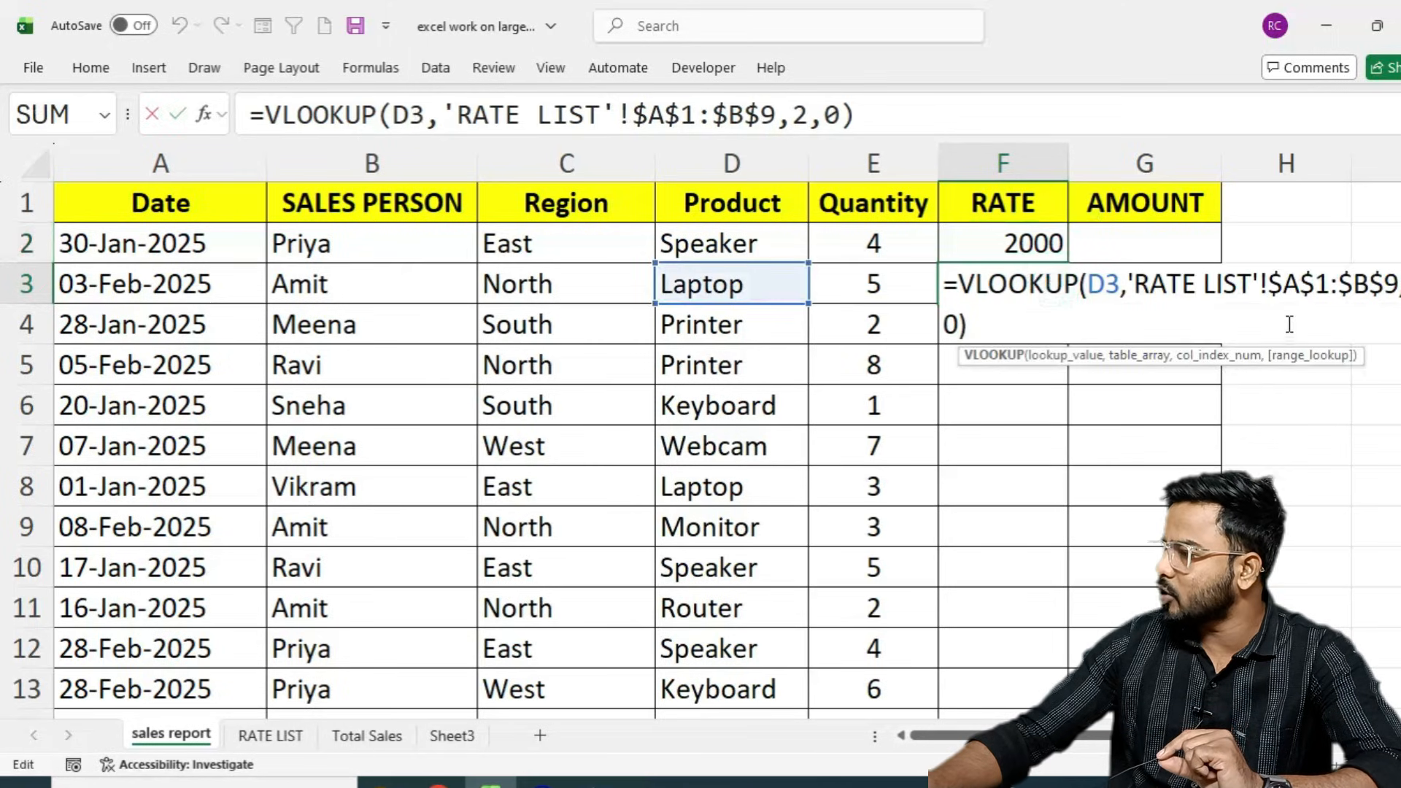
left_click_drag(1295, 284, 1399, 277)
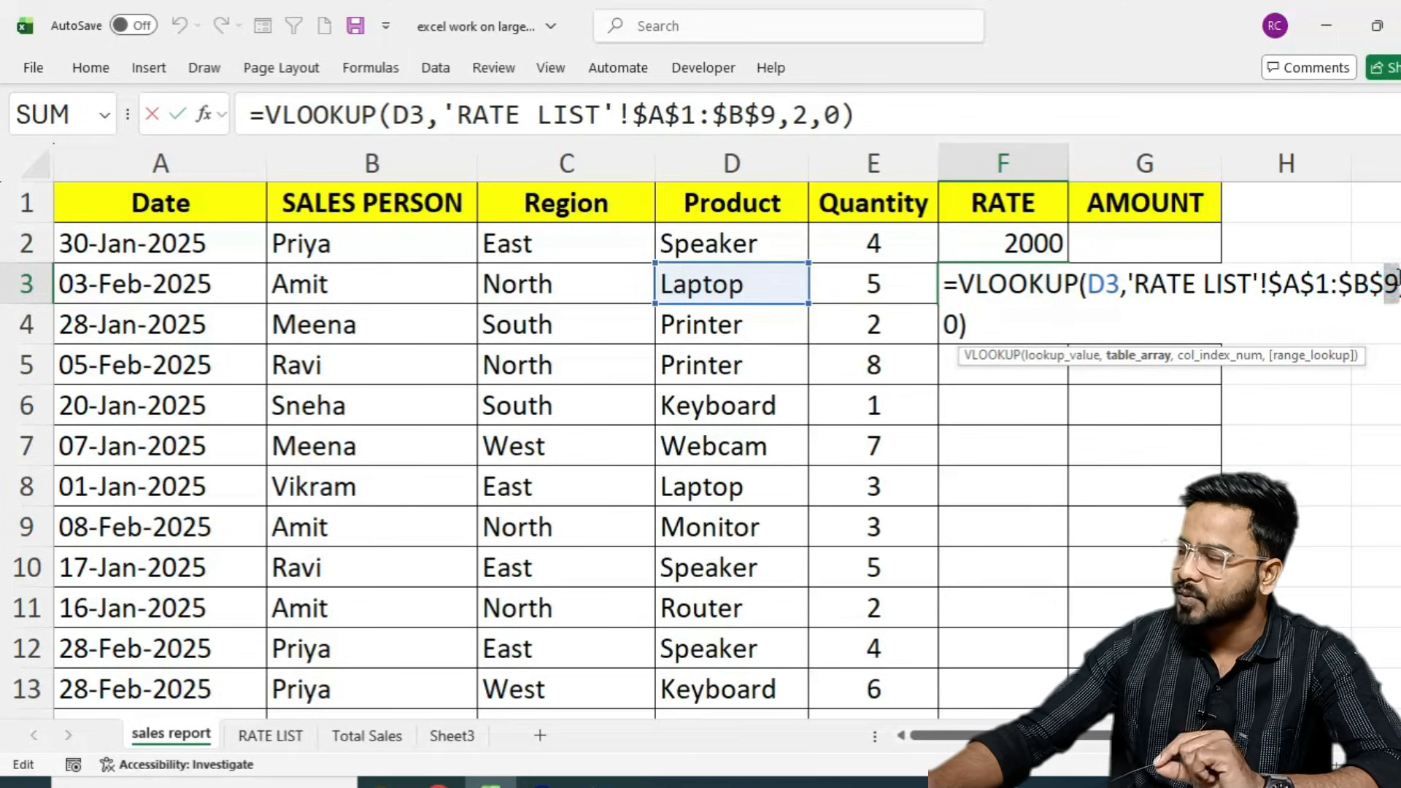
key("Escape")
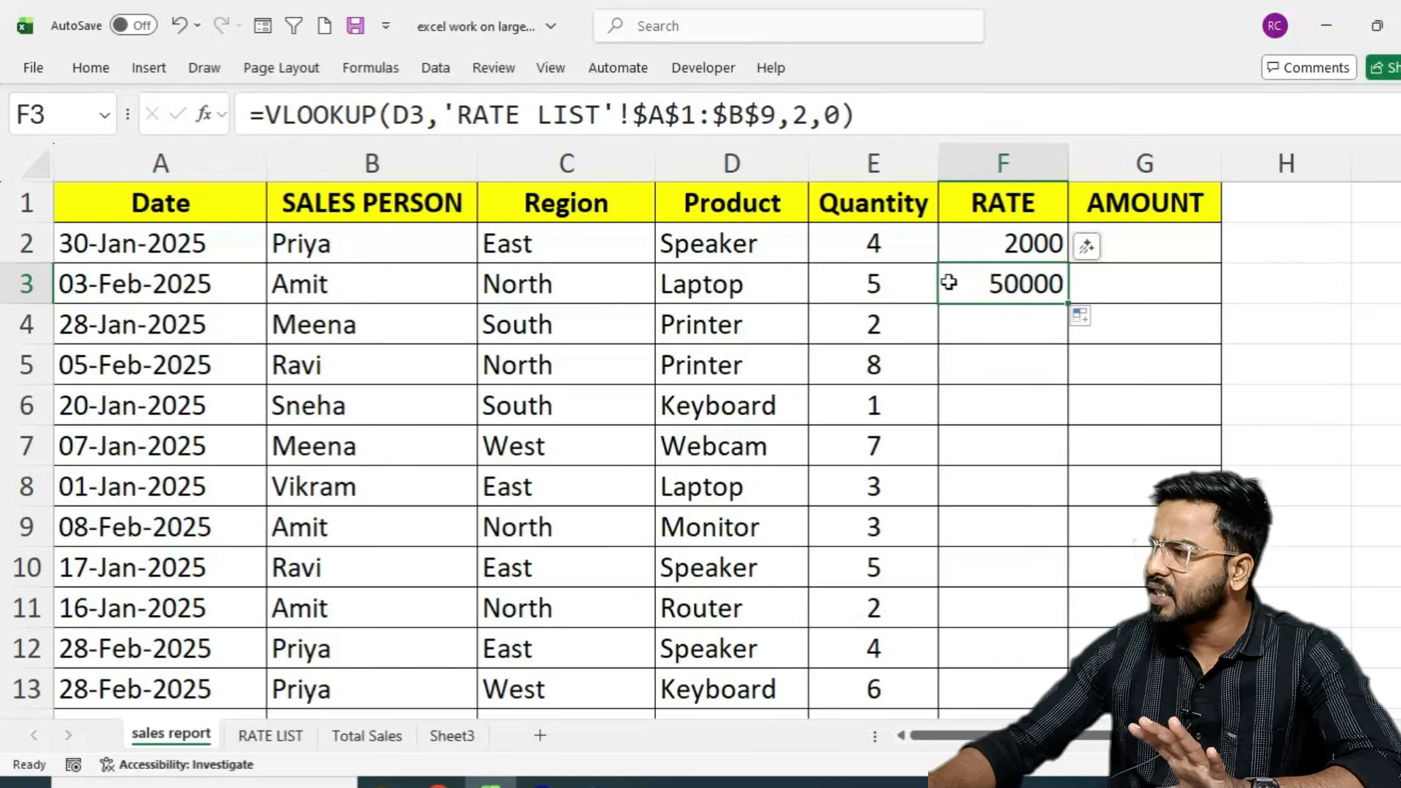
left_click(1055, 255)
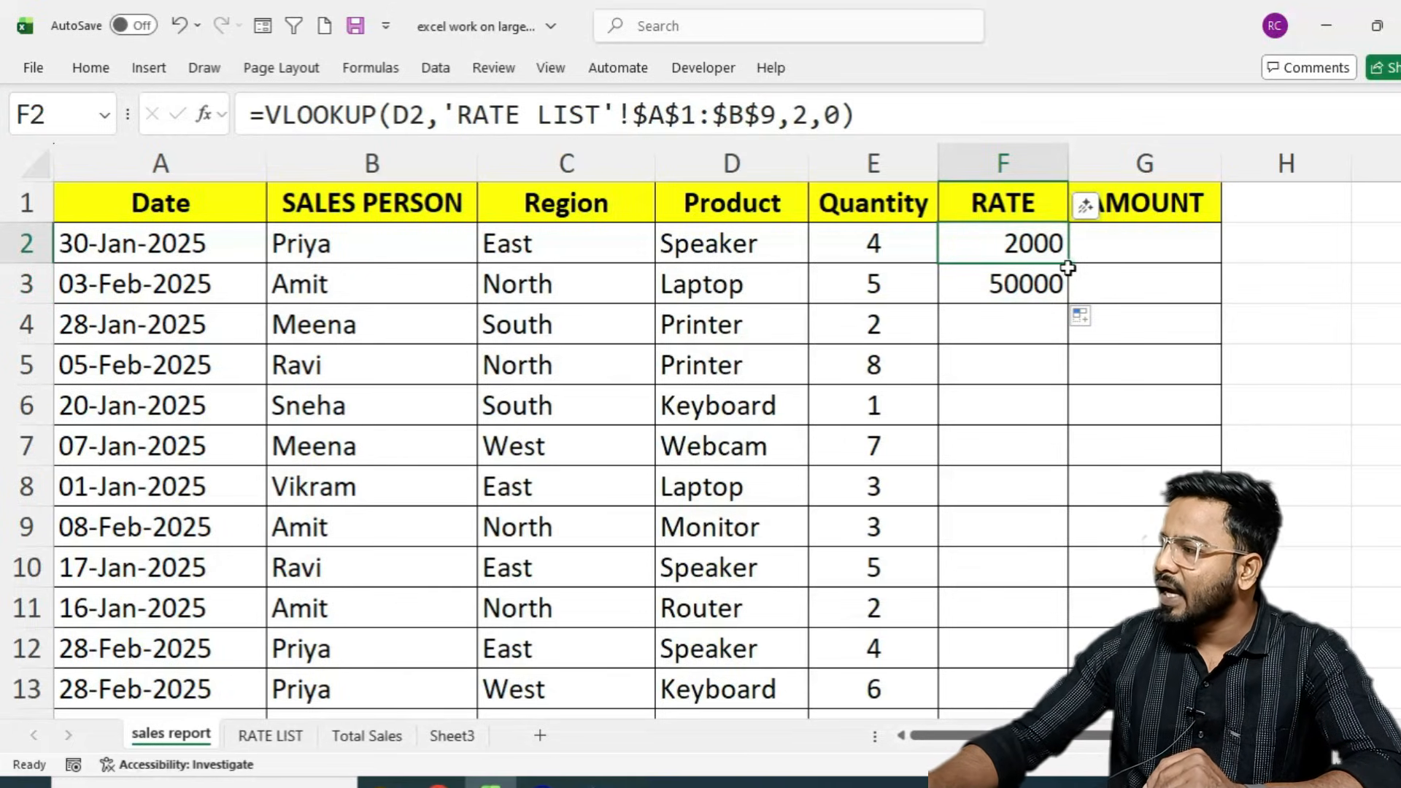
- Fill the VLOOKUP formula with the locked table range down the entire RATE column
left_click_drag(1069, 266, 1063, 299)
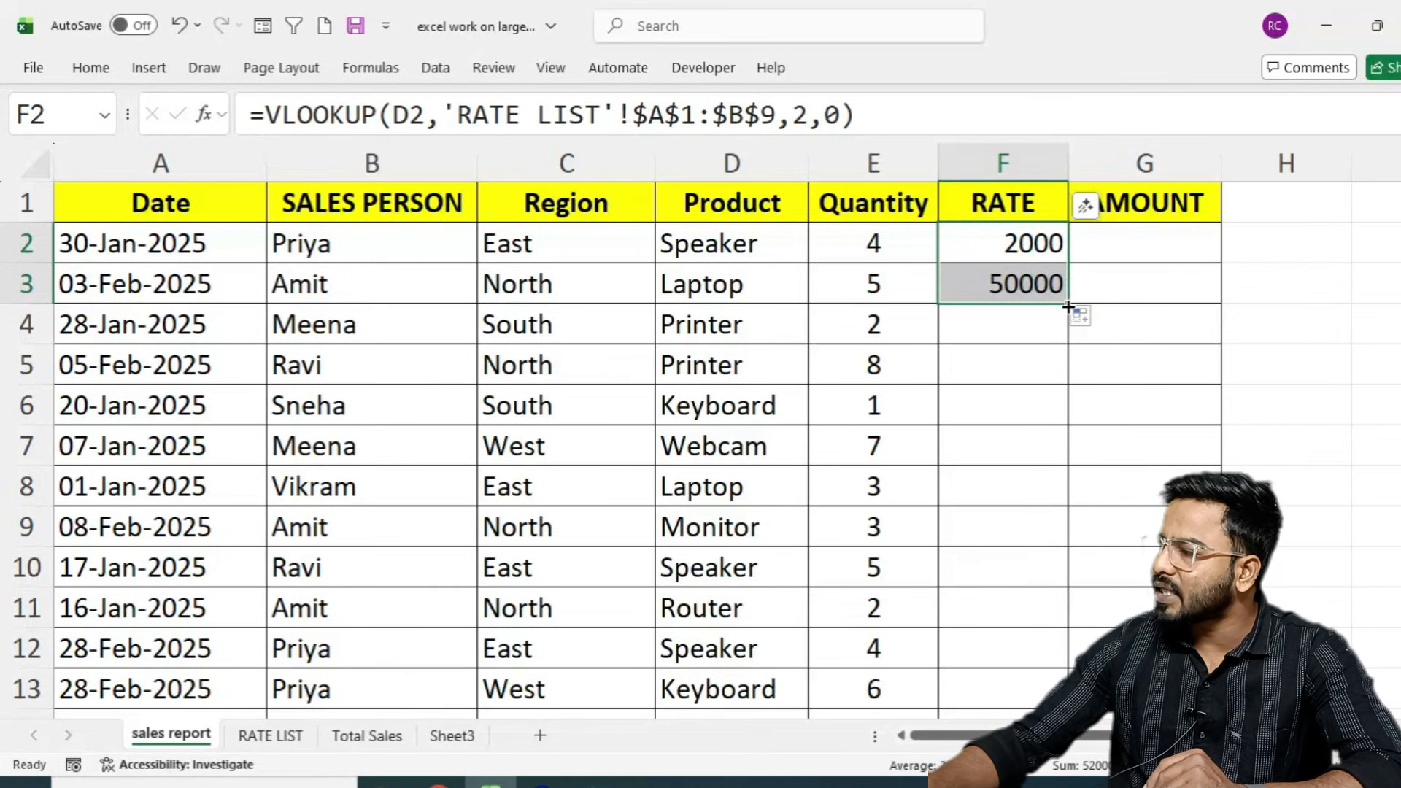
double_click(1067, 307)
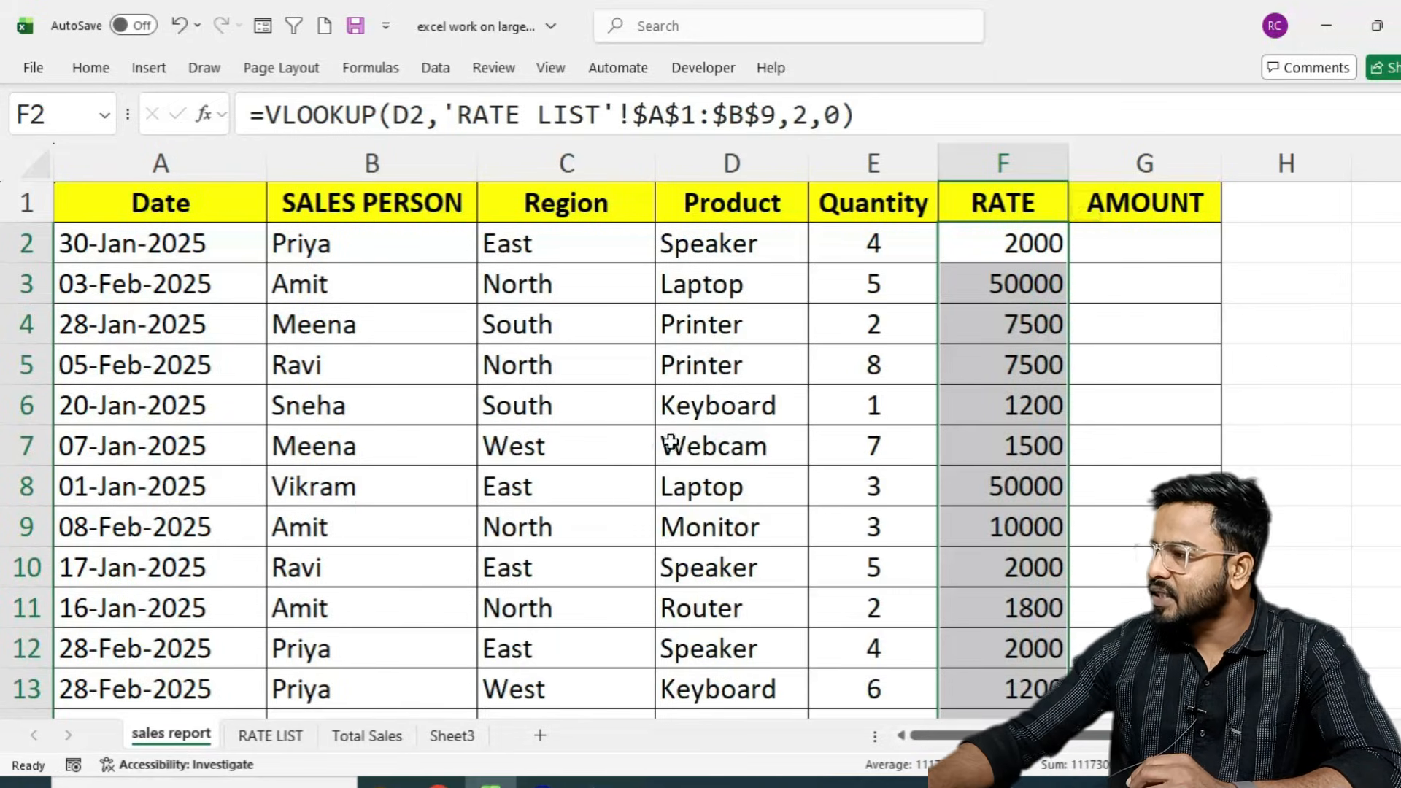
- Check the filled Laptop rate in row 8 against the Laptop unit price on the RATE LIST sheet
left_click(677, 496)
left_click(983, 485)
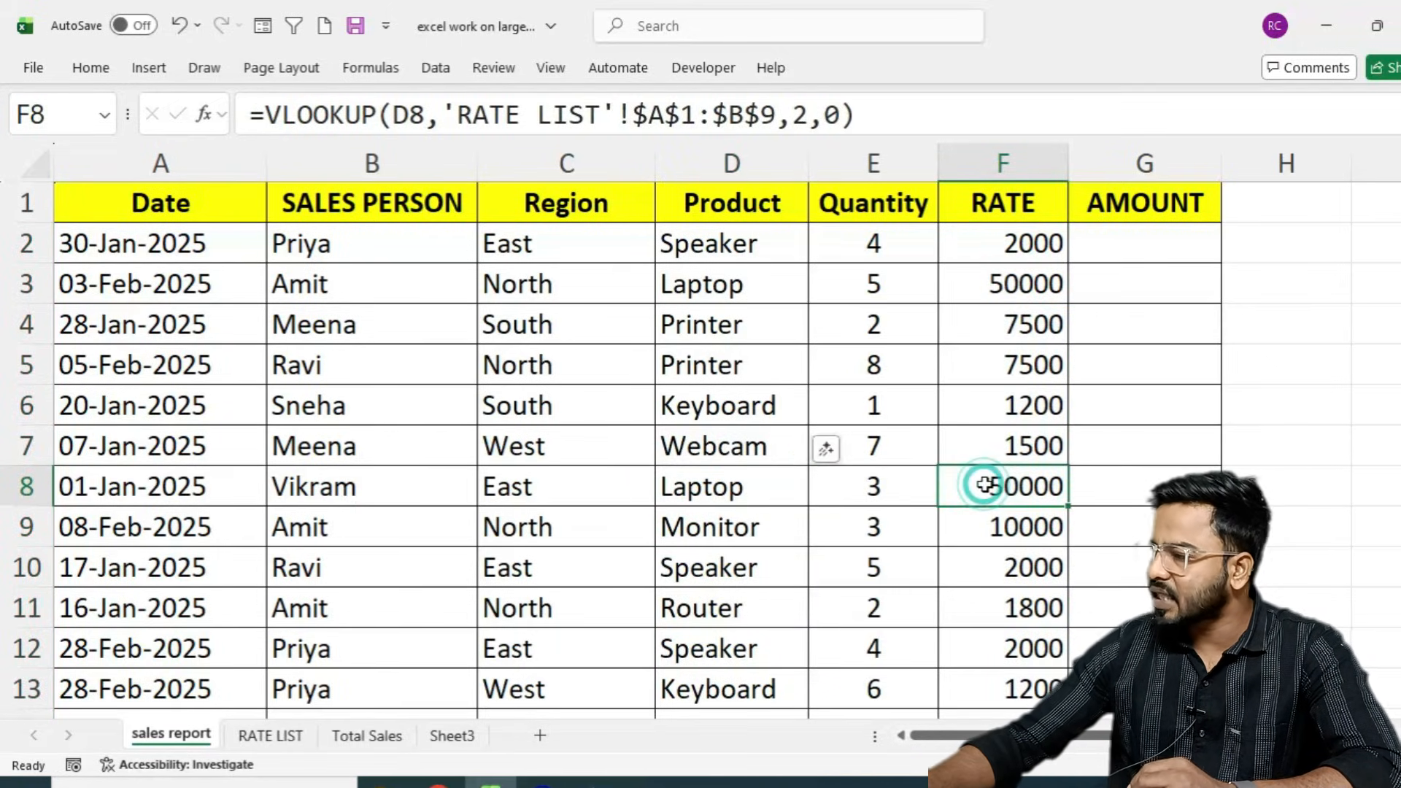
left_click(266, 736)
left_click(137, 332)
left_click(341, 330)
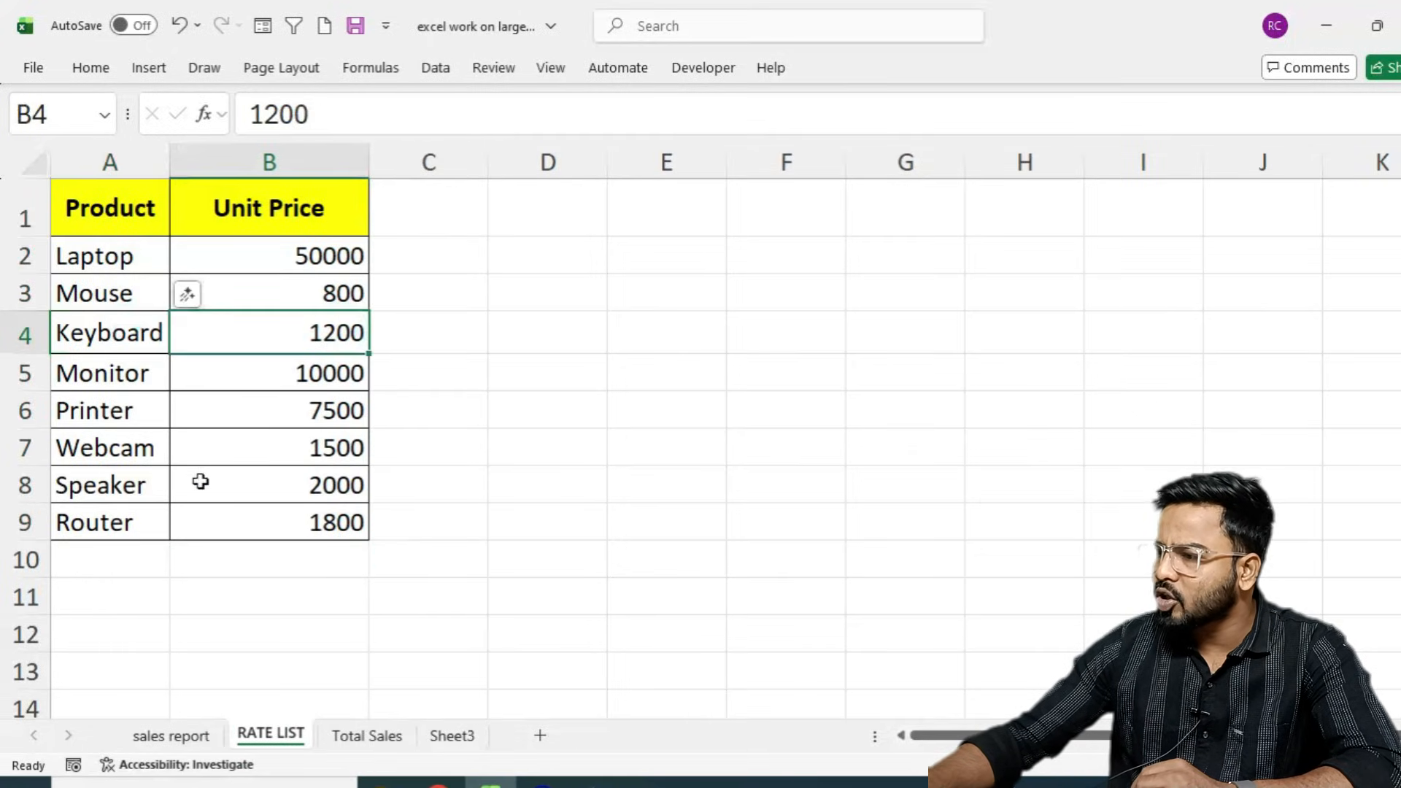
left_click(94, 264)
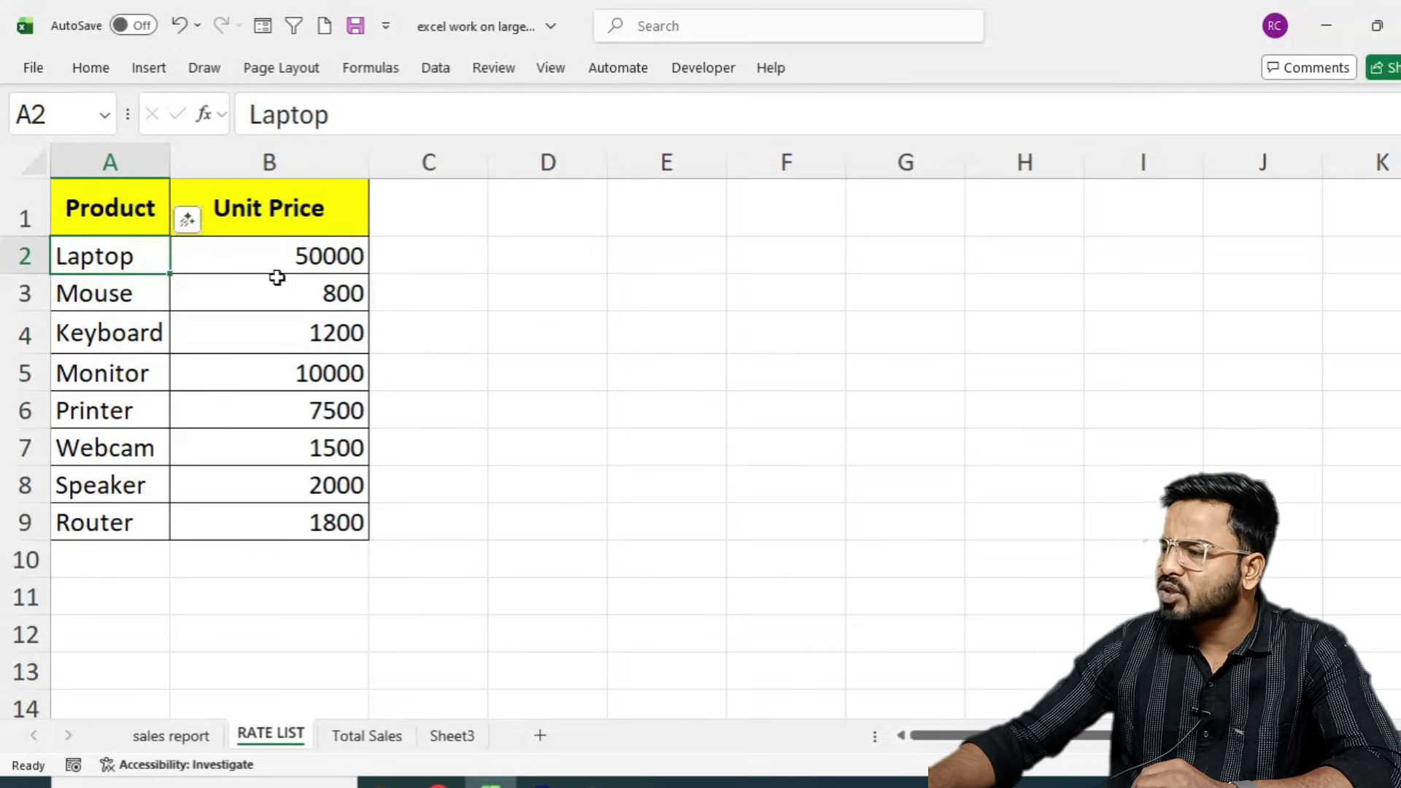
left_click(289, 262)
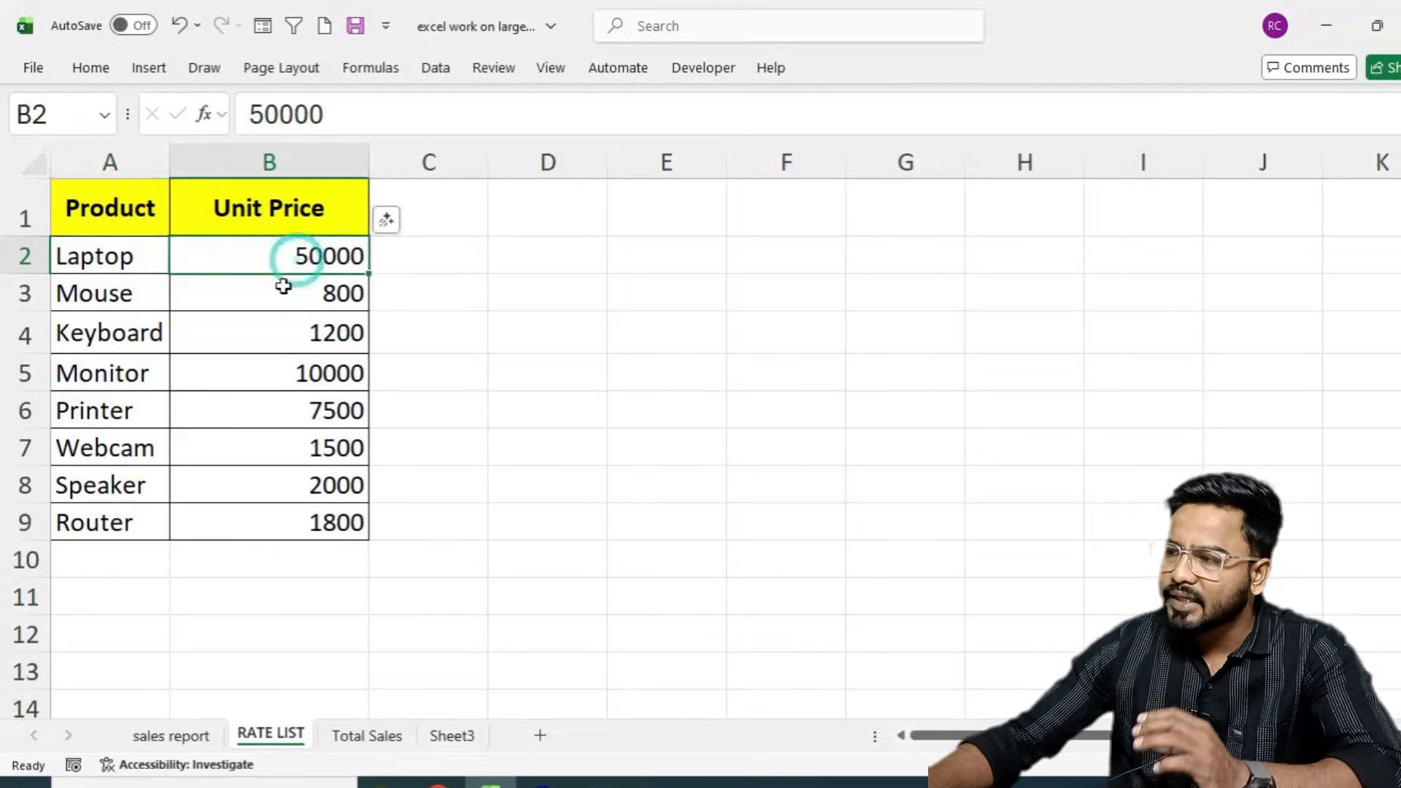
left_click(166, 732)
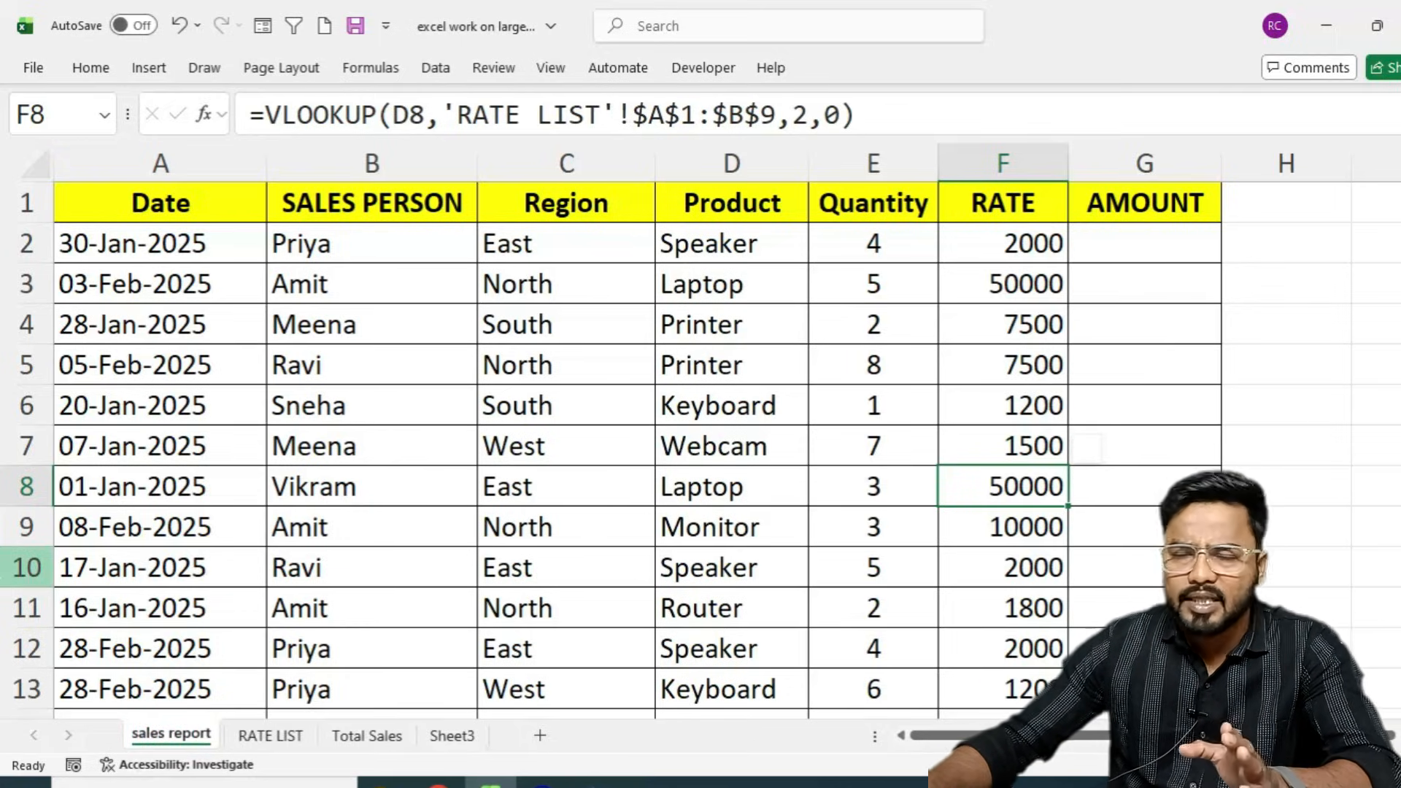
- Calculate the amount in G2 as =E2*F2 and fill the formula down the entire AMOUNT column
left_click(1176, 233)
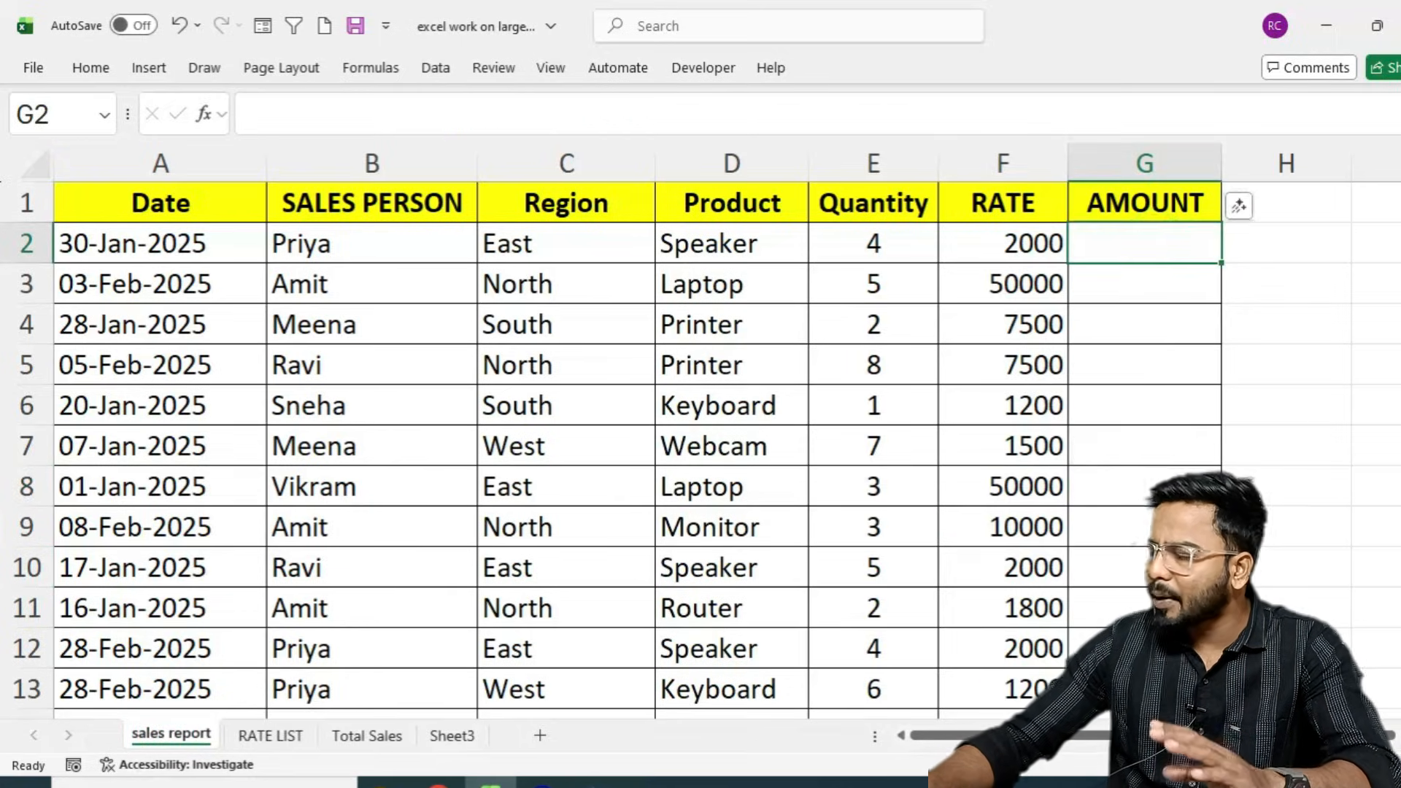
type("=")
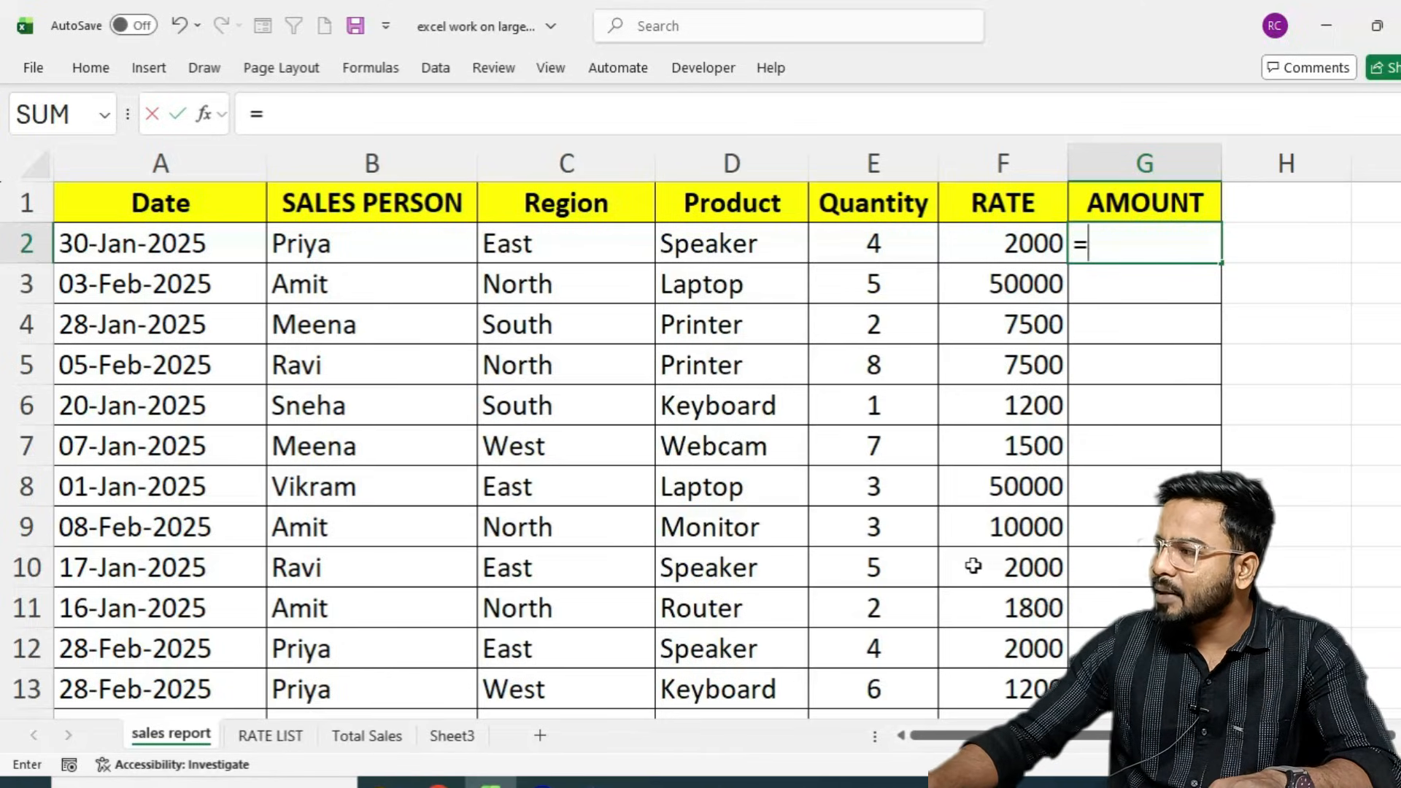
left_click(912, 242)
type("*")
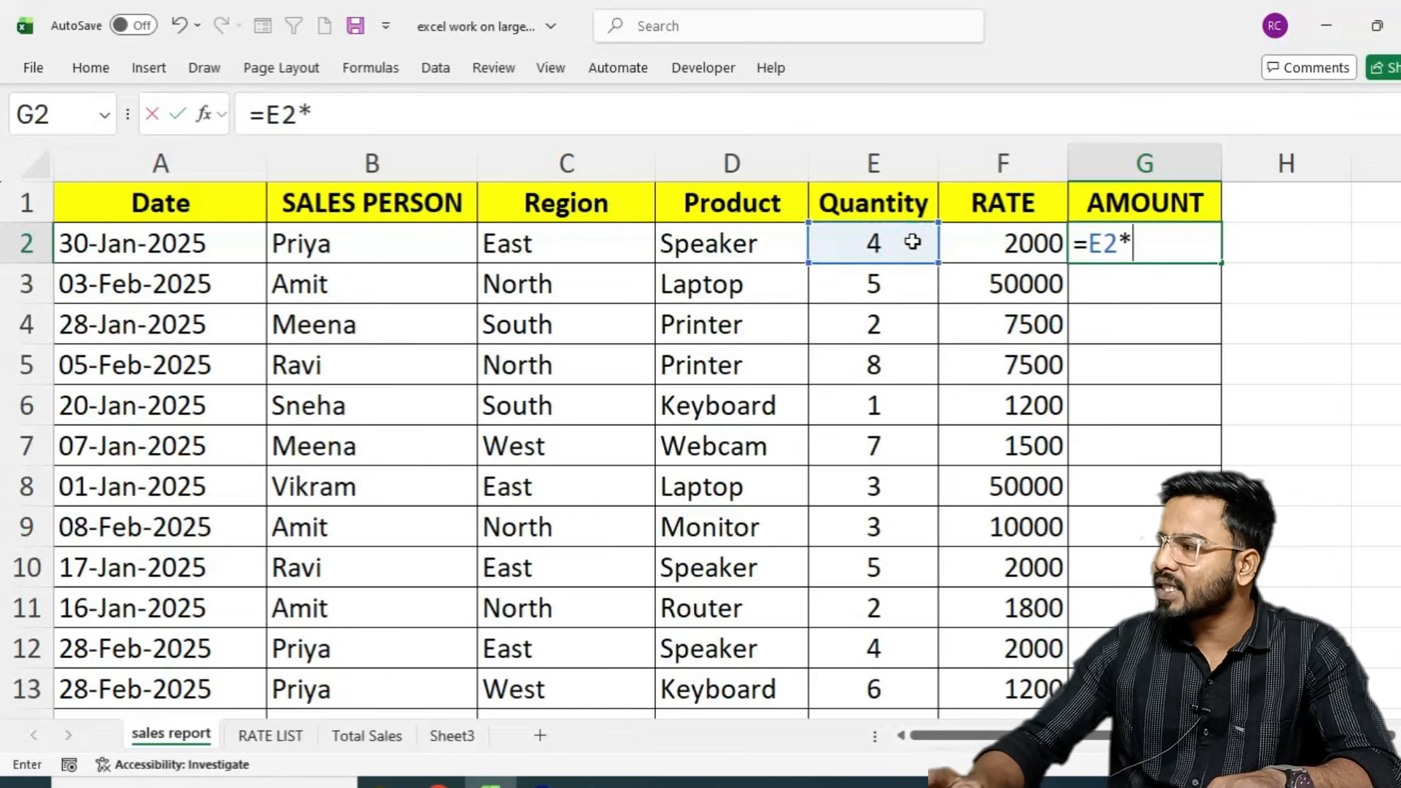
left_click(995, 251)
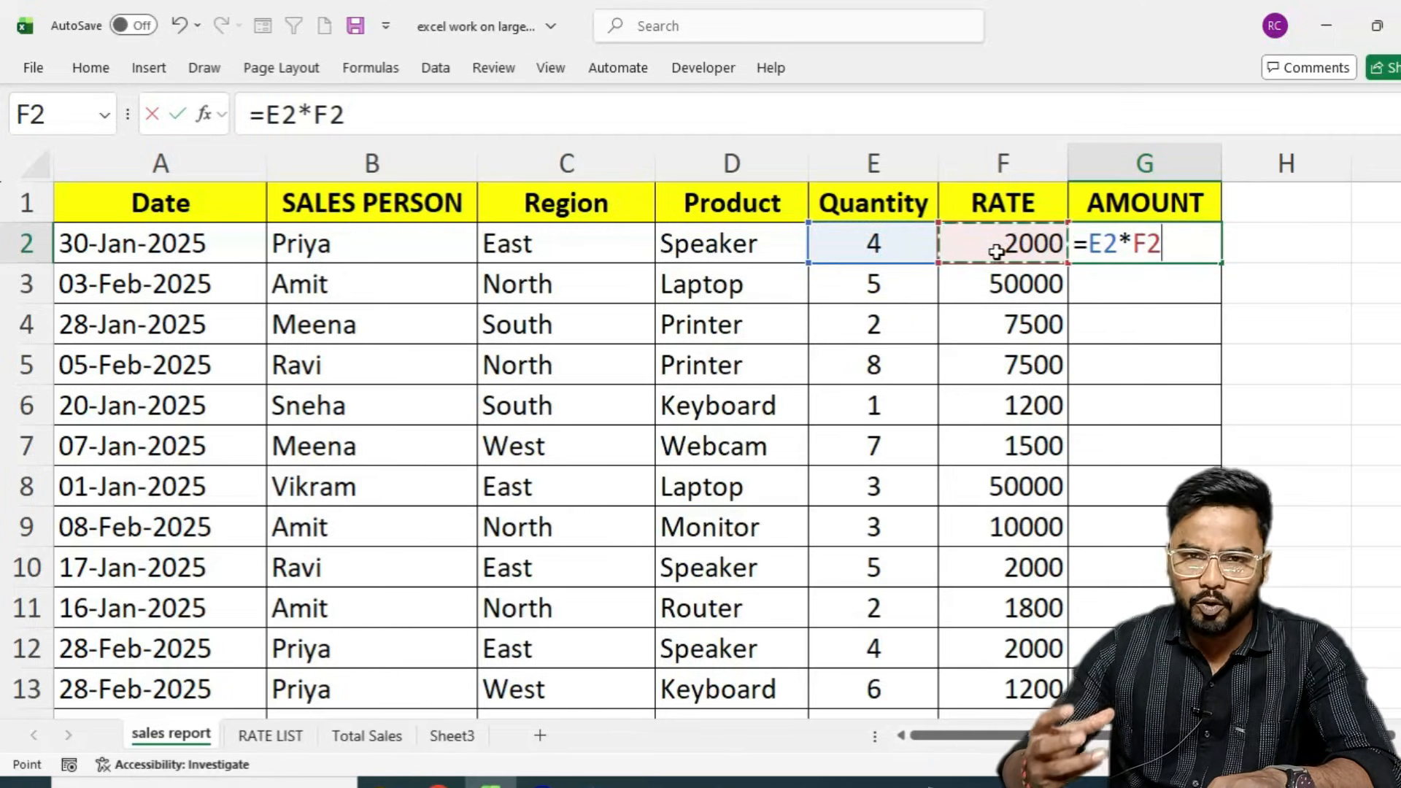
key("Return")
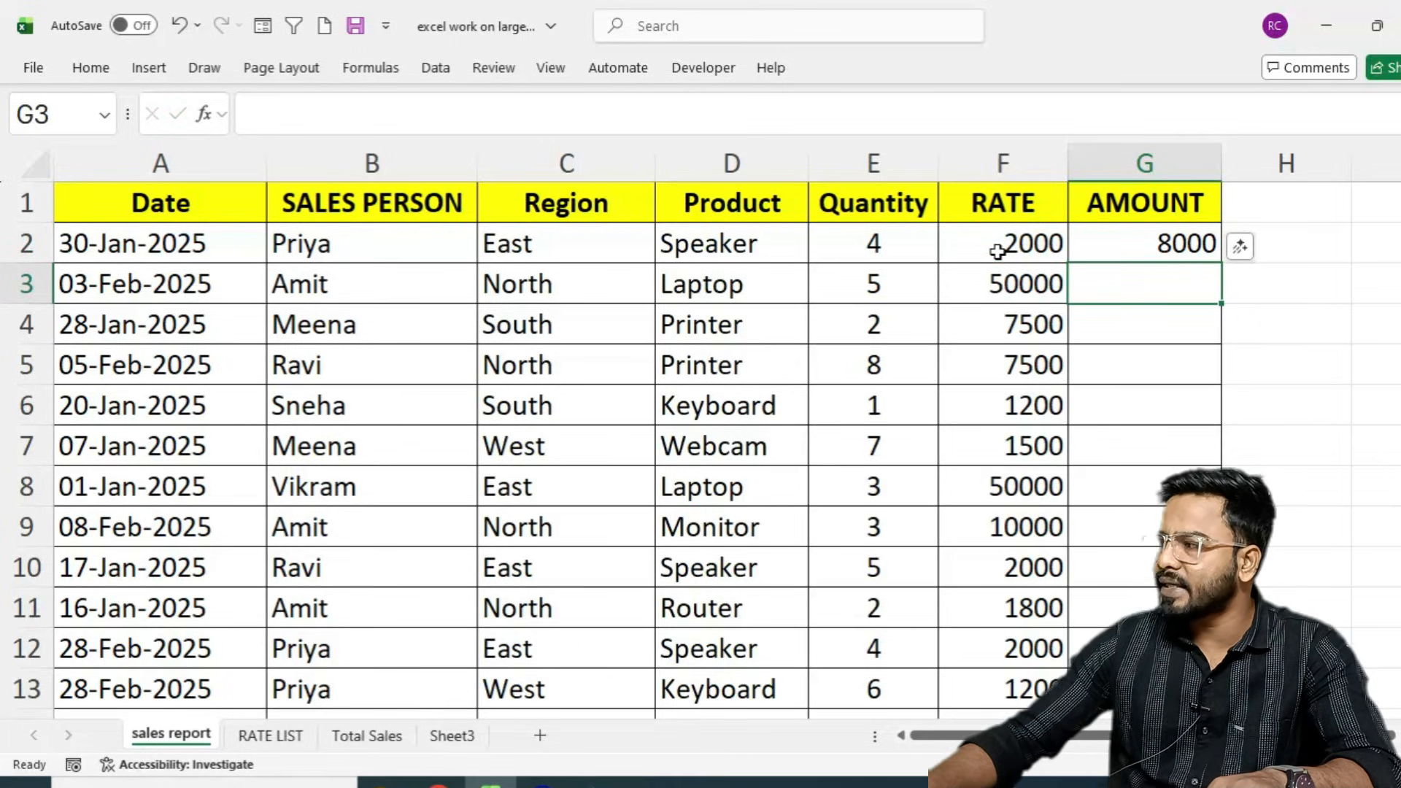
left_click(1129, 237)
double_click(1224, 263)
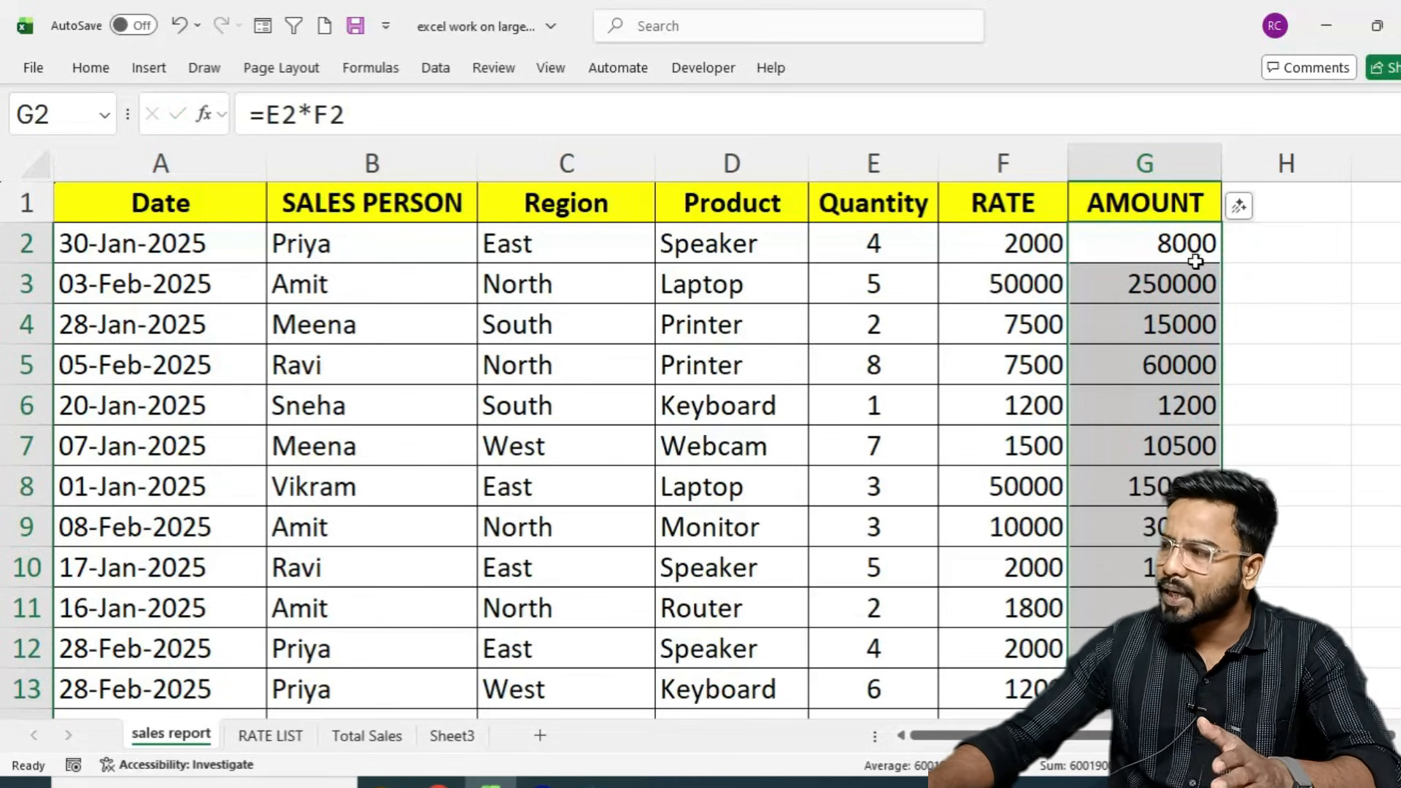
left_click_drag(988, 251, 1119, 233)
key("ctrl+shift+Down")
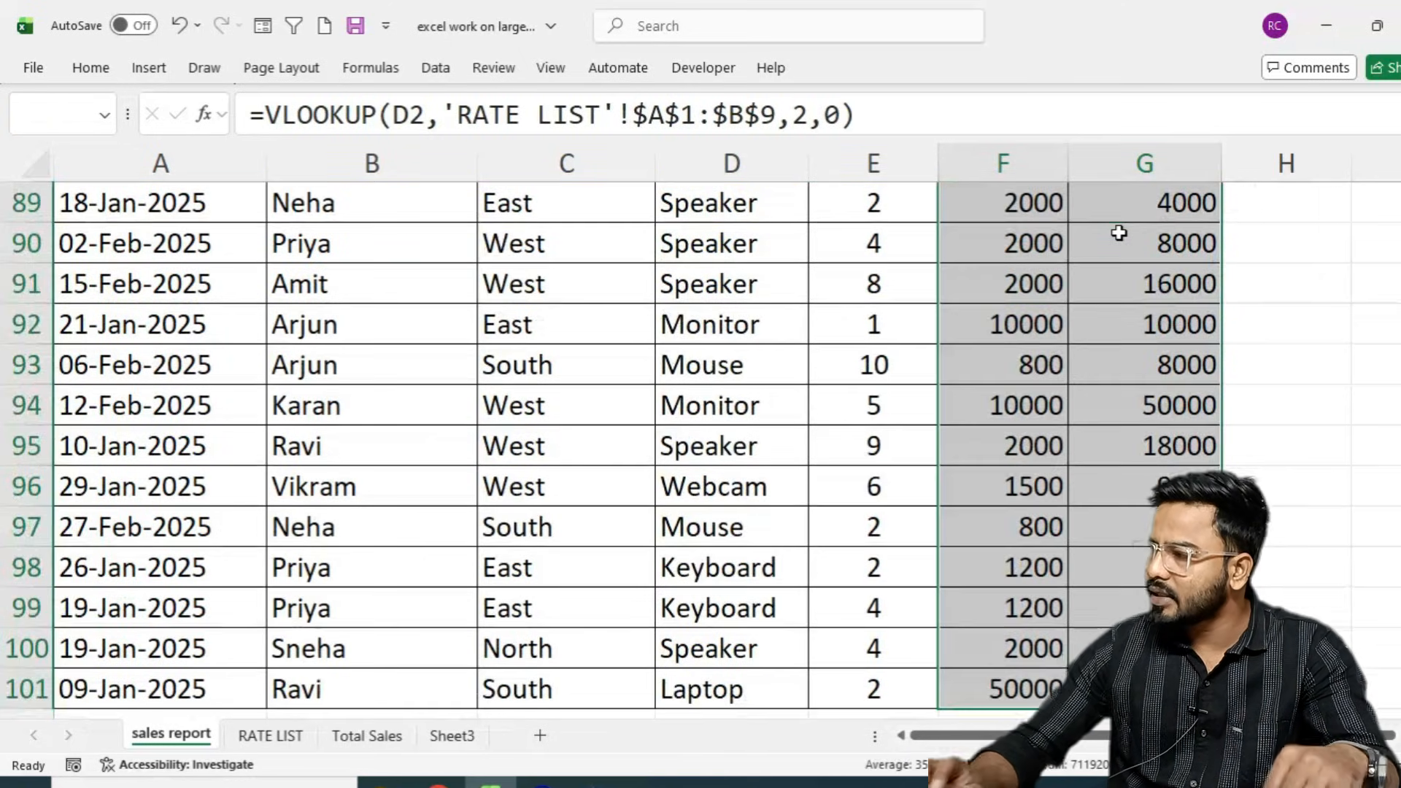
scroll(1102, 282, "up", 13)
scroll(1052, 292, "up", 16)
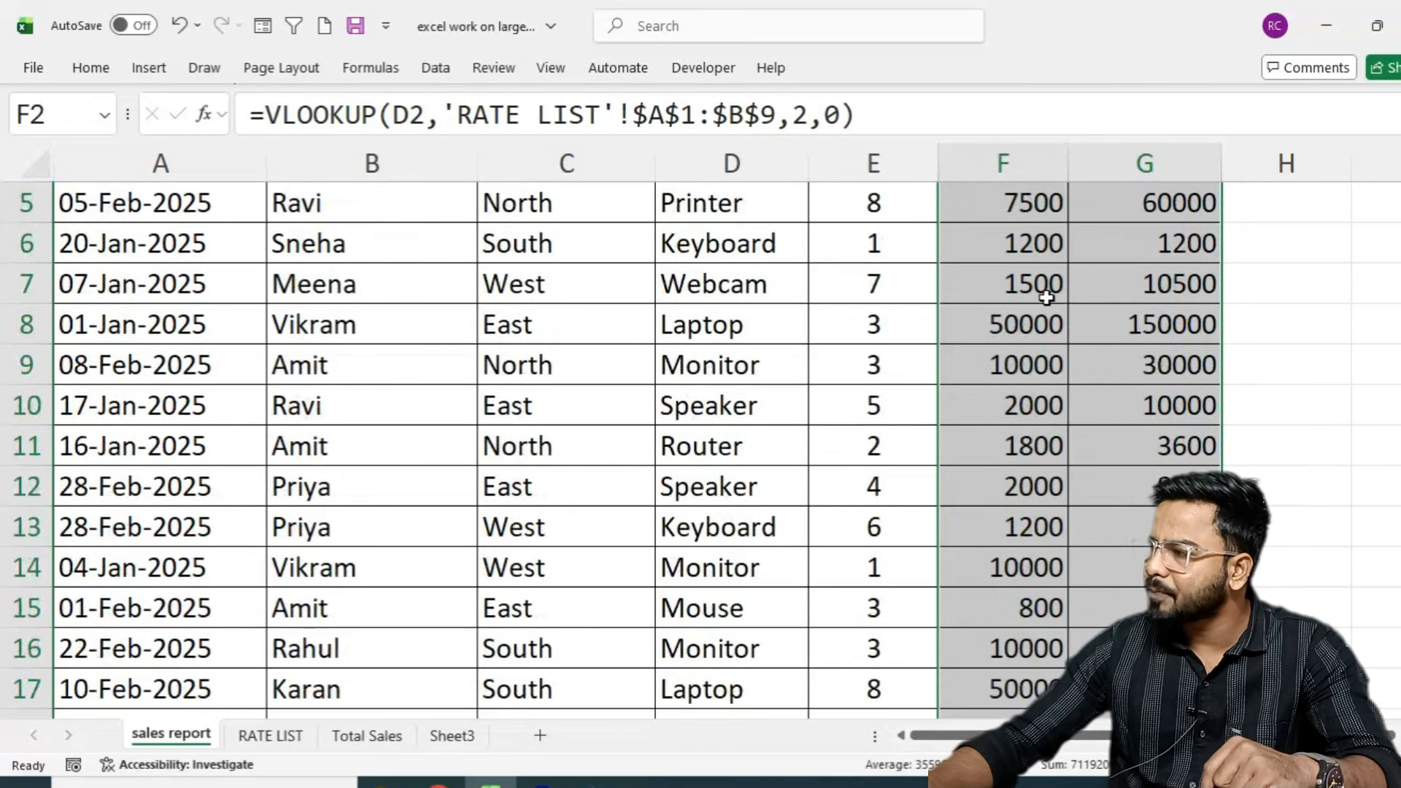
left_click(1002, 249)
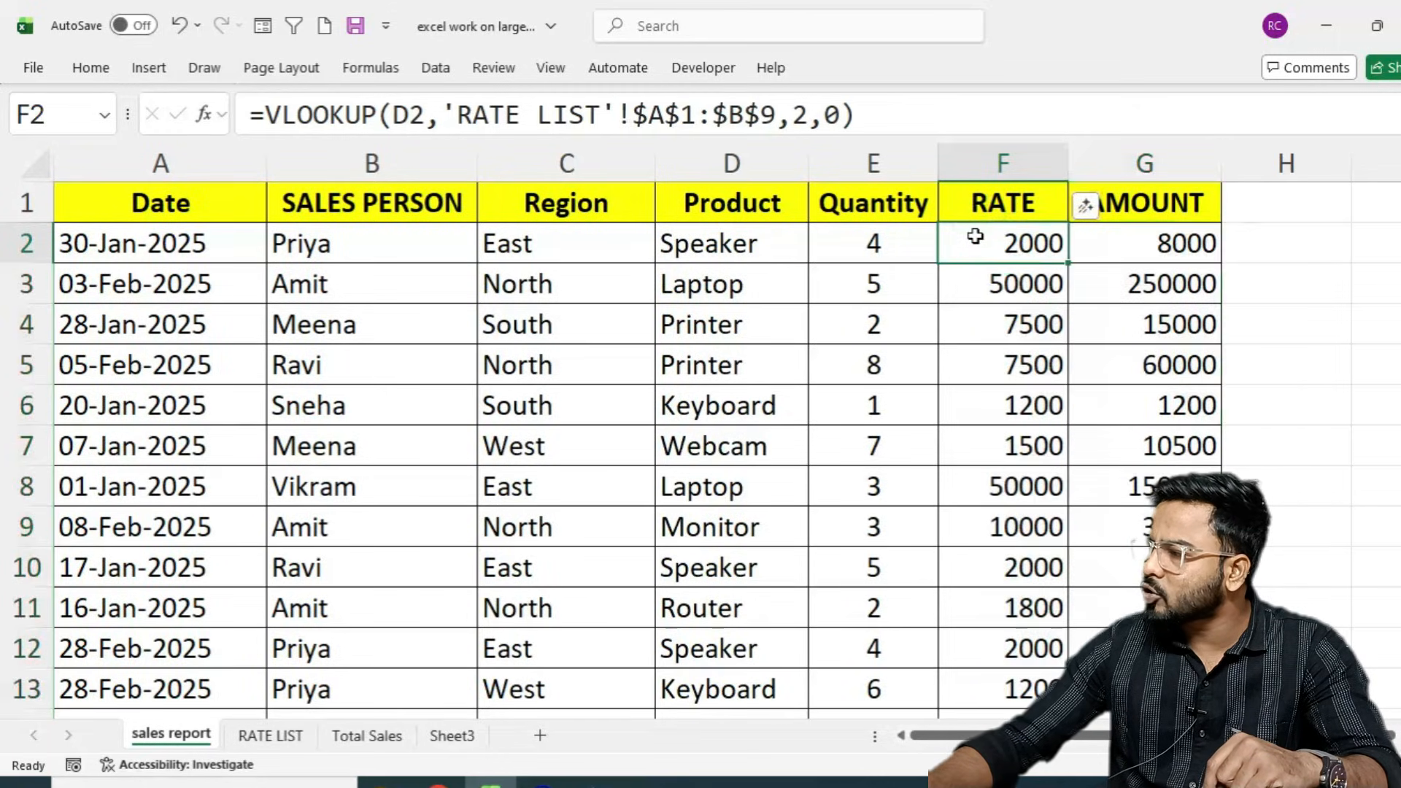
- Format all RATE and AMOUNT values from row 2 down in comma style with no decimal places
left_click_drag(978, 237, 1127, 248)
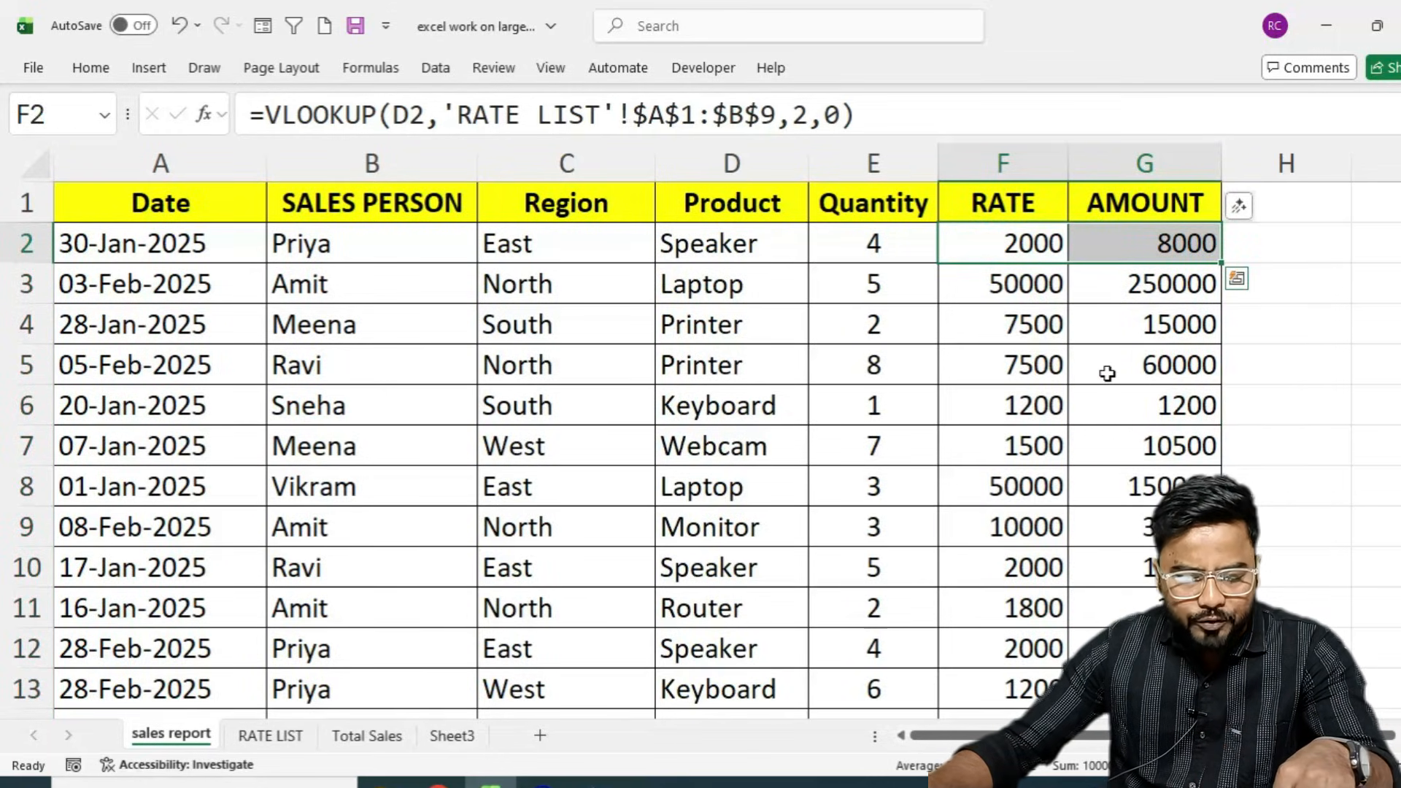
key("ctrl+shift+Down")
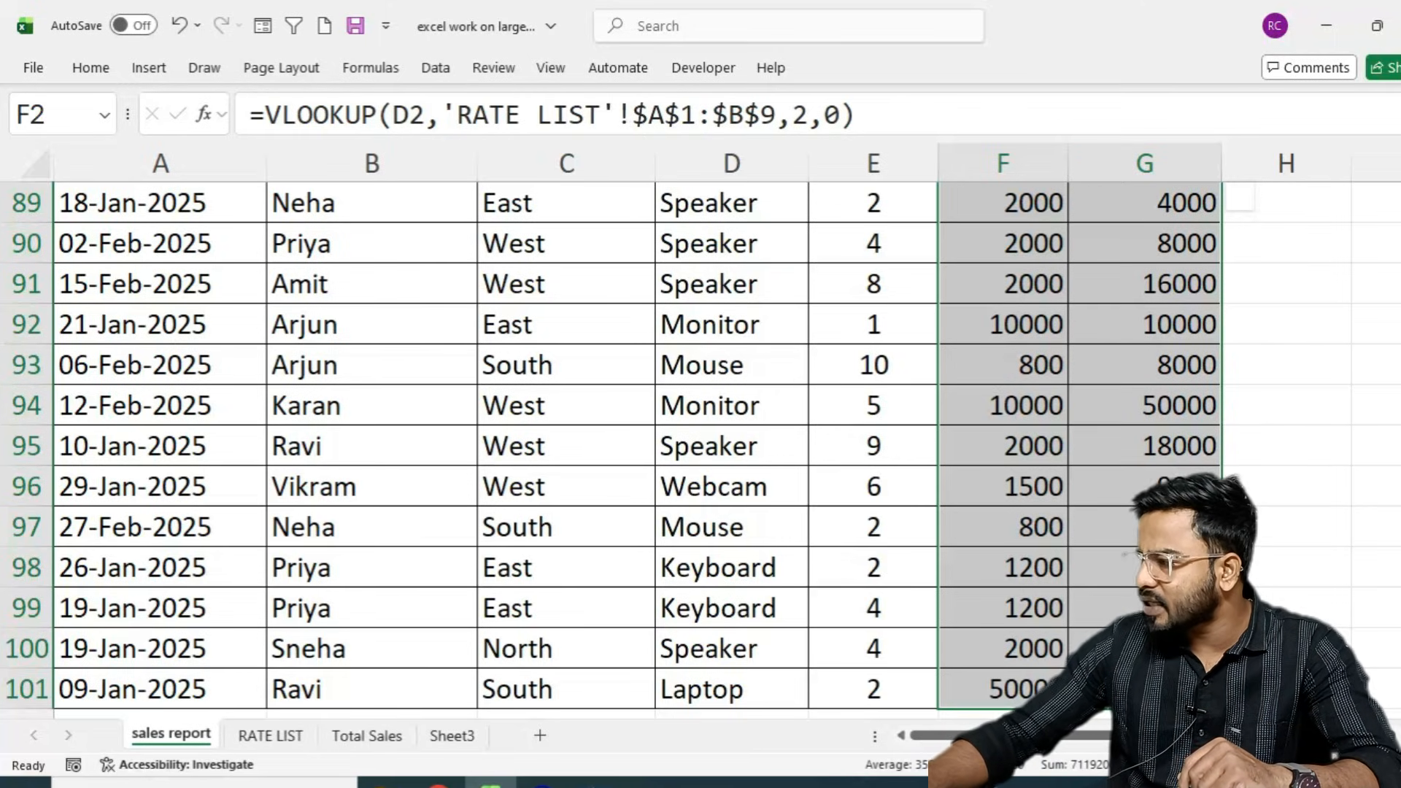
key("ctrl+BackSpace")
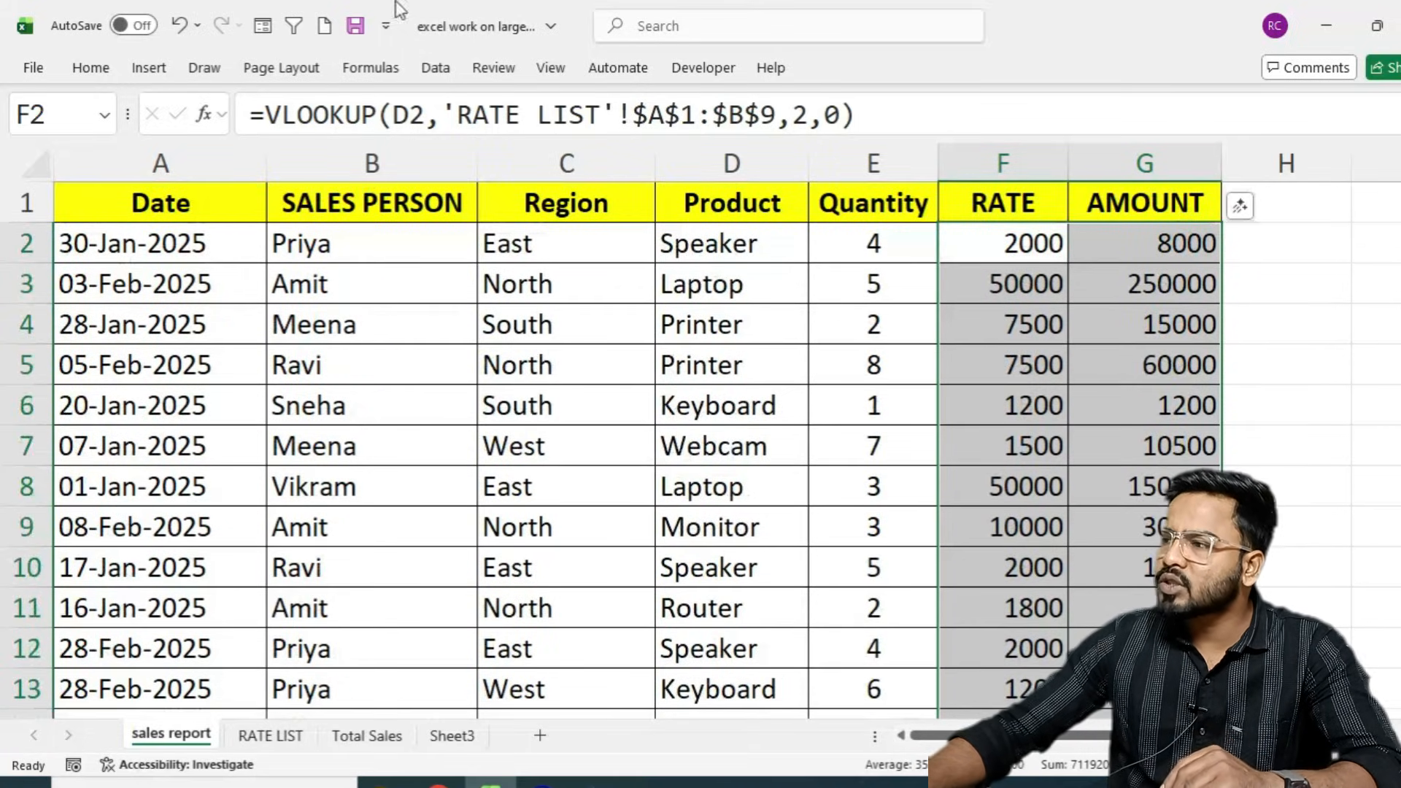
left_click(86, 70)
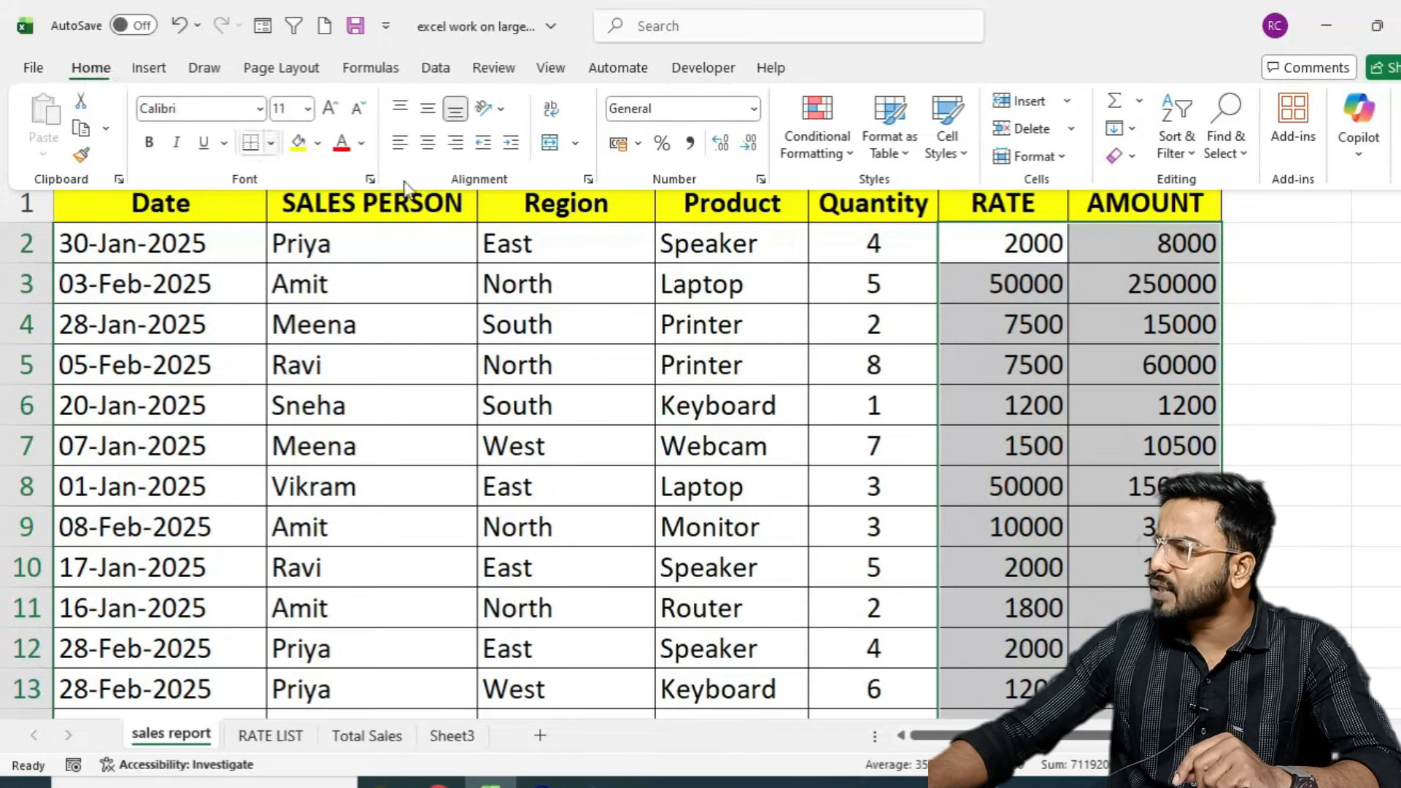
left_click(690, 144)
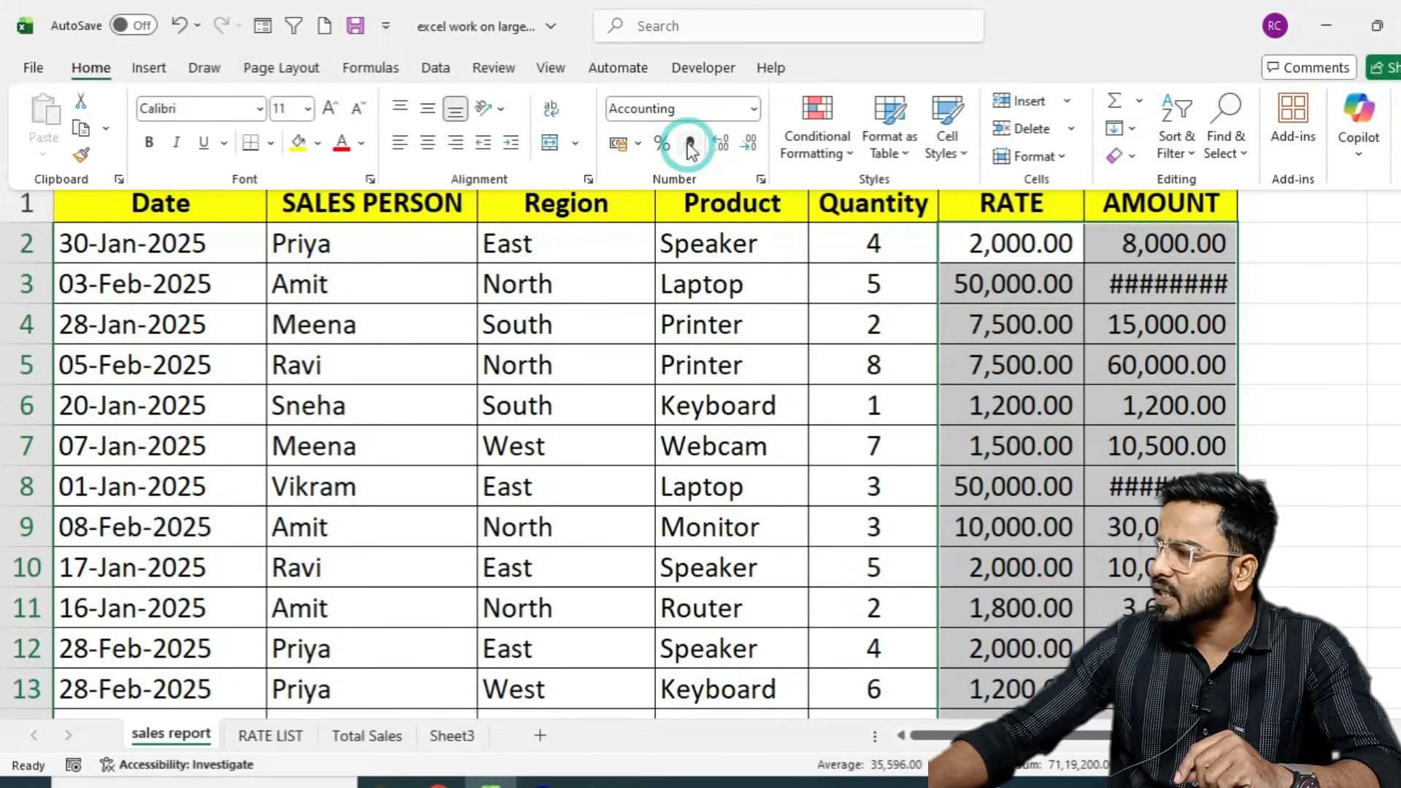
left_click(751, 144)
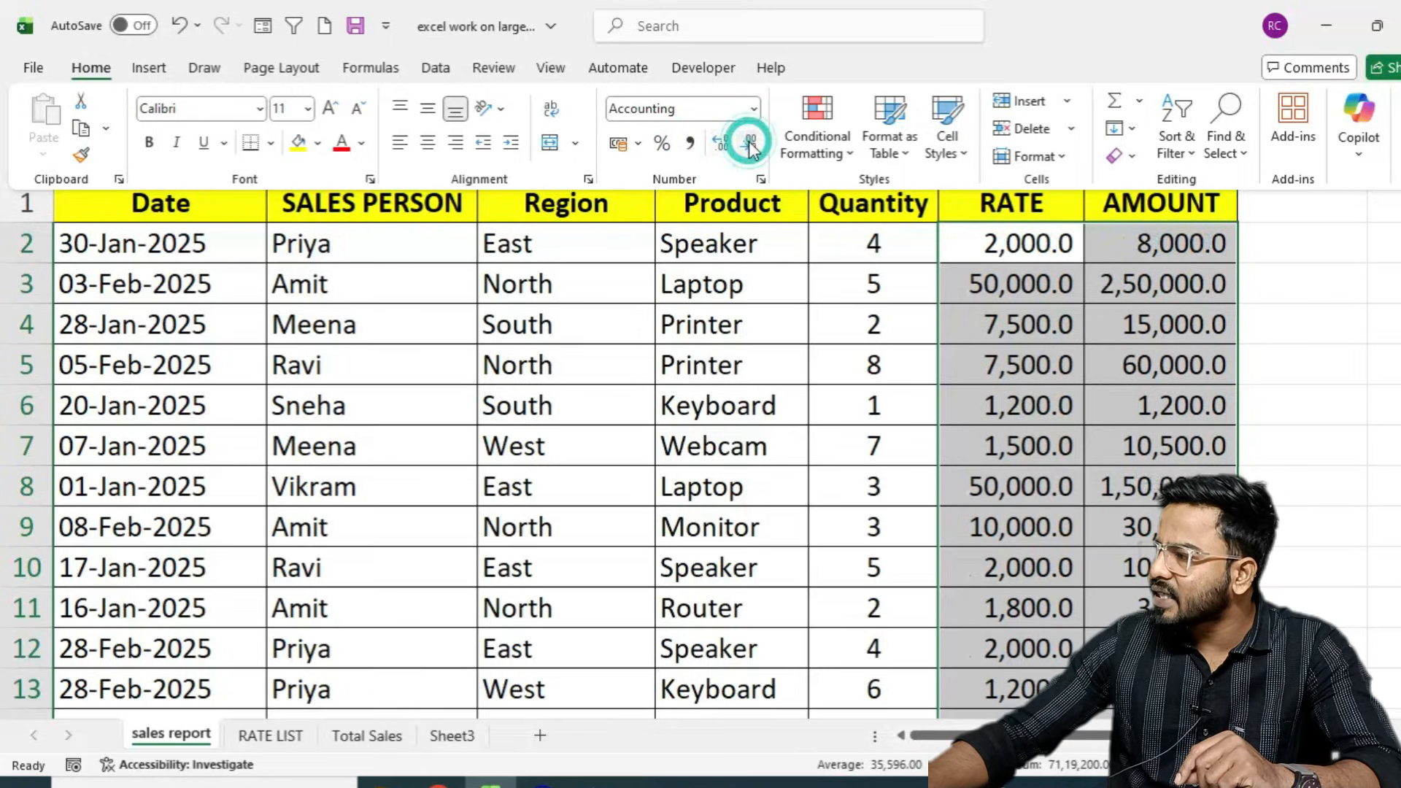
left_click(751, 144)
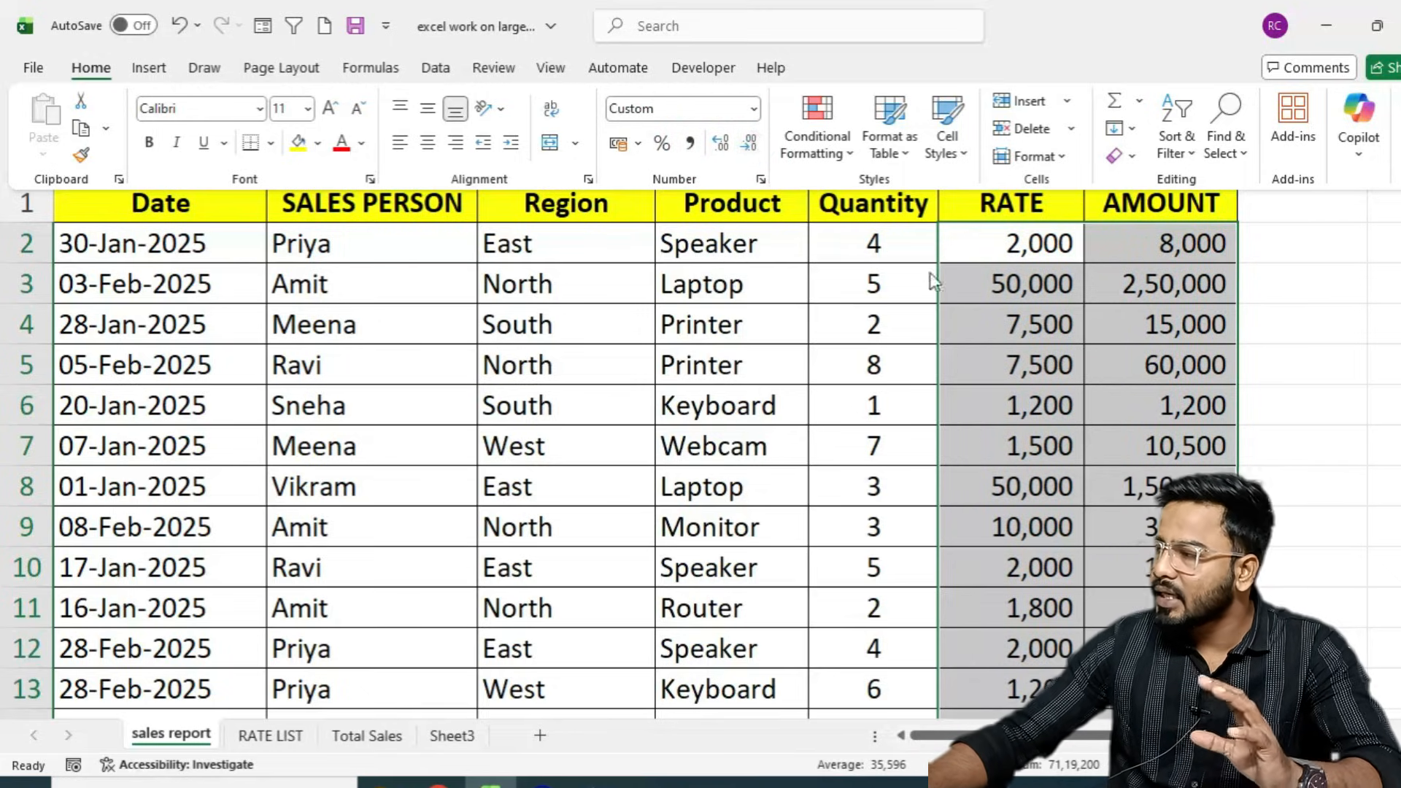
left_click(839, 233)
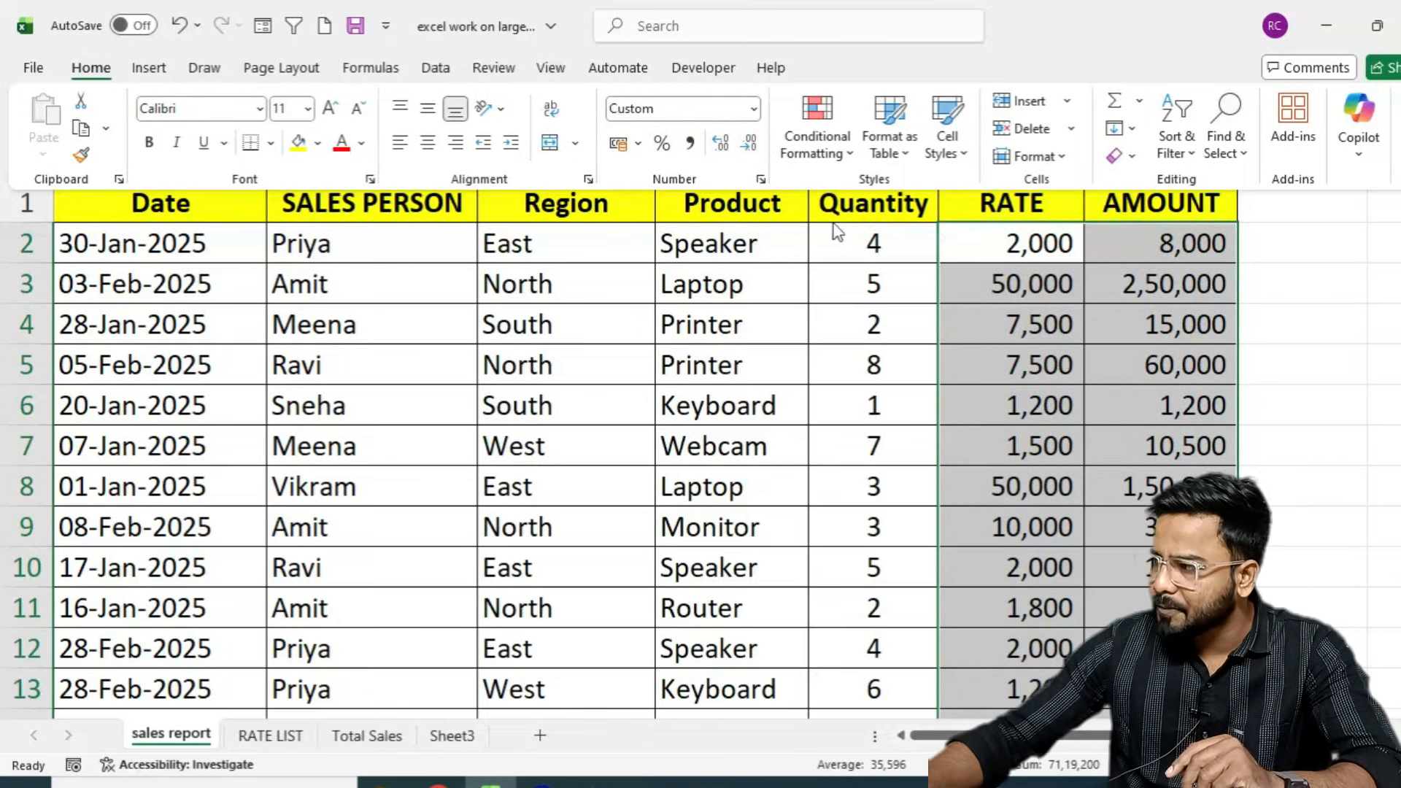
- Apply the custom number format # "Pcs" to all Quantity values from E2 down
left_click(847, 239)
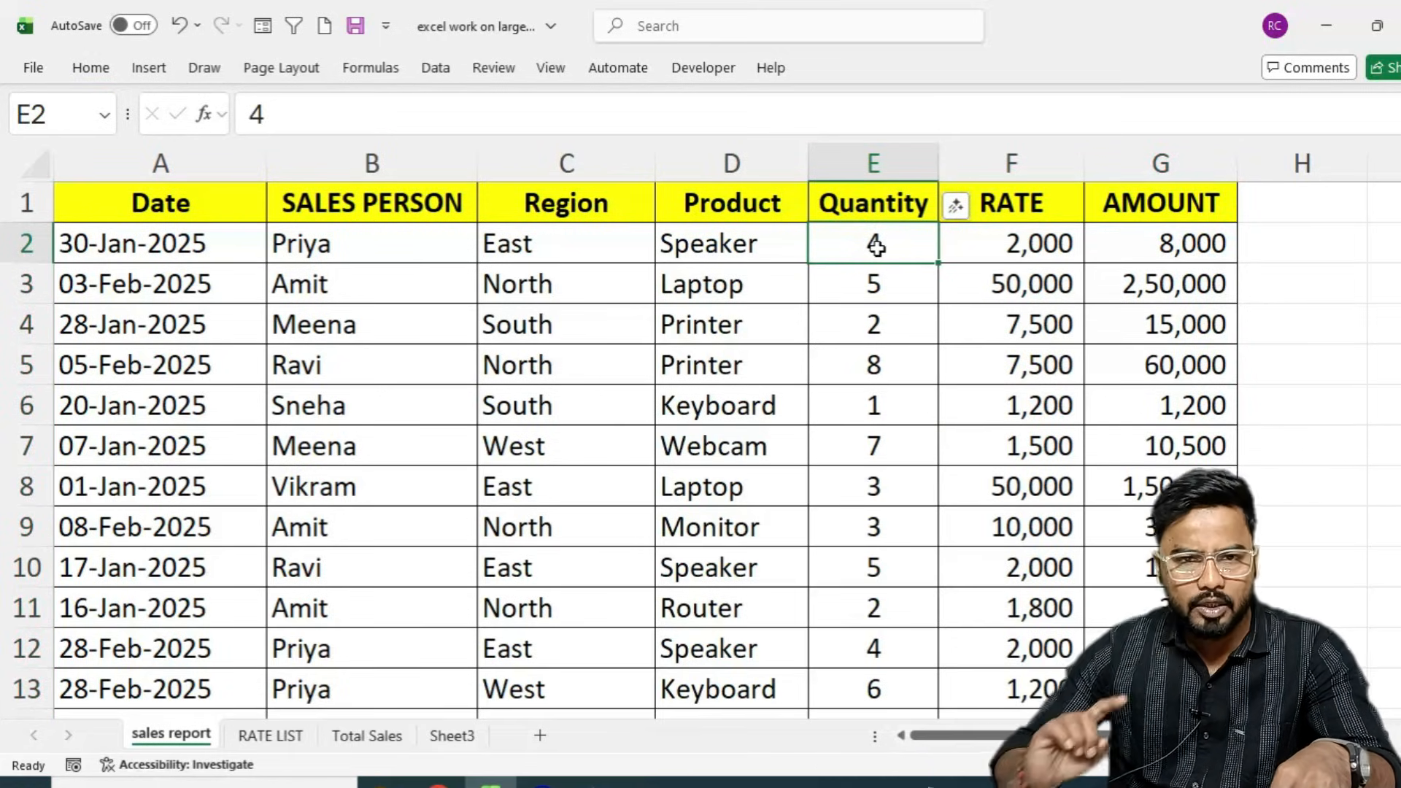
key("ctrl+shift+Down")
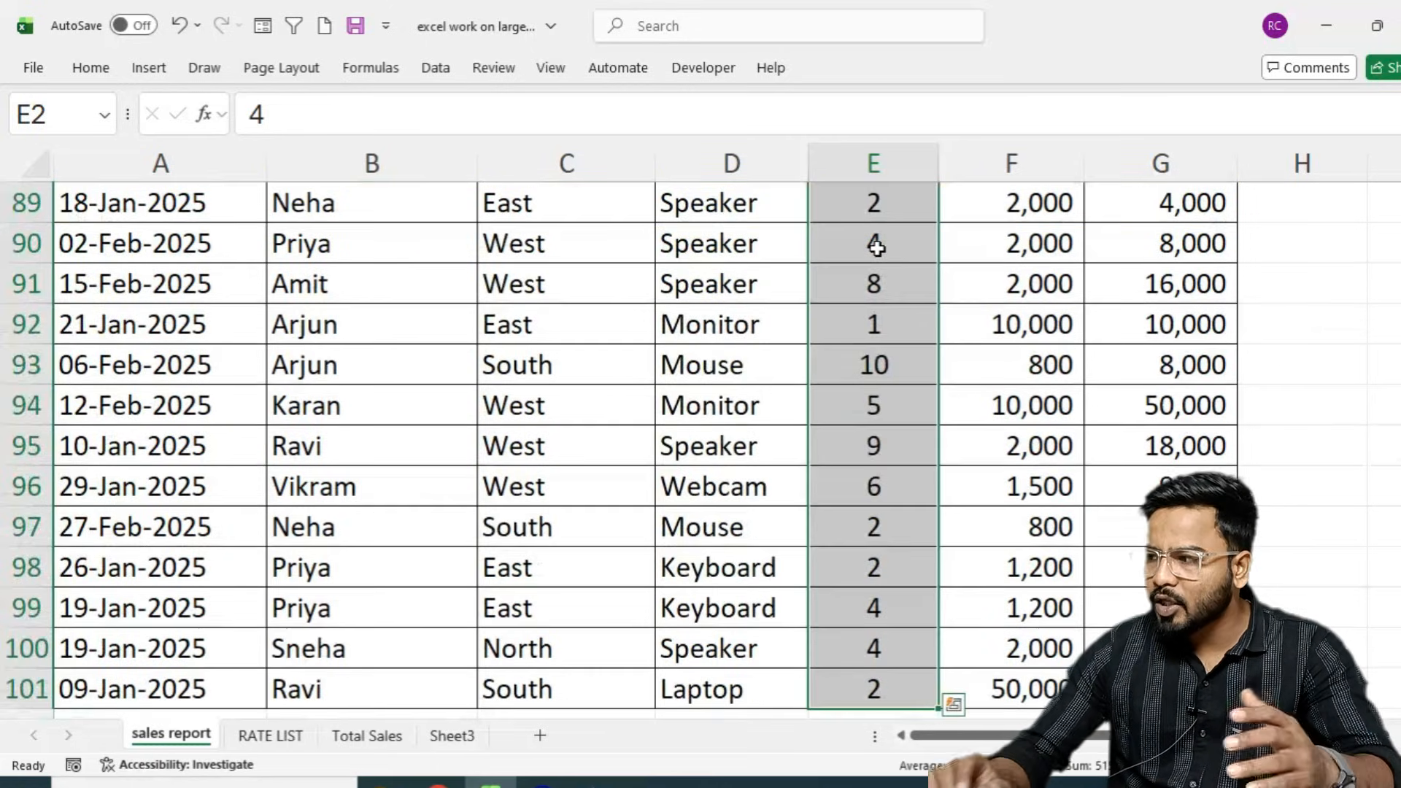
key("ctrl+BackSpace")
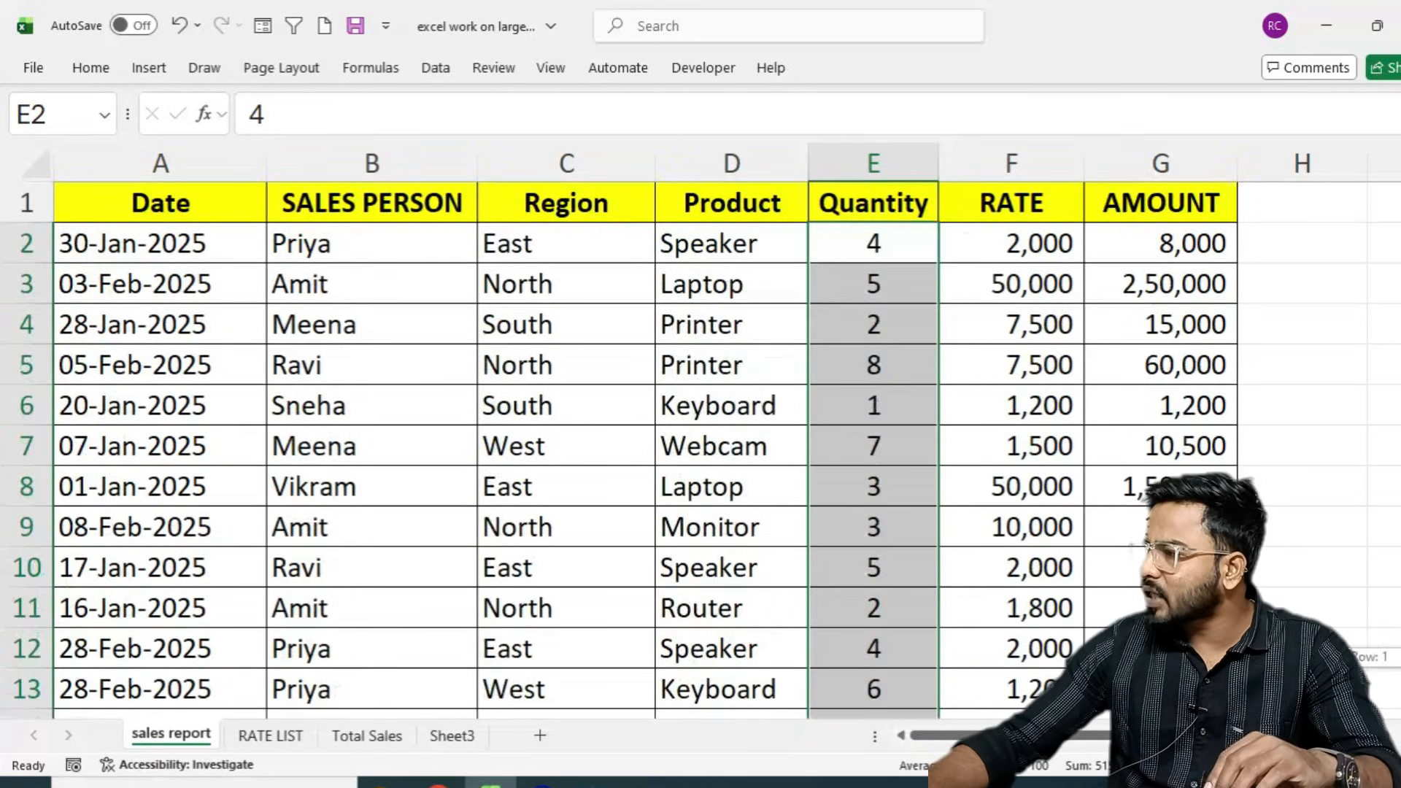
key("ctrl+1")
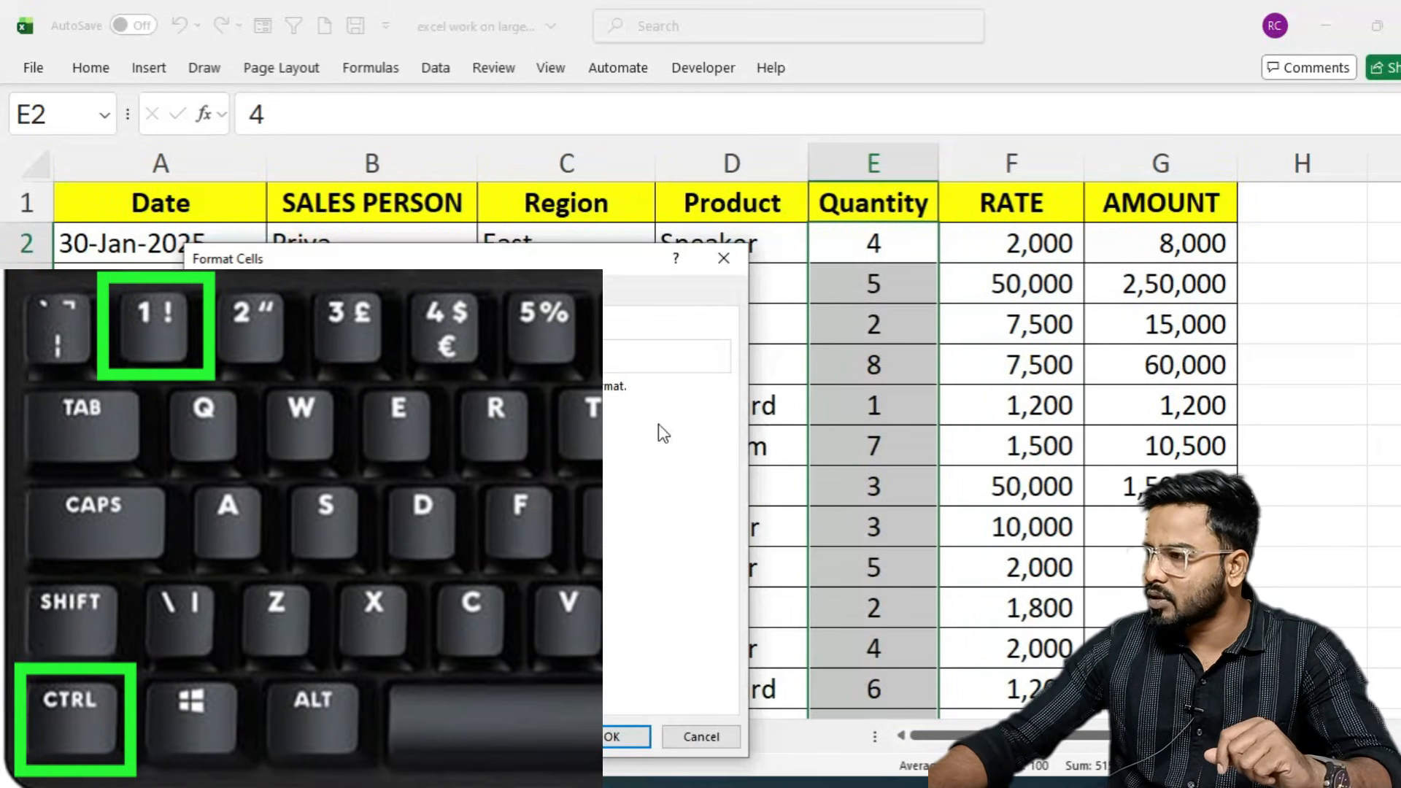
left_click_drag(461, 259, 1223, 233)
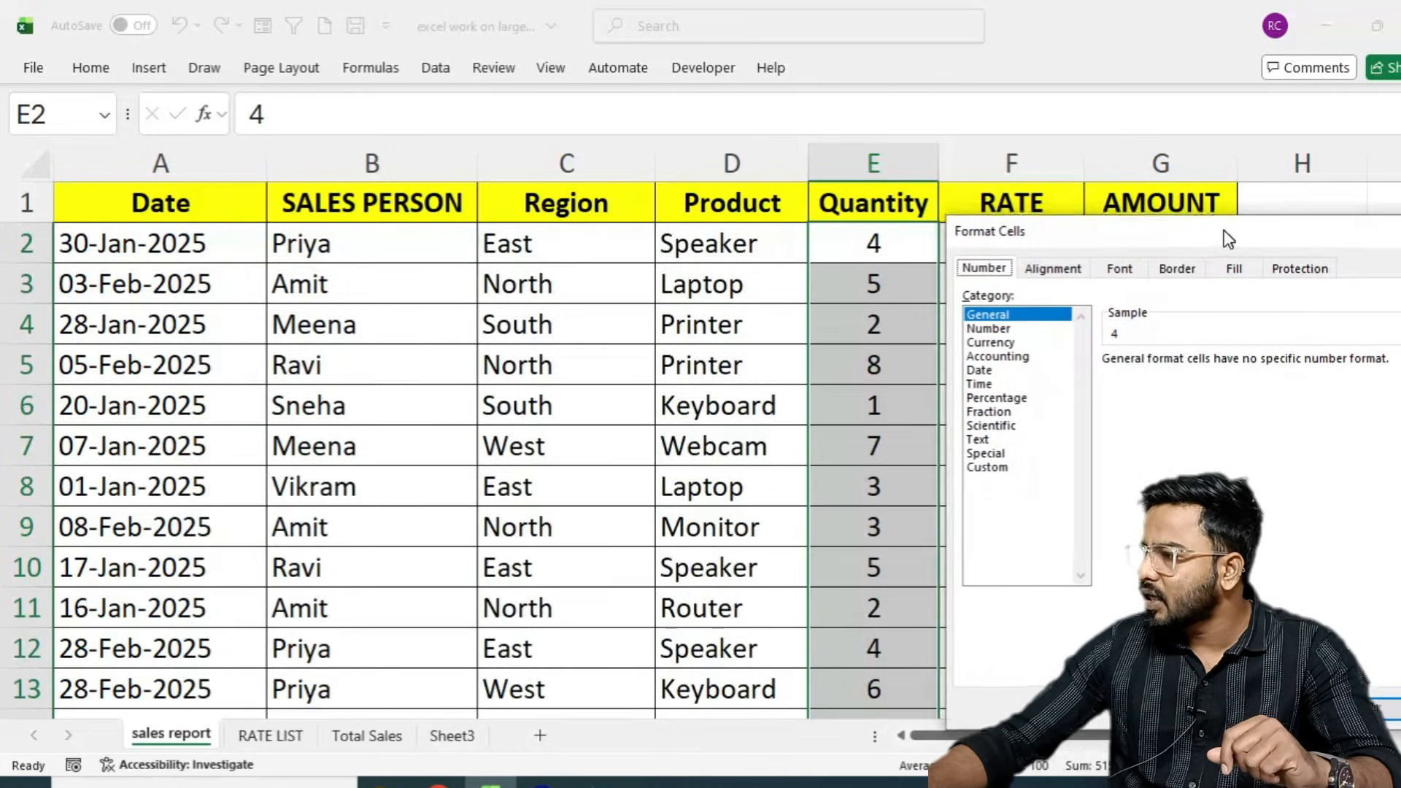
left_click(986, 469)
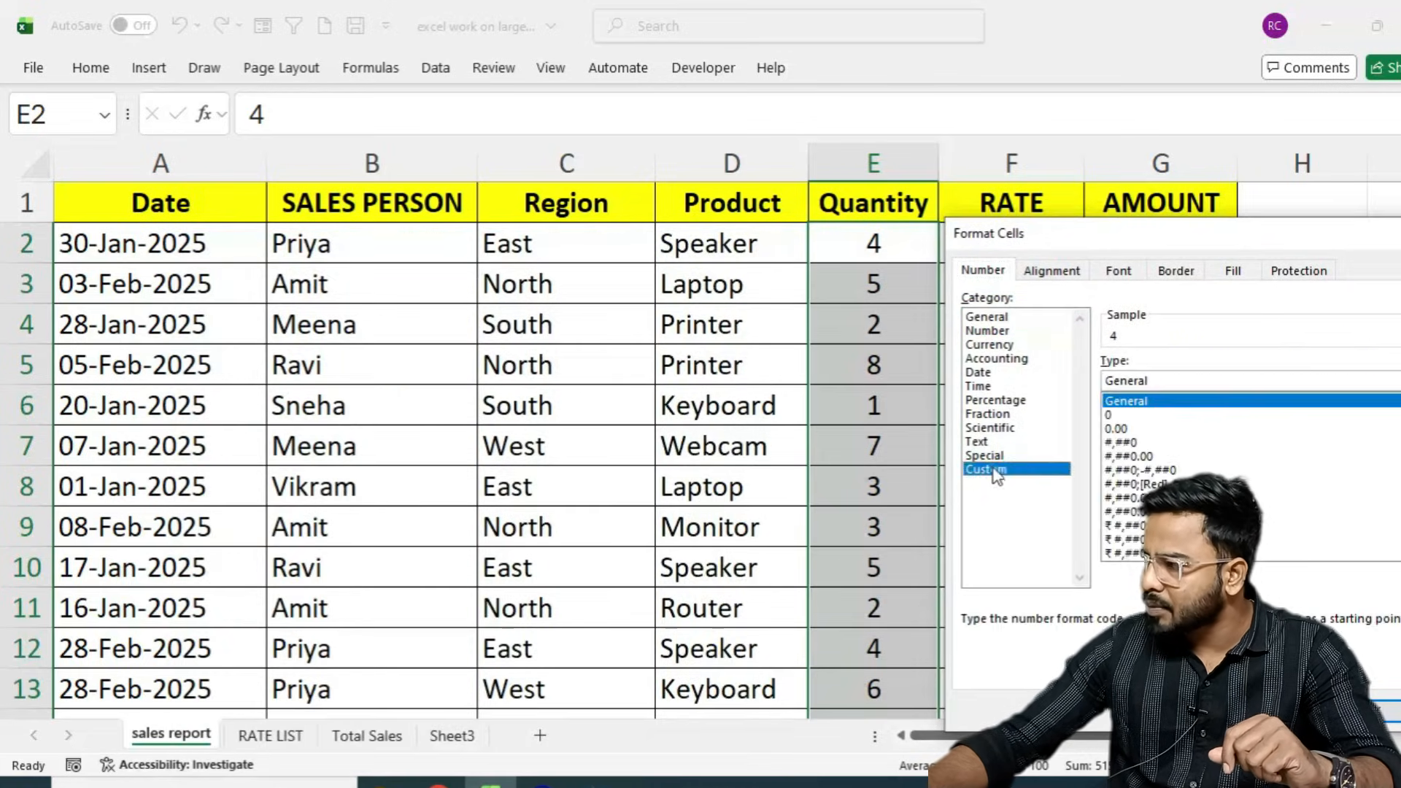
left_click(1155, 380)
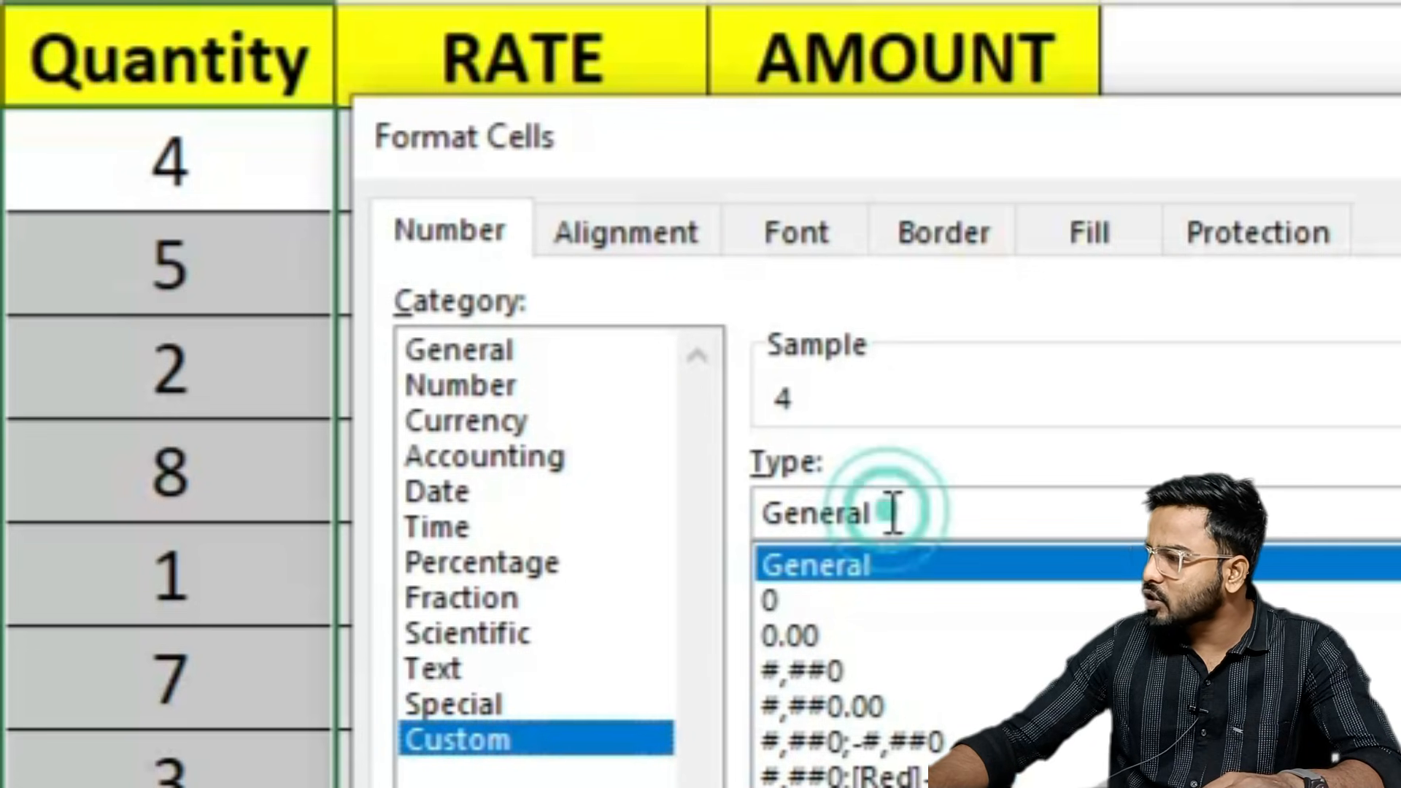
left_click_drag(893, 513, 764, 510)
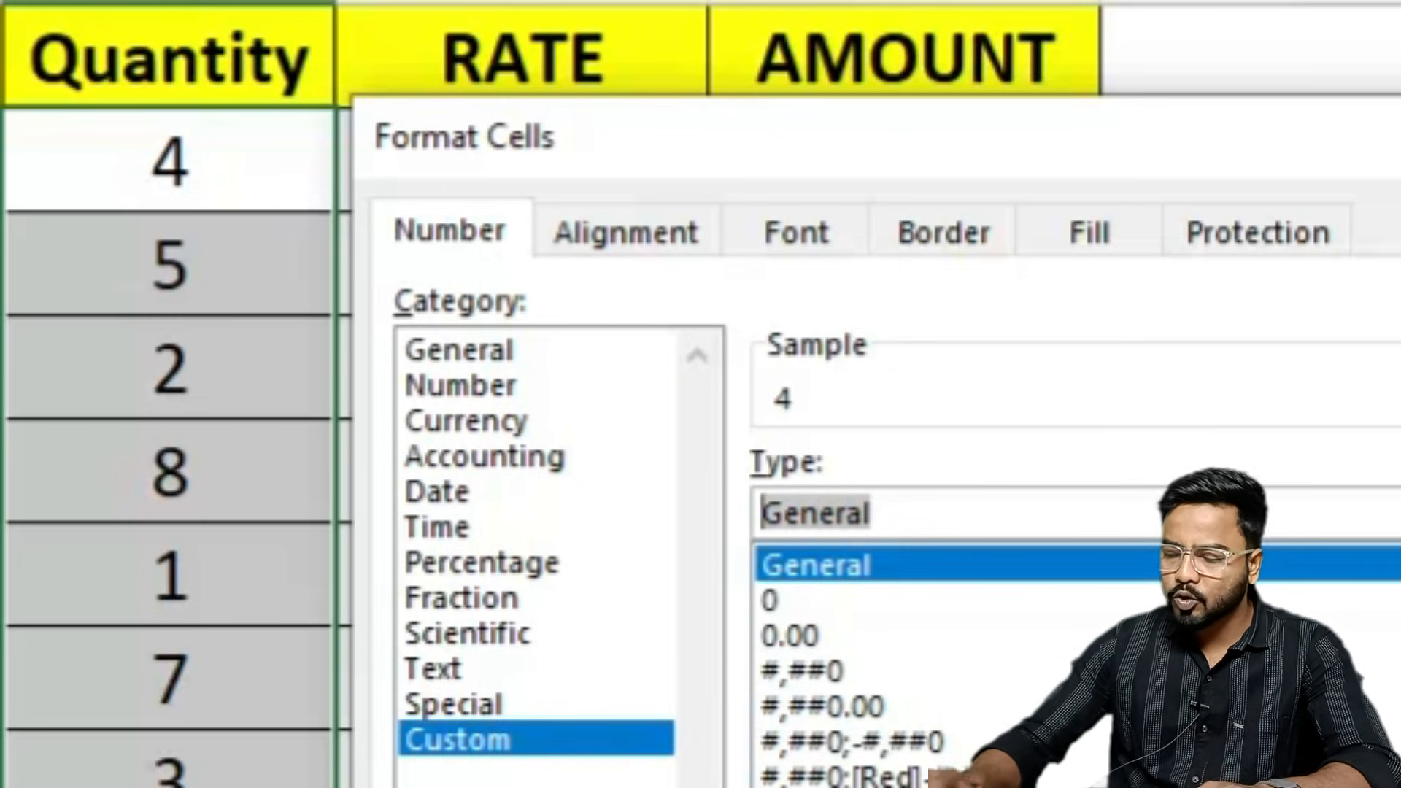
key("BackSpace")
type("#")
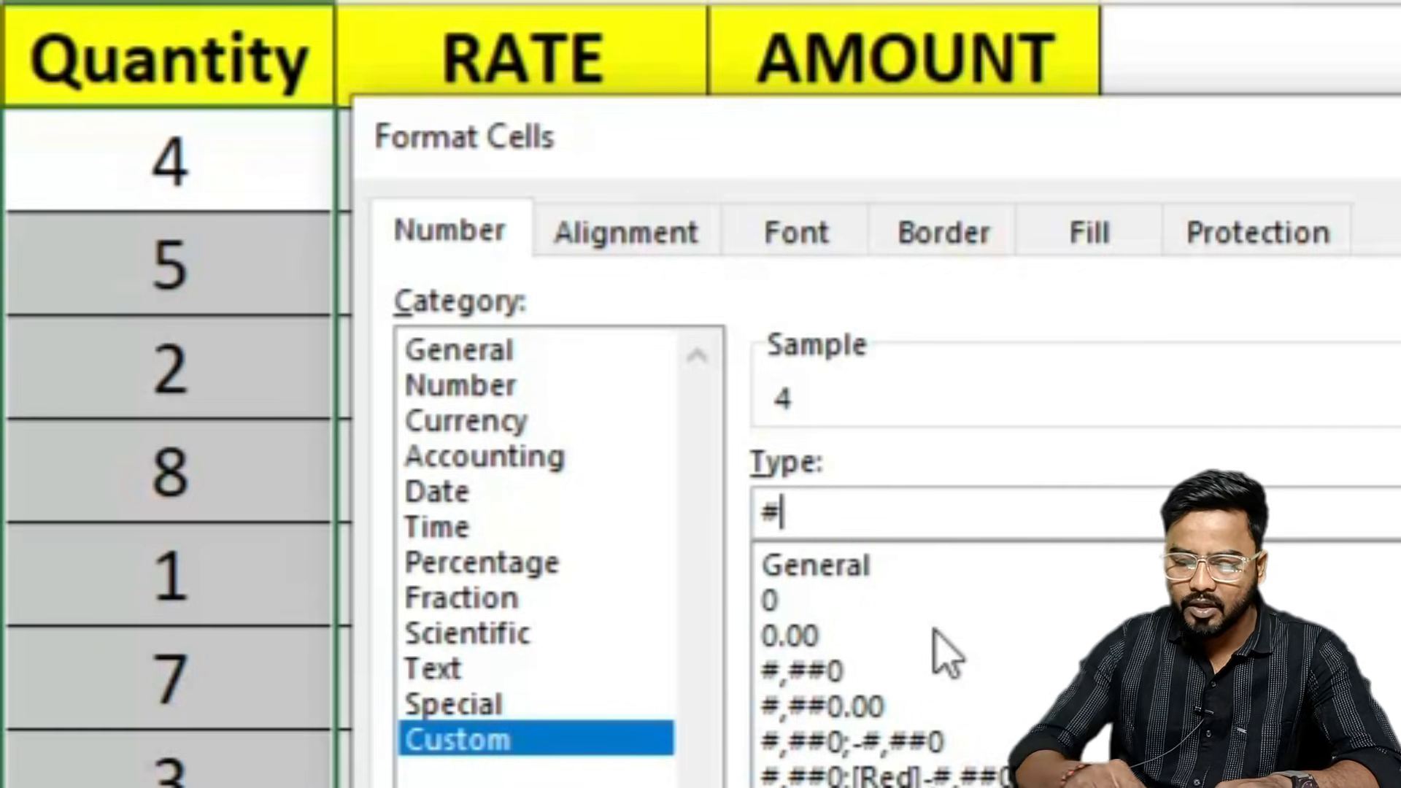
type("\"")
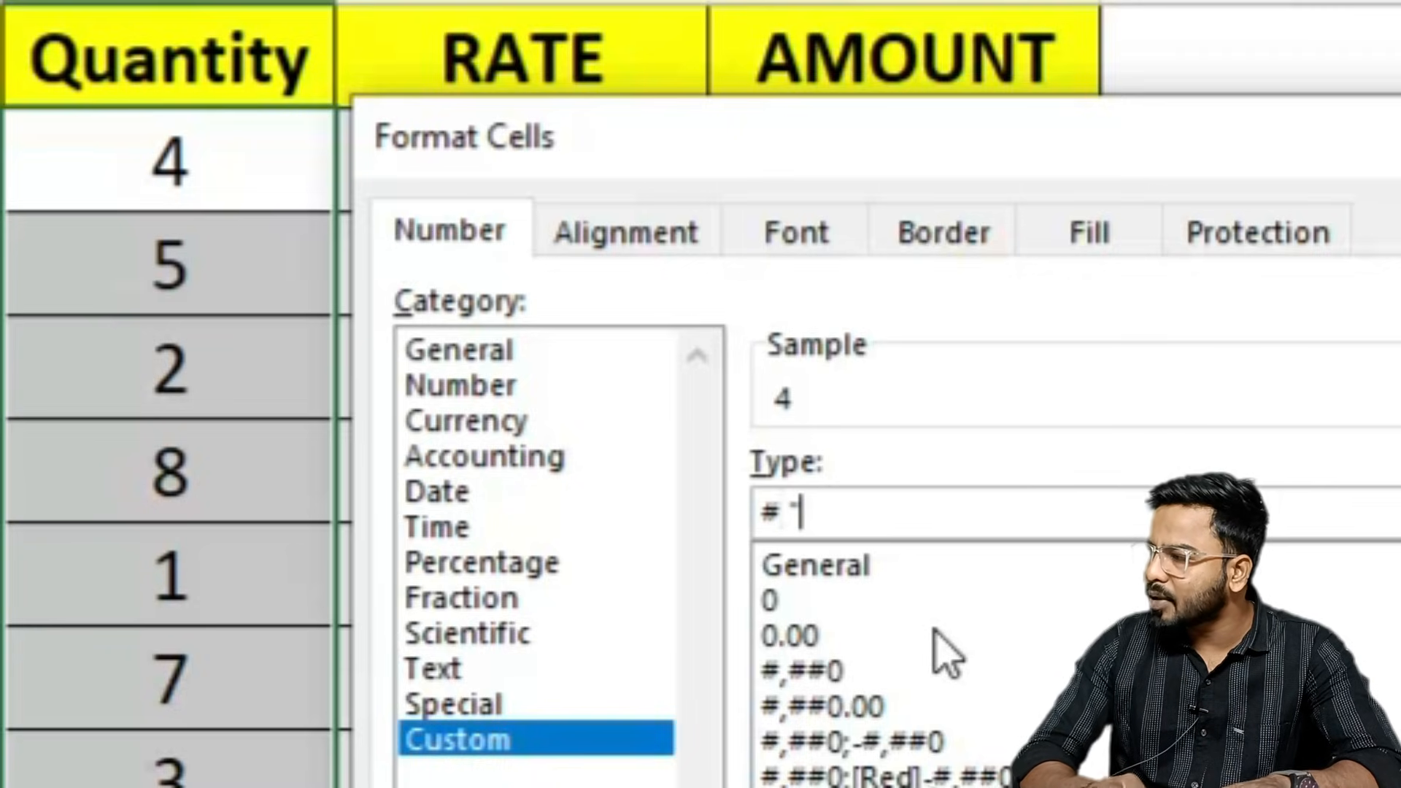
type("Pcs\"")
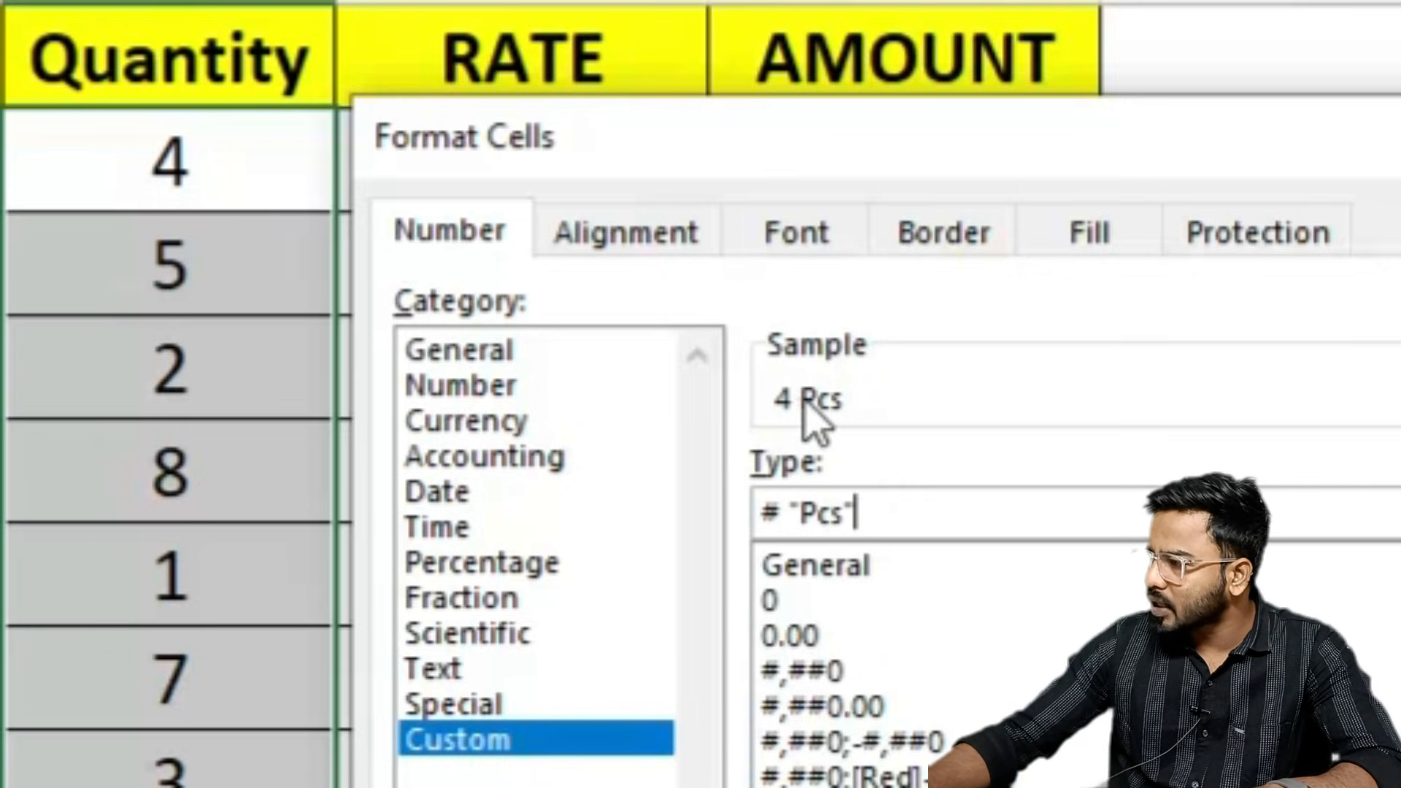
key("Return")
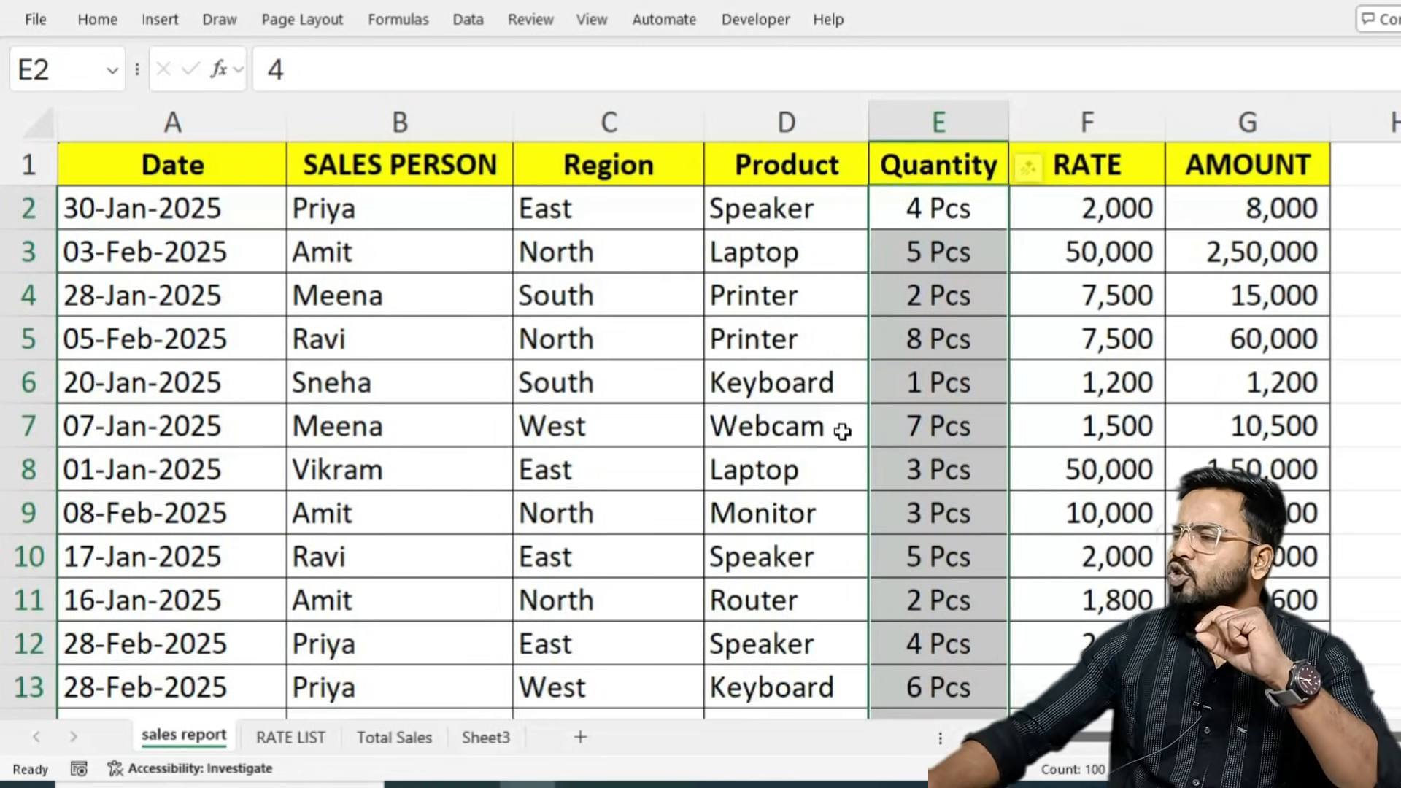
- Look through the Product column for the repeated Speaker entries in the sales report
left_click(742, 216)
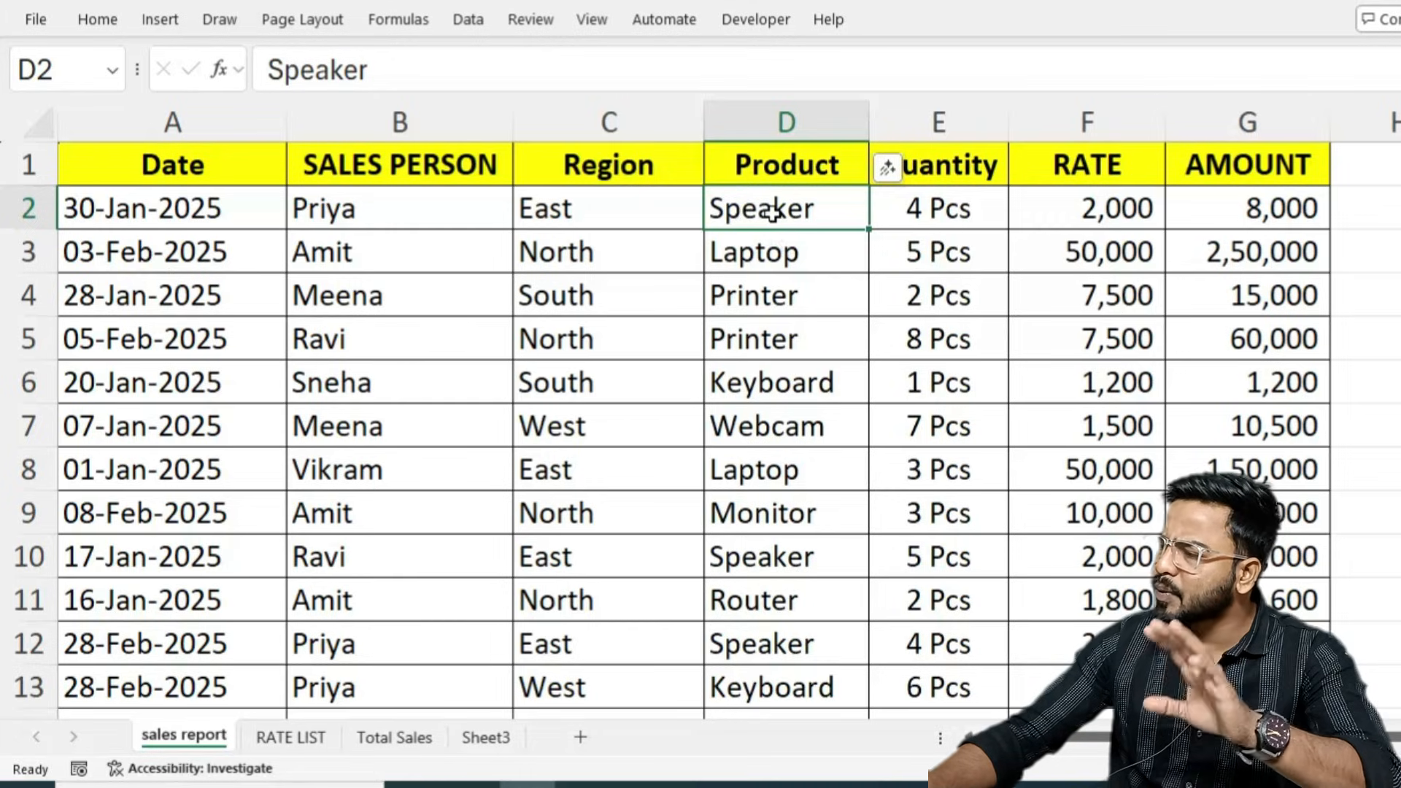
scroll(800, 558, "down", 2)
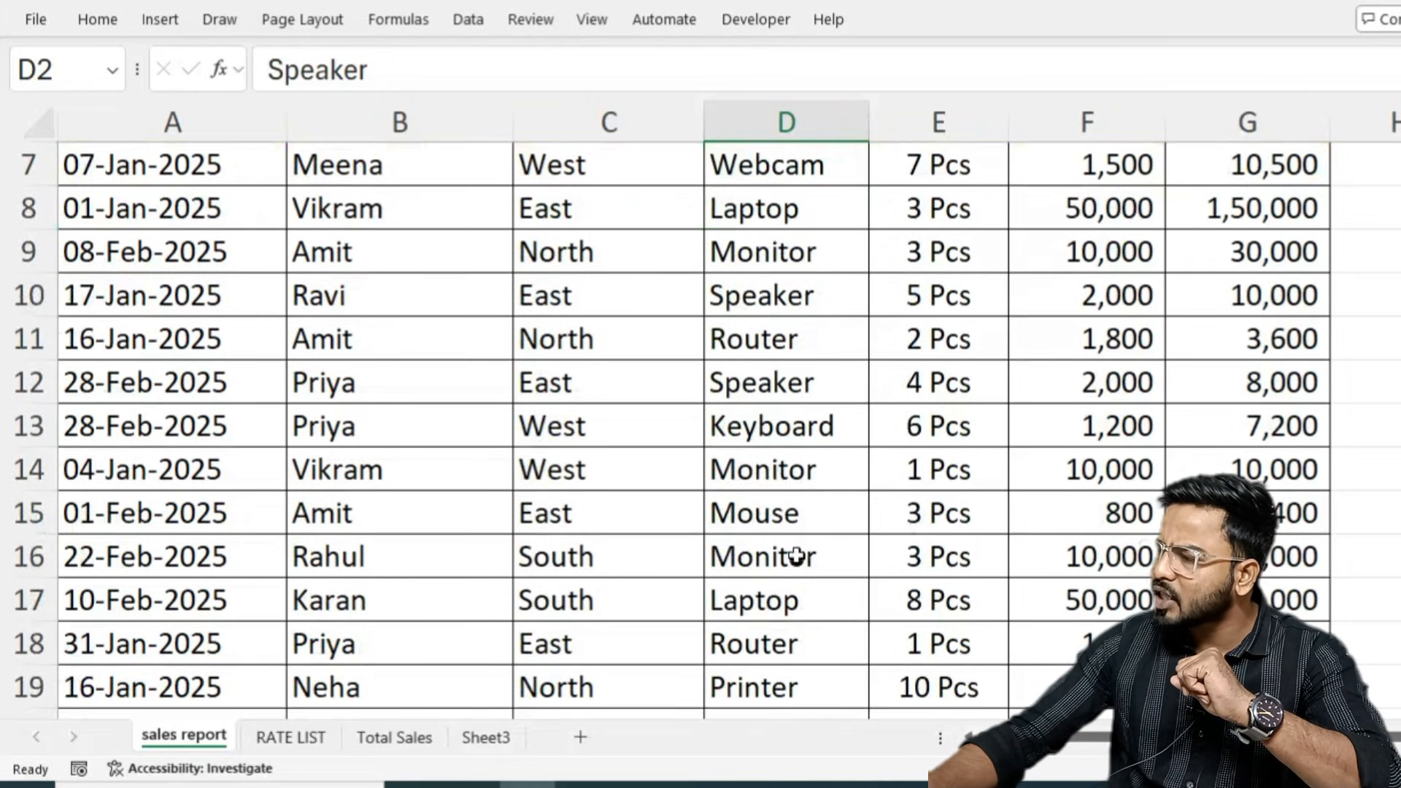
left_click(767, 390)
scroll(768, 401, "down", 6)
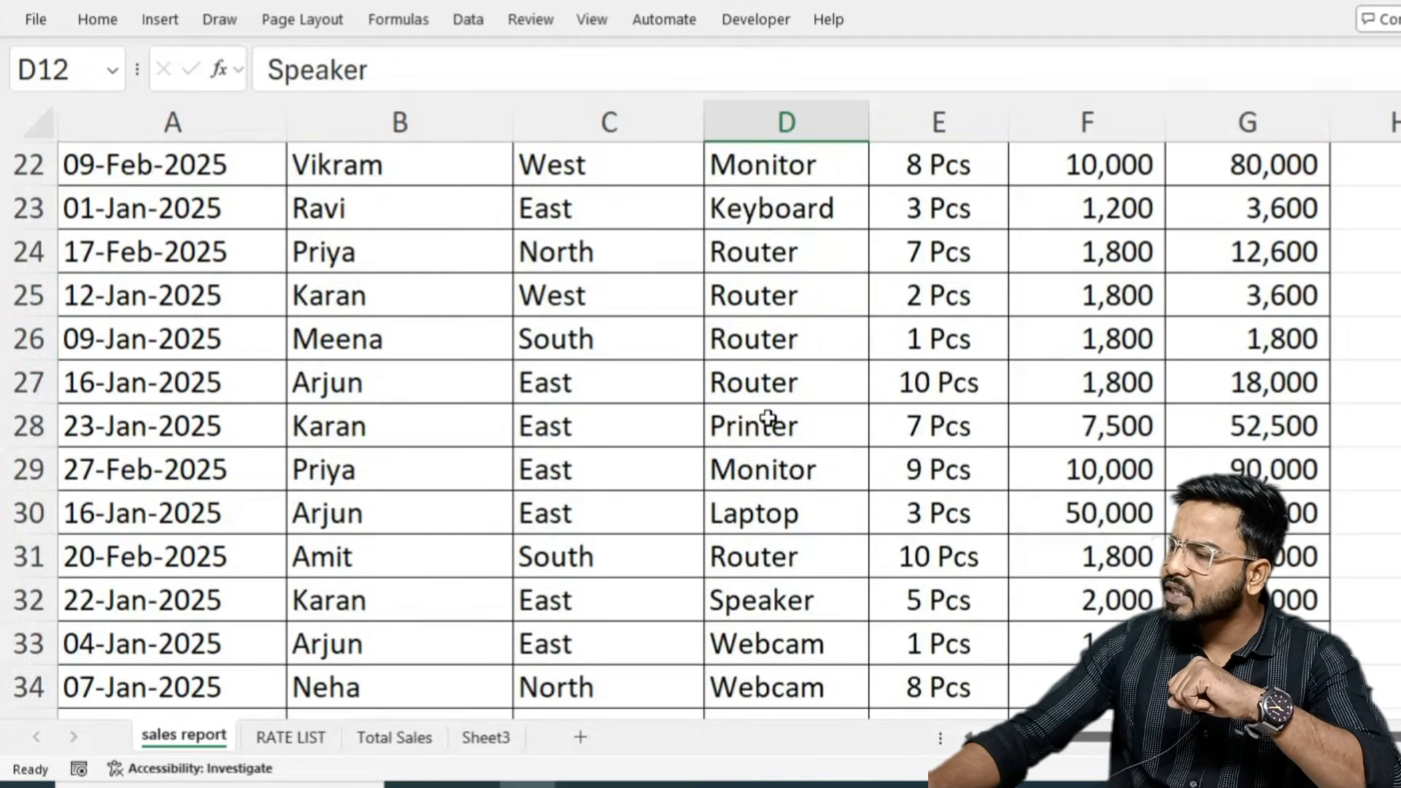
left_click(769, 471)
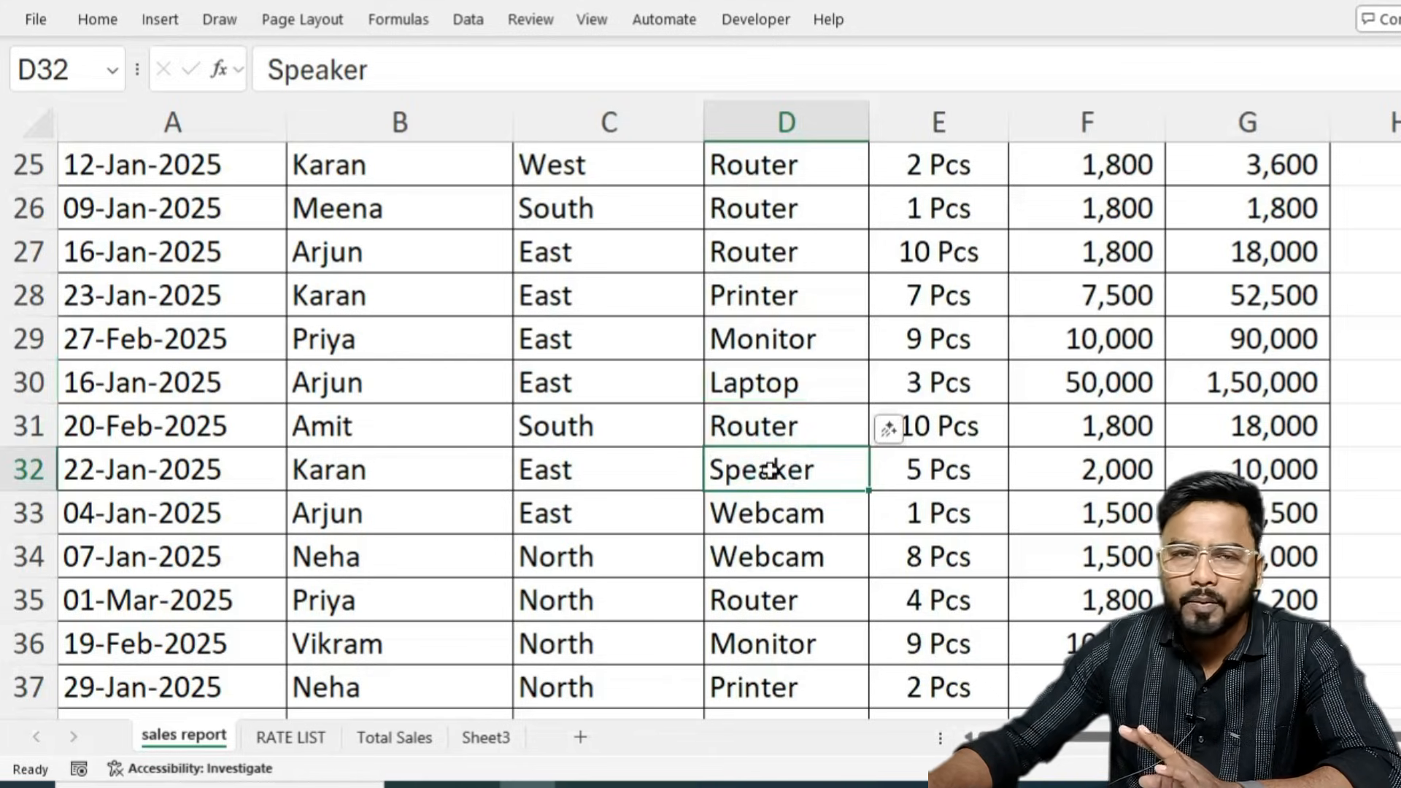
scroll(770, 471, "up", 8)
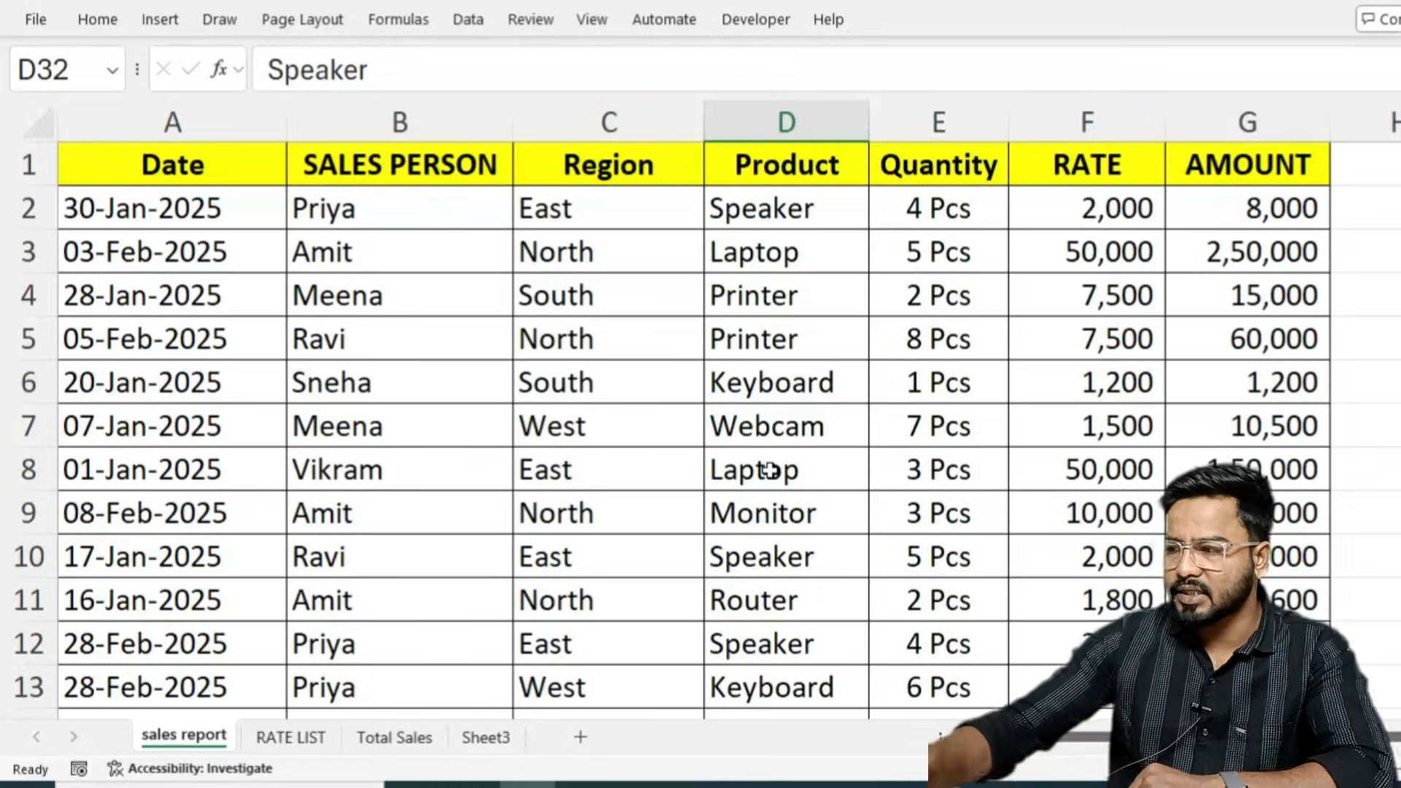
- Copy the product and unit price table A1:B9 from the RATE LIST sheet into cell A1 of a new sheet
left_click(310, 746)
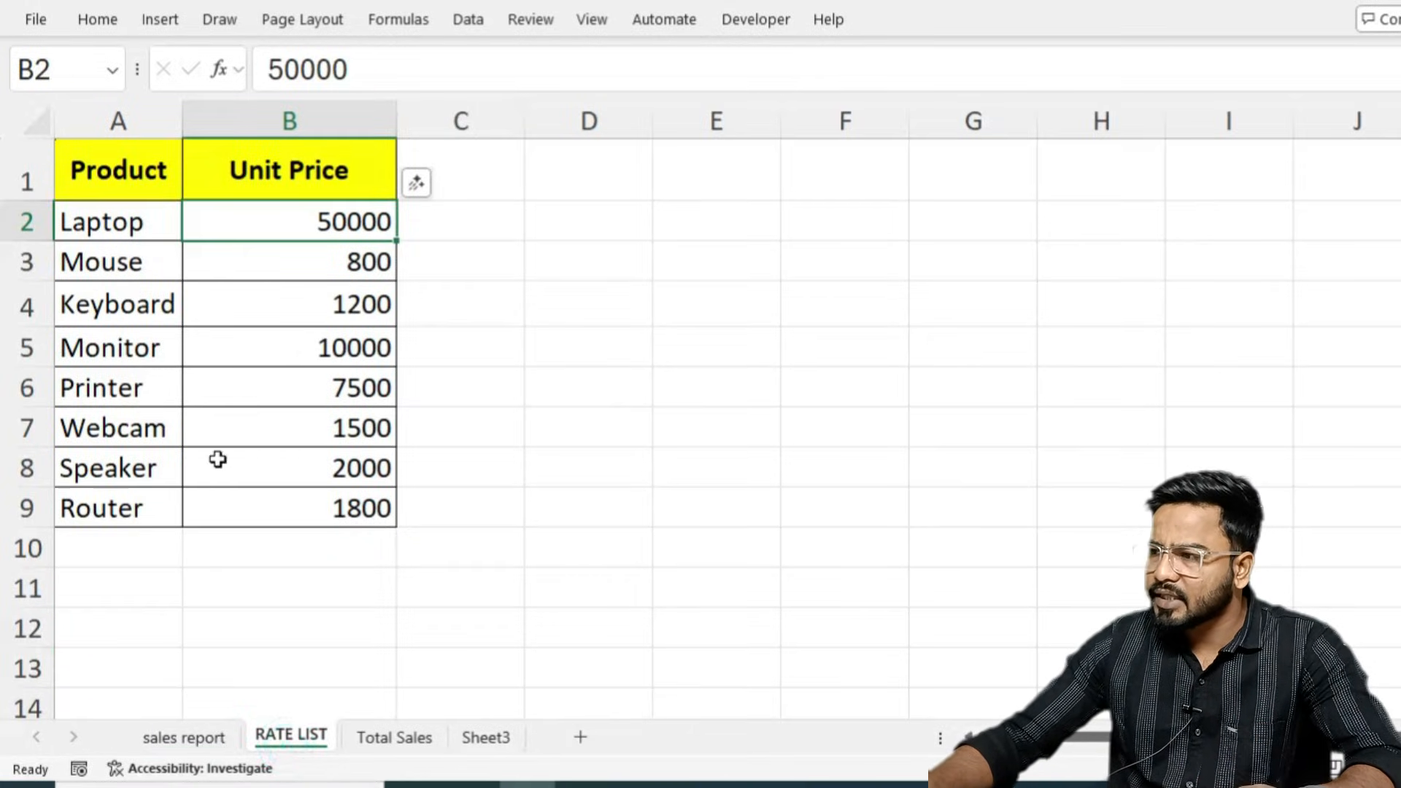
left_click_drag(106, 175, 264, 502)
key("ctrl+c")
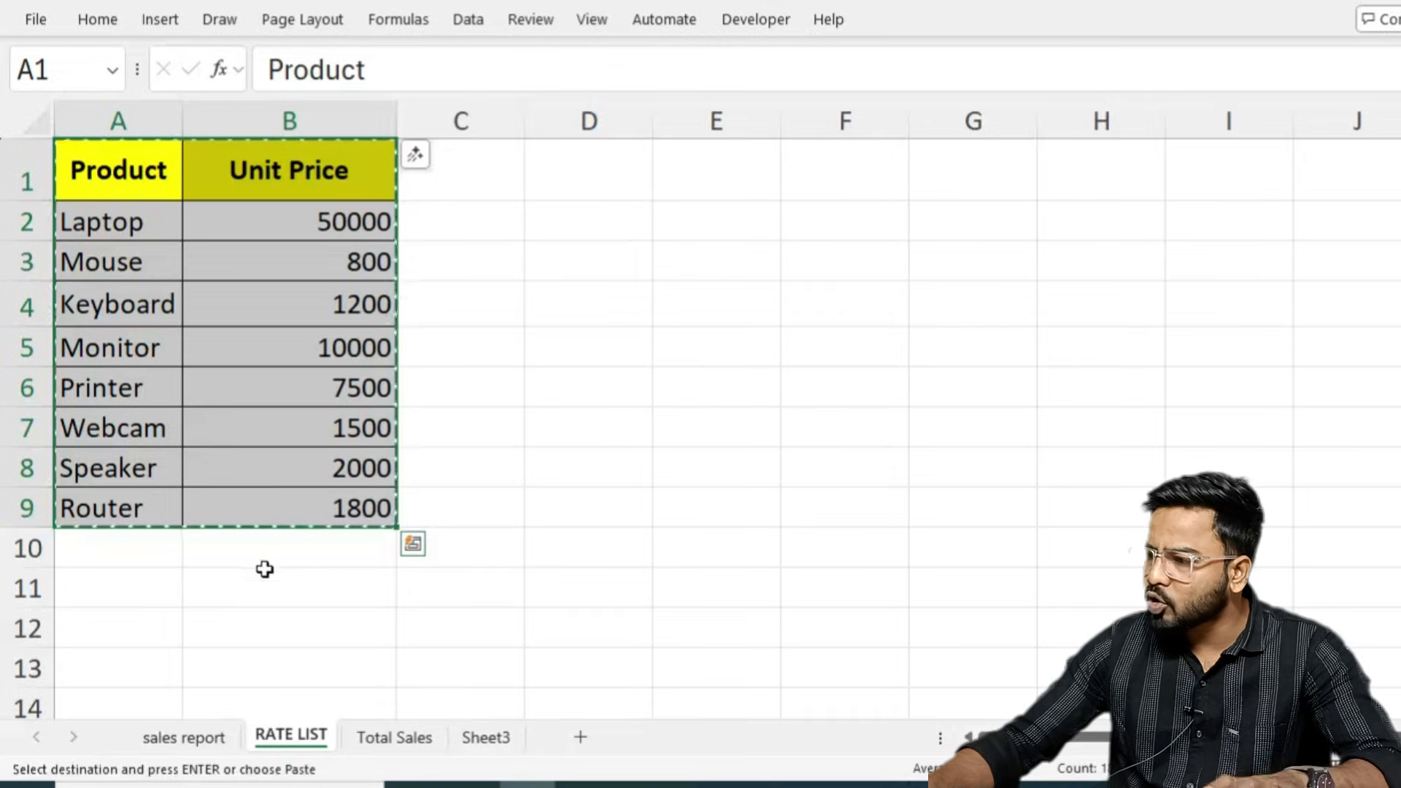
left_click(580, 738)
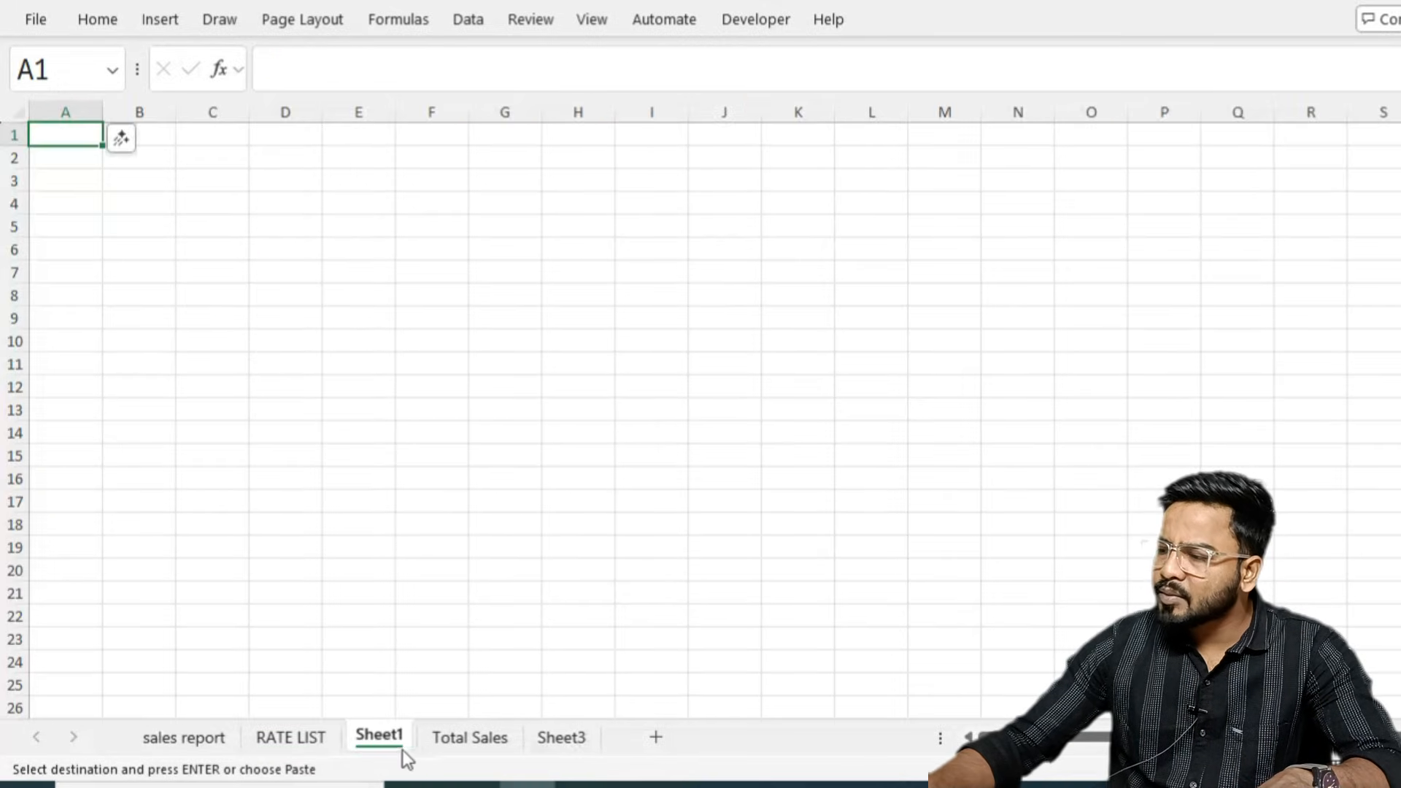
key("ctrl+v")
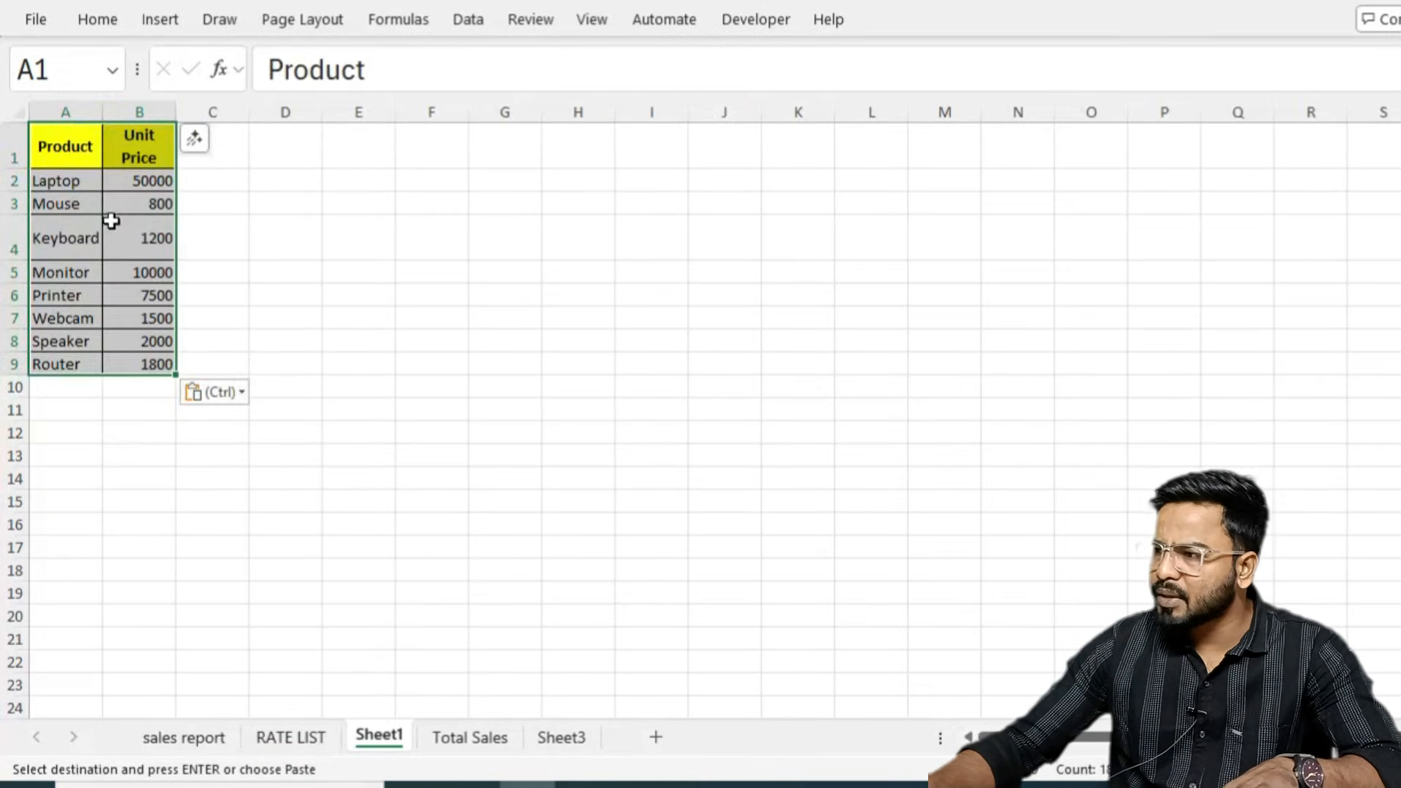
- Widen columns A and B of the pasted table, even out the product row heights and slightly reduce the header row's height
scroll(219, 269, "up", 6)
left_click_drag(203, 120, 261, 124)
double_click(41, 428)
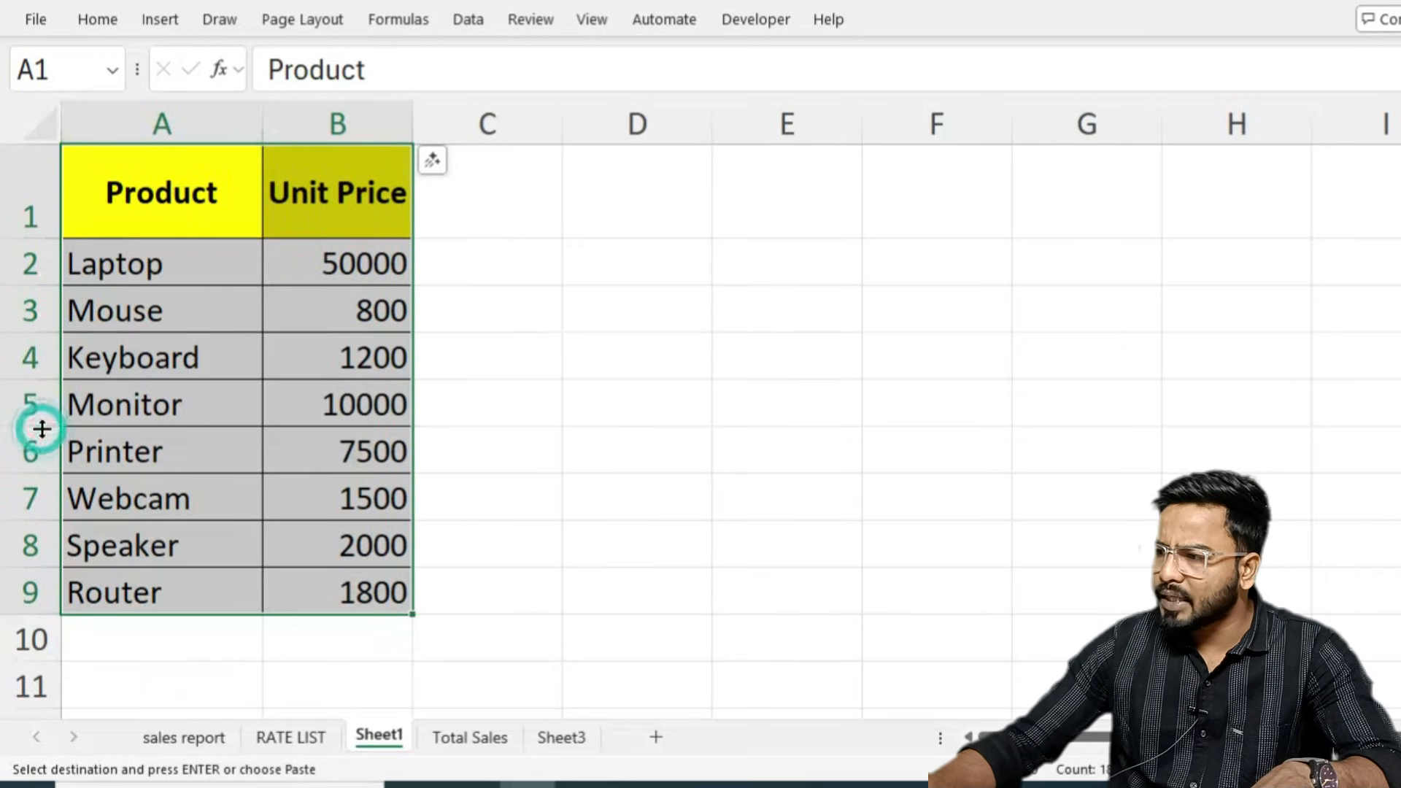
double_click(41, 238)
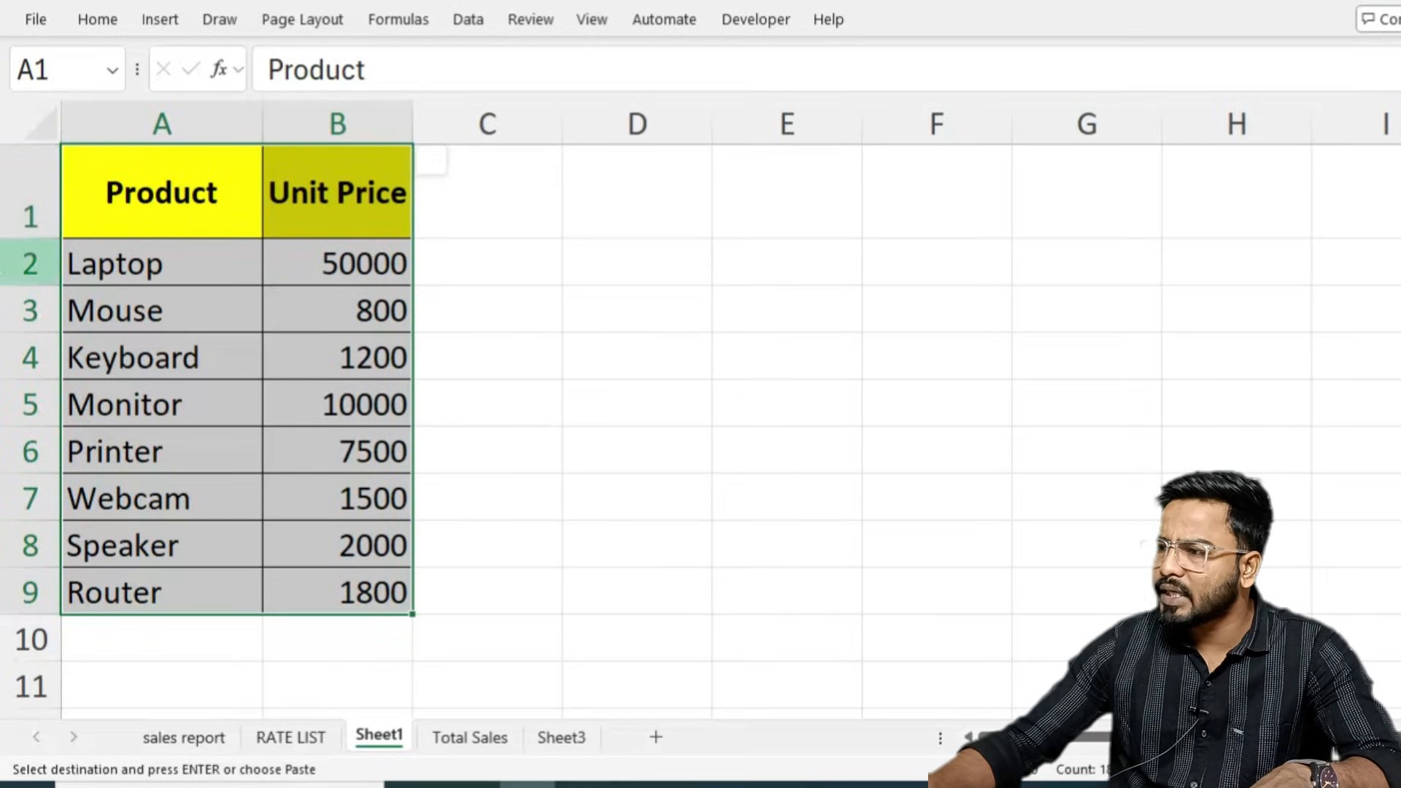
left_click_drag(31, 237, 36, 222)
left_click(347, 178)
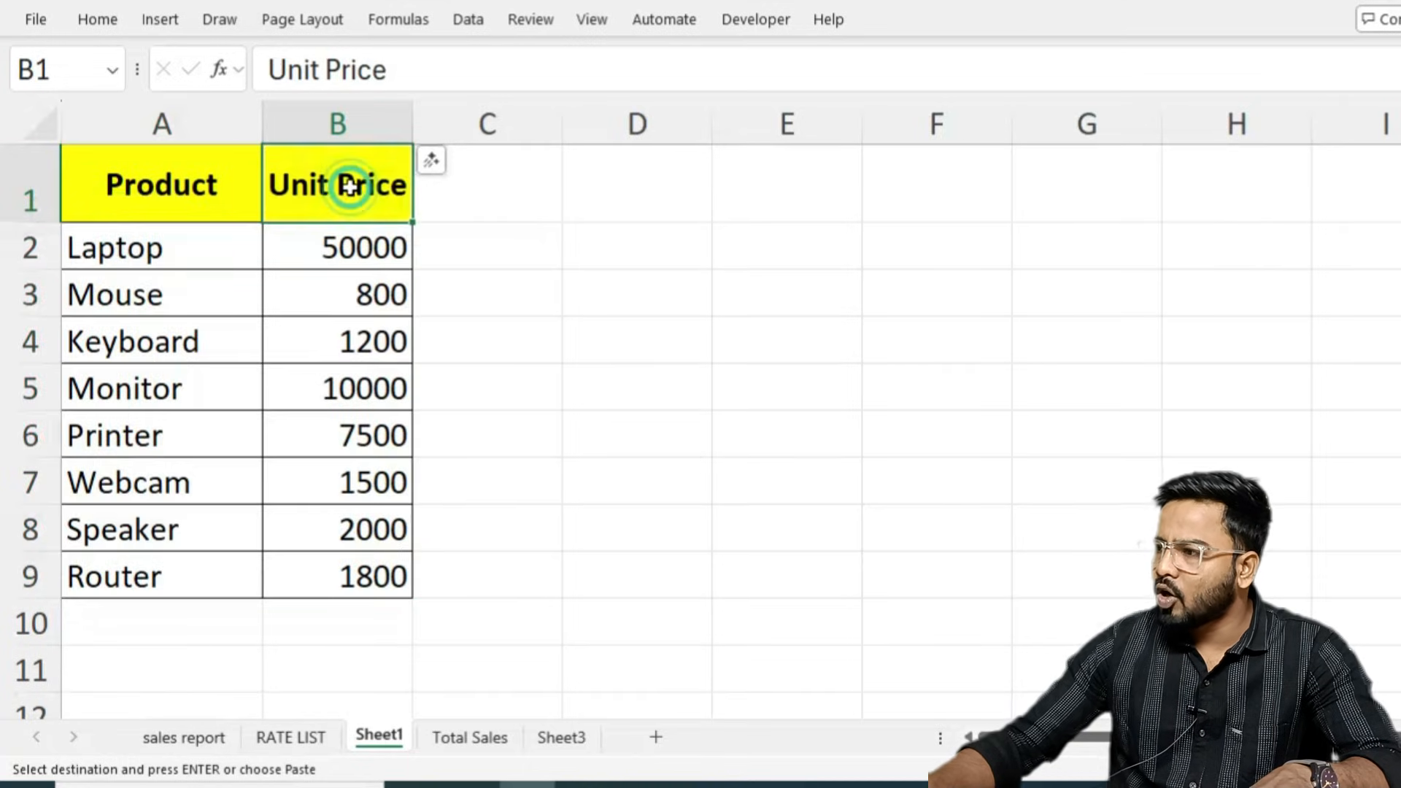
double_click(414, 127)
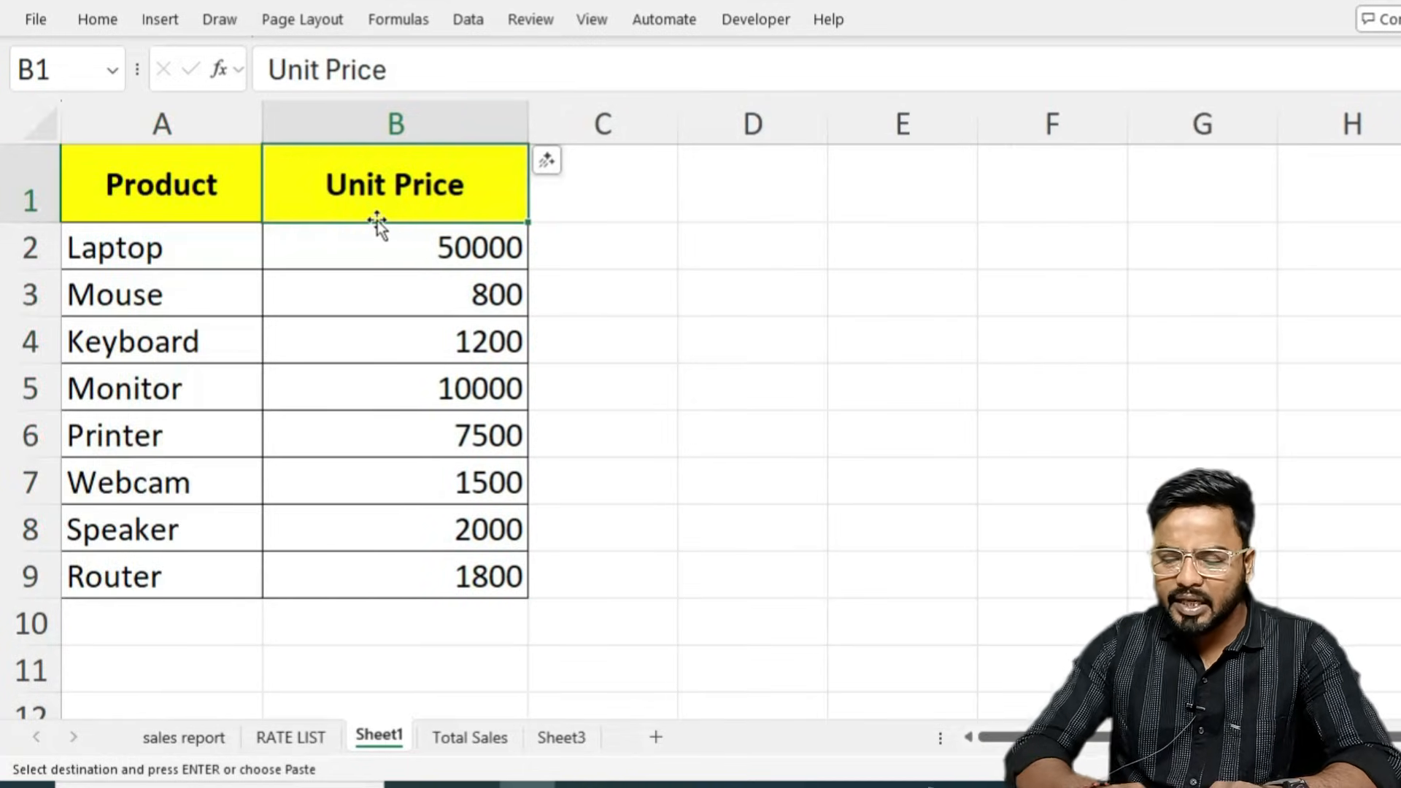
- Change the header in B1 to "Total Saless" and clear the copied prices in B2:B9
type("Total Saless")
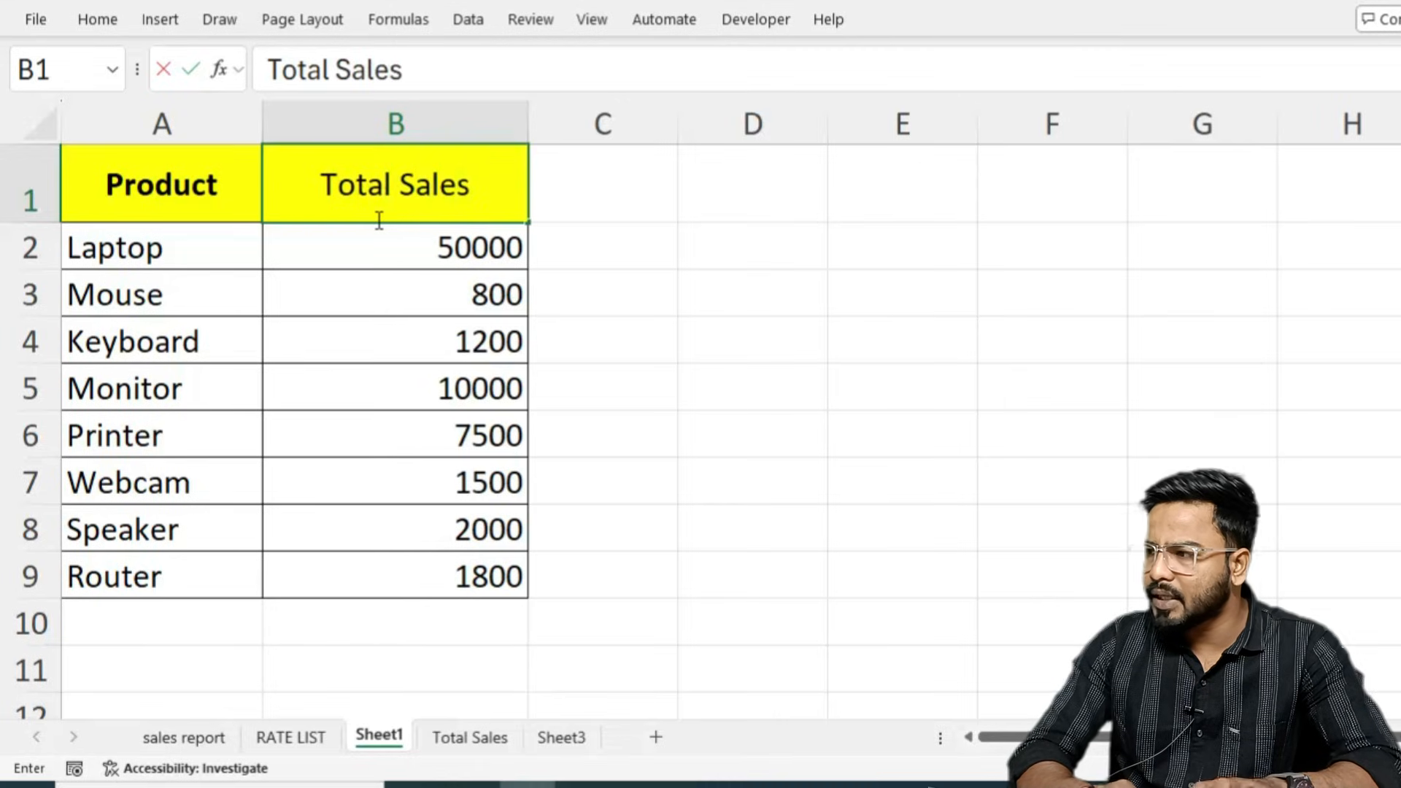
key("Return")
left_click_drag(484, 244, 433, 563)
key("Delete")
left_click(628, 483)
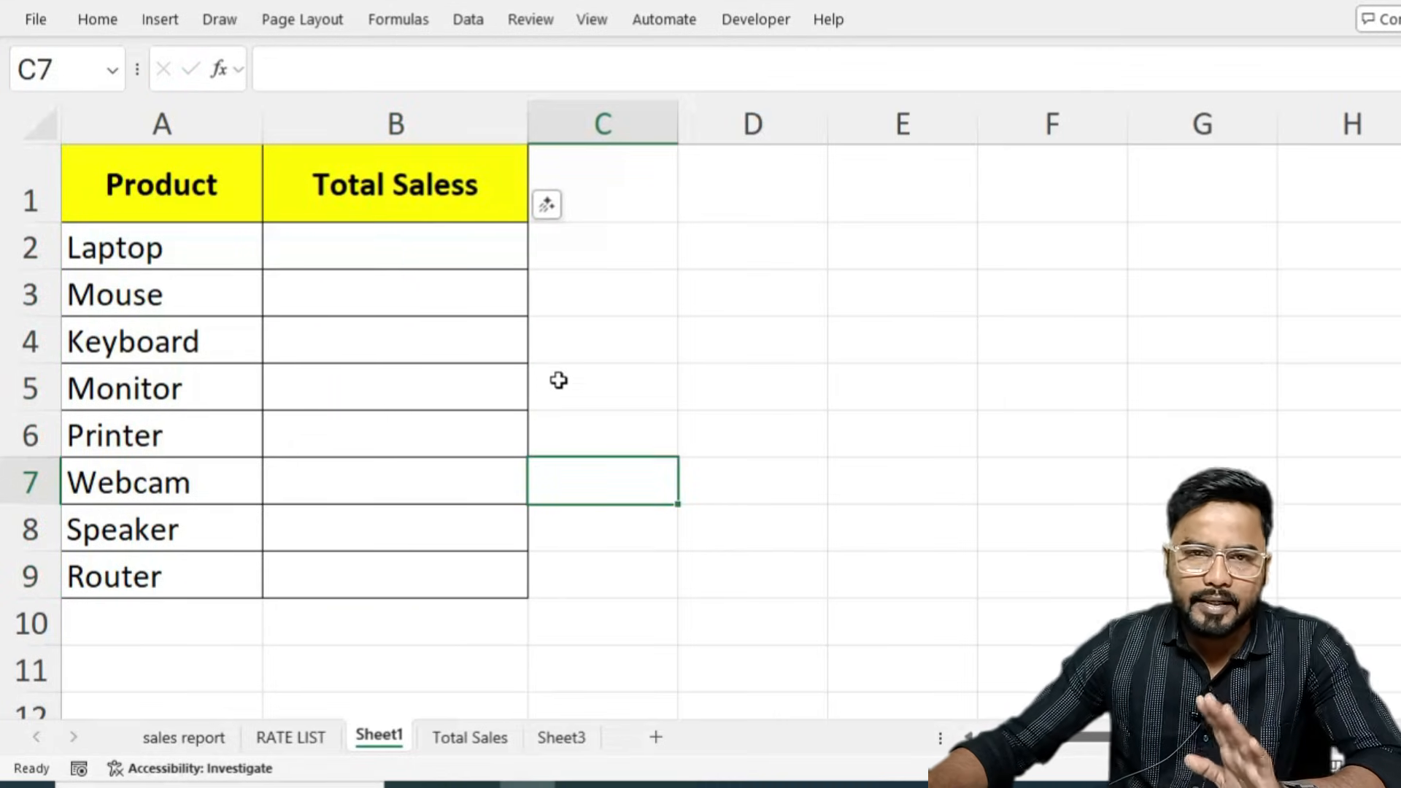
- Start a SUMIF formula in B2 with the sales report's Product column, locked as $D$1:$D$101, as the range
left_click(321, 252)
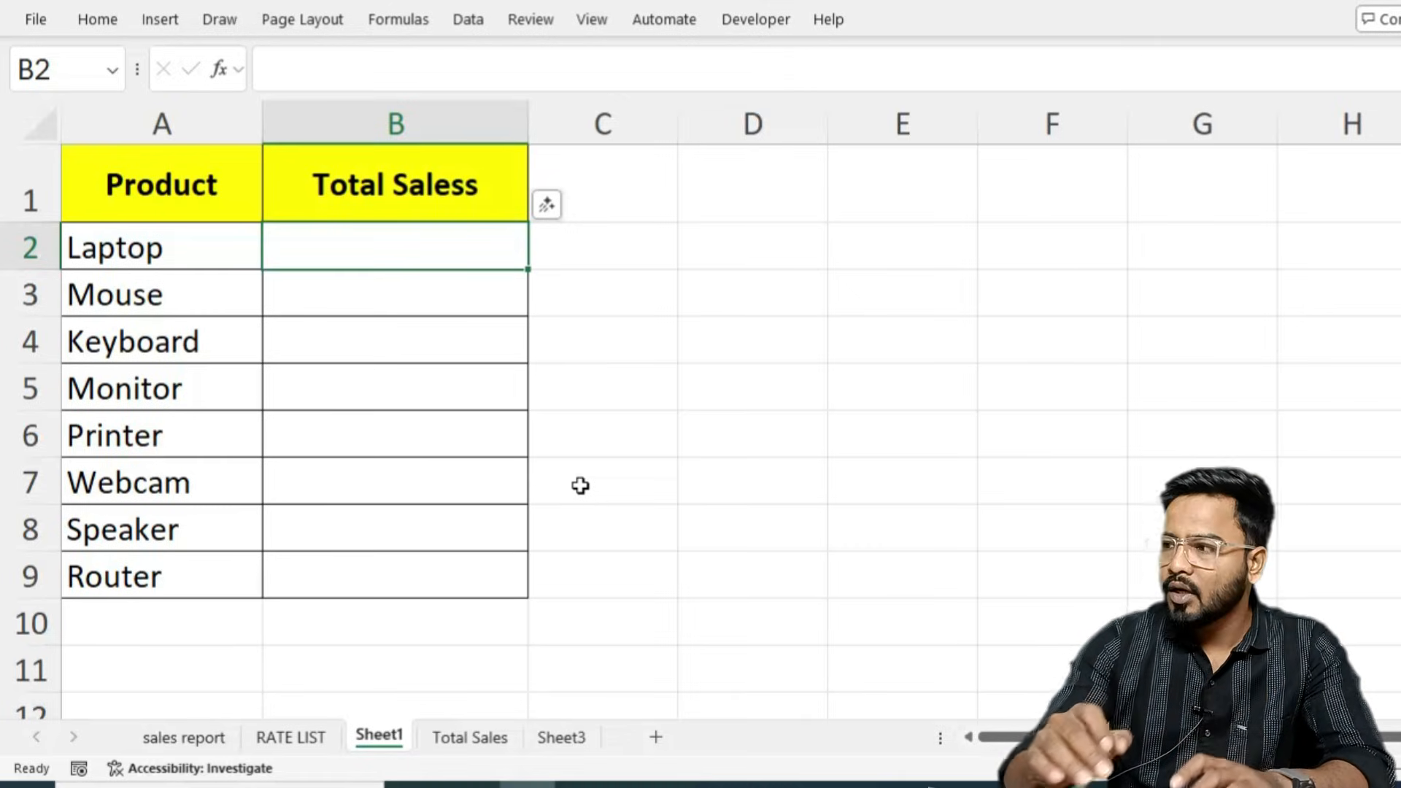
type("=")
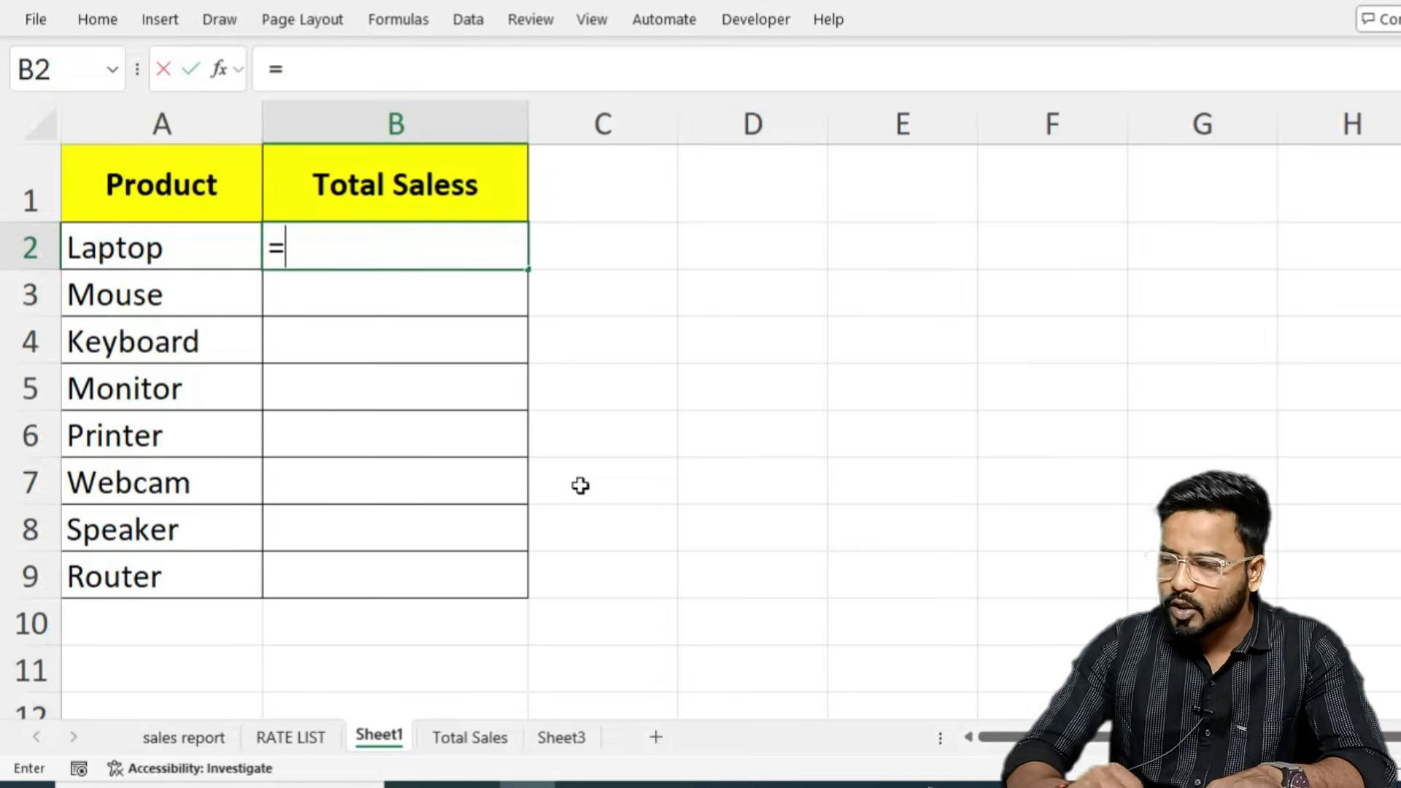
type("sum")
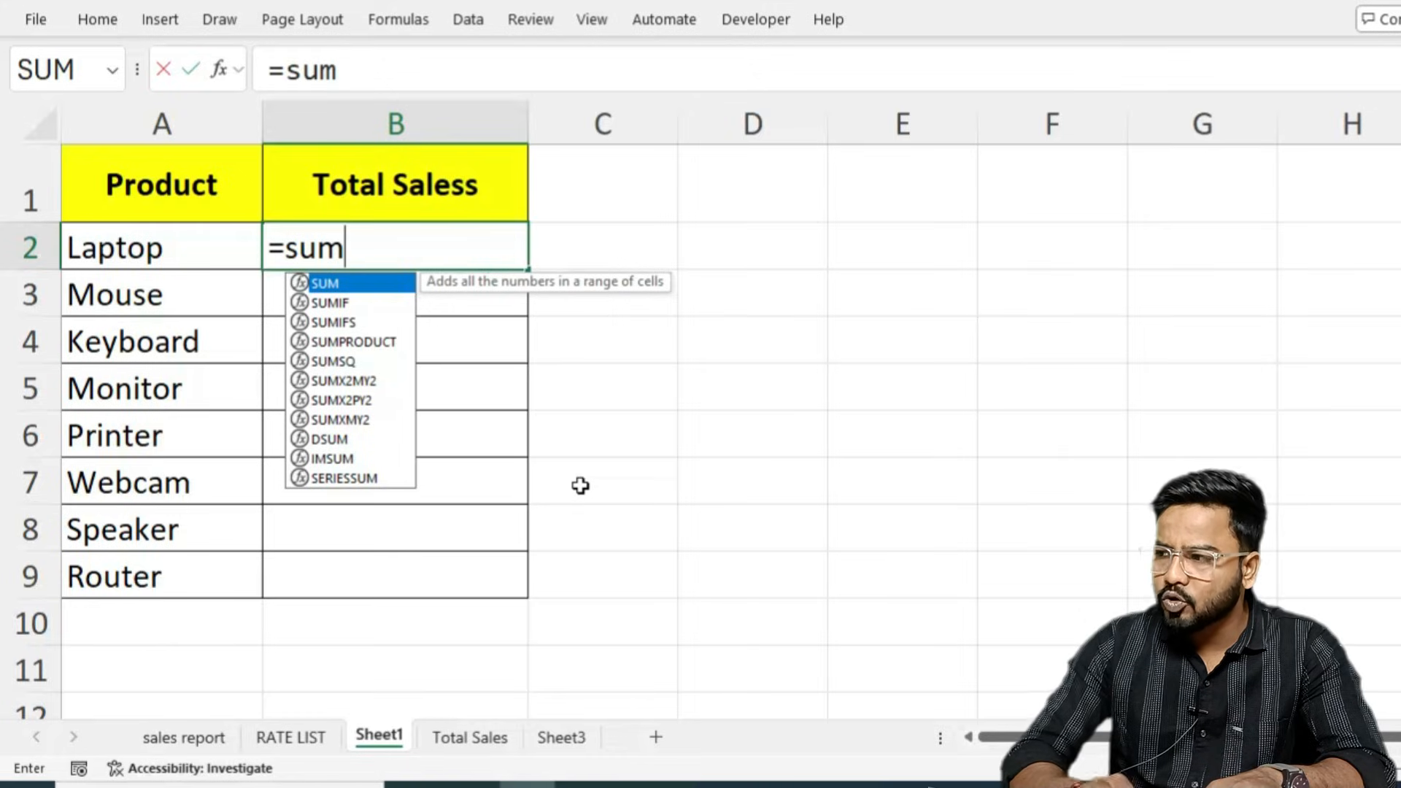
type("if")
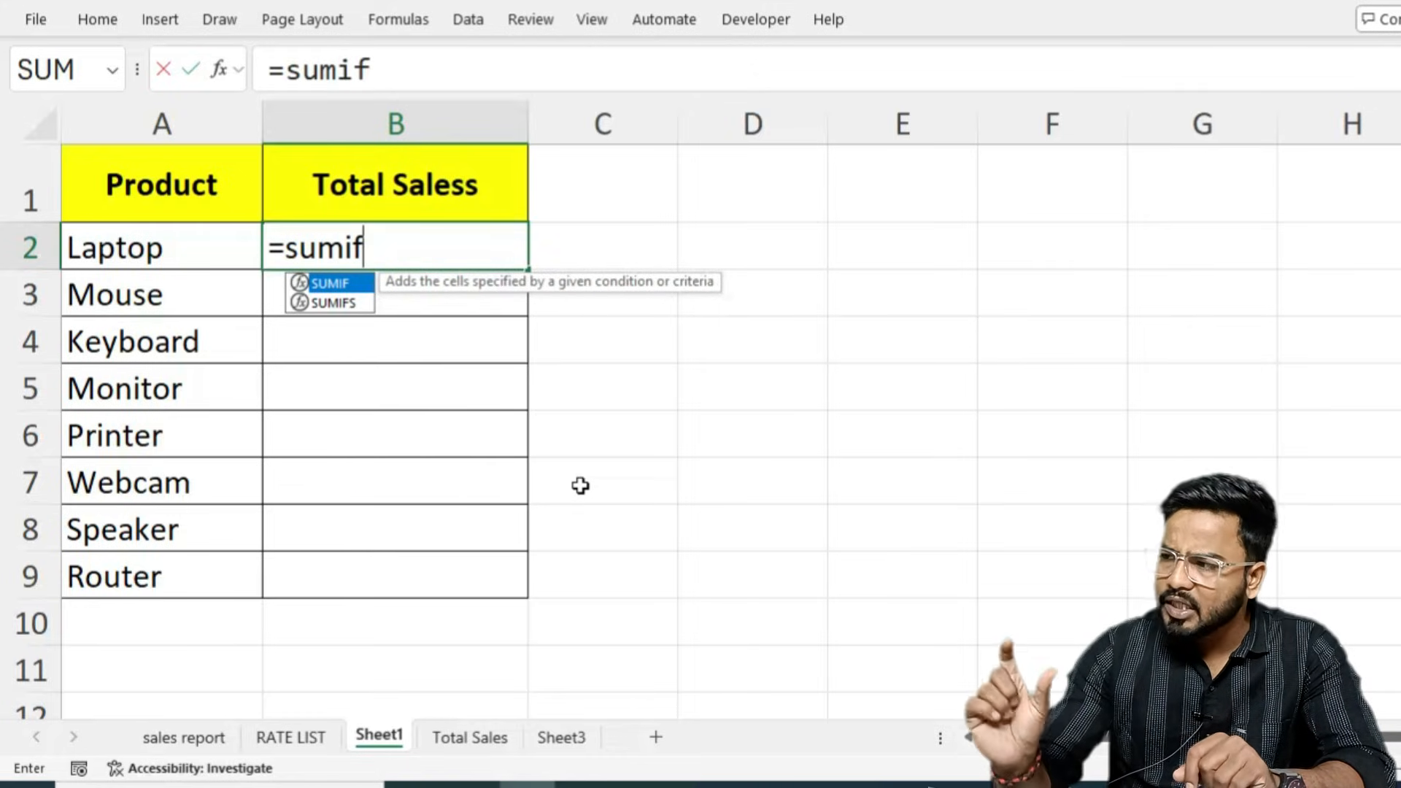
key("Tab")
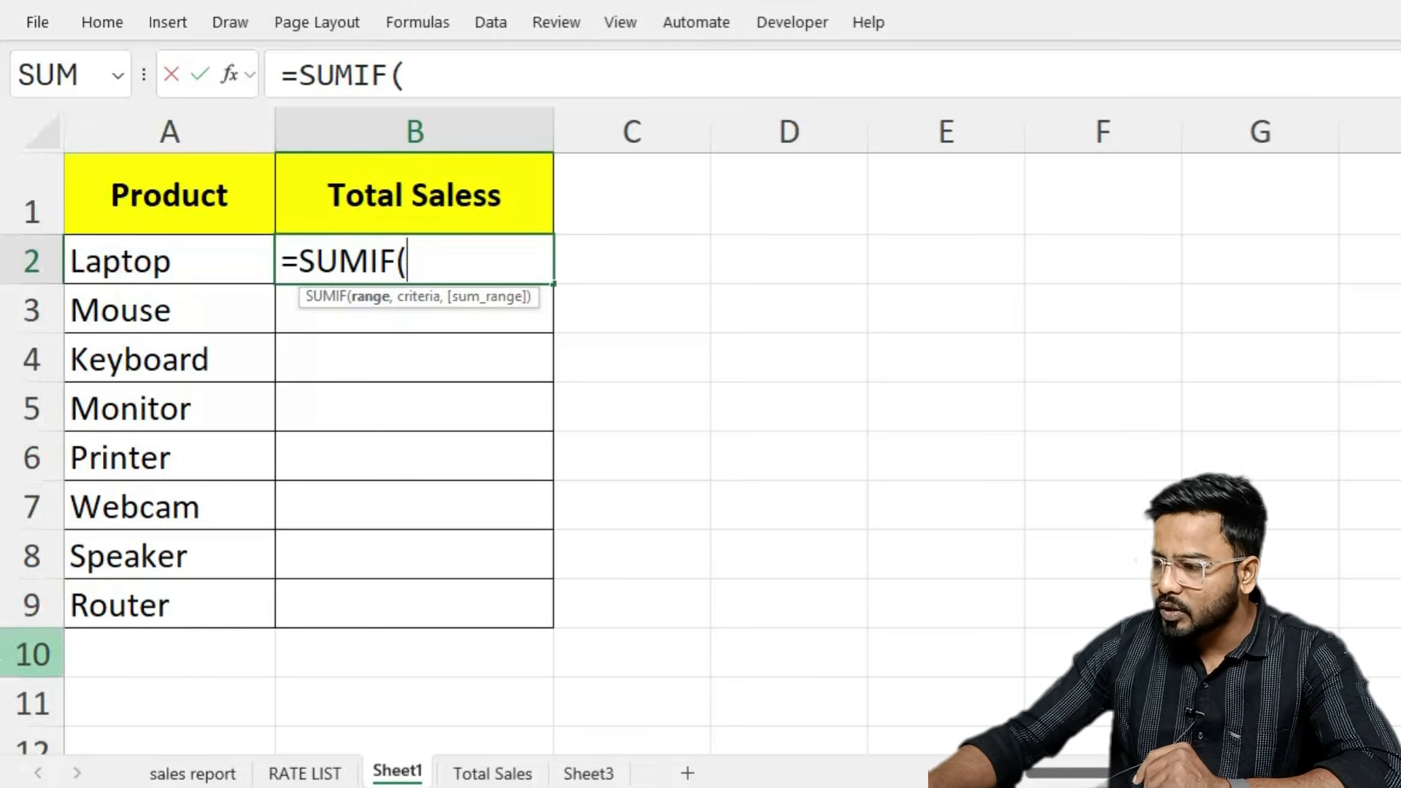
left_click(212, 775)
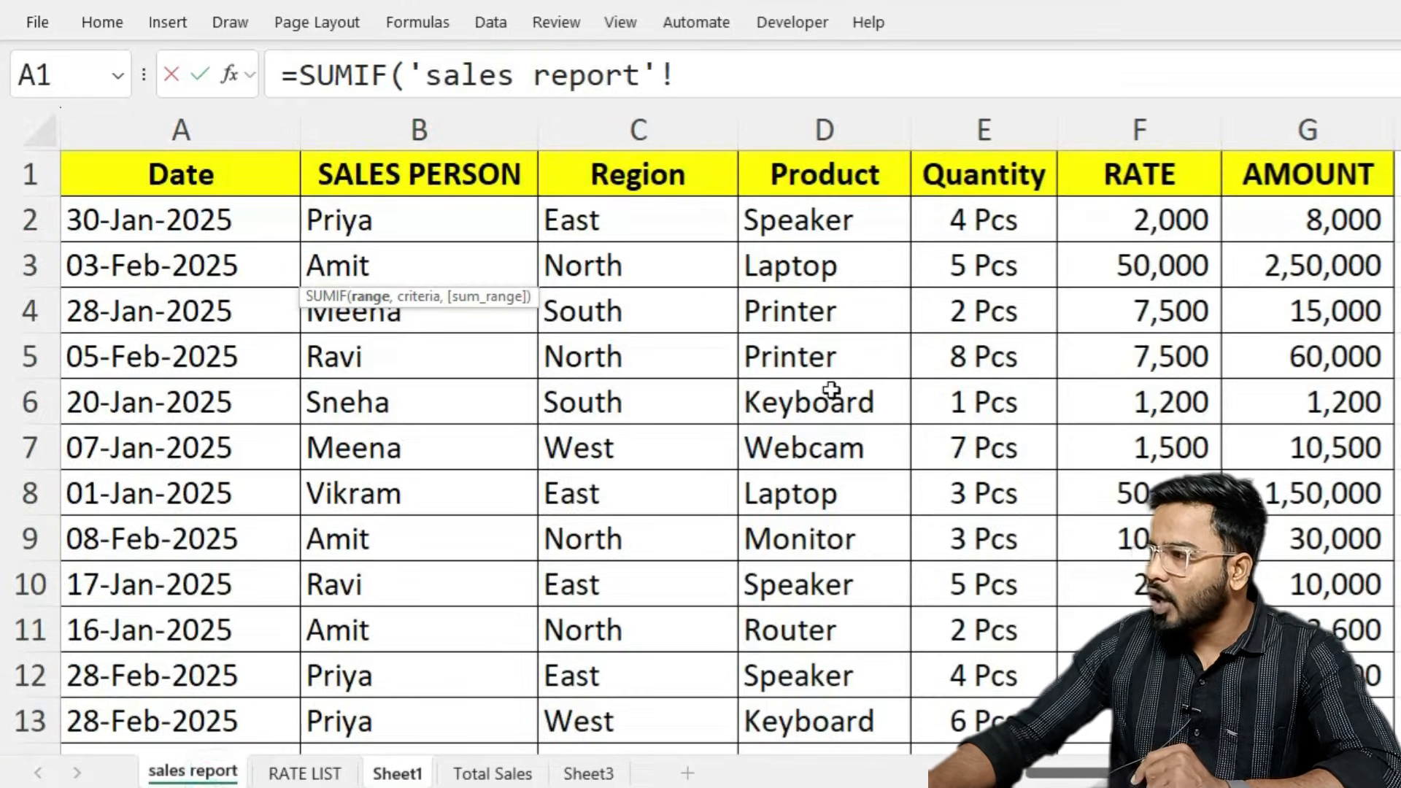
left_click(810, 182)
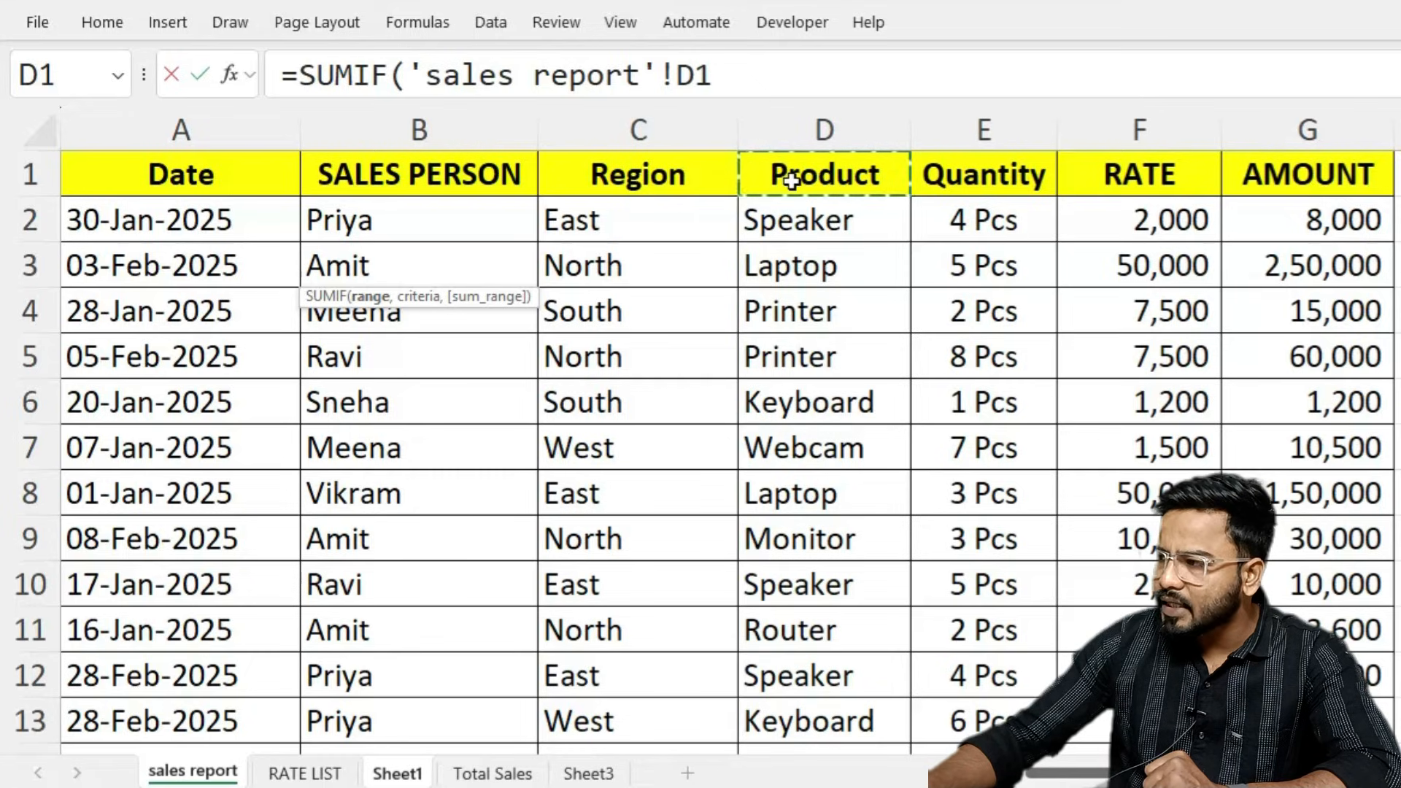
key("ctrl+shift+Down")
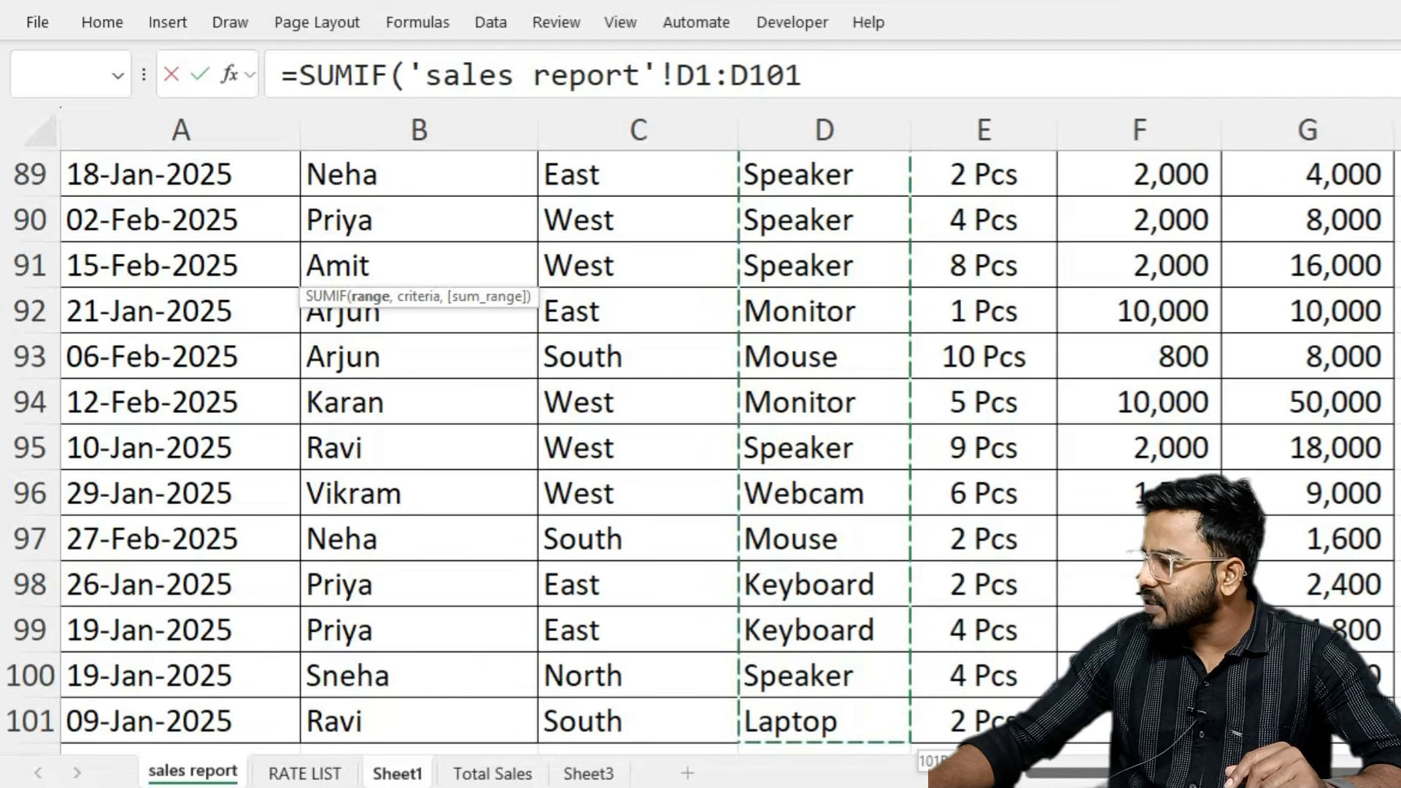
scroll(701, 438, "up", 4)
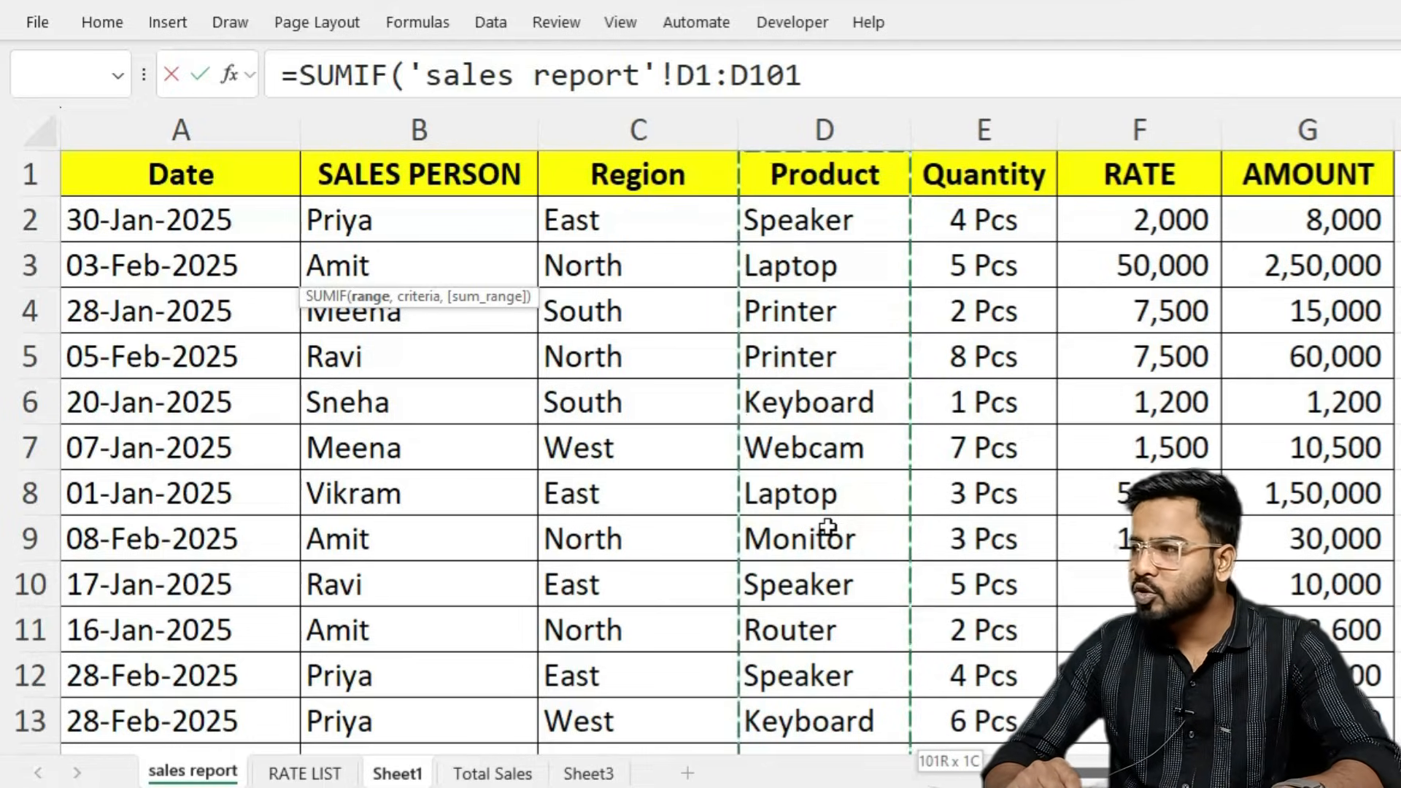
key("F4")
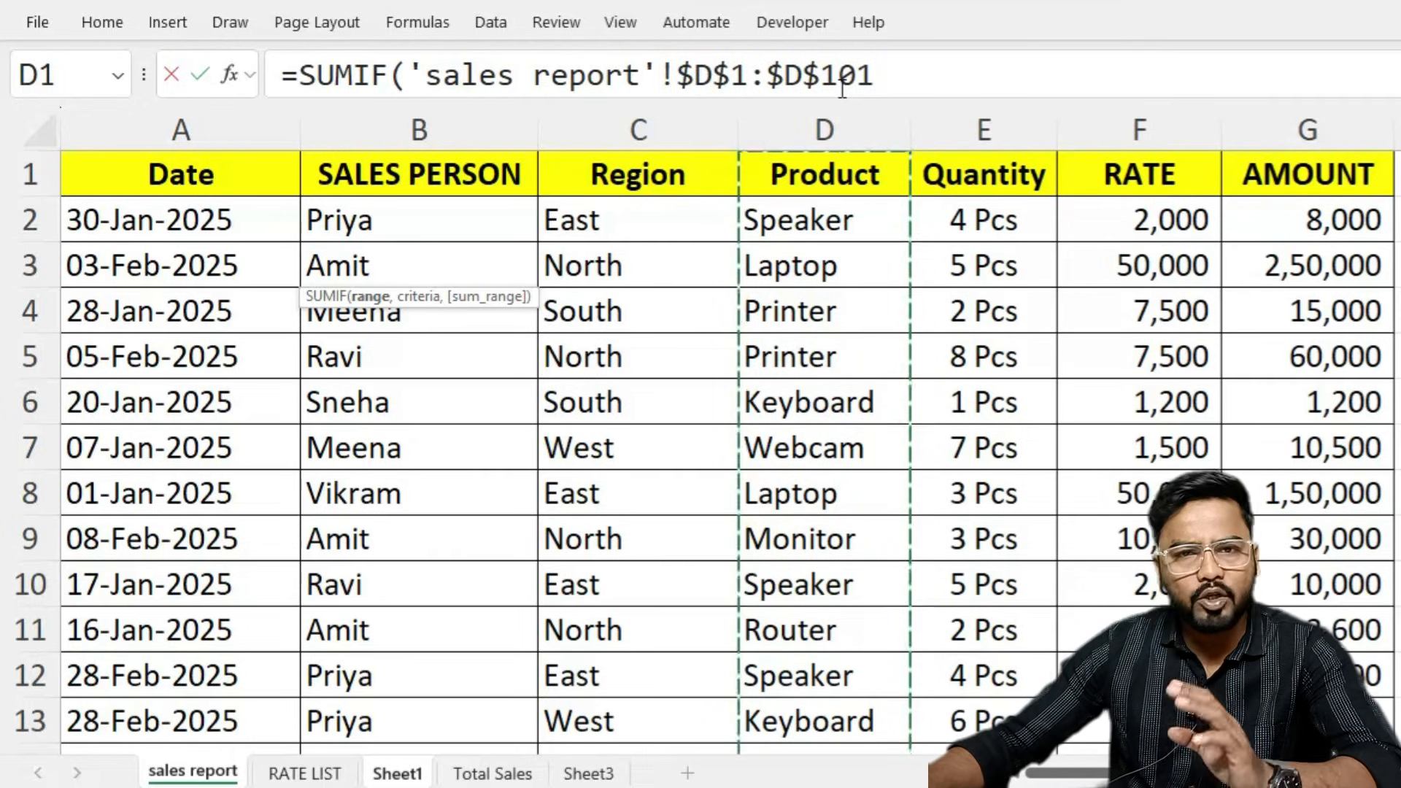
- Add the Laptop cell, Sheet1!A2, as the criteria of the SUMIF formula in B2
type(",Sheet1!")
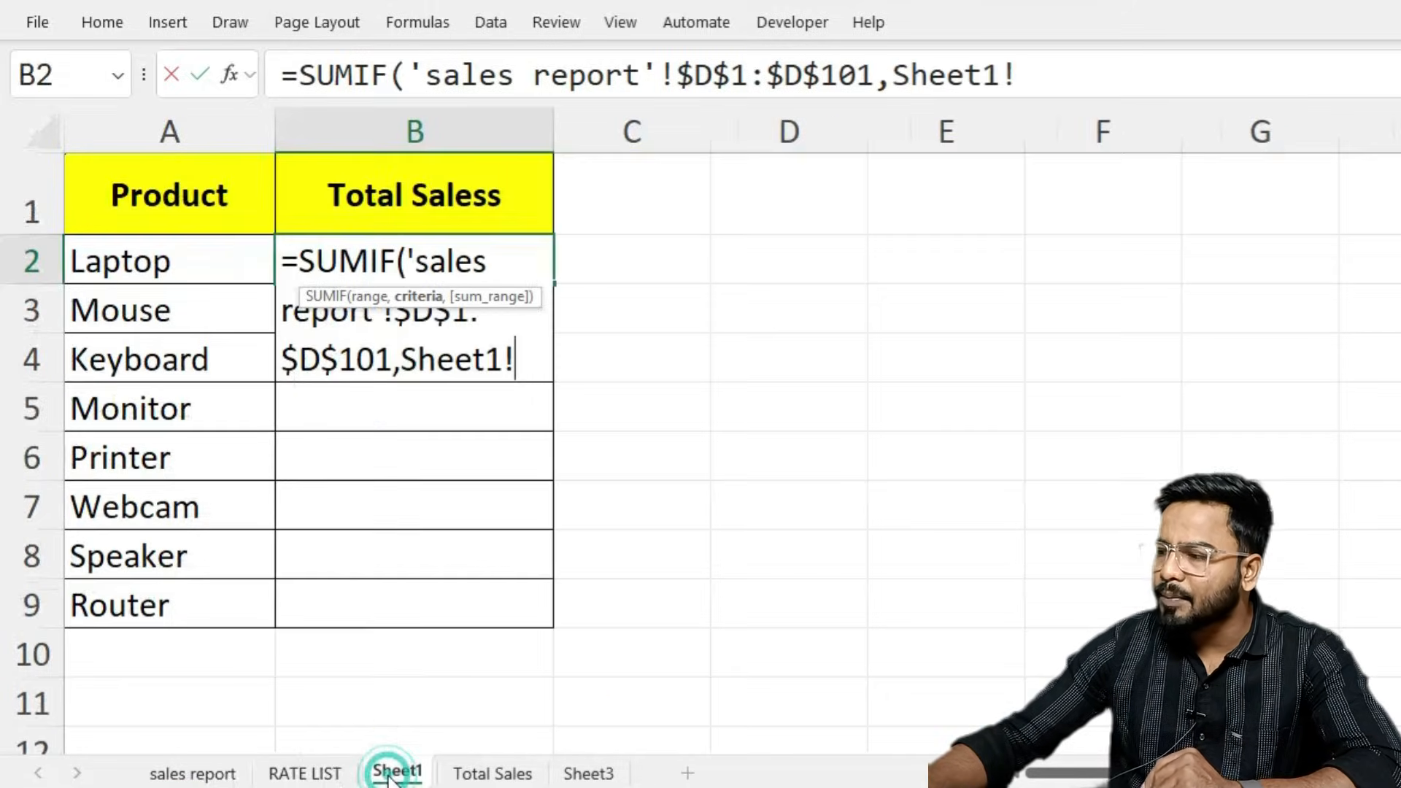
left_click(396, 773)
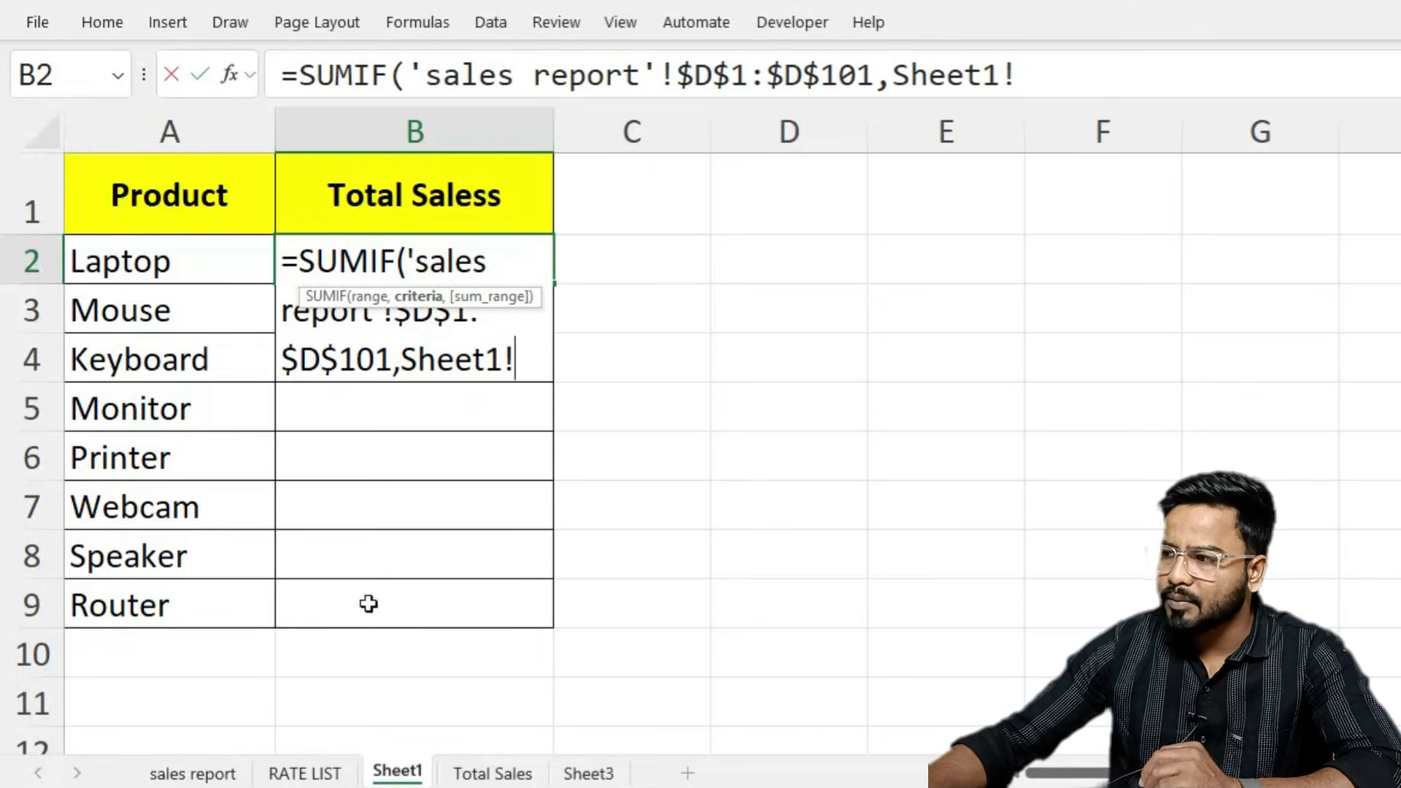
left_click(143, 267)
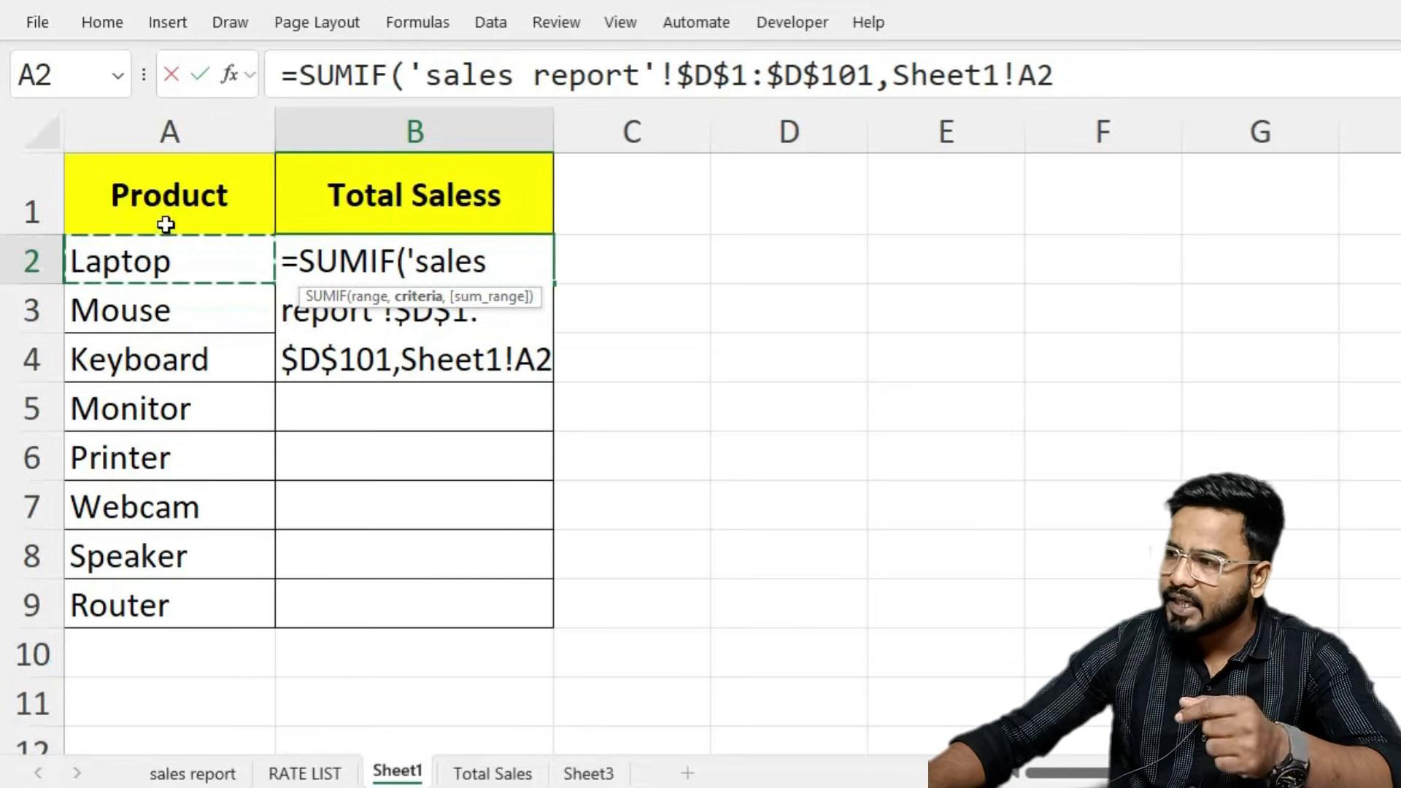
left_click(162, 262)
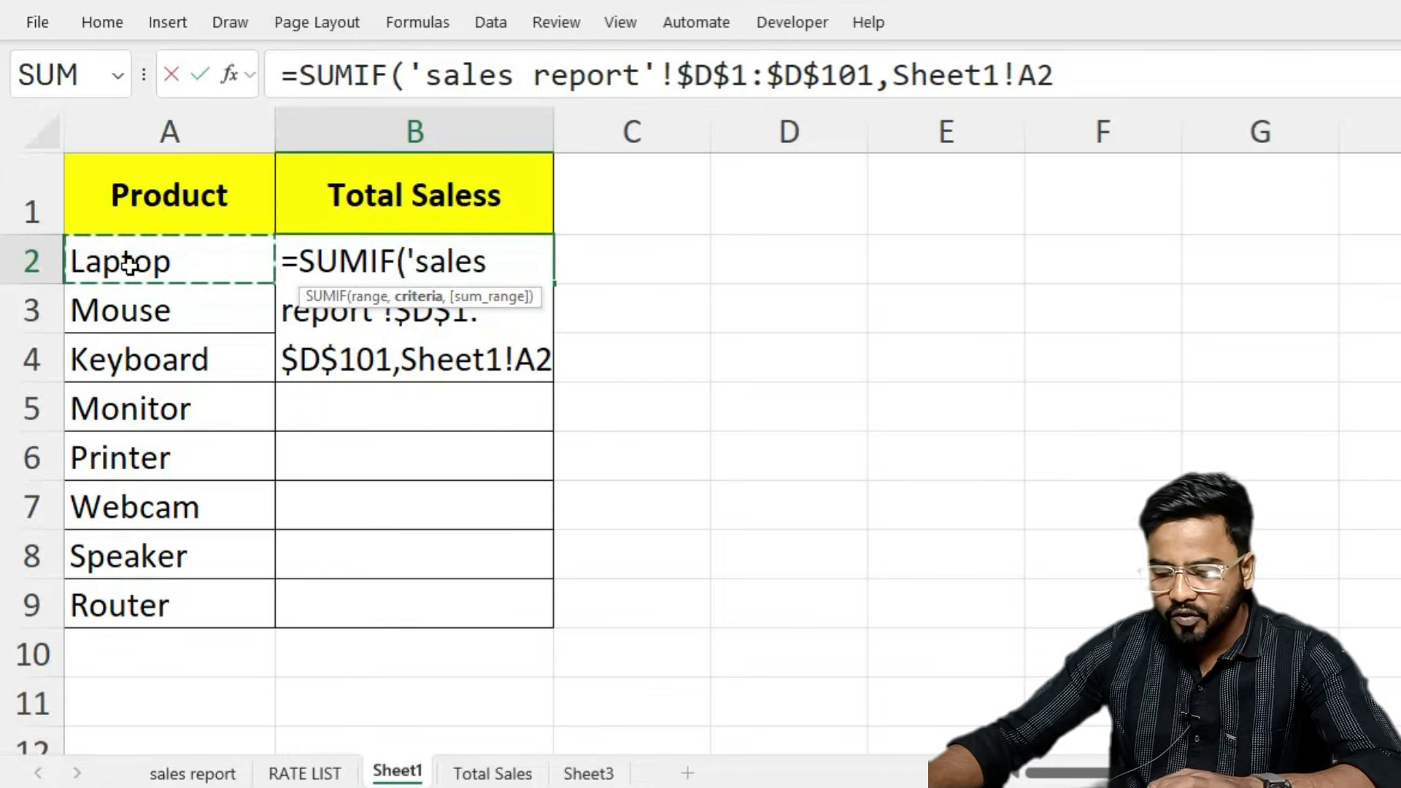
type(",")
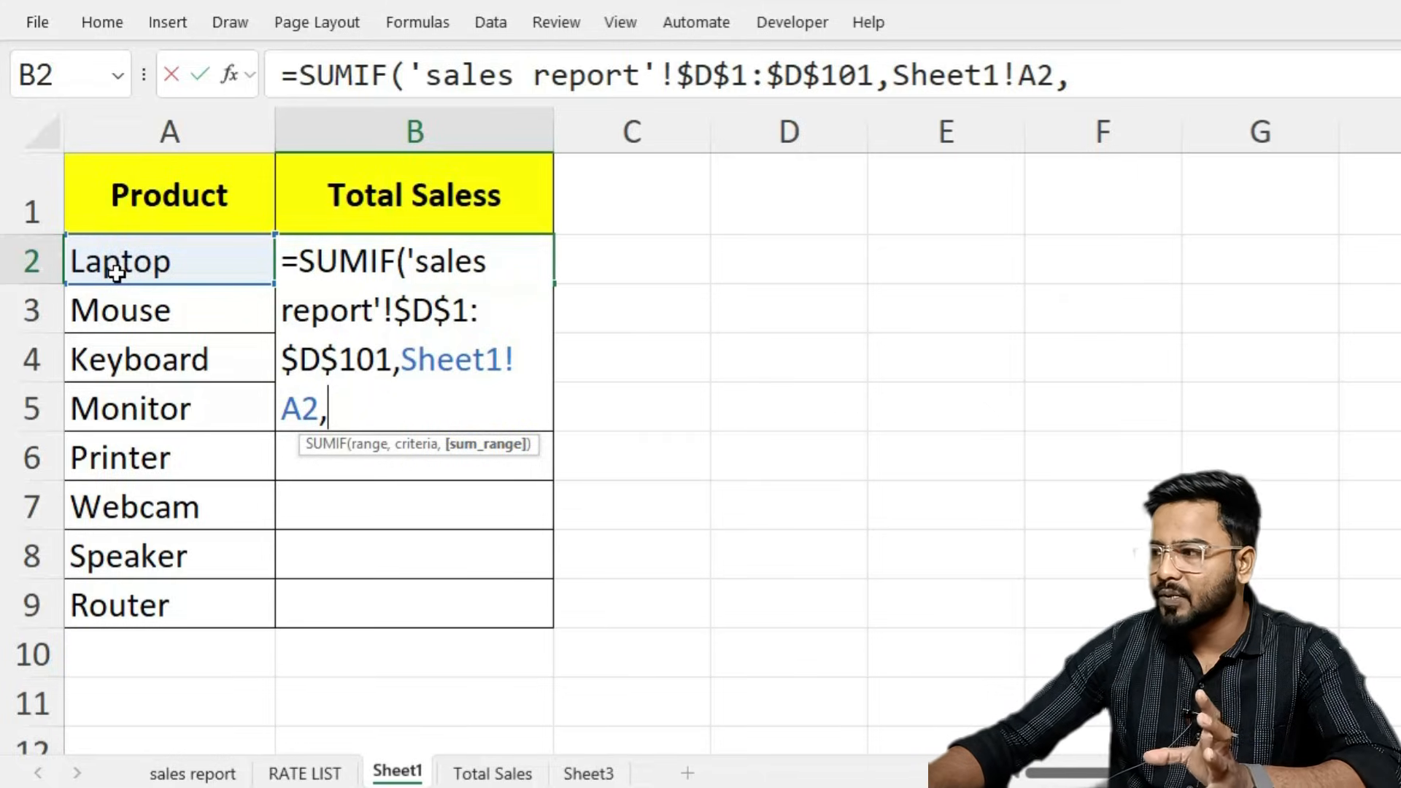
- Finish the SUMIF with the sales report's AMOUNT column, locked as $G$1:$G$101, as the sum range and fill the formula down to B9
left_click(231, 777)
left_click(1282, 177)
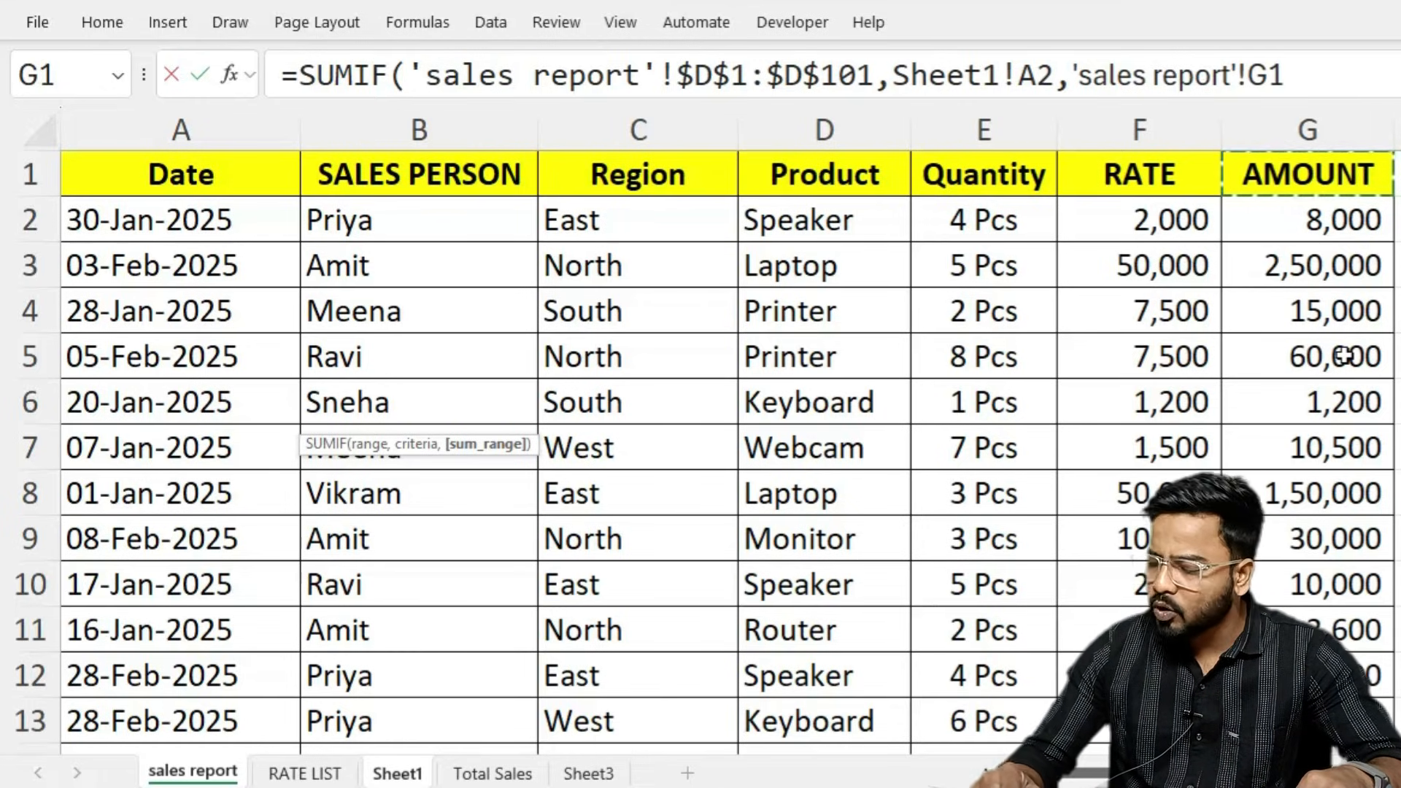
key("ctrl+shift+Down")
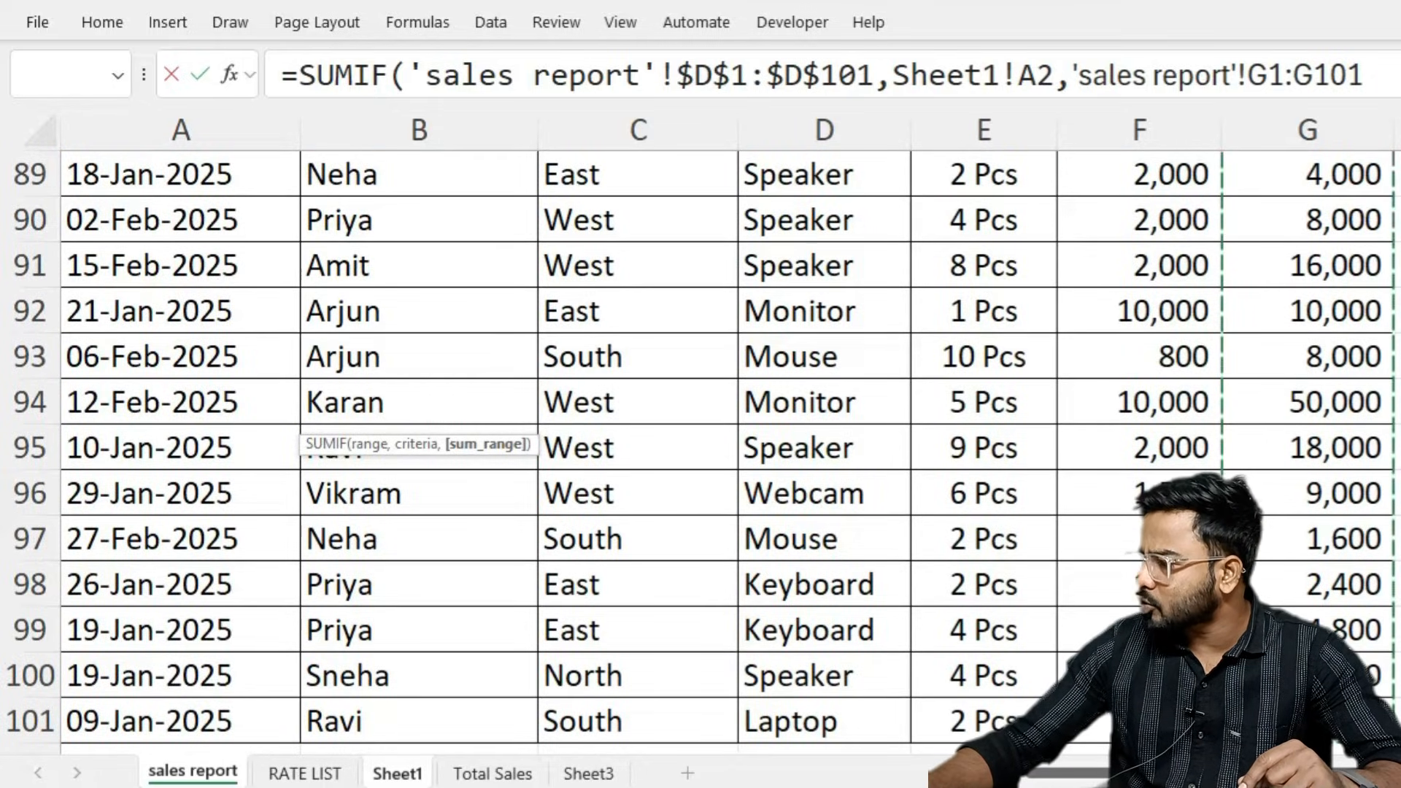
scroll(700, 452, "up", 20)
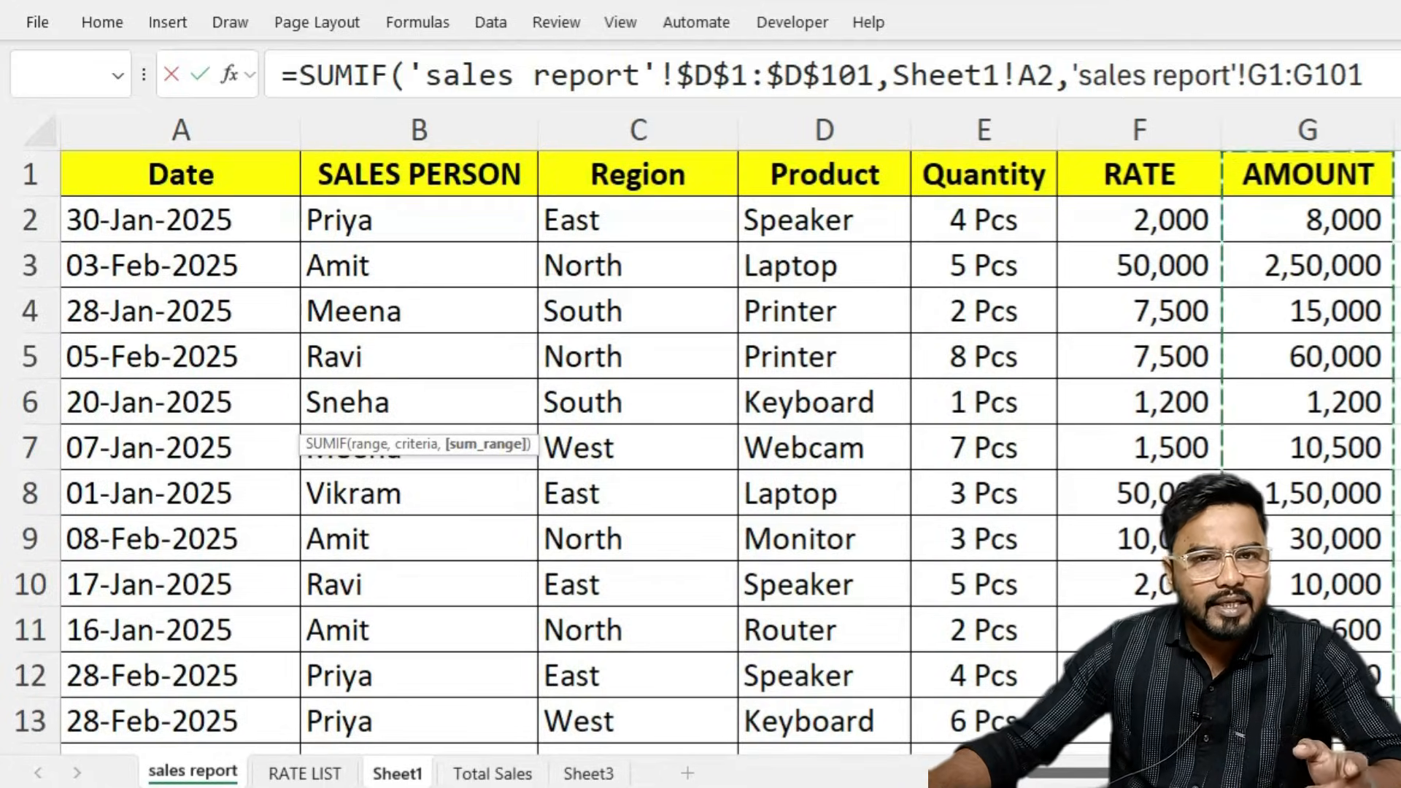
key("F4")
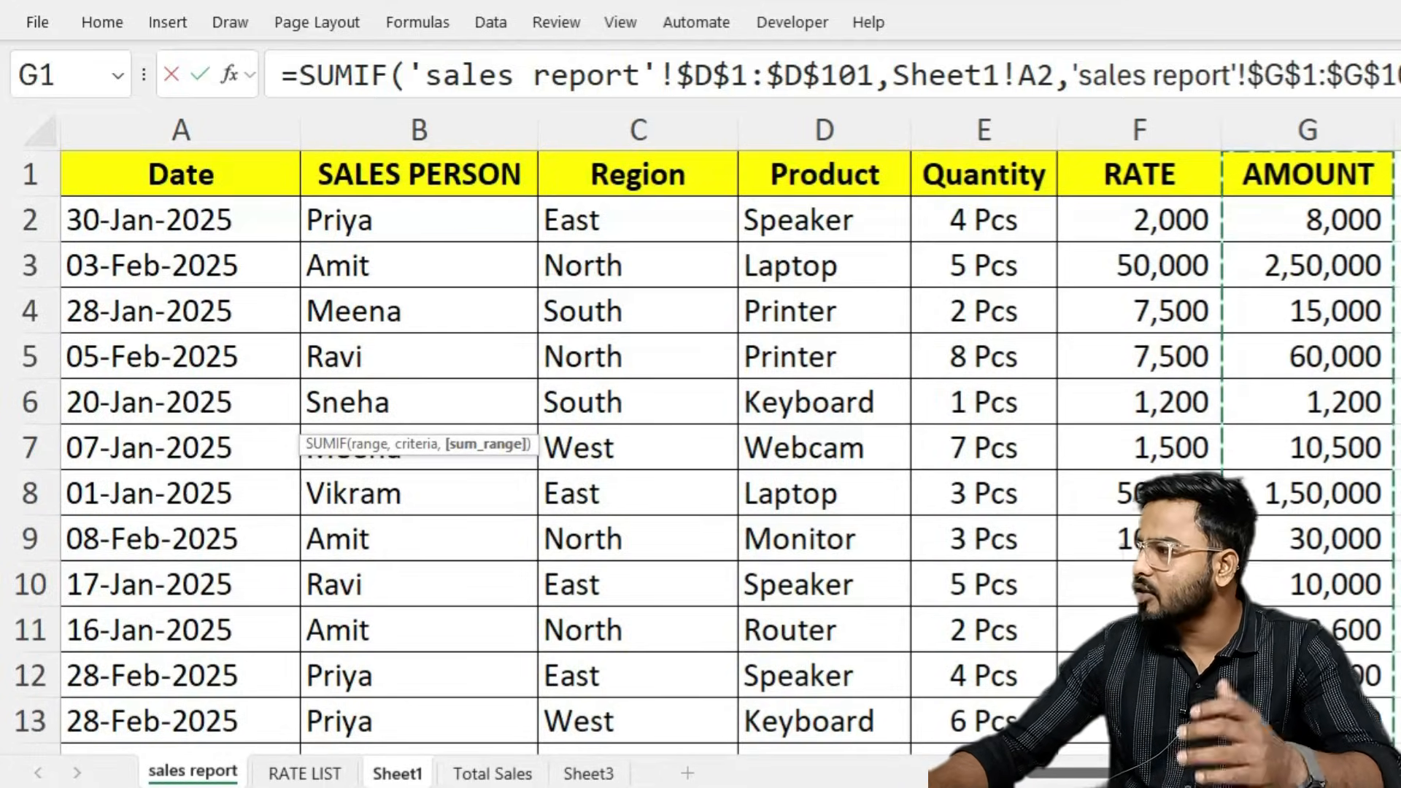
key("Return")
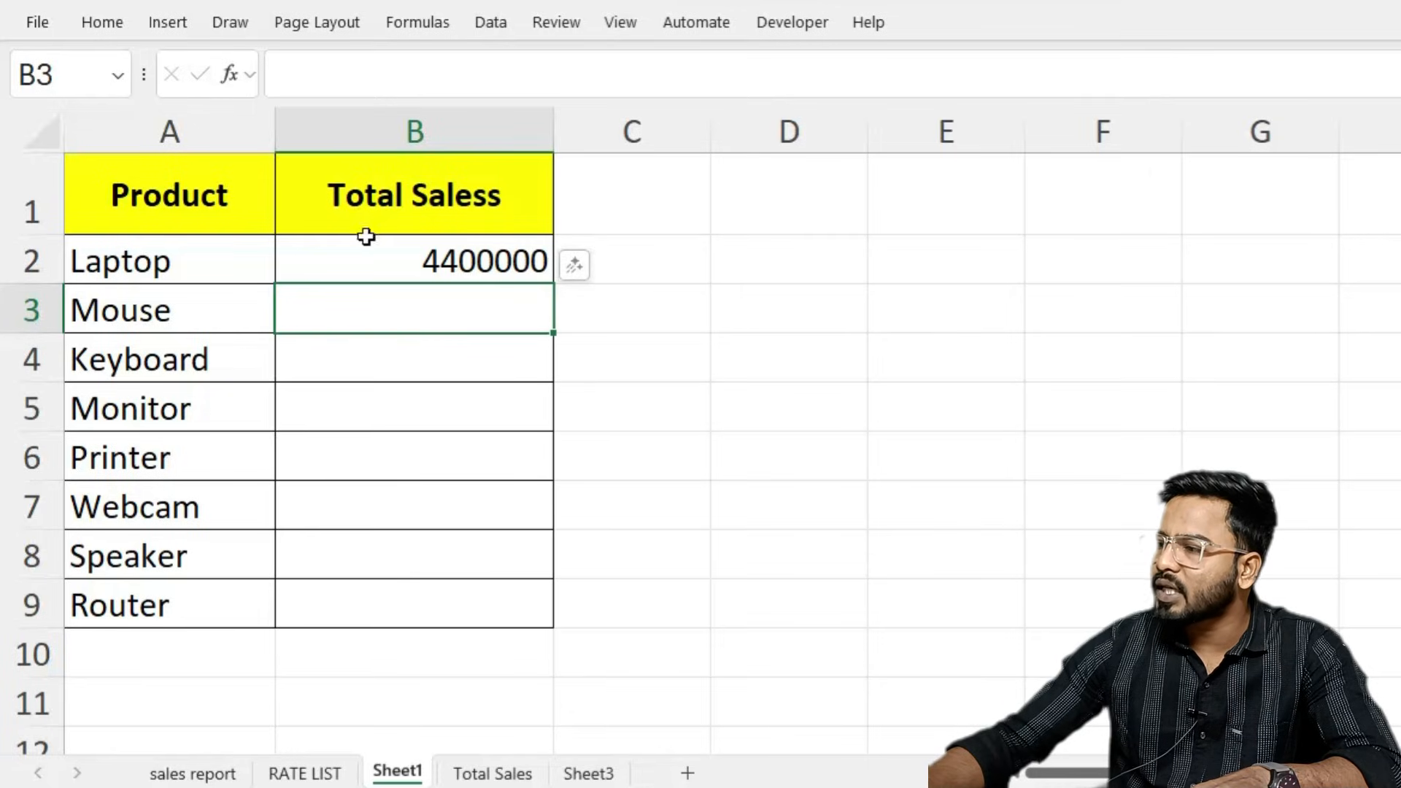
left_click(453, 258)
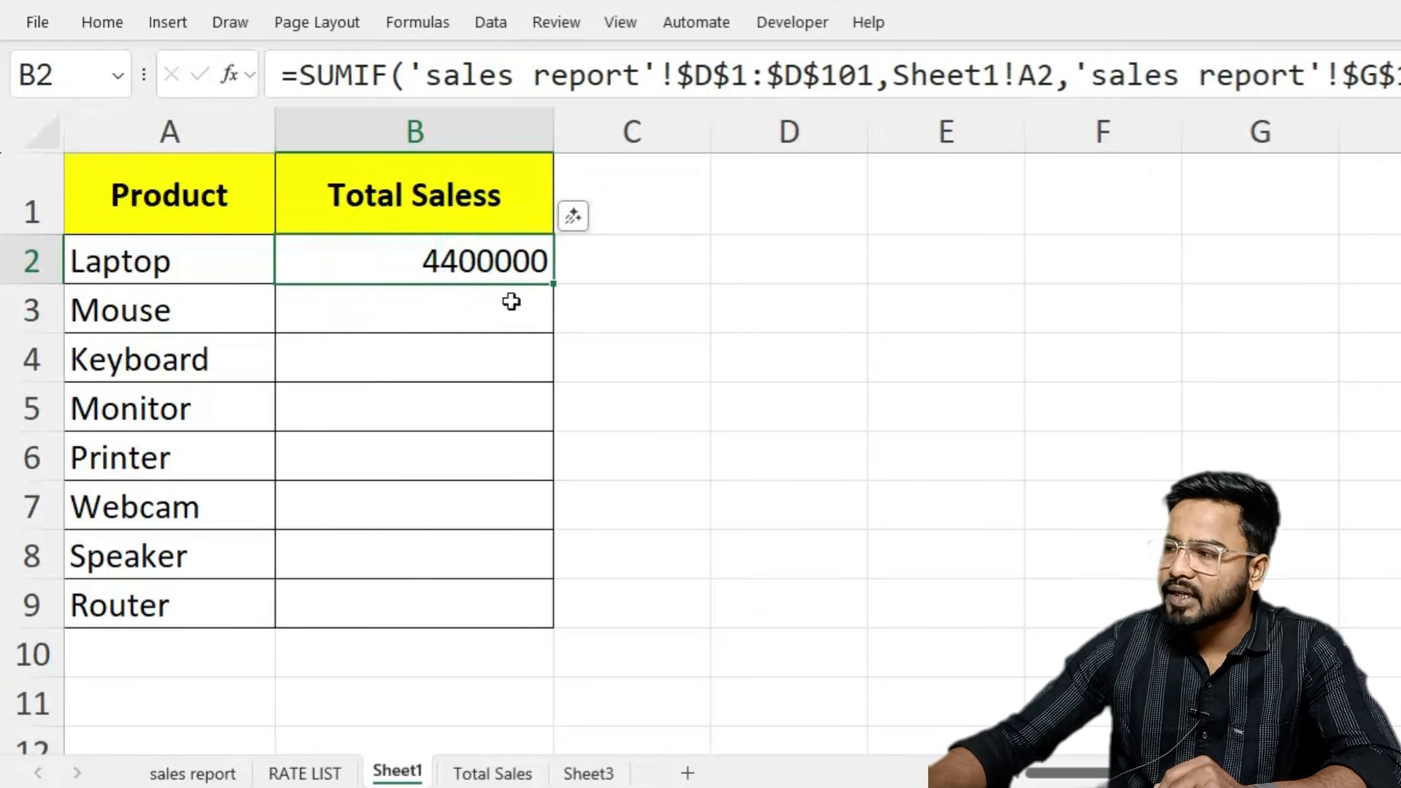
double_click(556, 284)
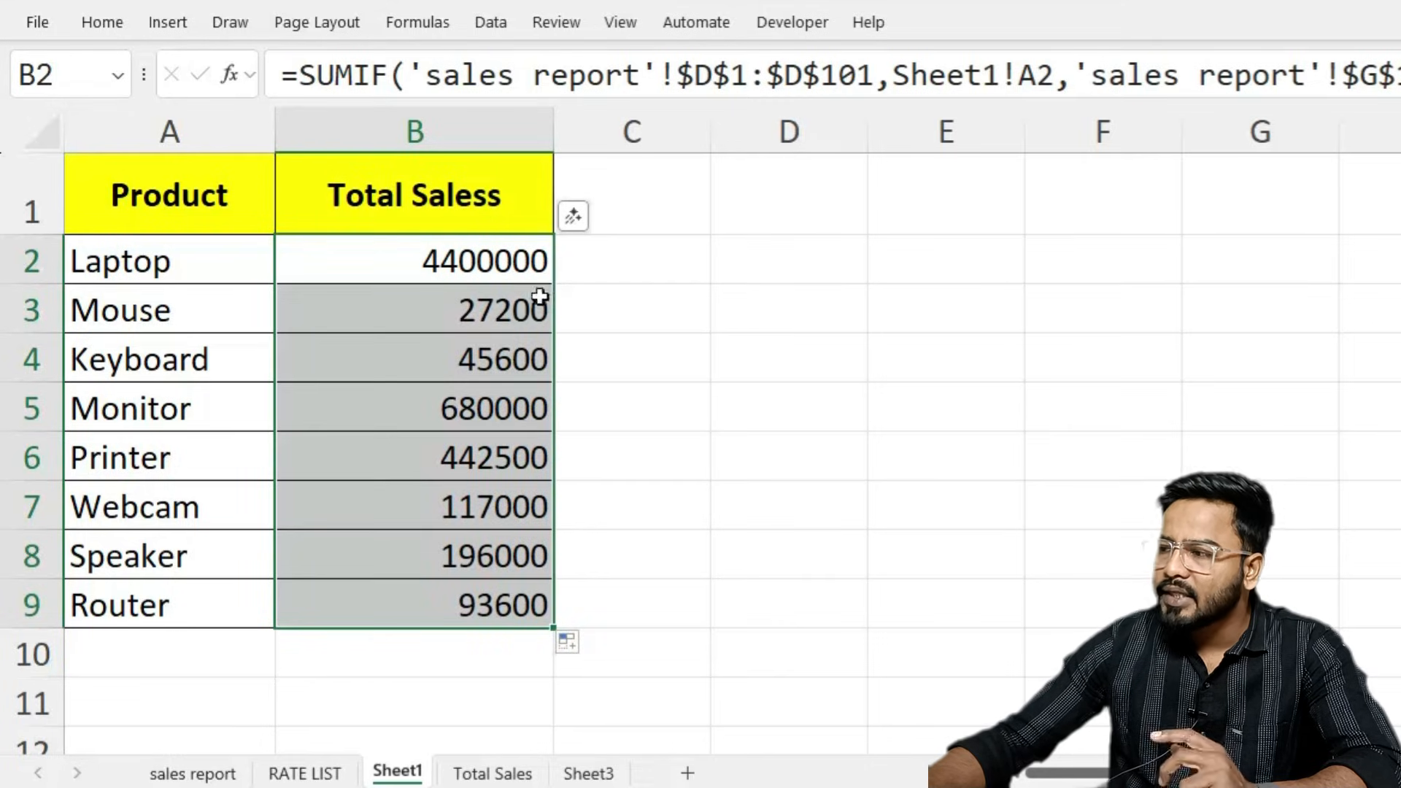
- Inspect the filled SUMIF formulas in B3 and B4, checking the locked range and the product criteria reference
left_click(541, 307)
double_click(542, 308)
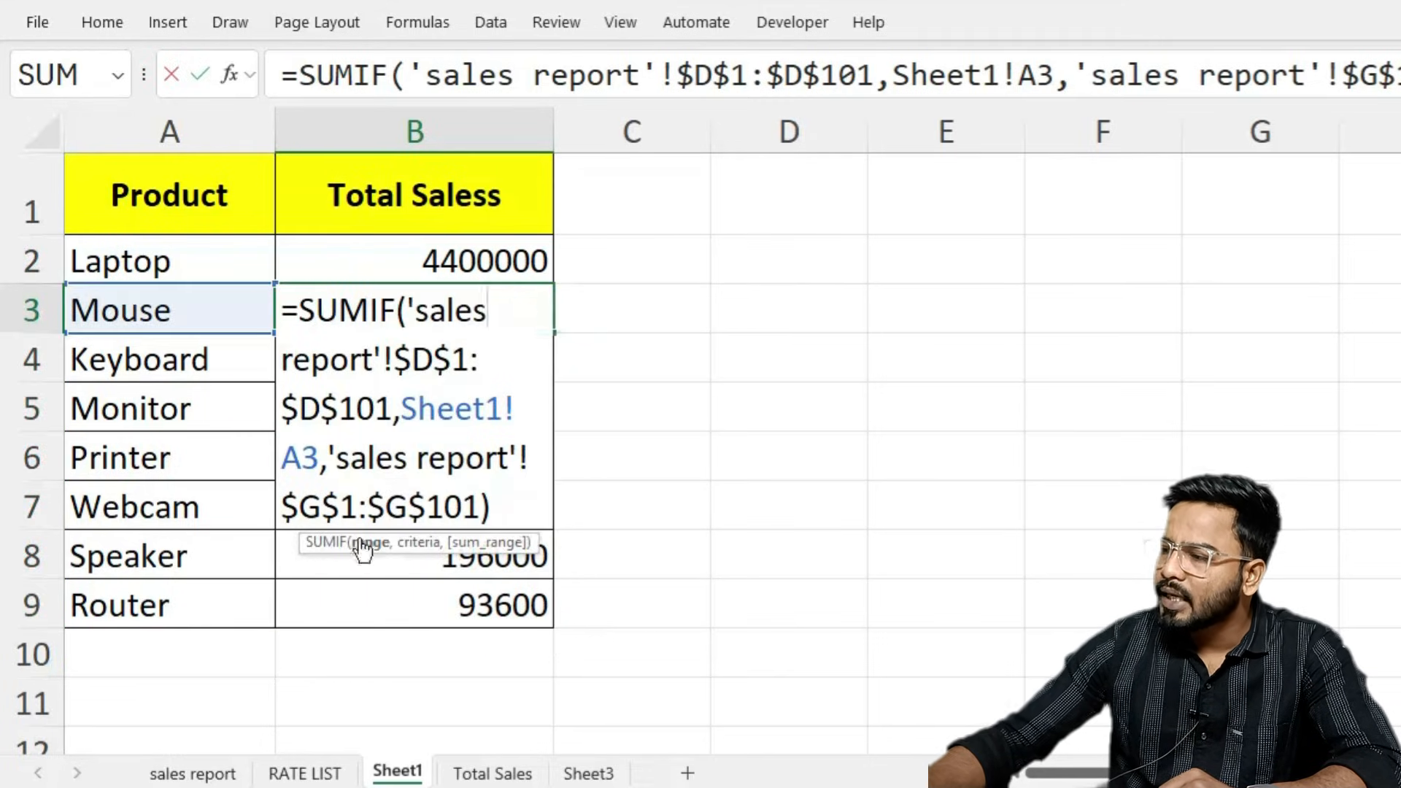
left_click_drag(388, 407, 261, 386)
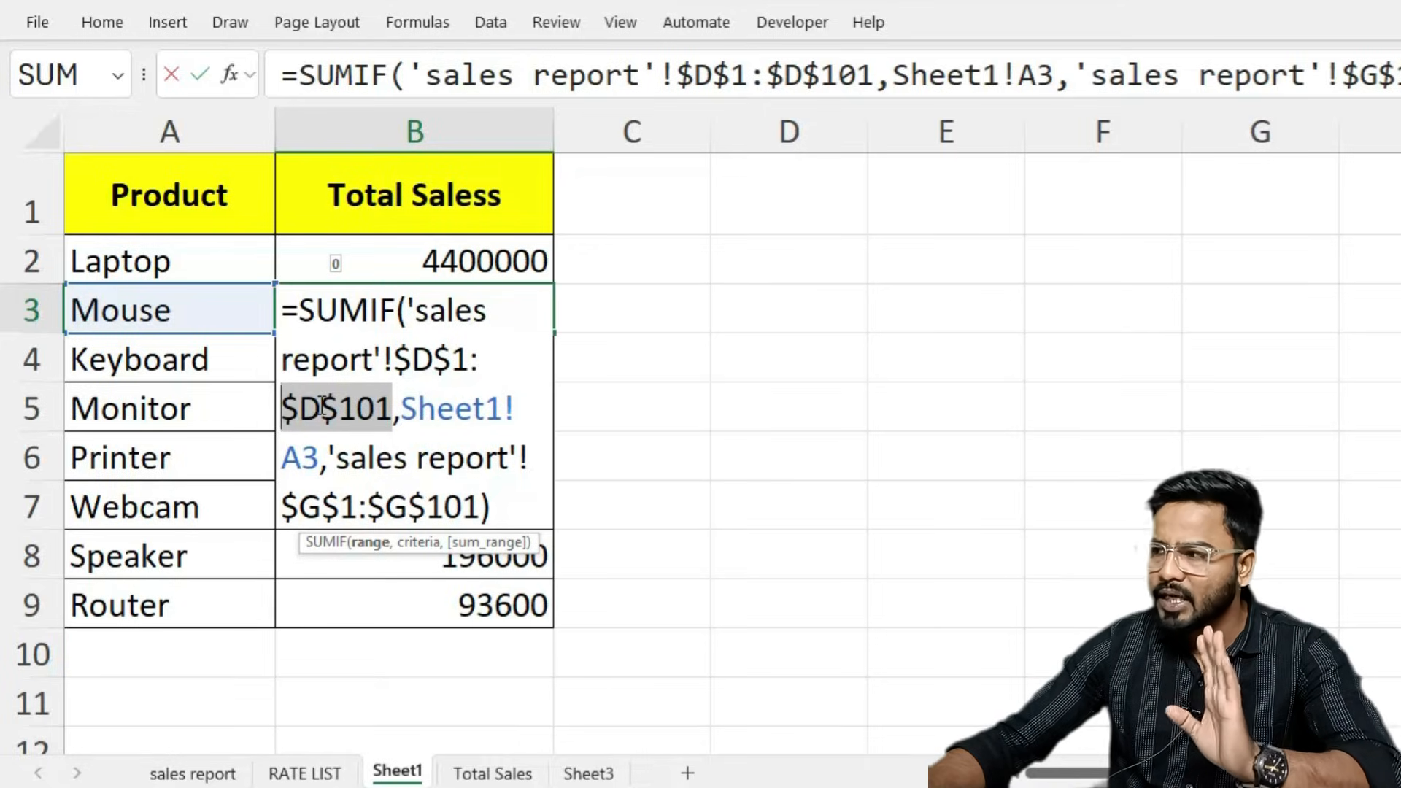
double_click(313, 457)
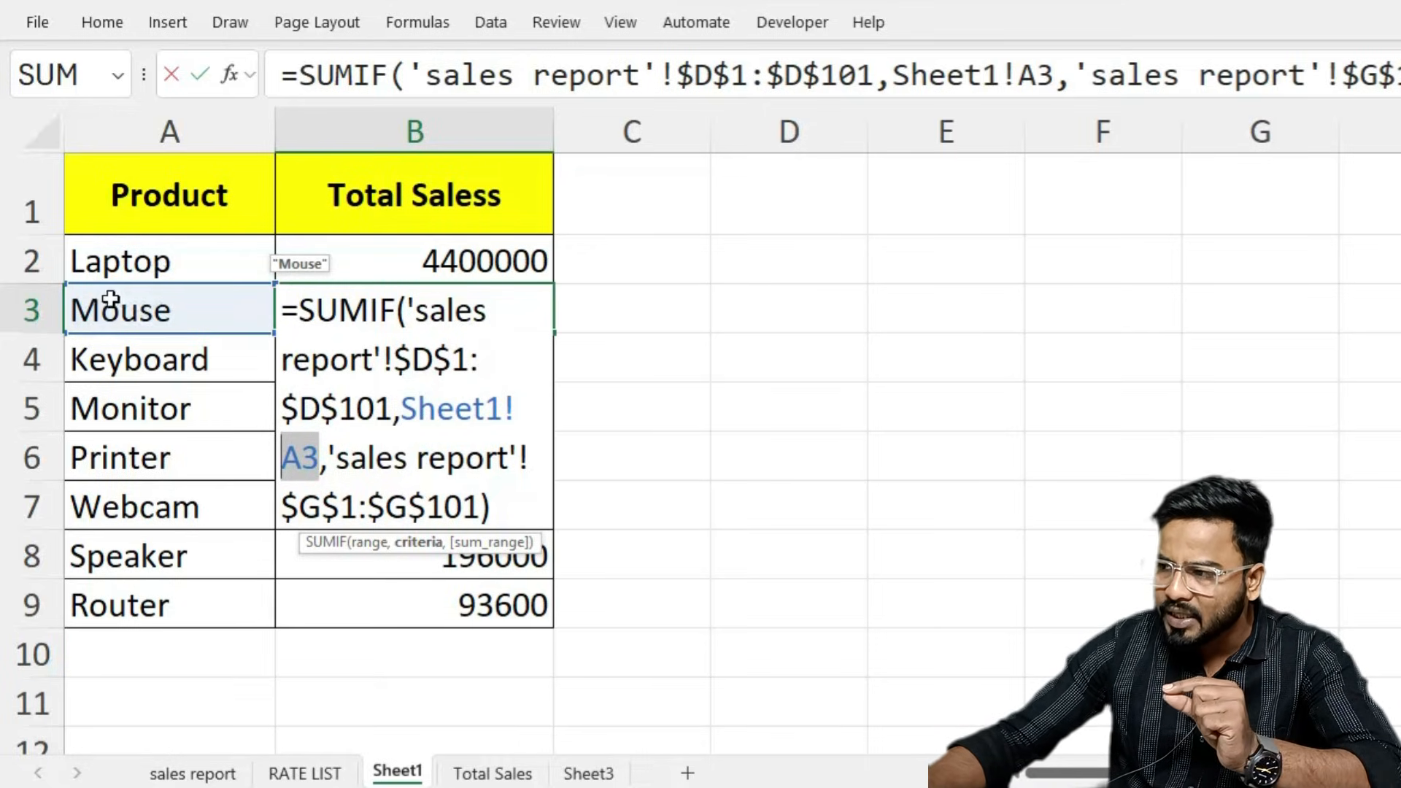
key("Return")
double_click(434, 358)
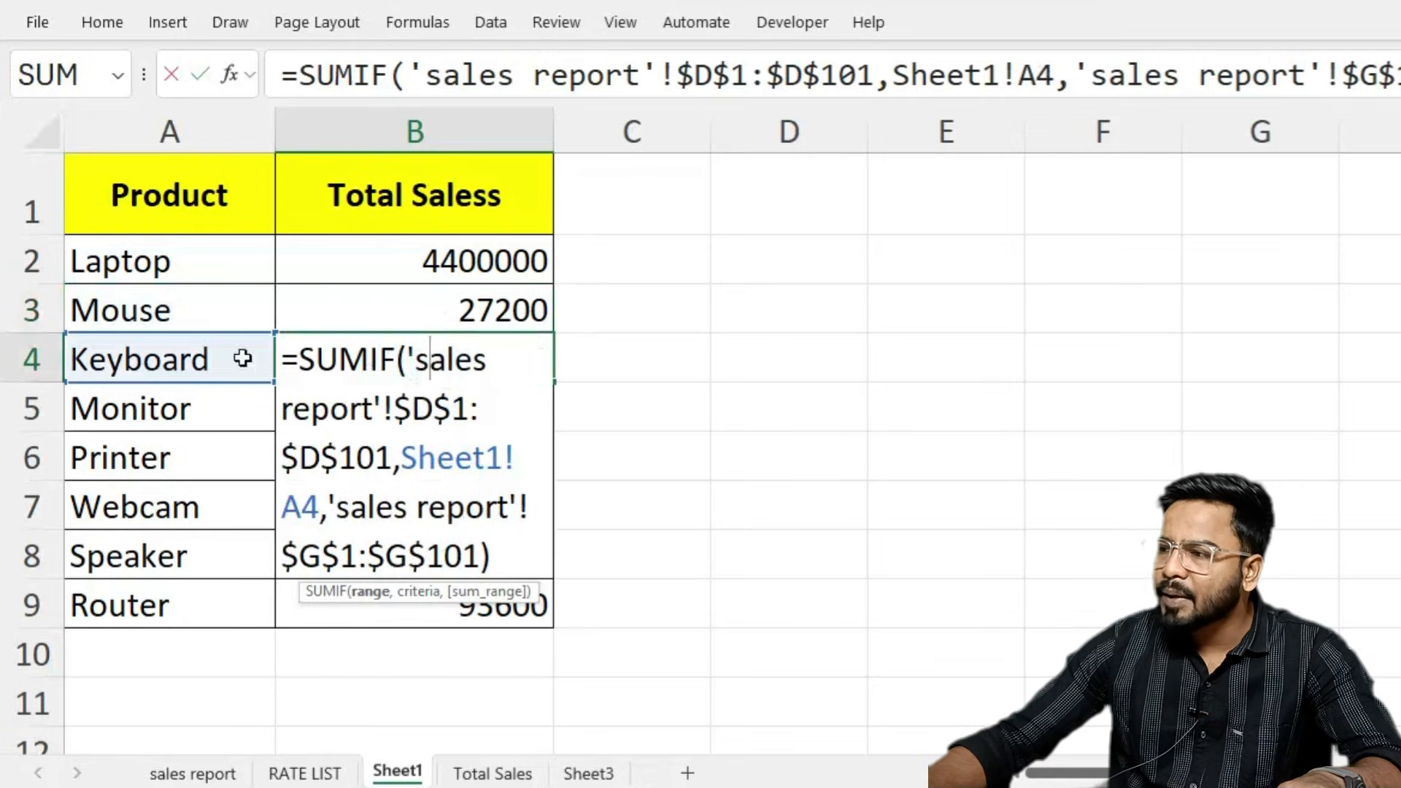
key("Escape")
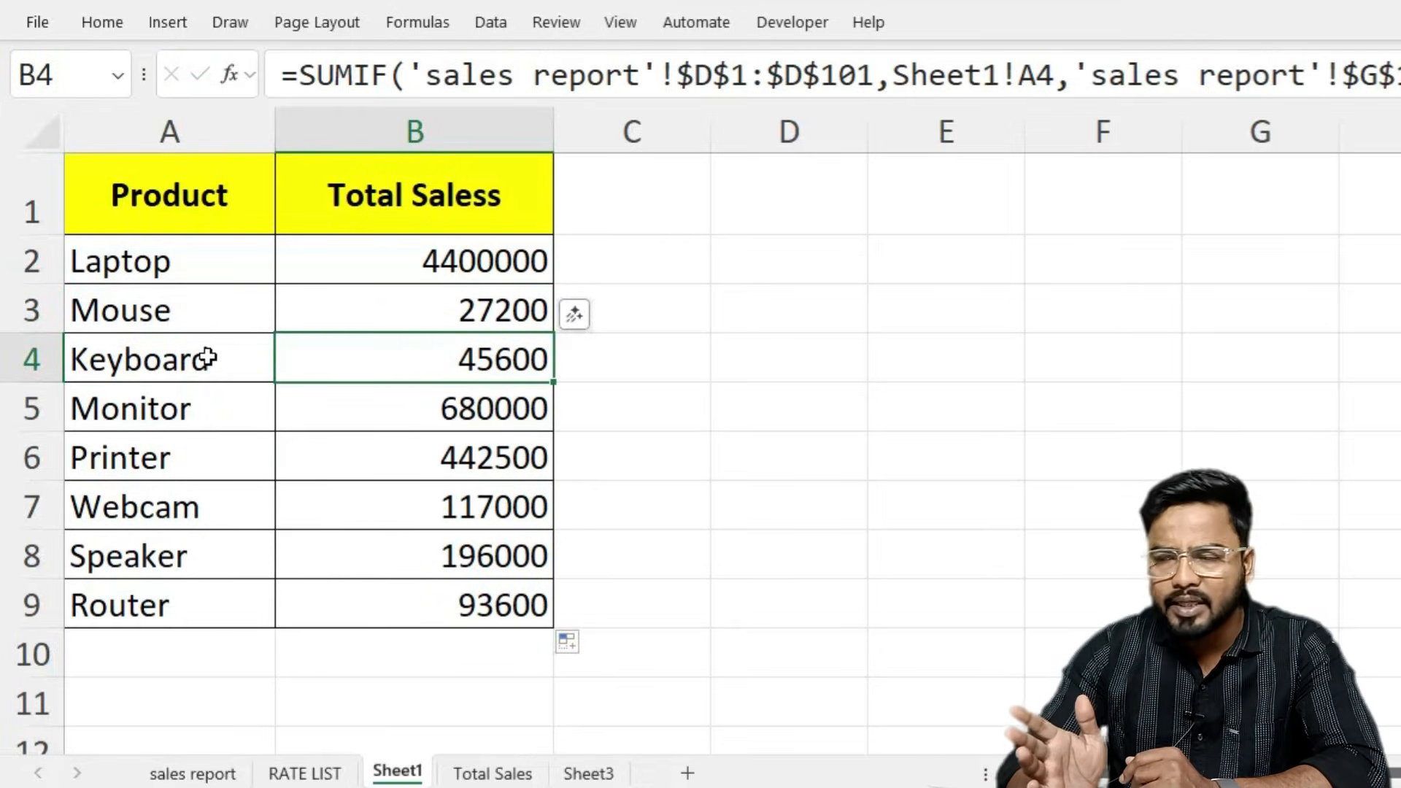
- Format the totals in B2:B9 with thousands separators and no decimals, and autofit column B
left_click_drag(469, 259, 456, 620)
left_click(93, 23)
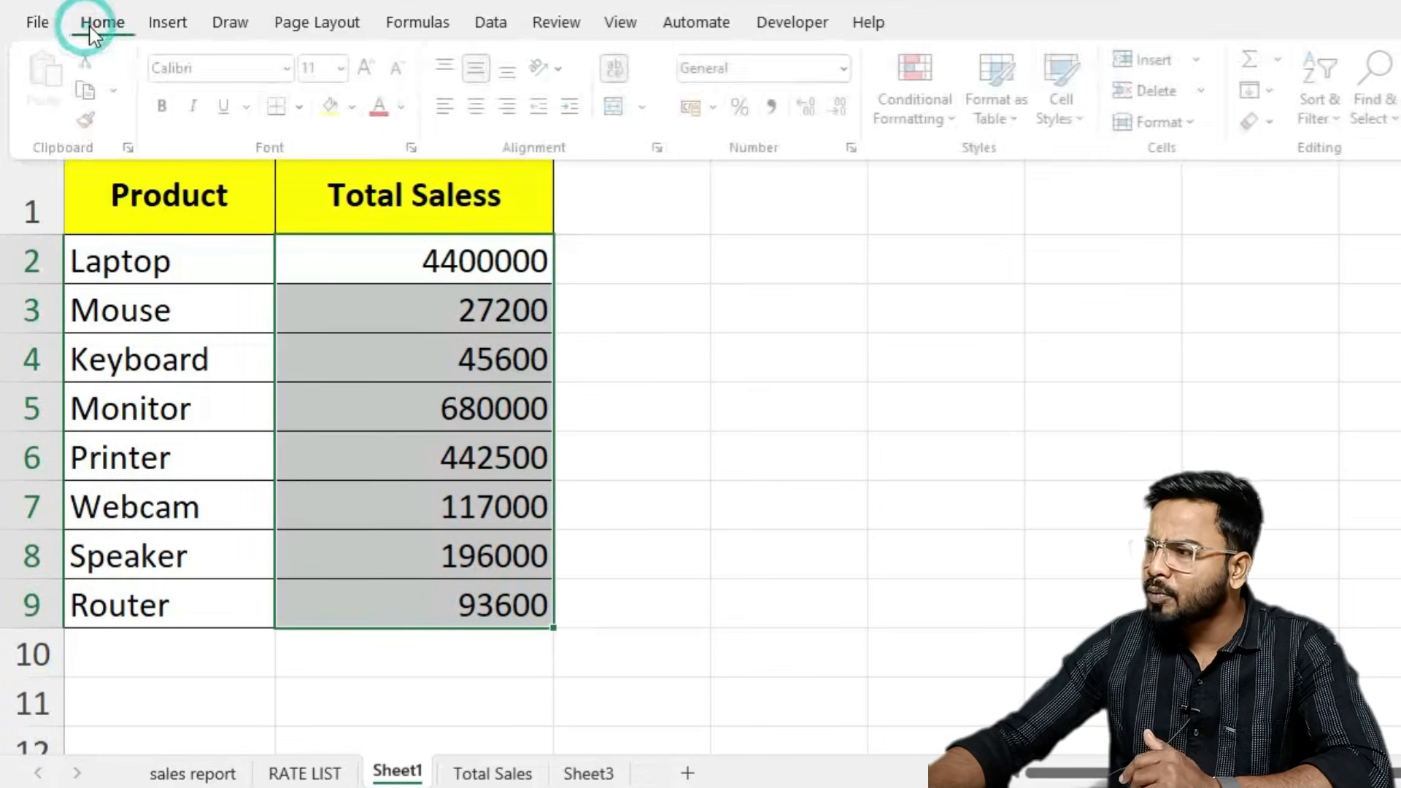
left_click(778, 107)
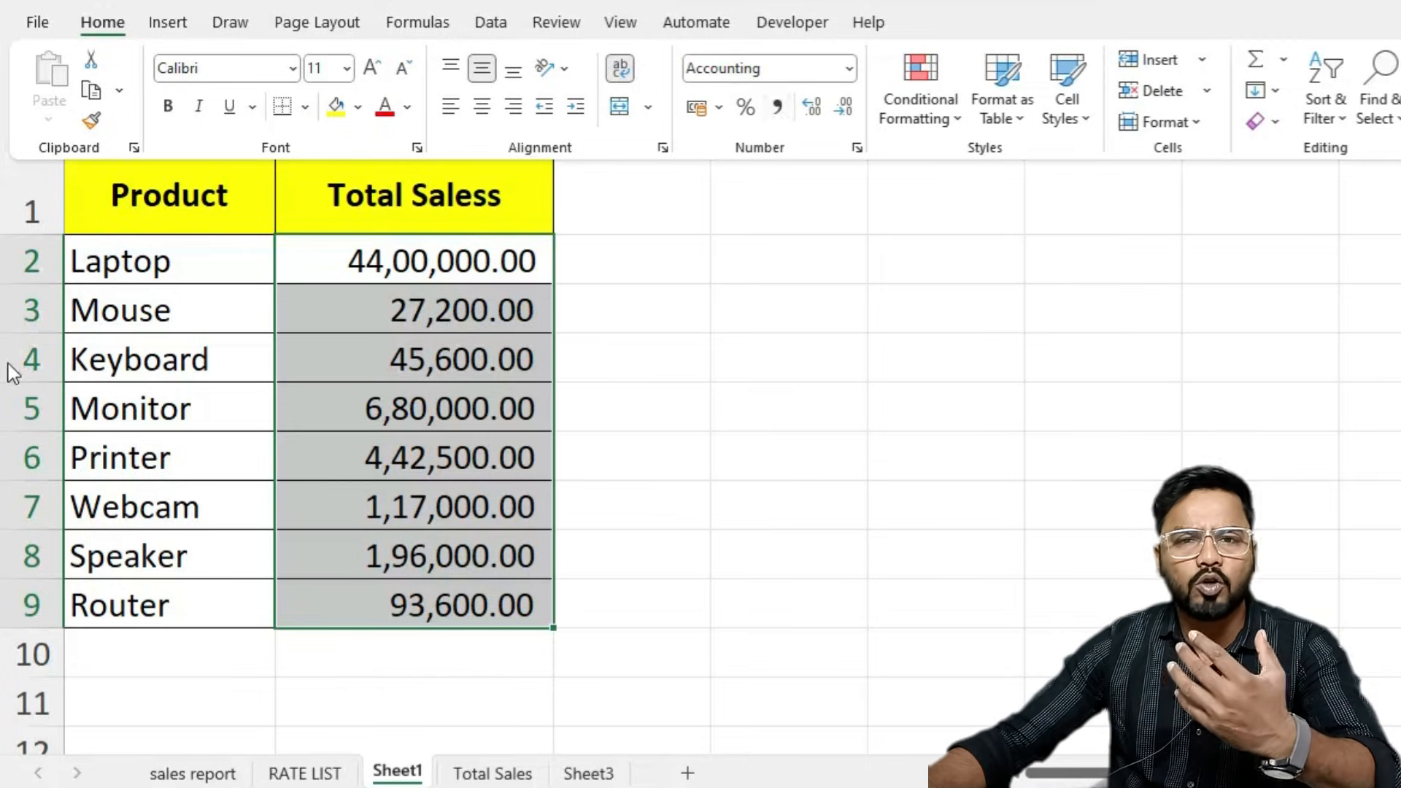
left_click(843, 107)
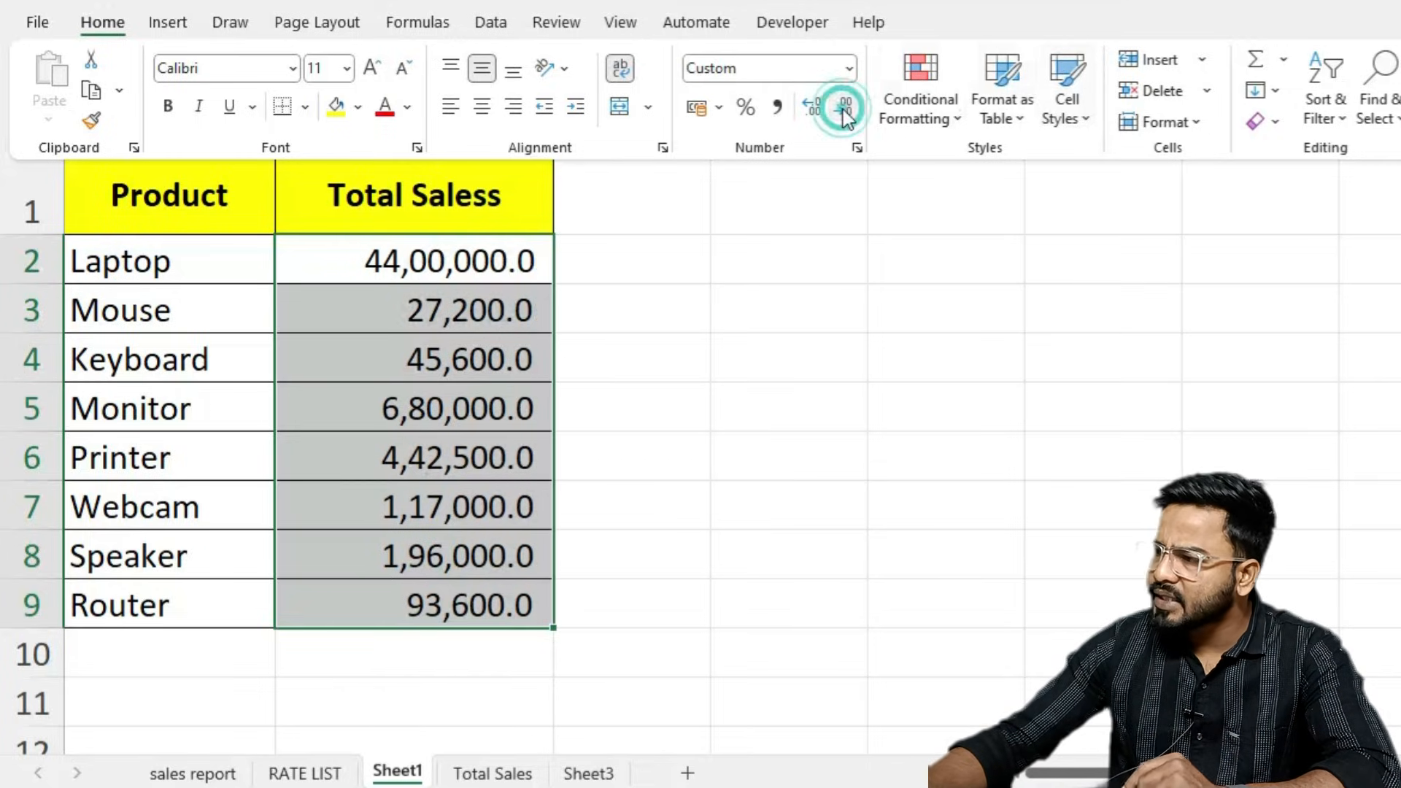
left_click(843, 107)
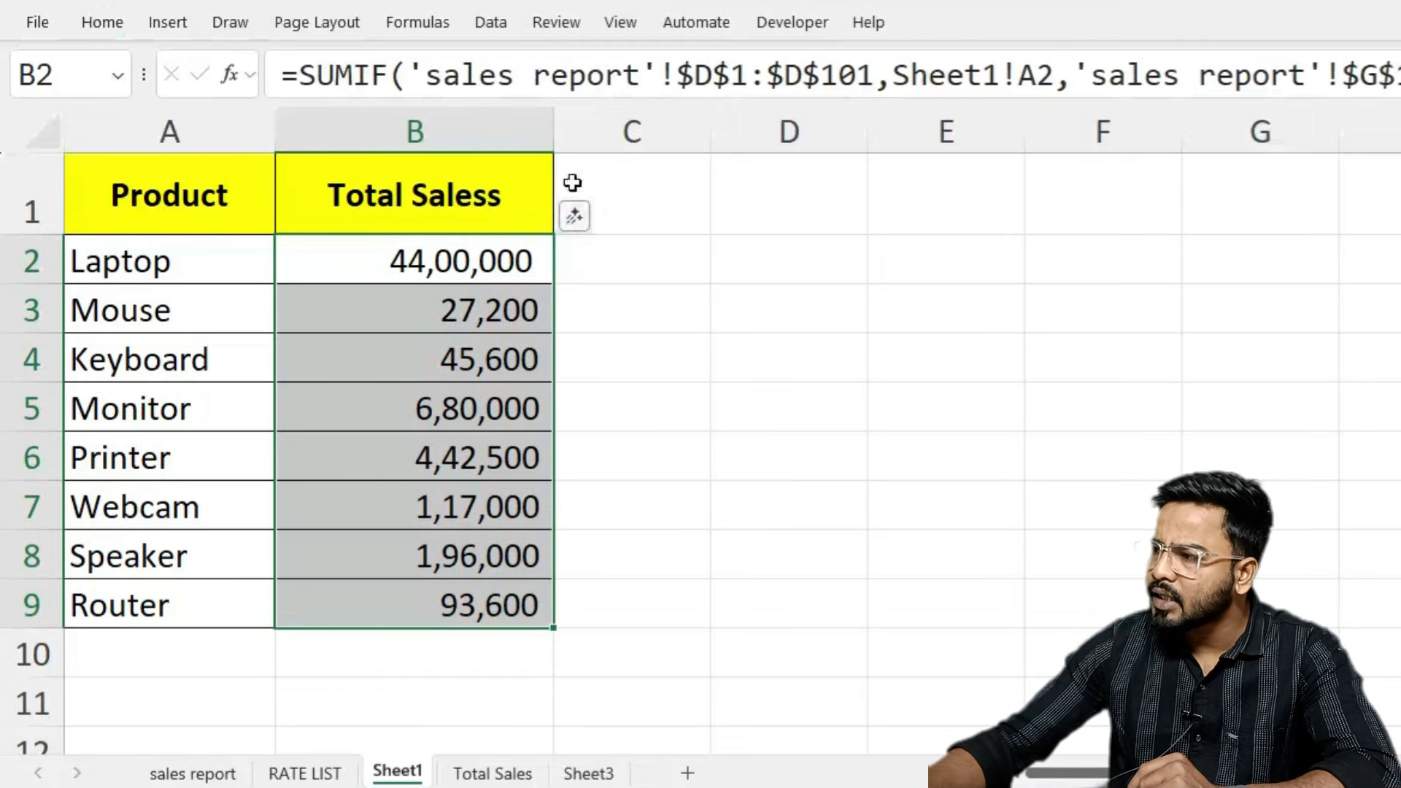
double_click(556, 121)
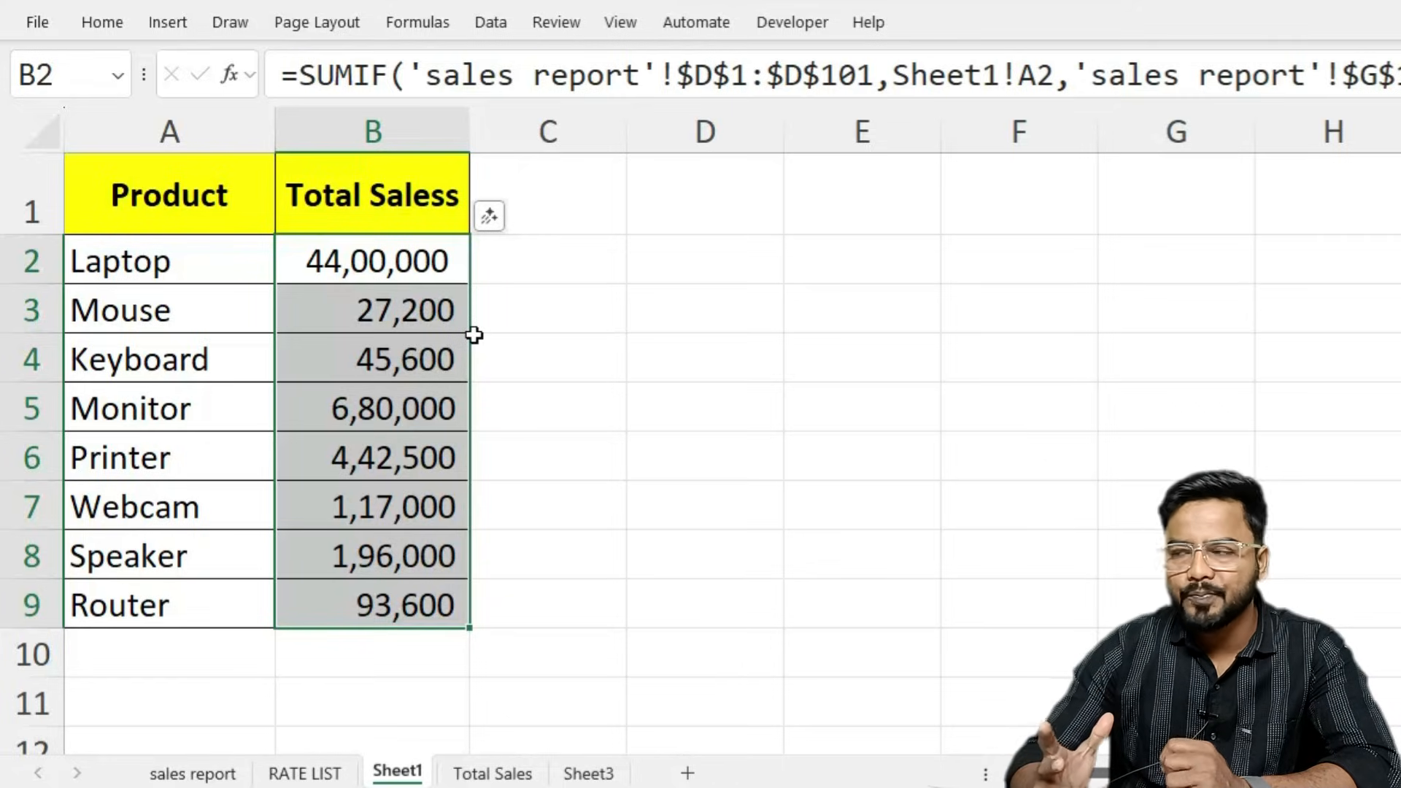
- Preview pie, clustered bar and Pareto recommendations for the product totals in A1:B9 and insert the Pareto chart
left_click_drag(138, 211, 316, 594)
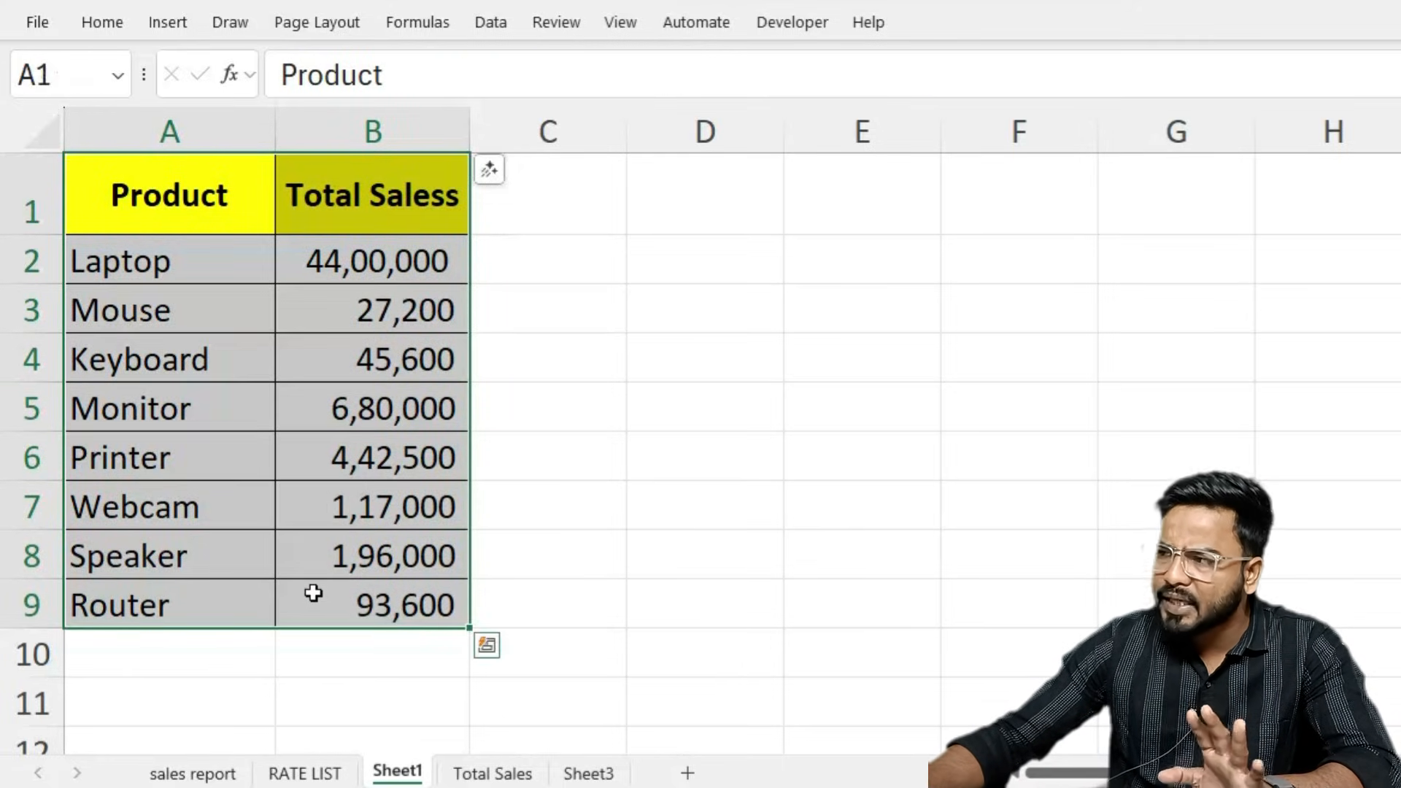
left_click(181, 26)
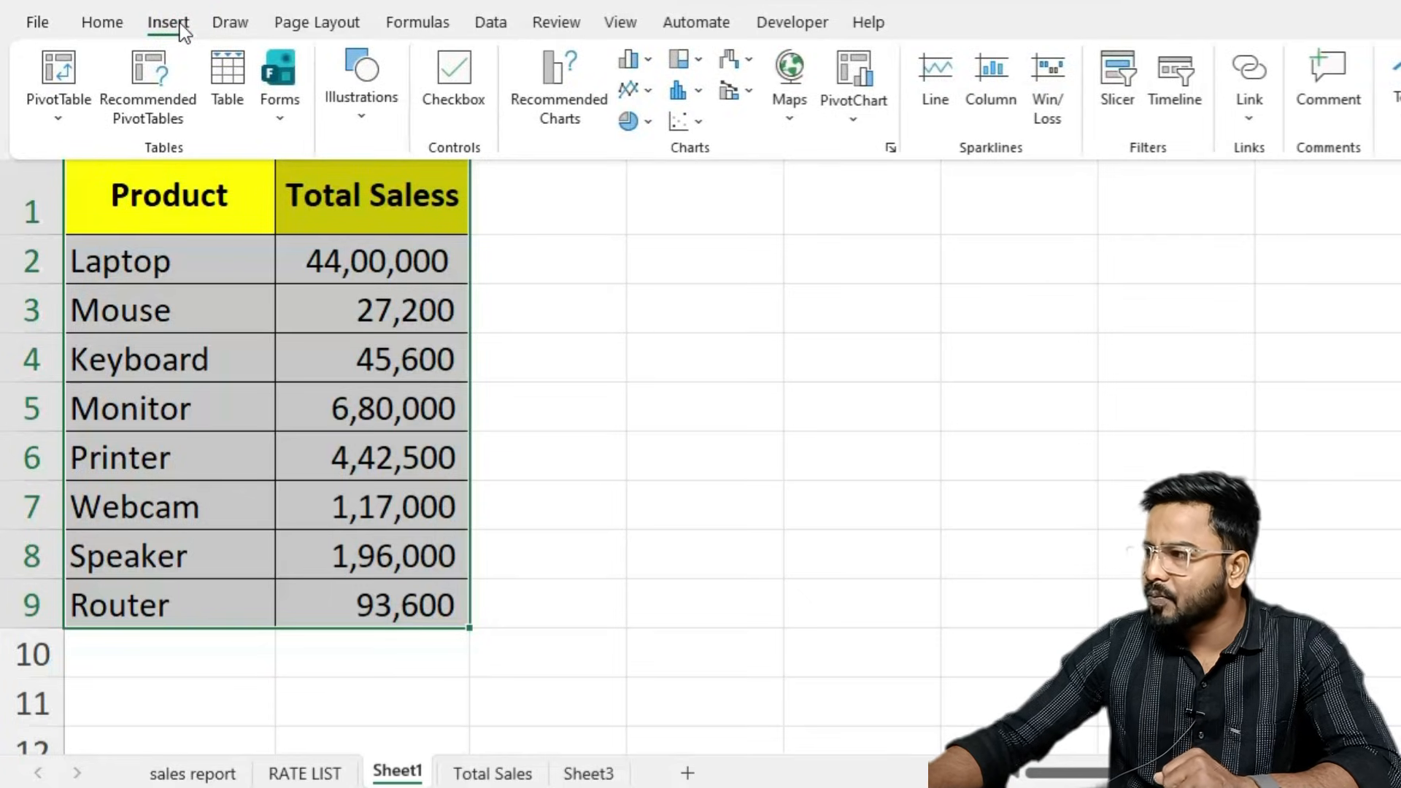
left_click(557, 93)
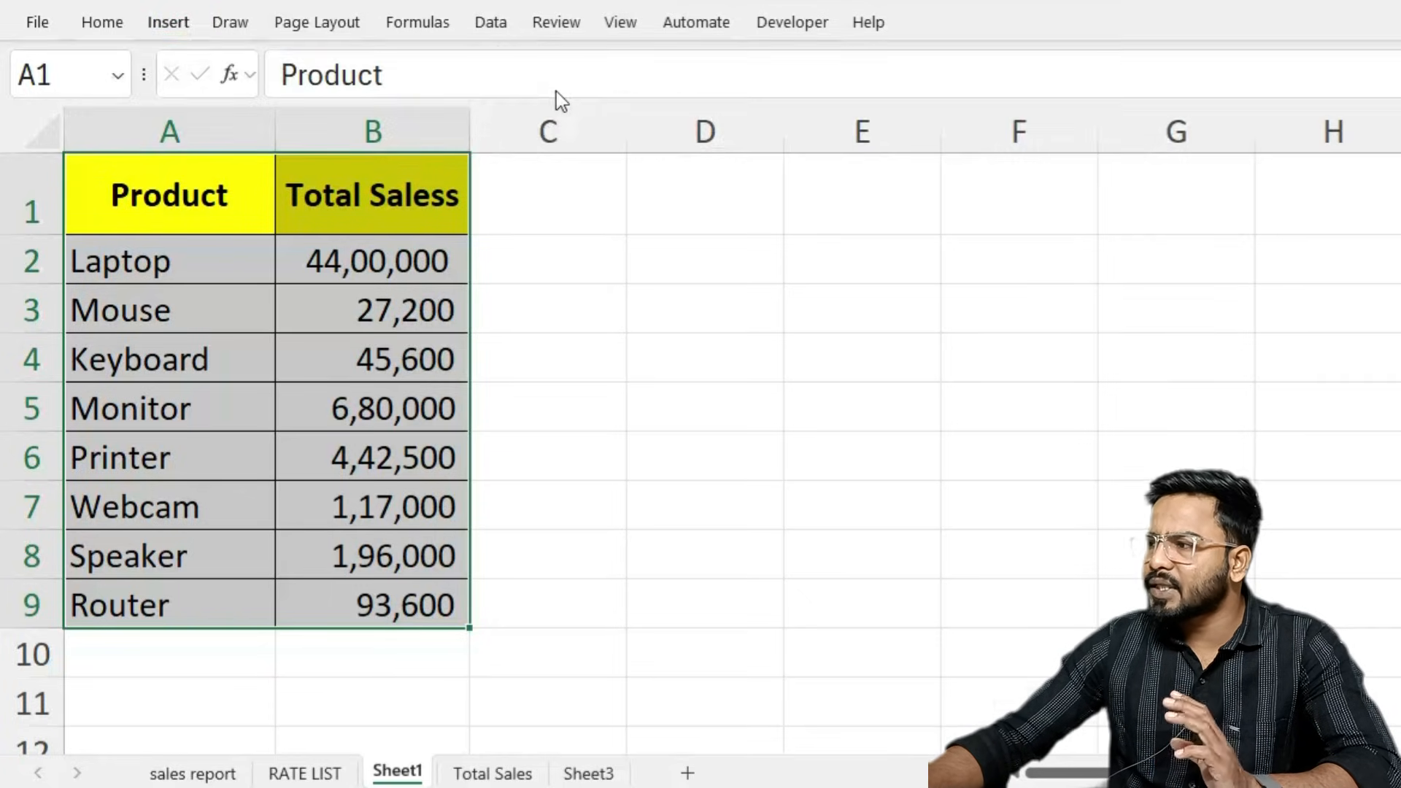
left_click_drag(677, 54, 970, 23)
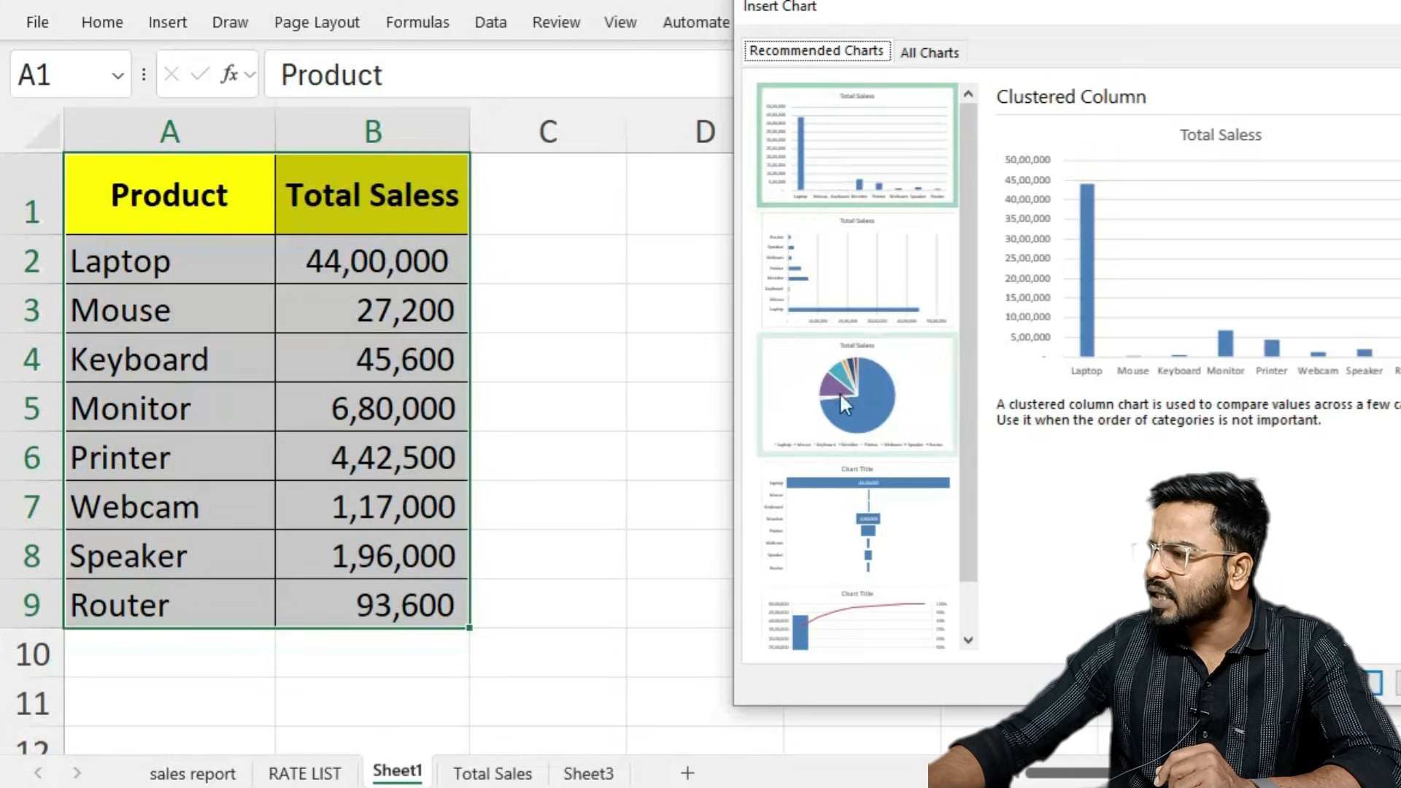
left_click(858, 404)
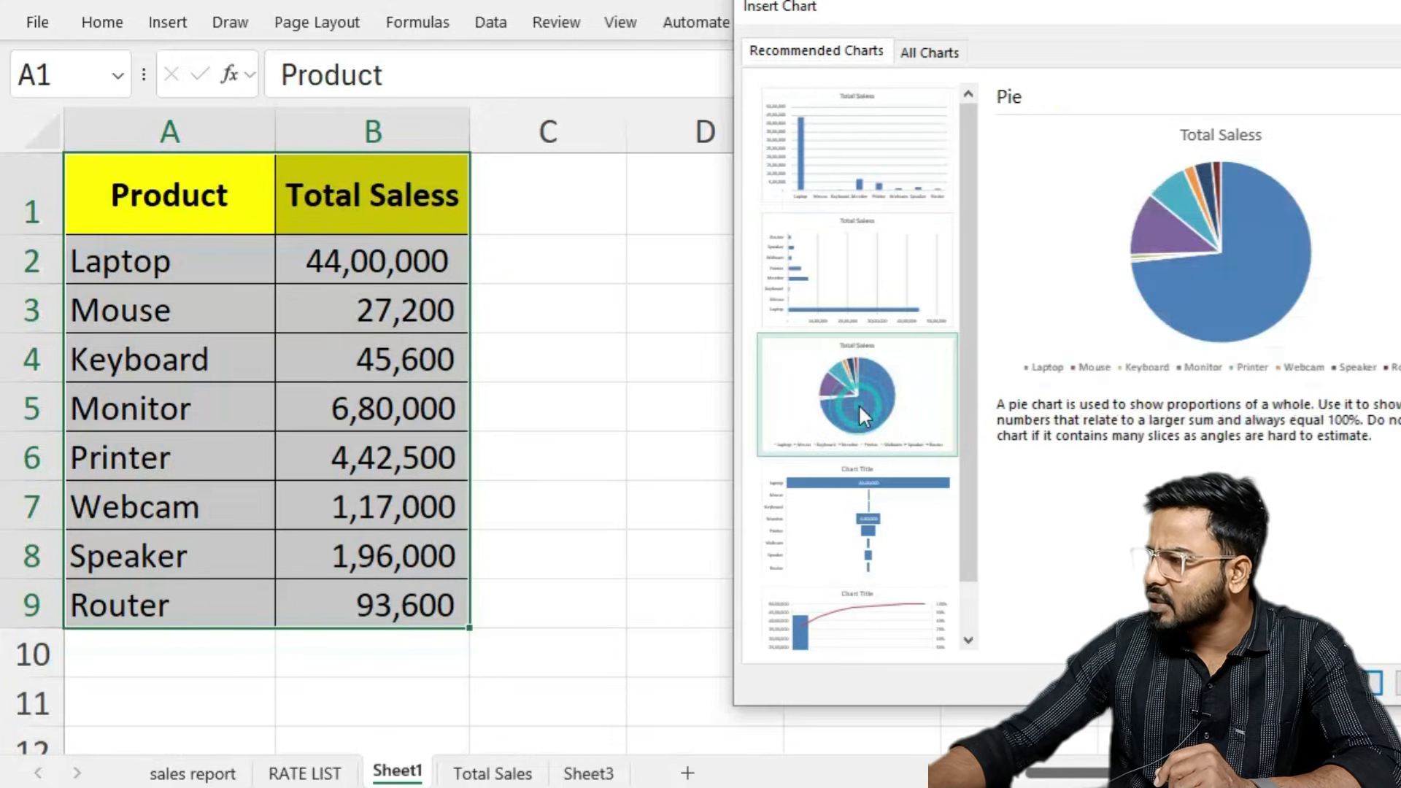
left_click(865, 283)
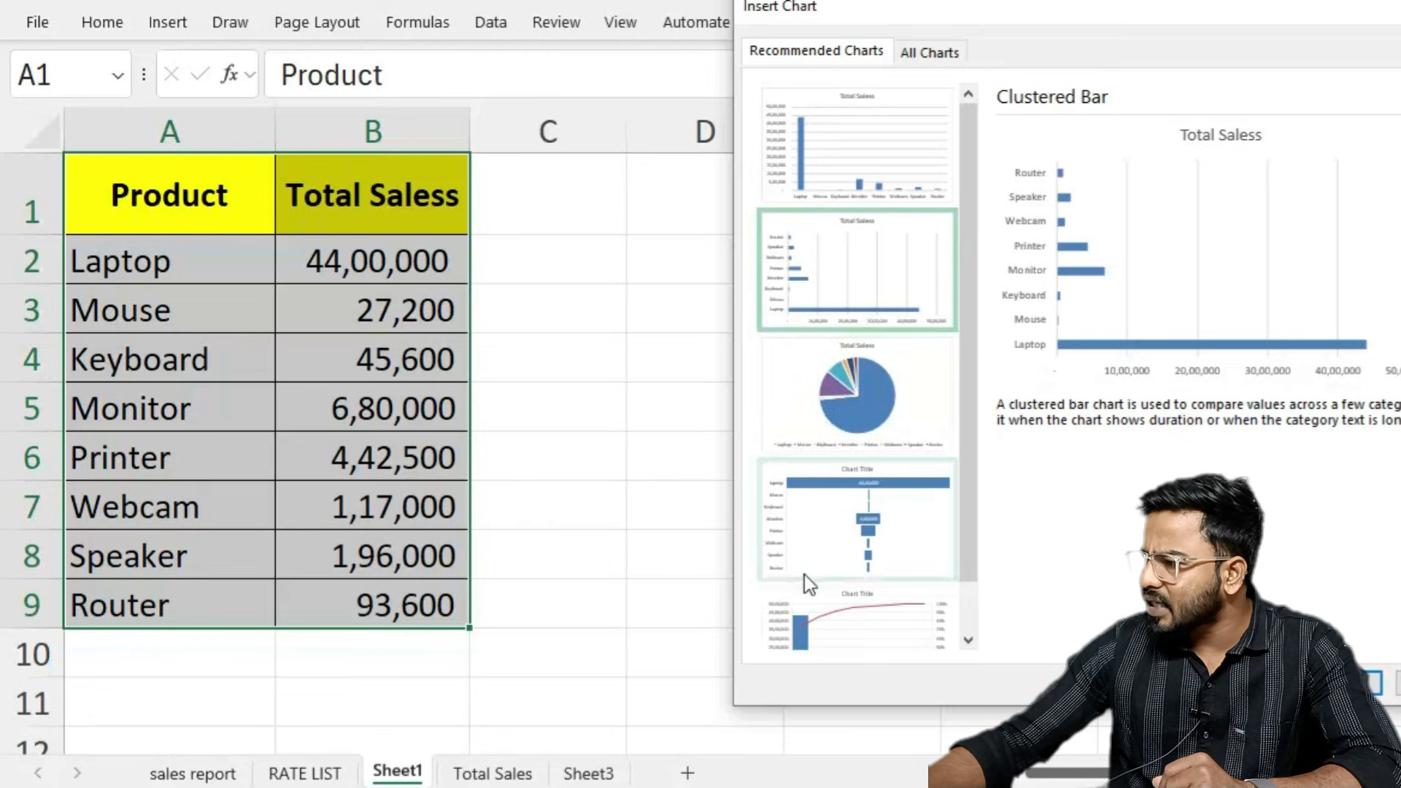
scroll(839, 538, "down", 1)
left_click(842, 589)
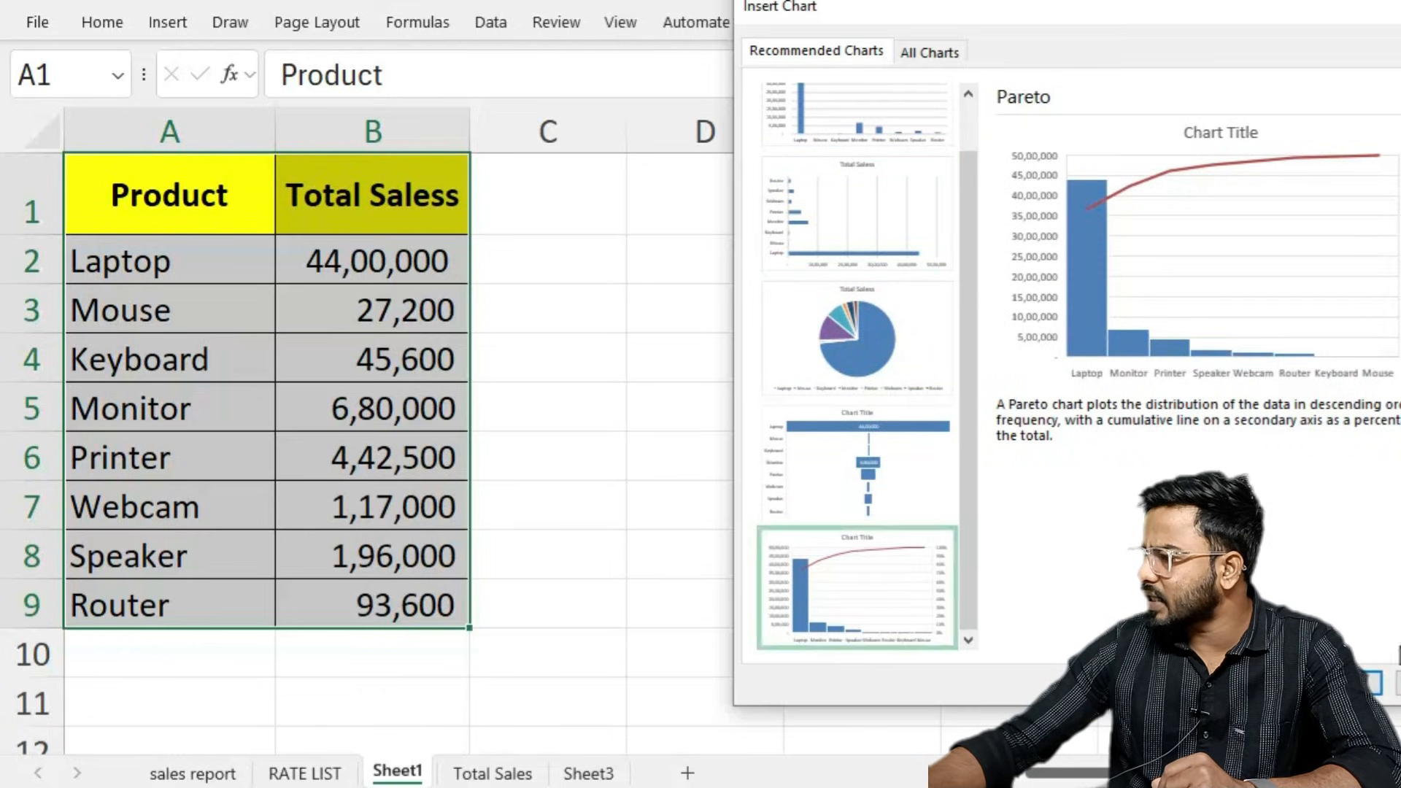
left_click(1358, 684)
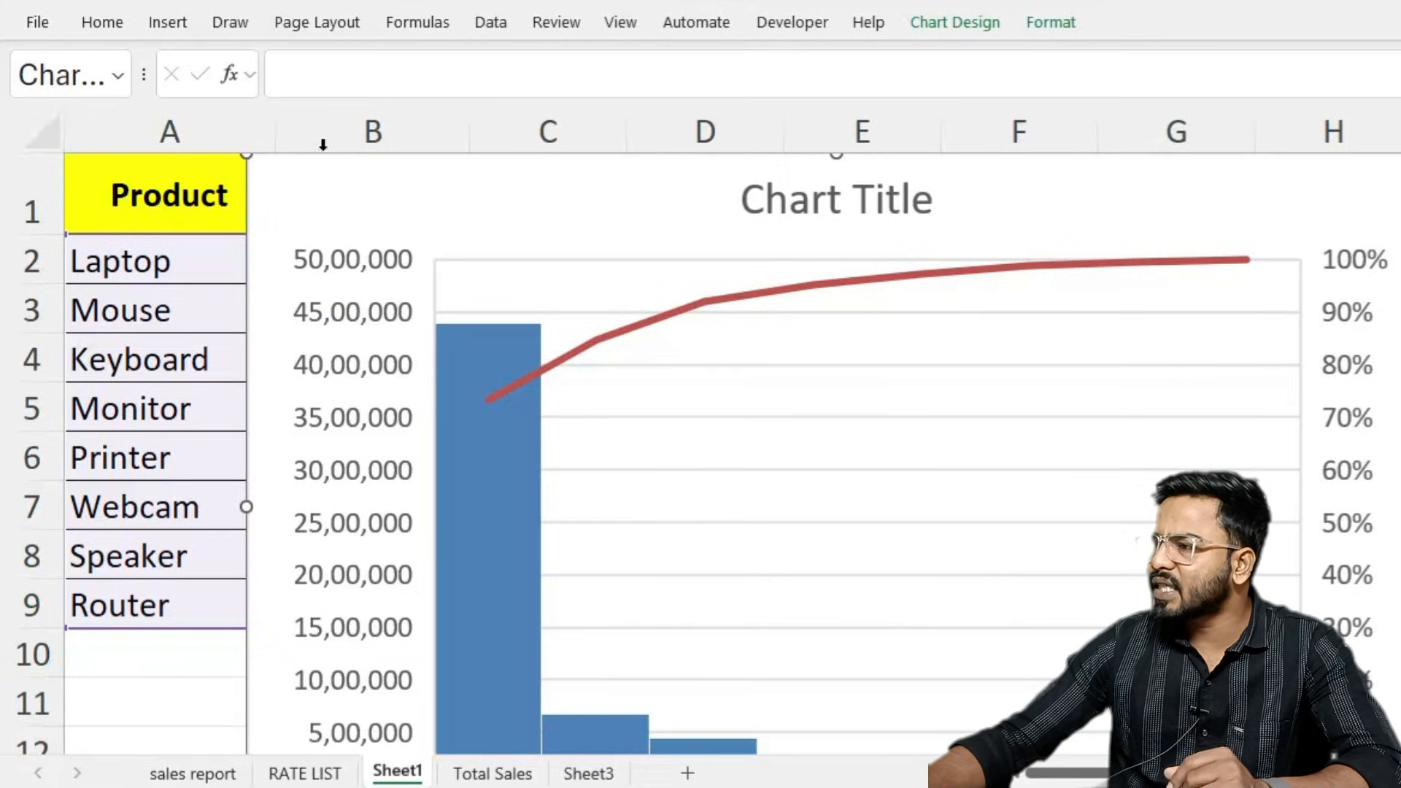
- Shrink the Pareto chart and place it beside the product table, starting in column C
left_click_drag(245, 166, 450, 306)
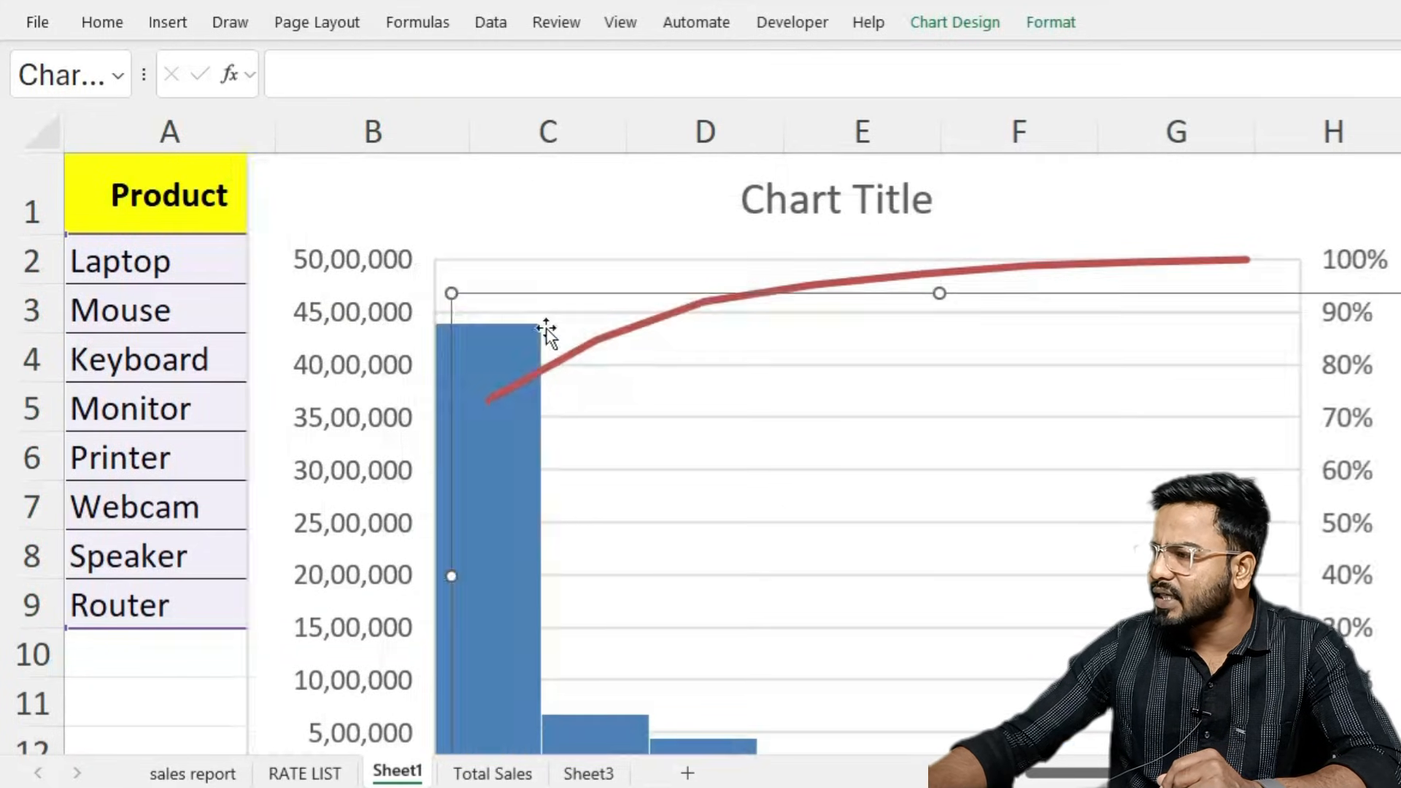
left_click(800, 379)
left_click_drag(800, 380, 890, 249)
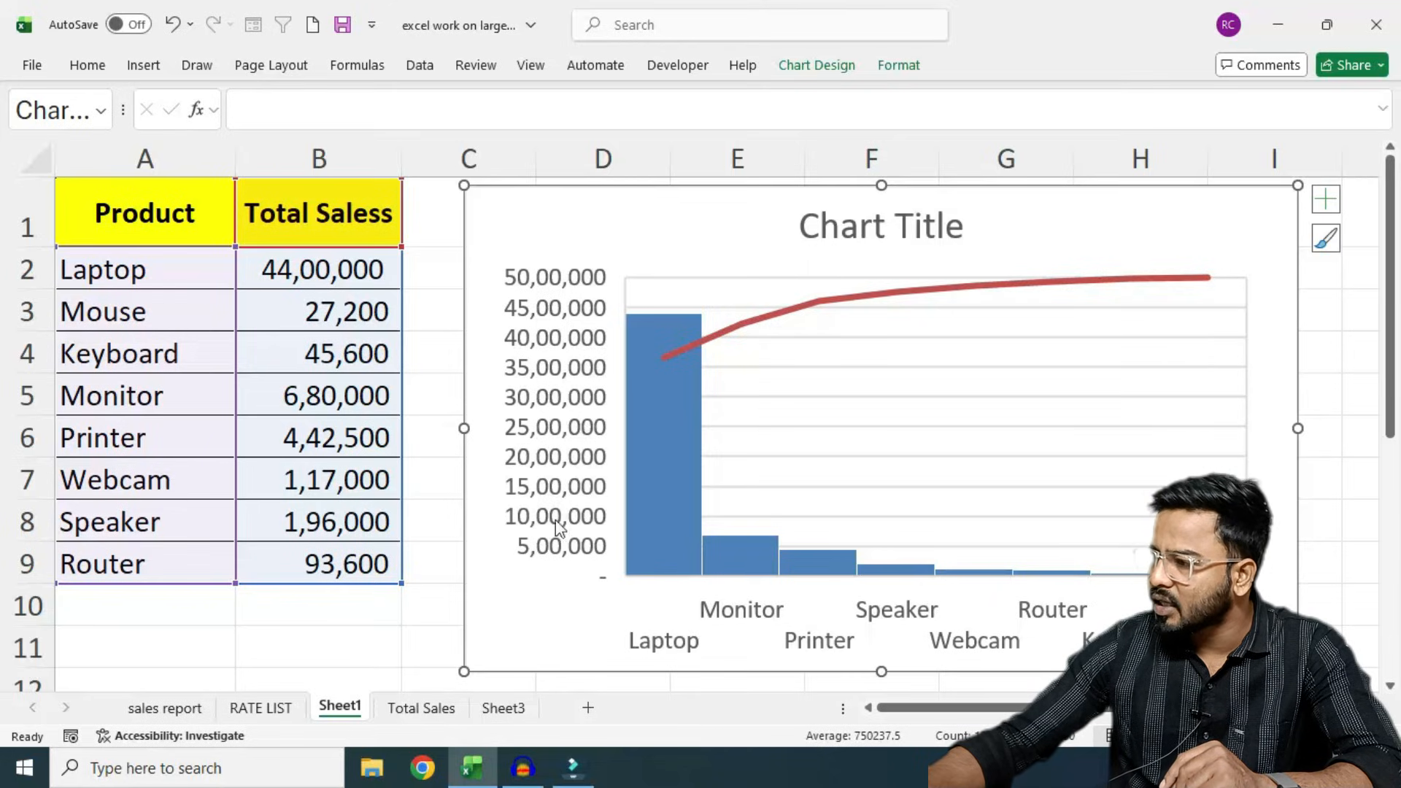
left_click(664, 406)
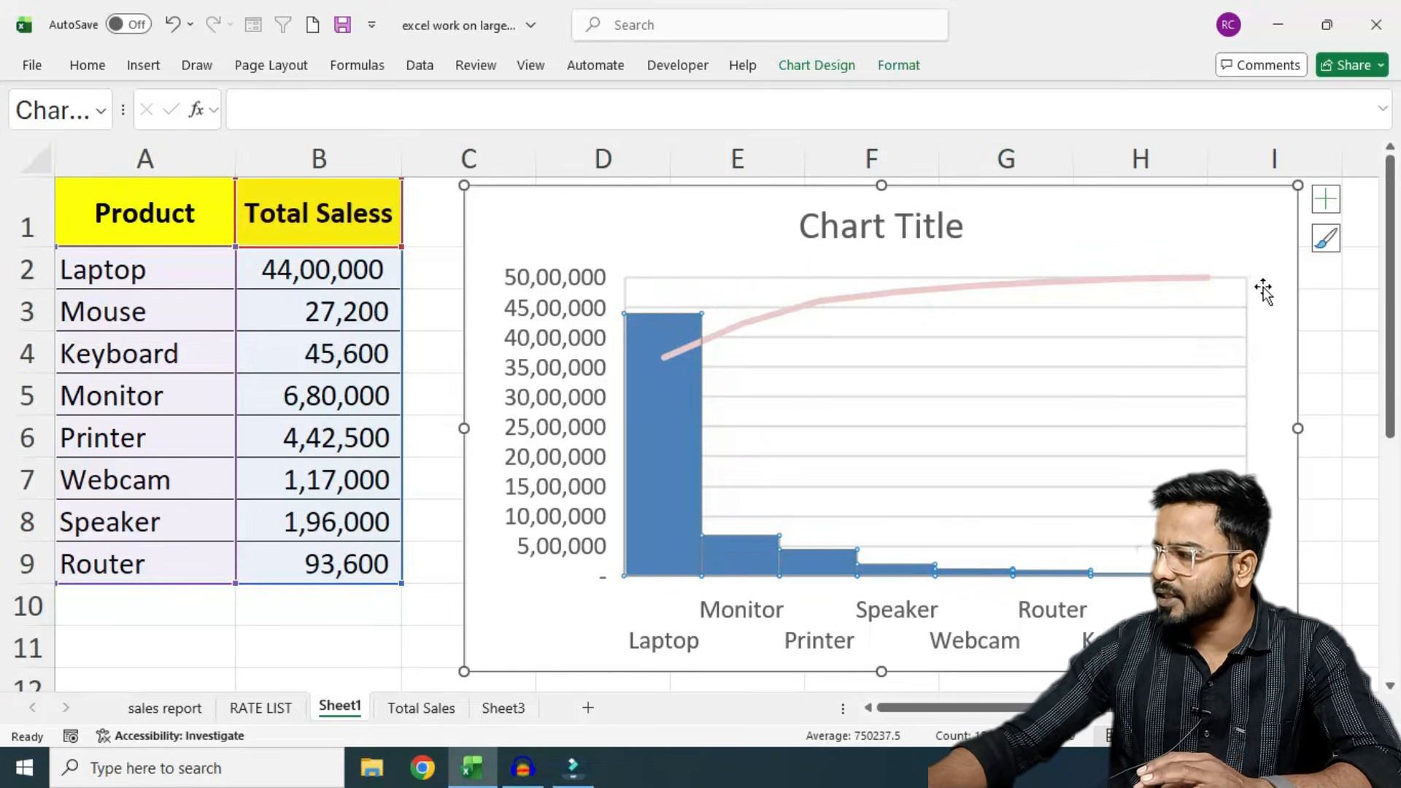
- Reduce the font size of the chart's product name axis labels to 5
left_click(715, 615)
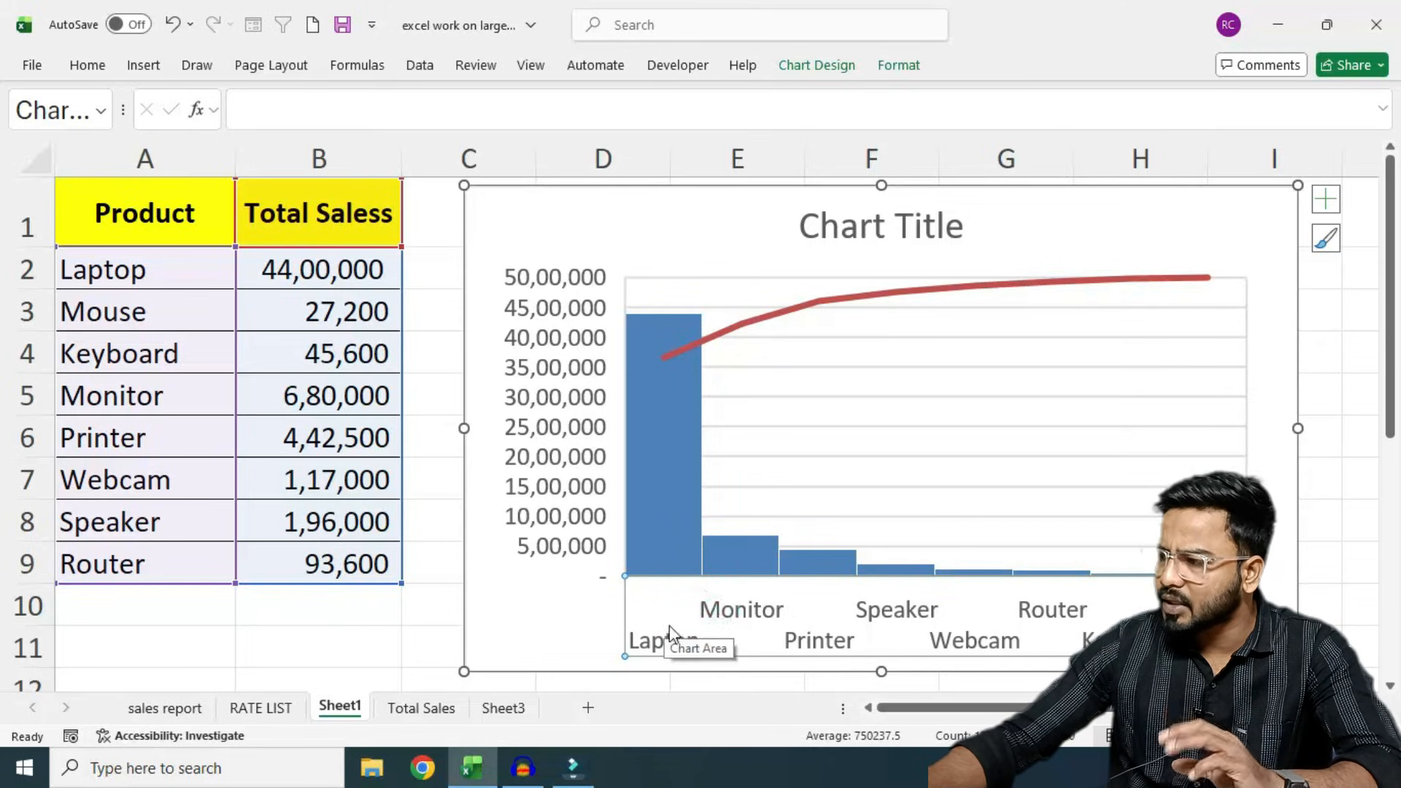
left_click(86, 65)
left_click(343, 108)
left_click(343, 108)
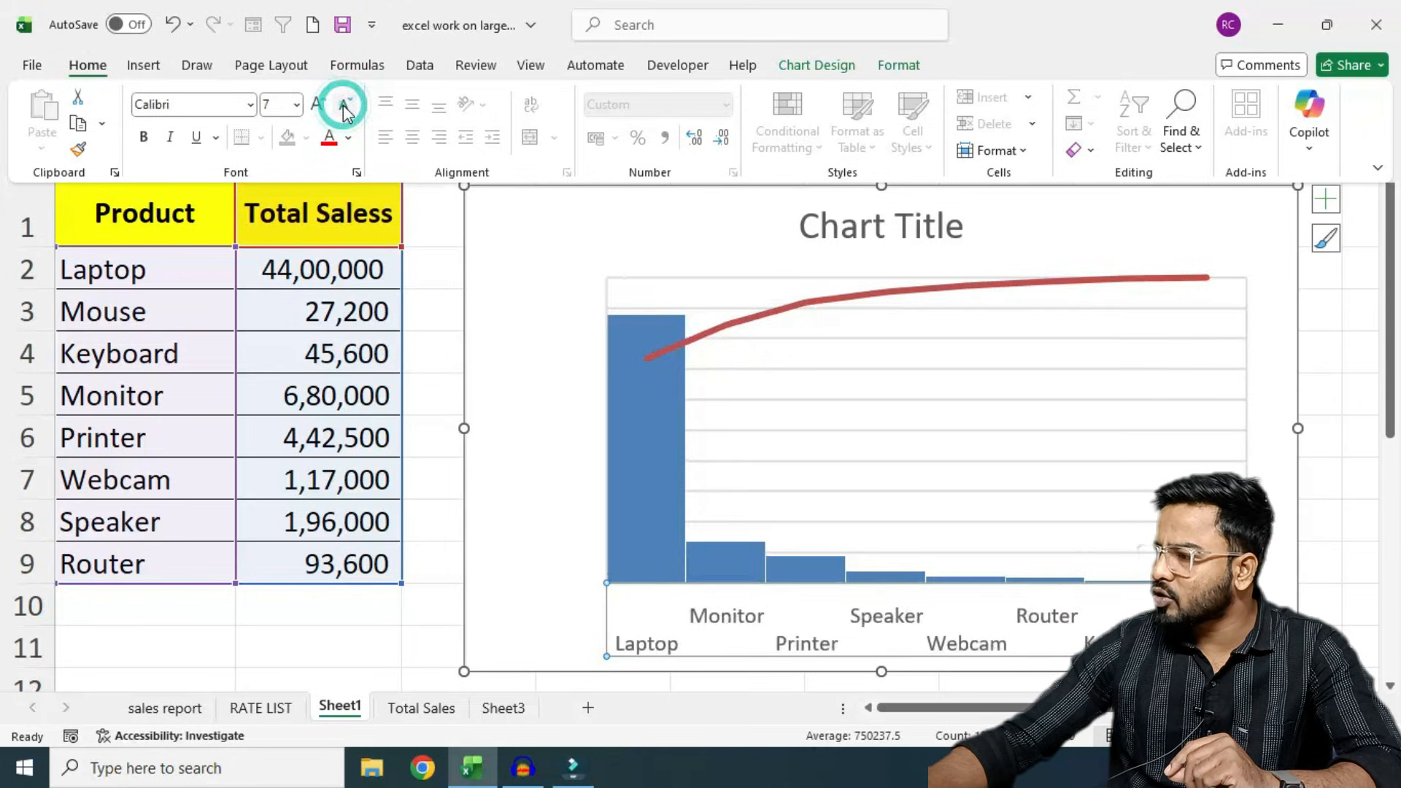
left_click(342, 108)
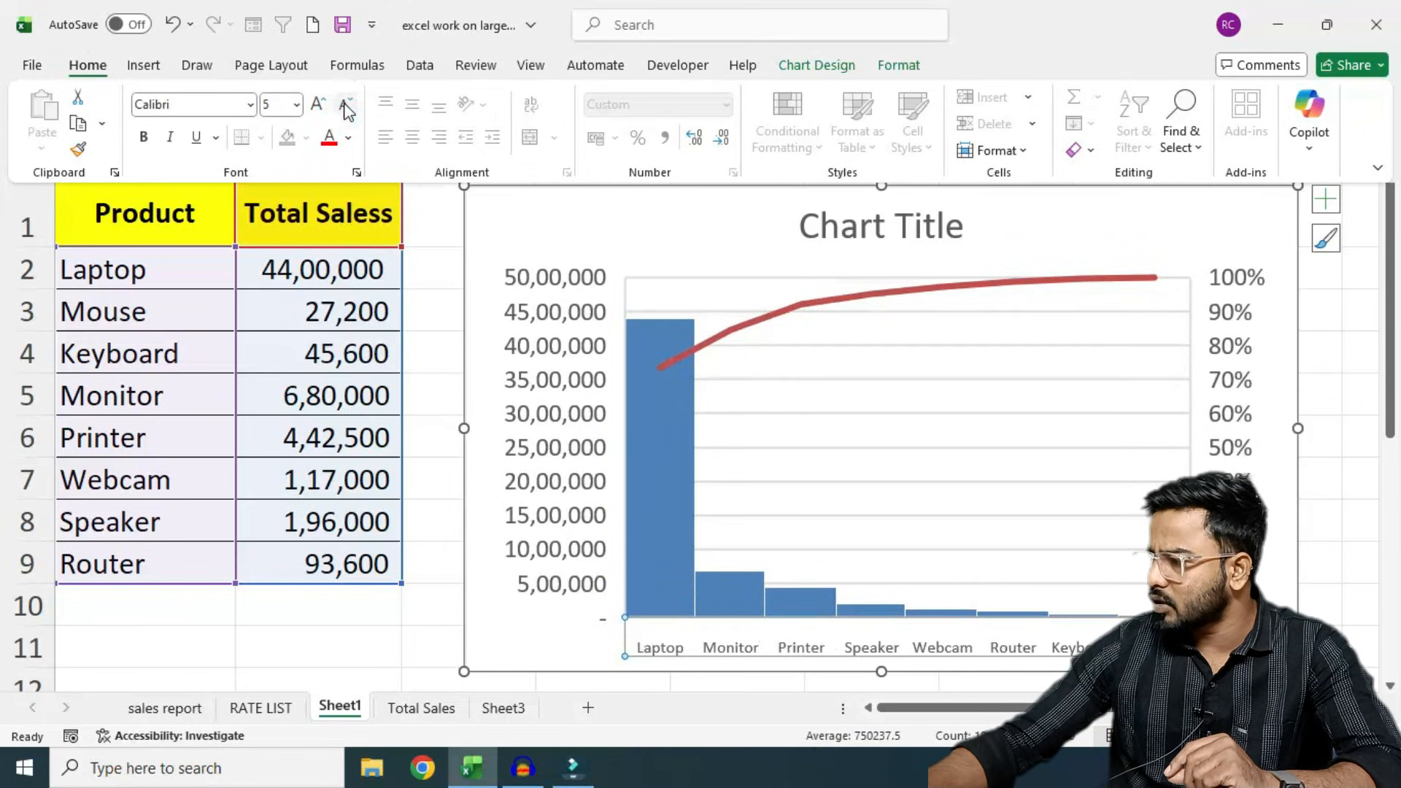
- Set the sales value axis labels to font size 7 and reduce the percentage axis labels' font size as well
left_click(521, 409)
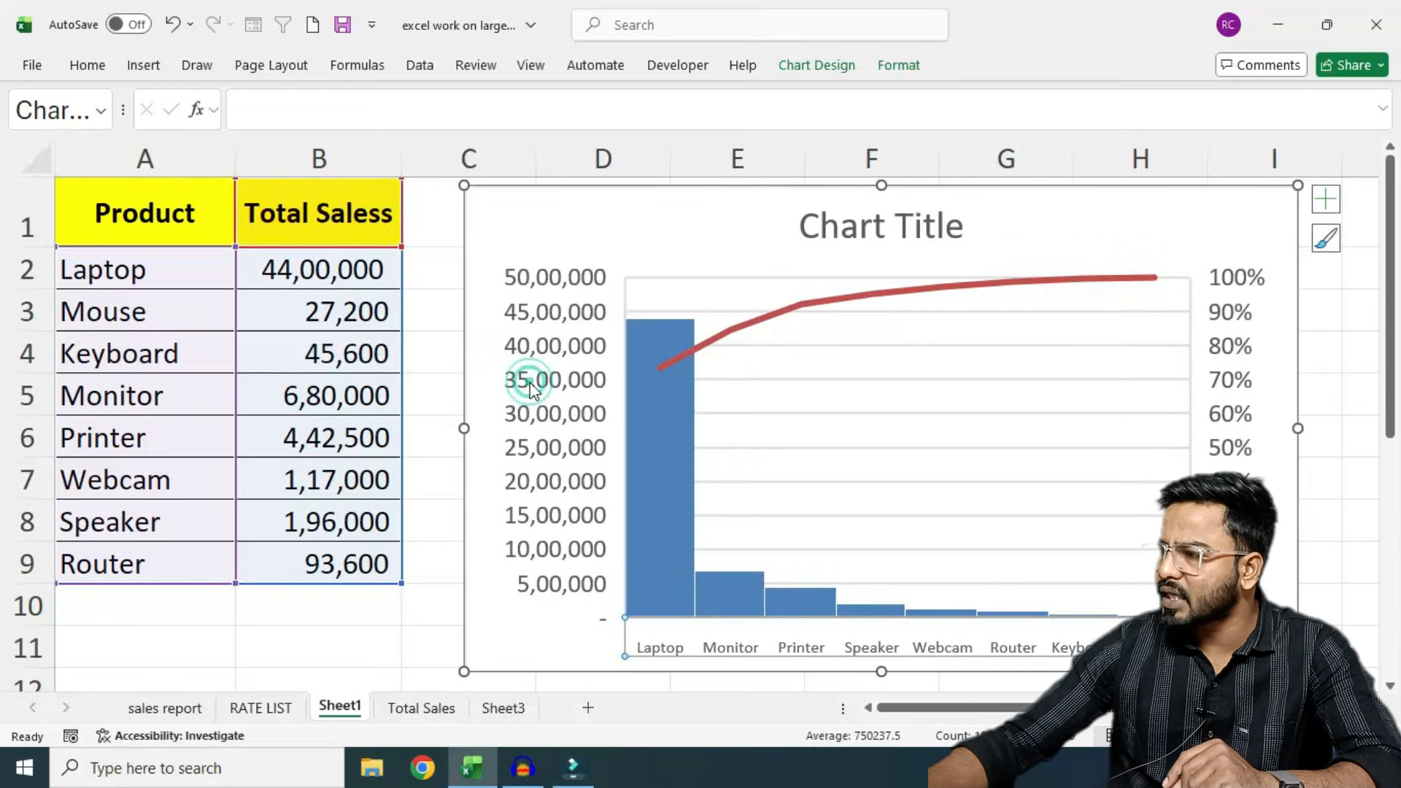
left_click(531, 390)
left_click(89, 67)
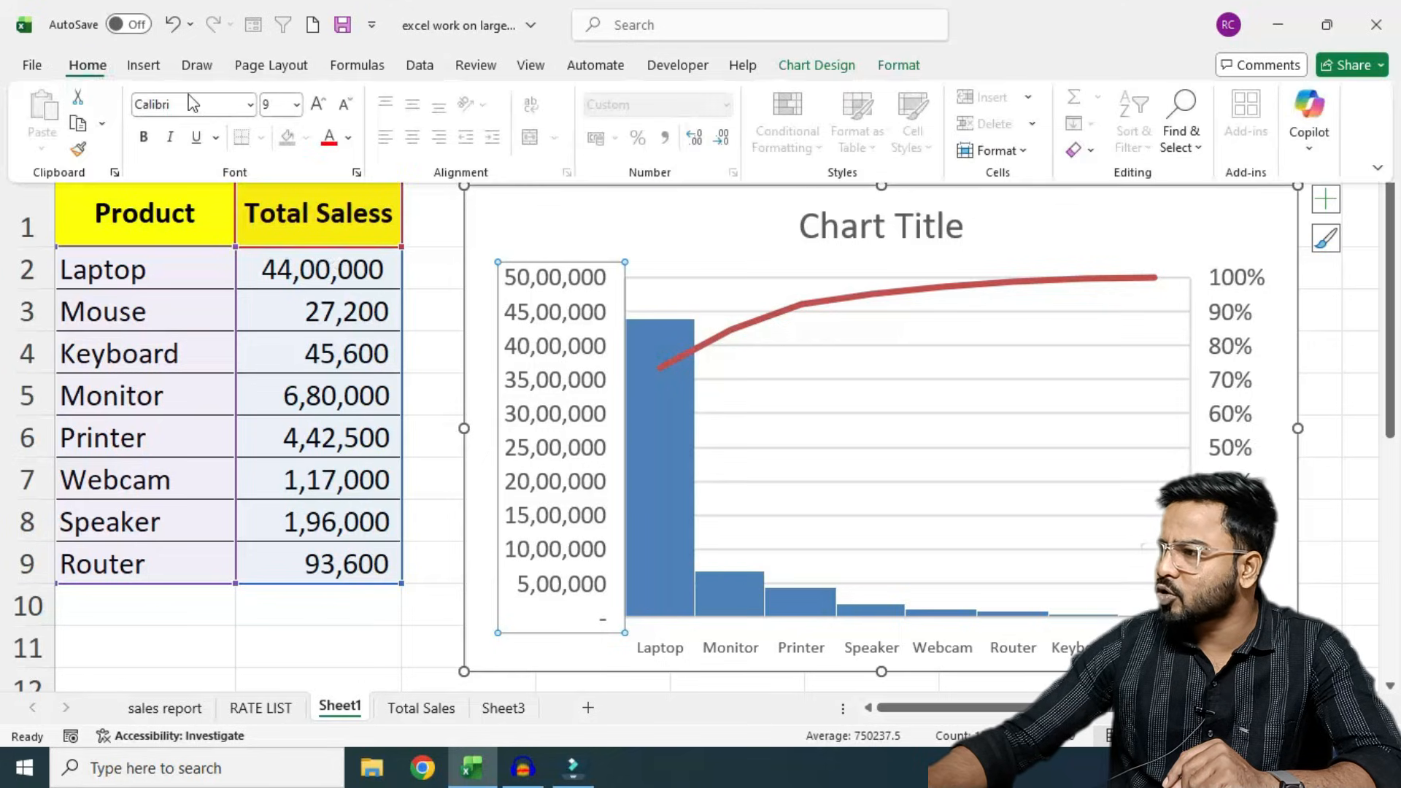
left_click(341, 106)
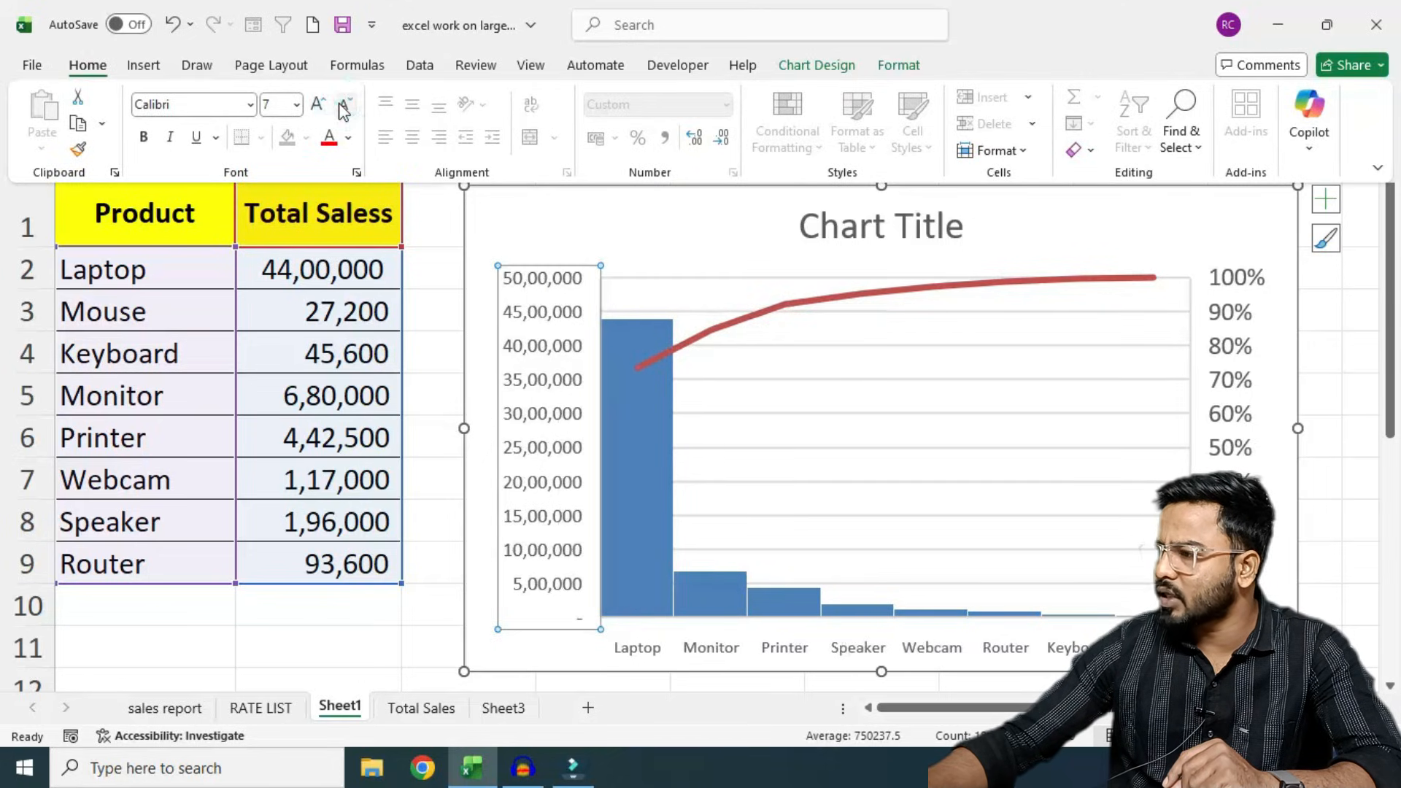
left_click(1237, 382)
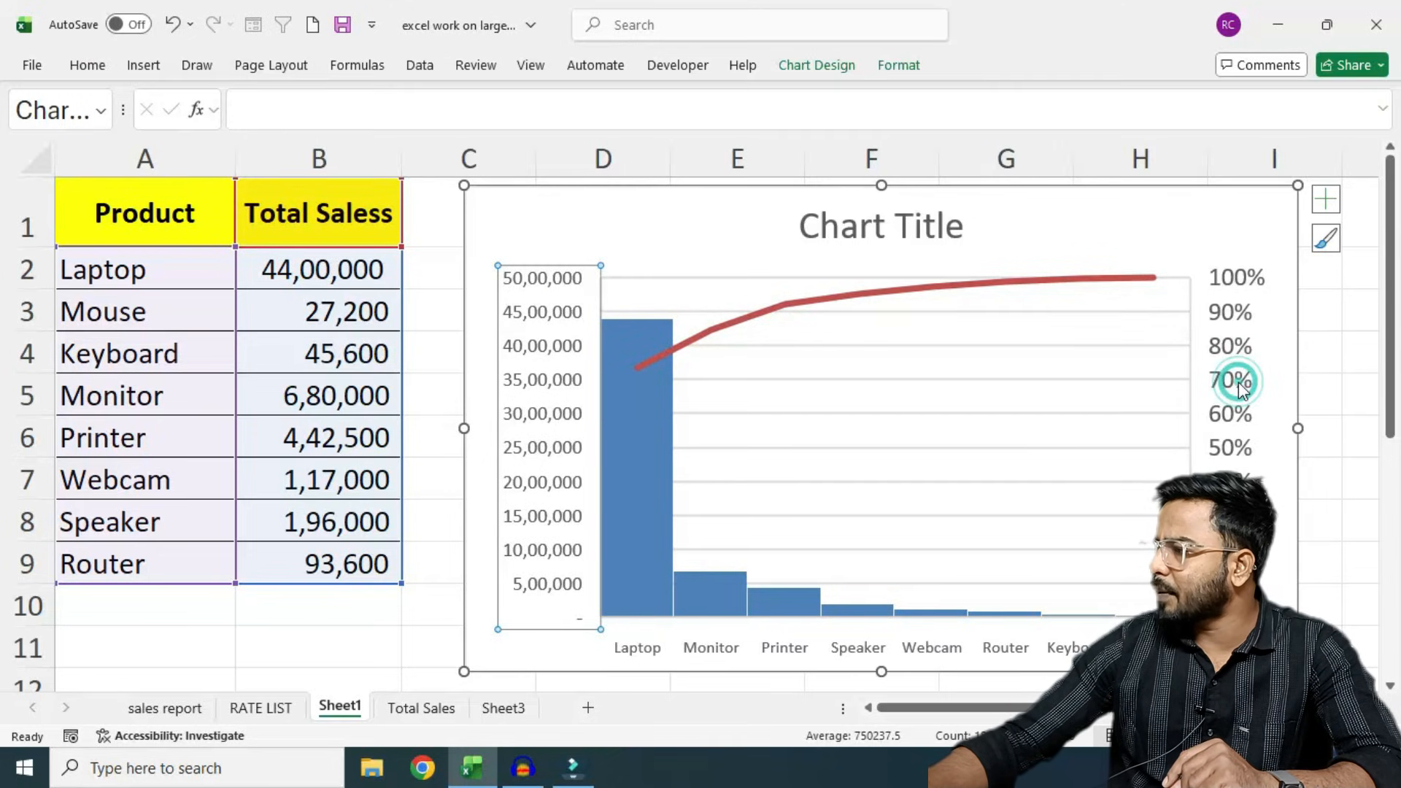
left_click(1230, 349)
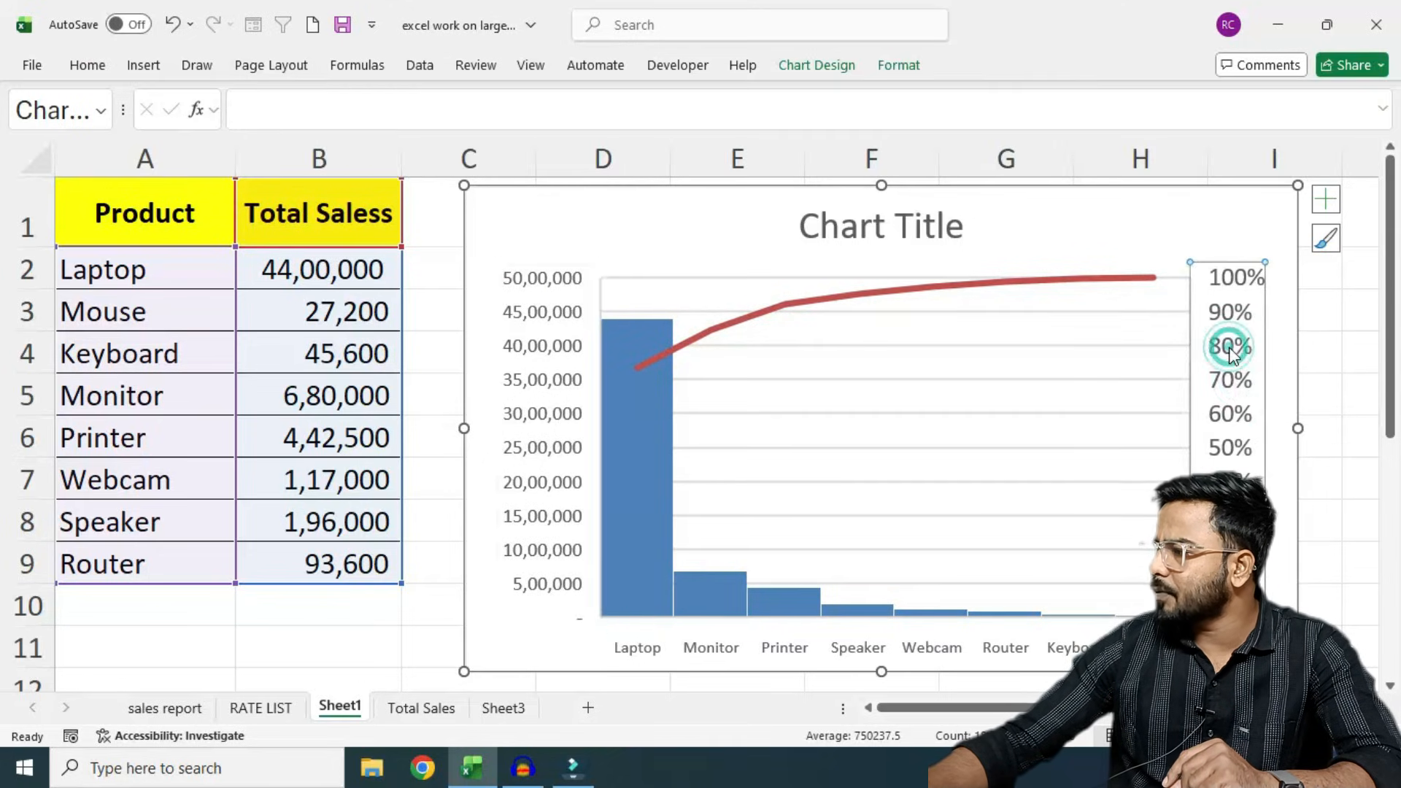
left_click(104, 67)
left_click(347, 107)
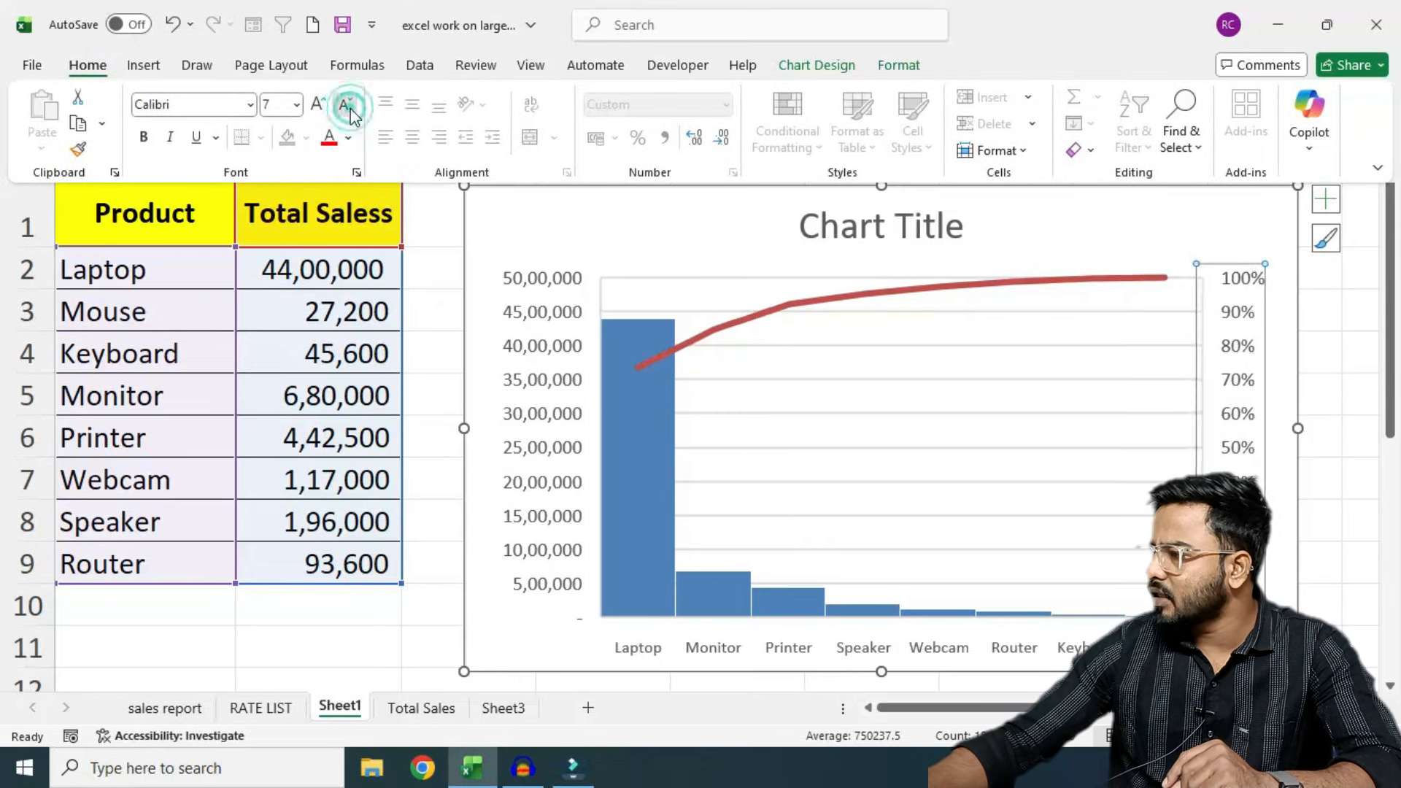
- Select the chart's columns and browse the available formatting options, color palettes and chart styles
left_click(653, 458)
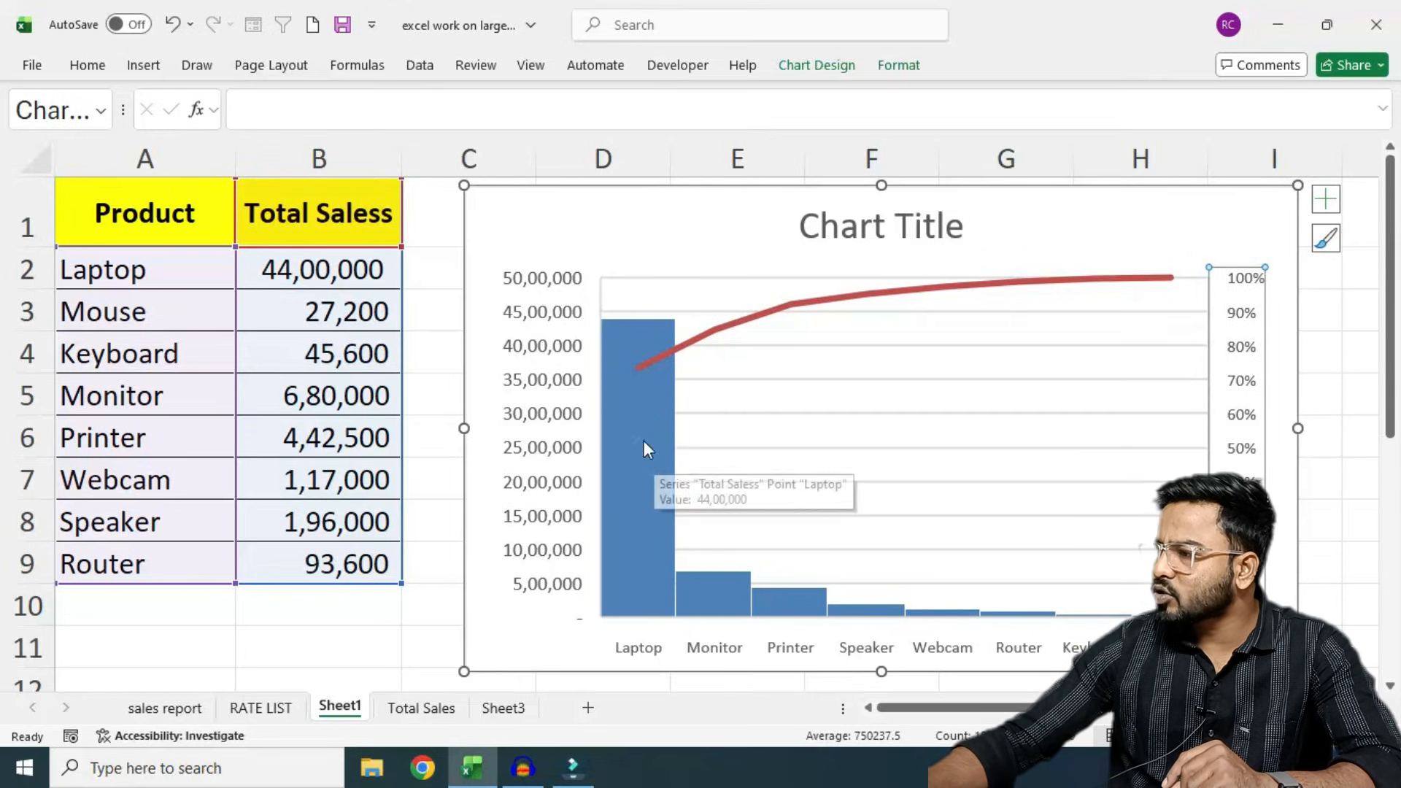
left_click(643, 442)
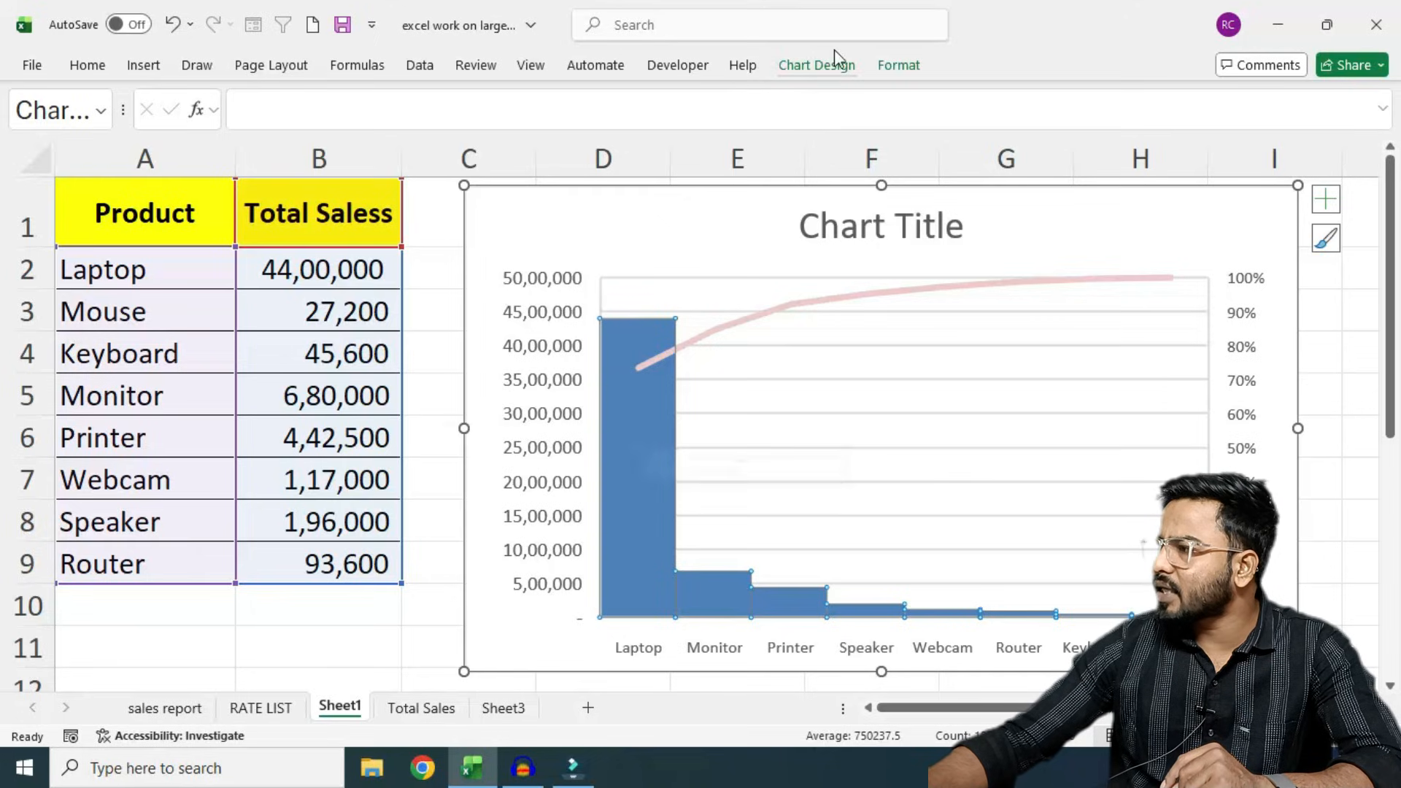
left_click(894, 65)
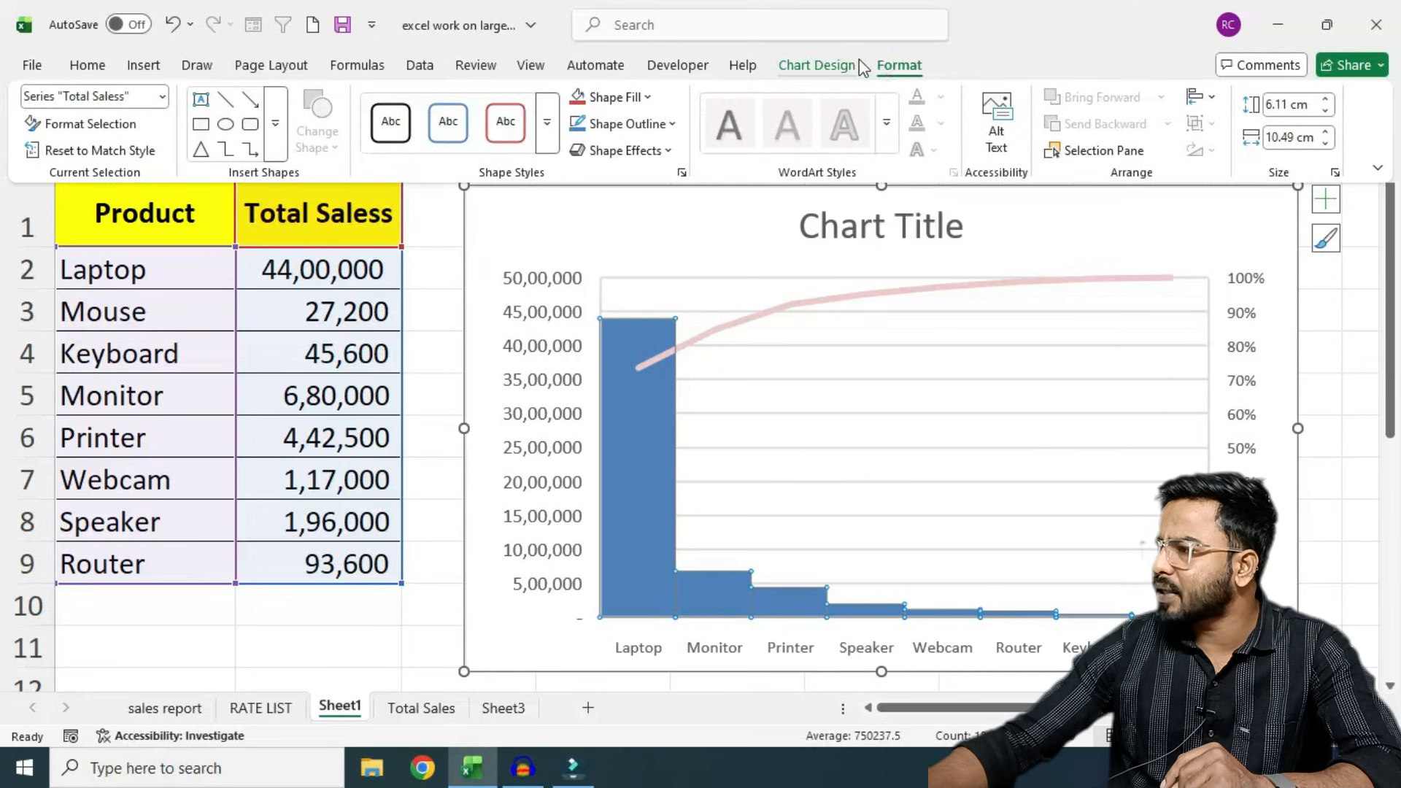
left_click(853, 65)
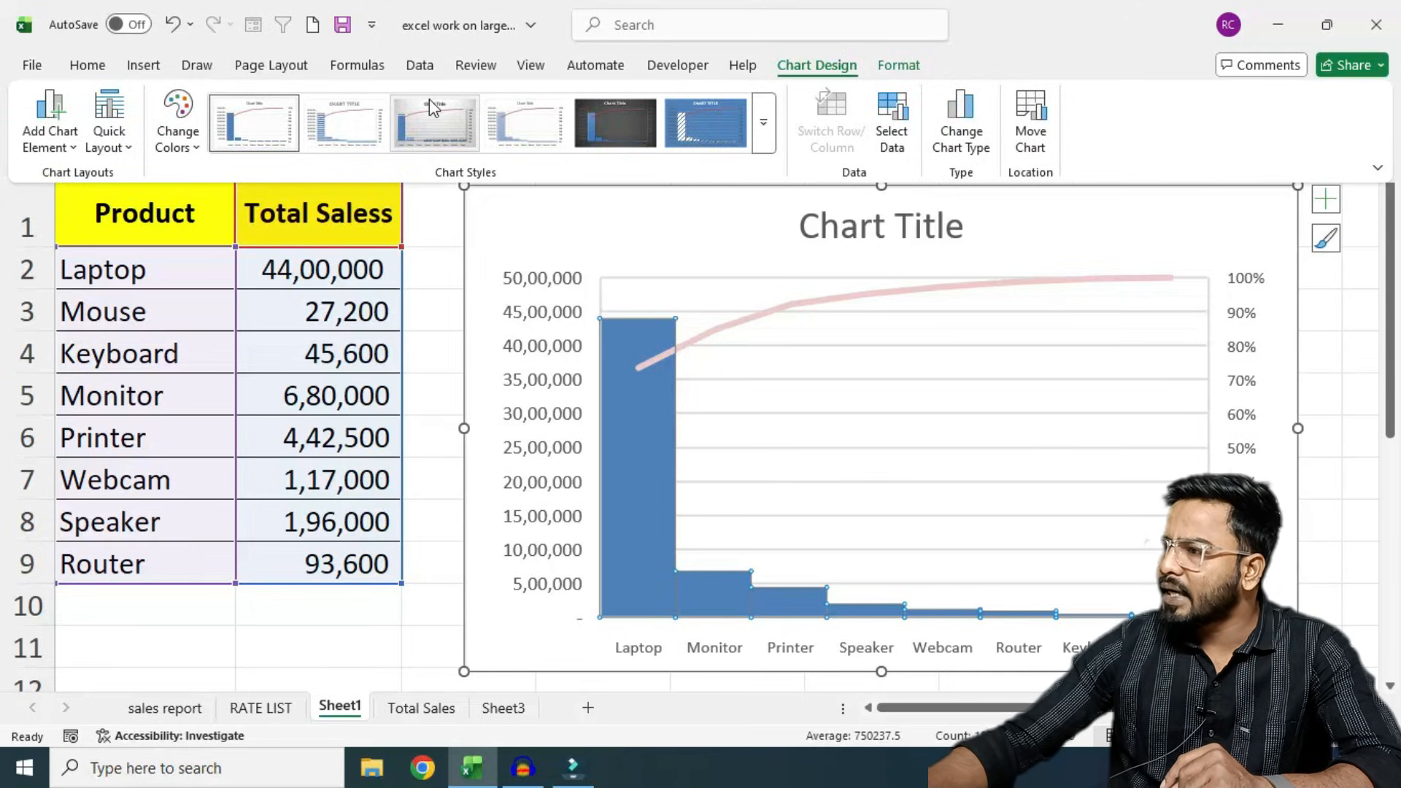
left_click(174, 142)
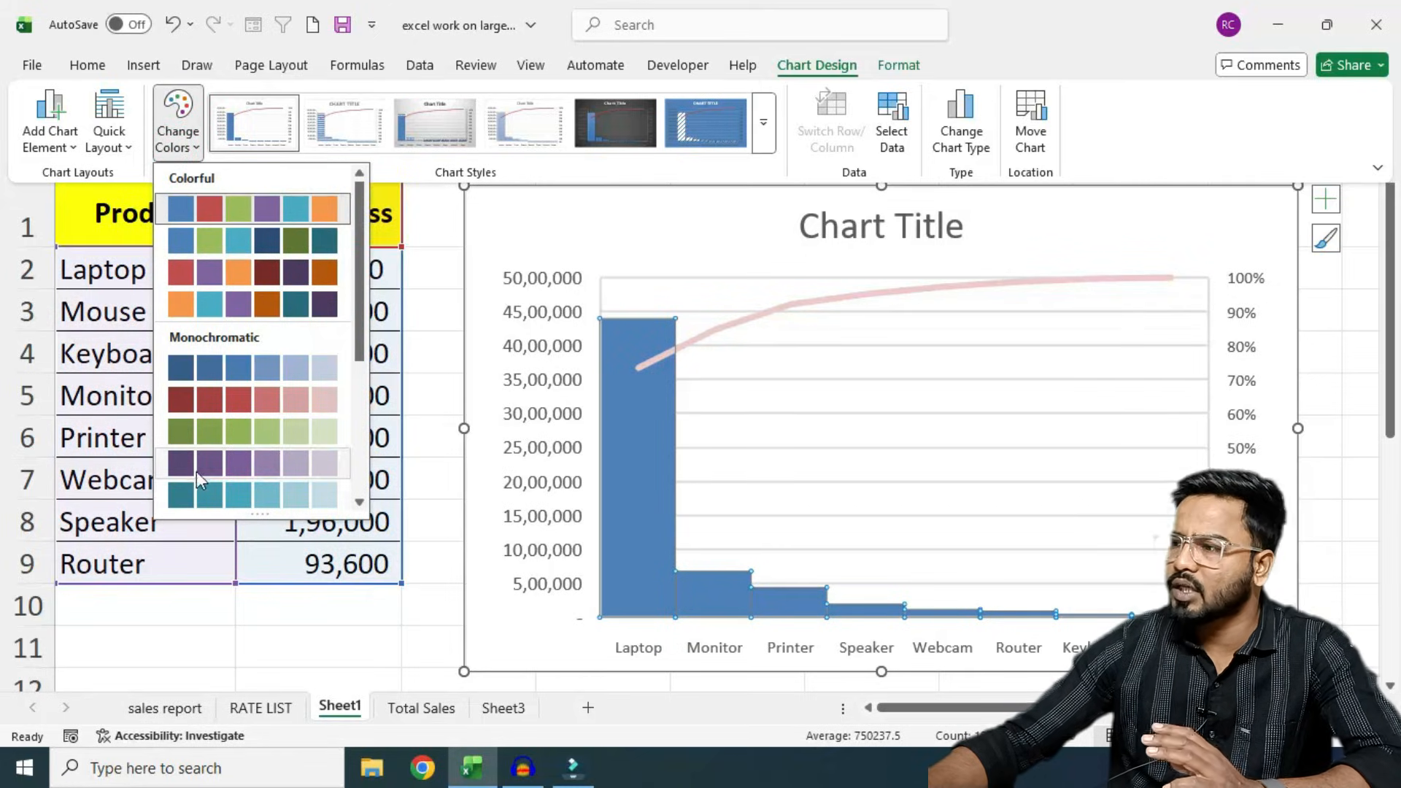
left_click(669, 323)
left_click(762, 135)
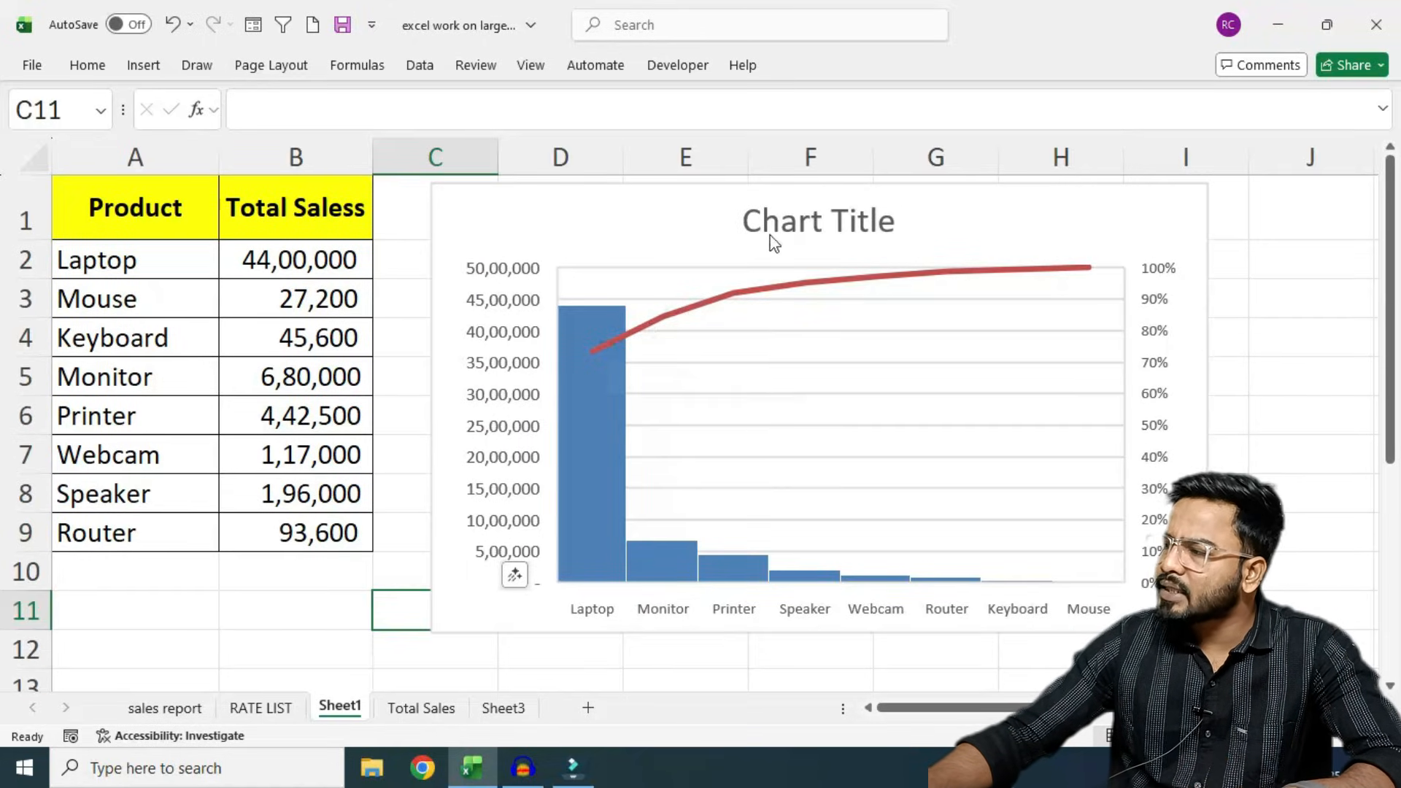
- Replace the chart title with "Sales REPORT"
double_click(769, 235)
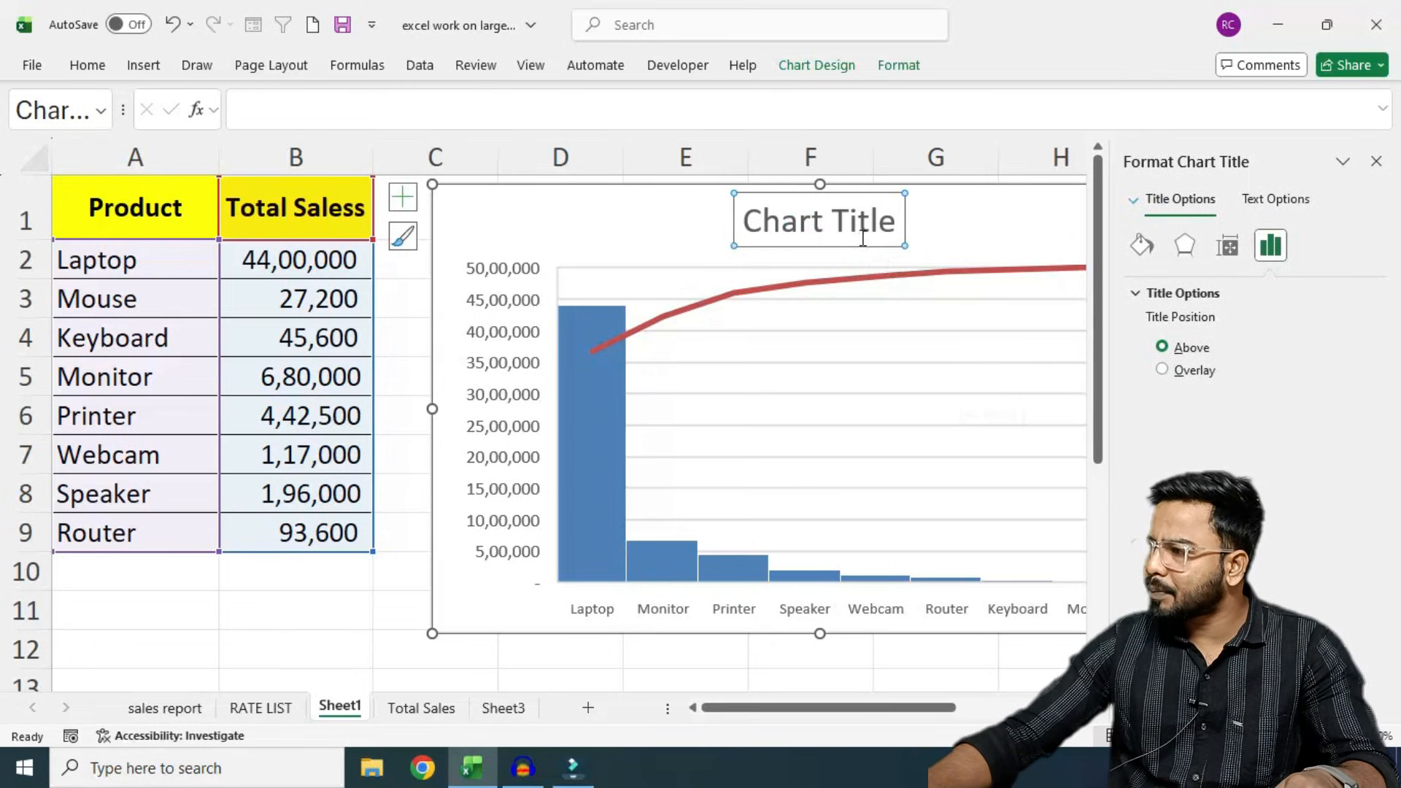
left_click(862, 238)
key("ctrl+a")
type("S")
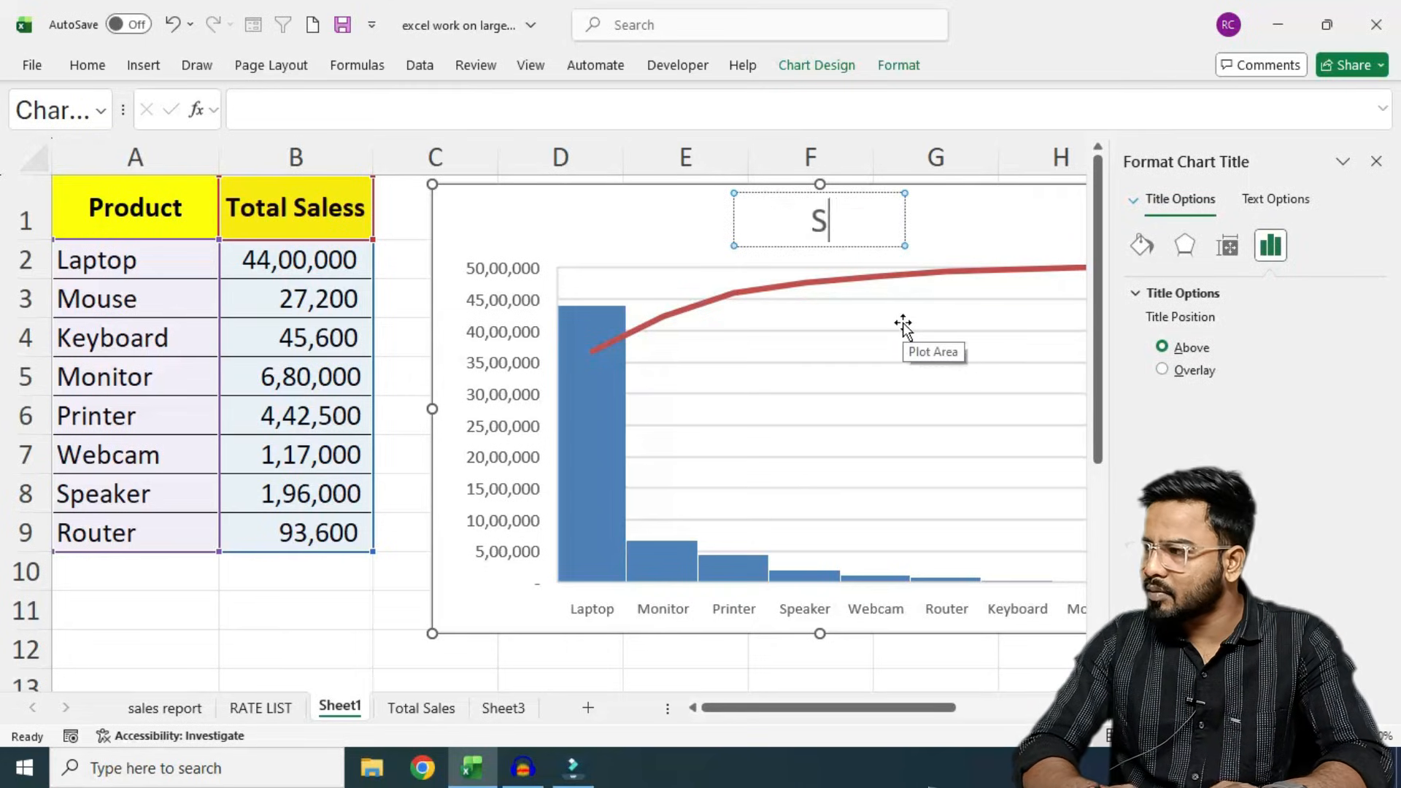
type("ales repor")
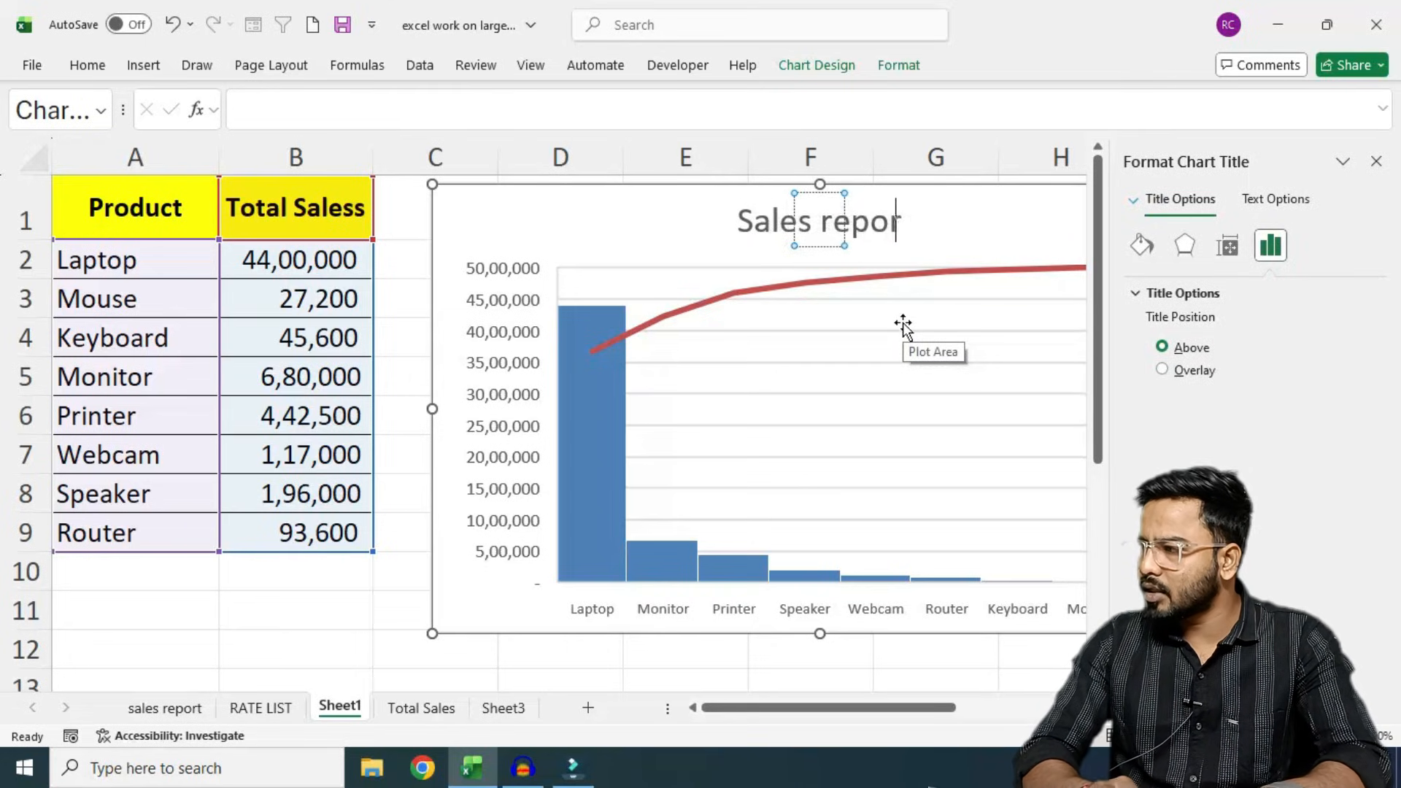
type("t")
key("BackSpace")
key("BackSpace")
key("BackSpace")
key("BackSpace")
key("BackSpace")
key("BackSpace")
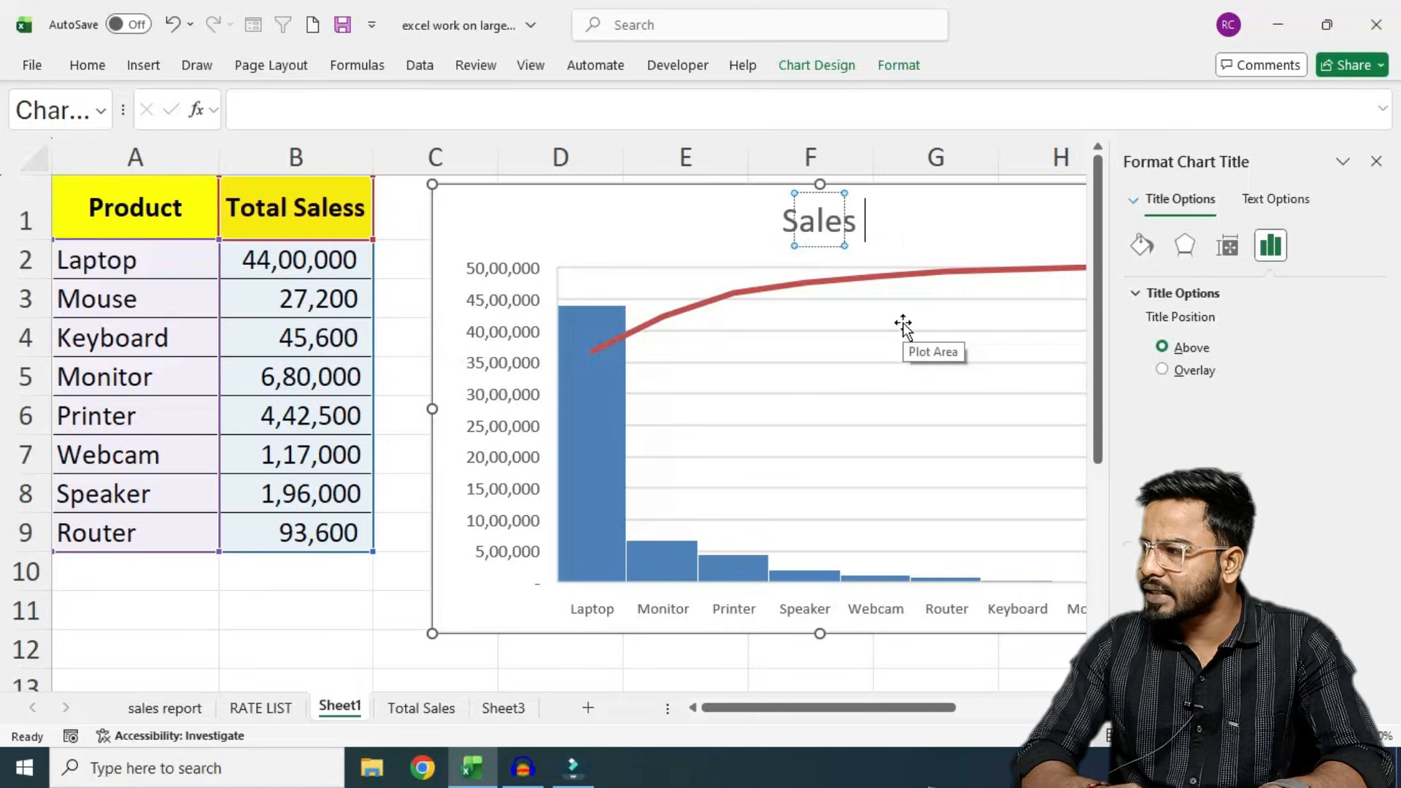
type("REPORT")
key("Return")
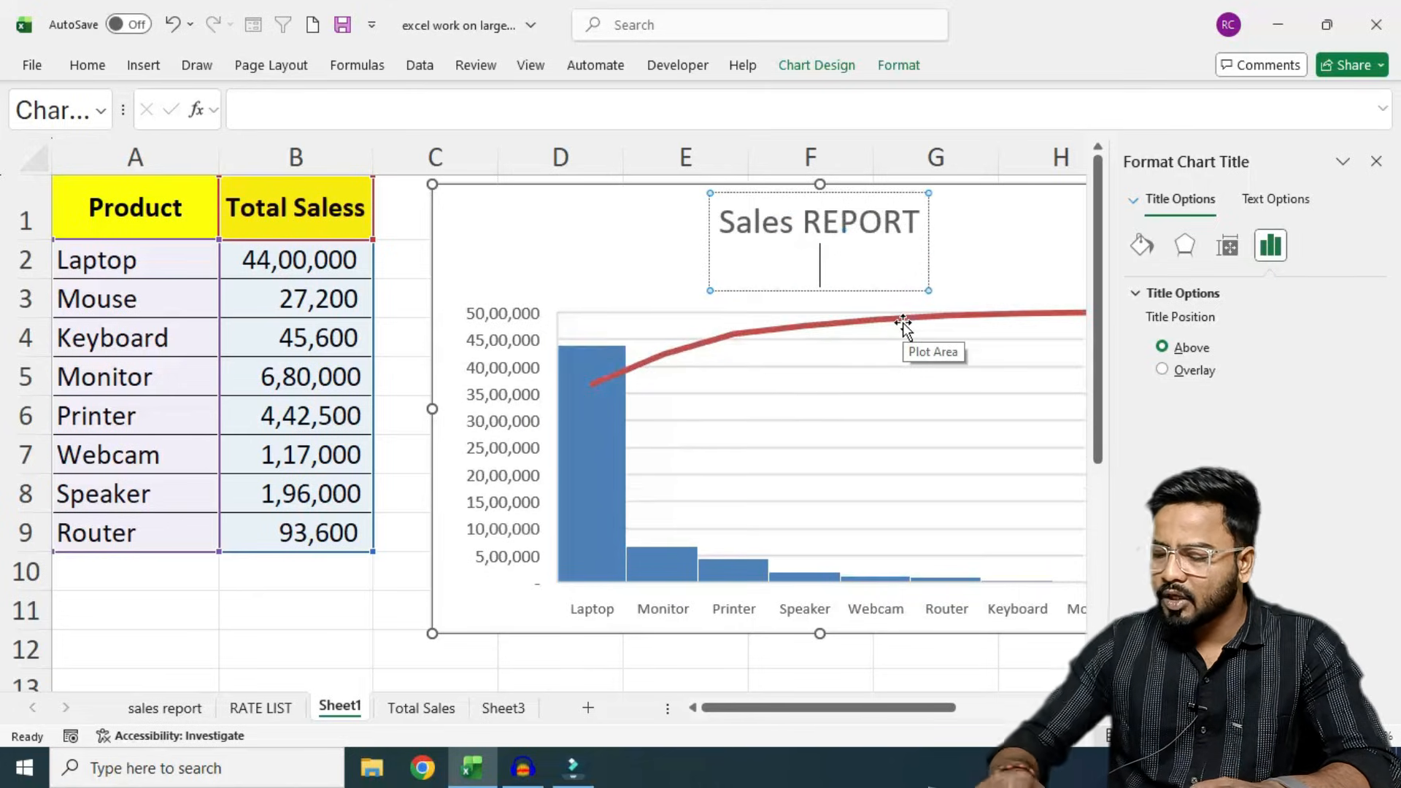
key("BackSpace")
left_click(316, 624)
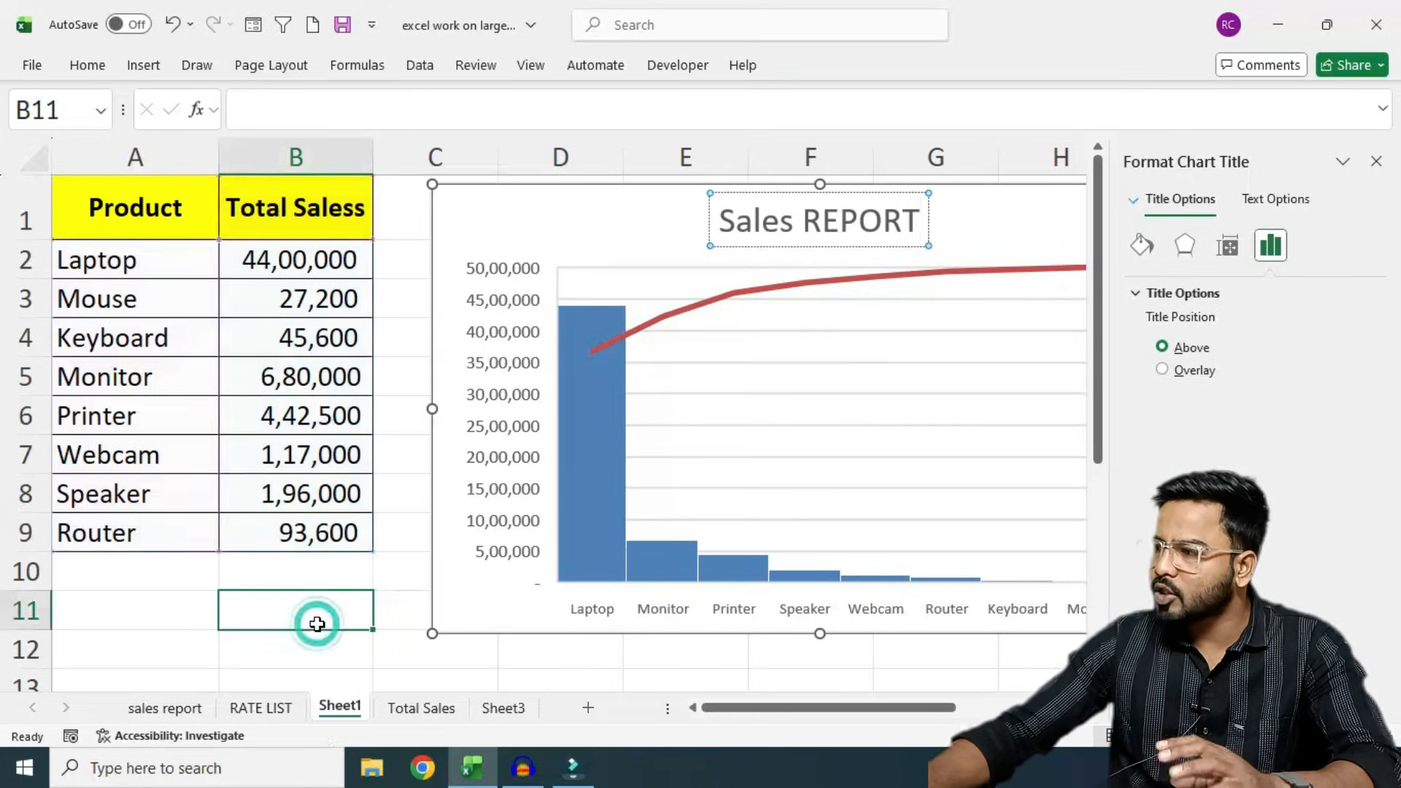
- Overwrite the Laptop total in B2 with 24000 to test how the chart responds
left_click(247, 260)
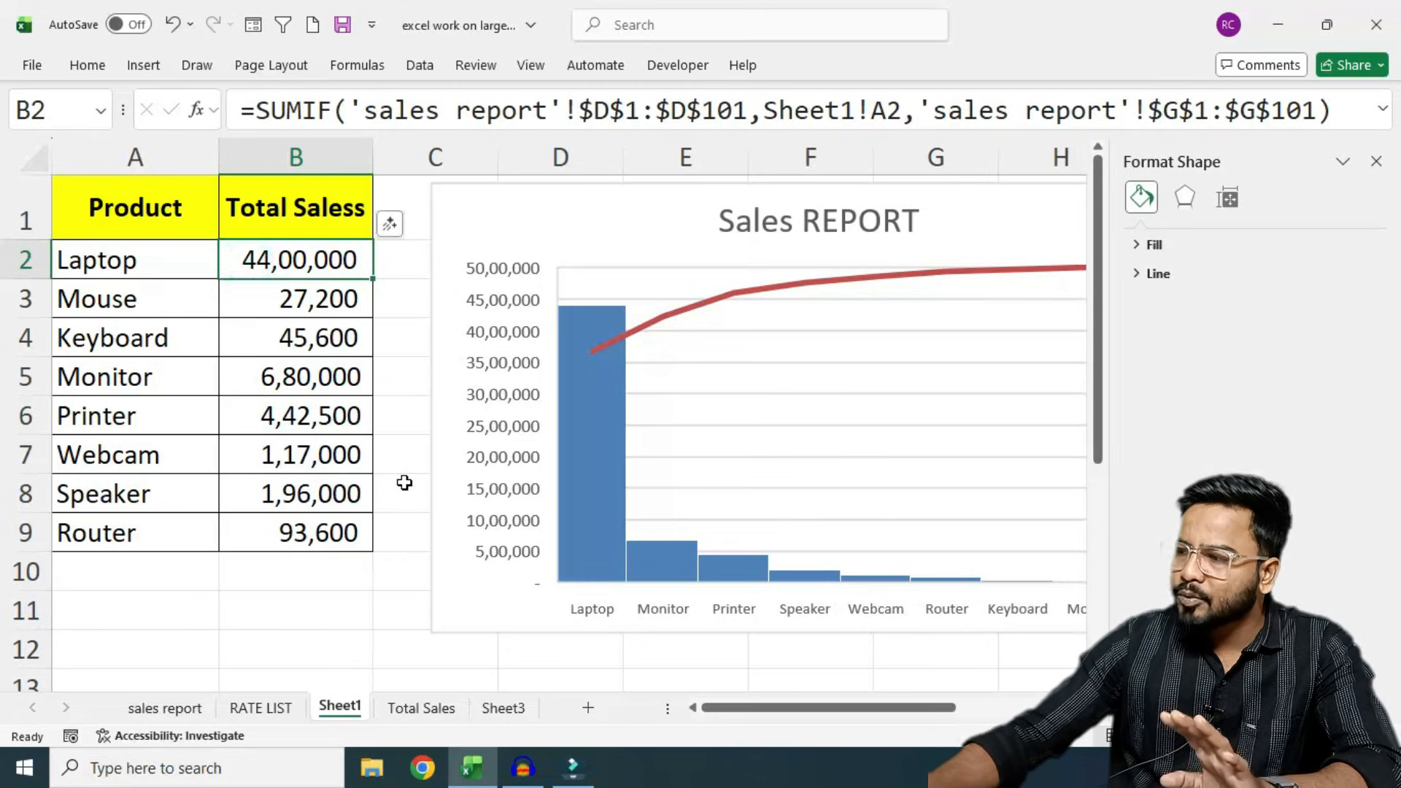
type("240")
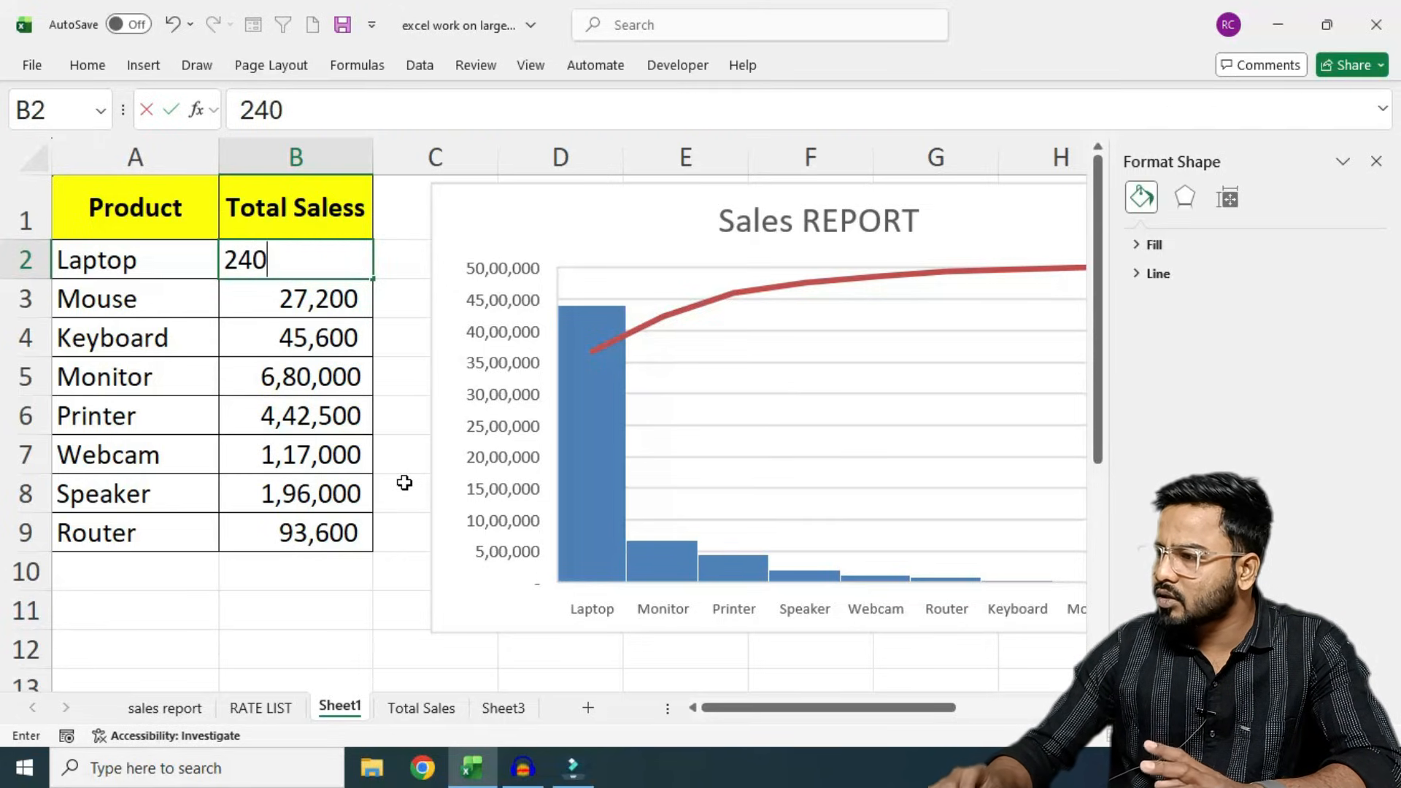
type("00")
key("Return")
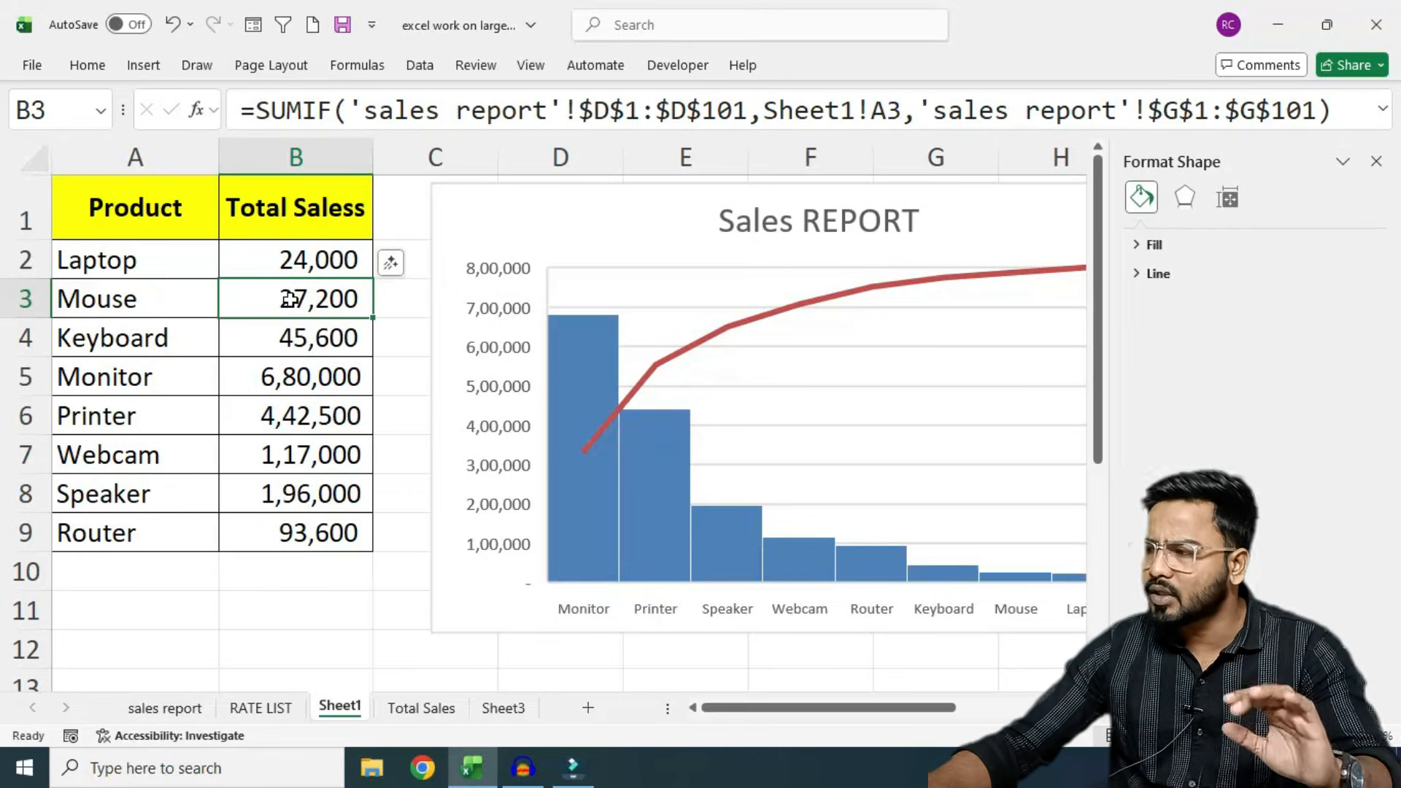
- Move the Sales REPORT chart from Sheet1 onto a new blank worksheet
left_click(440, 232)
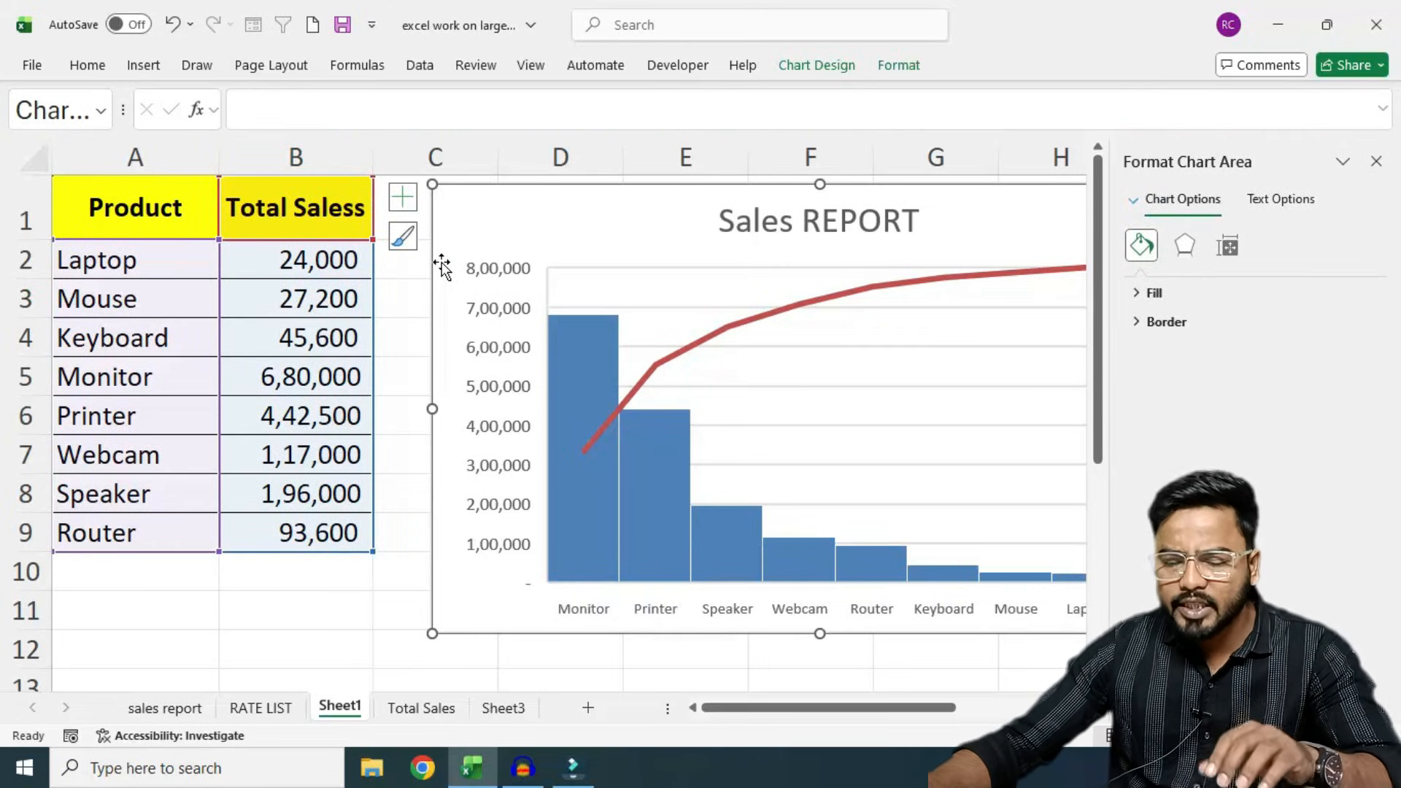
key("ctrl+x")
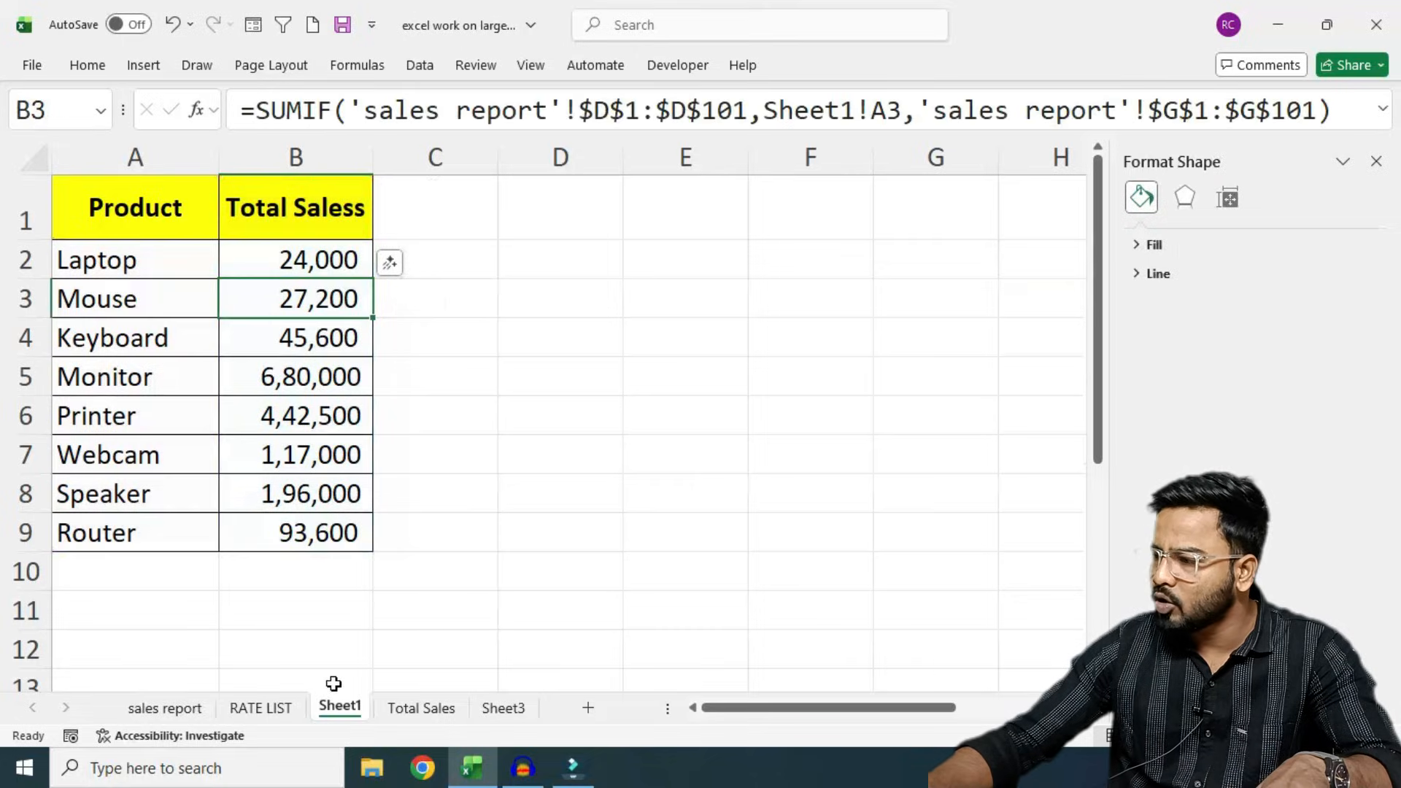
left_click(588, 708)
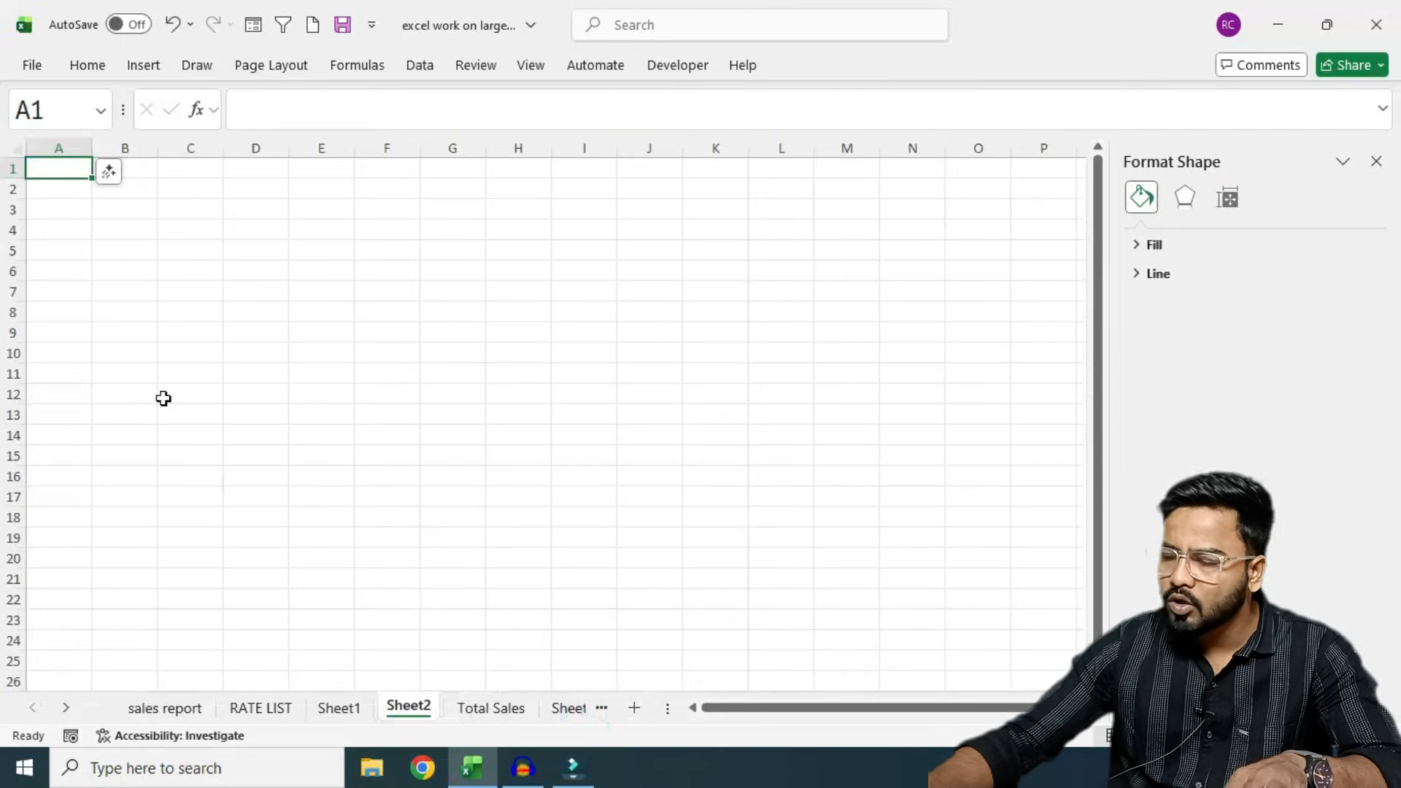
key("ctrl+v")
- Close the formatting pane and enlarge the chart to span about columns A to Q and rows 1 to 24
left_click(1376, 161)
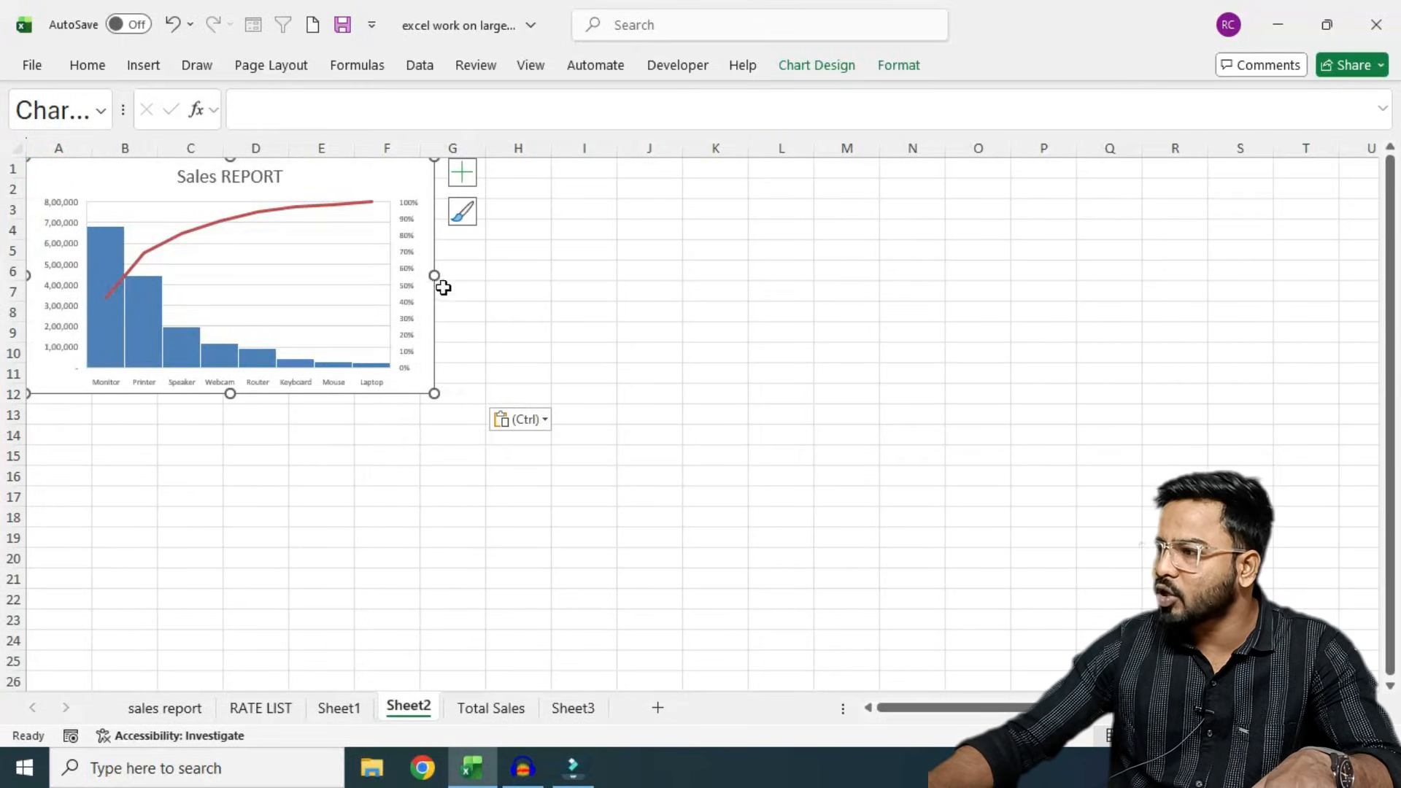
left_click_drag(435, 275, 1143, 319)
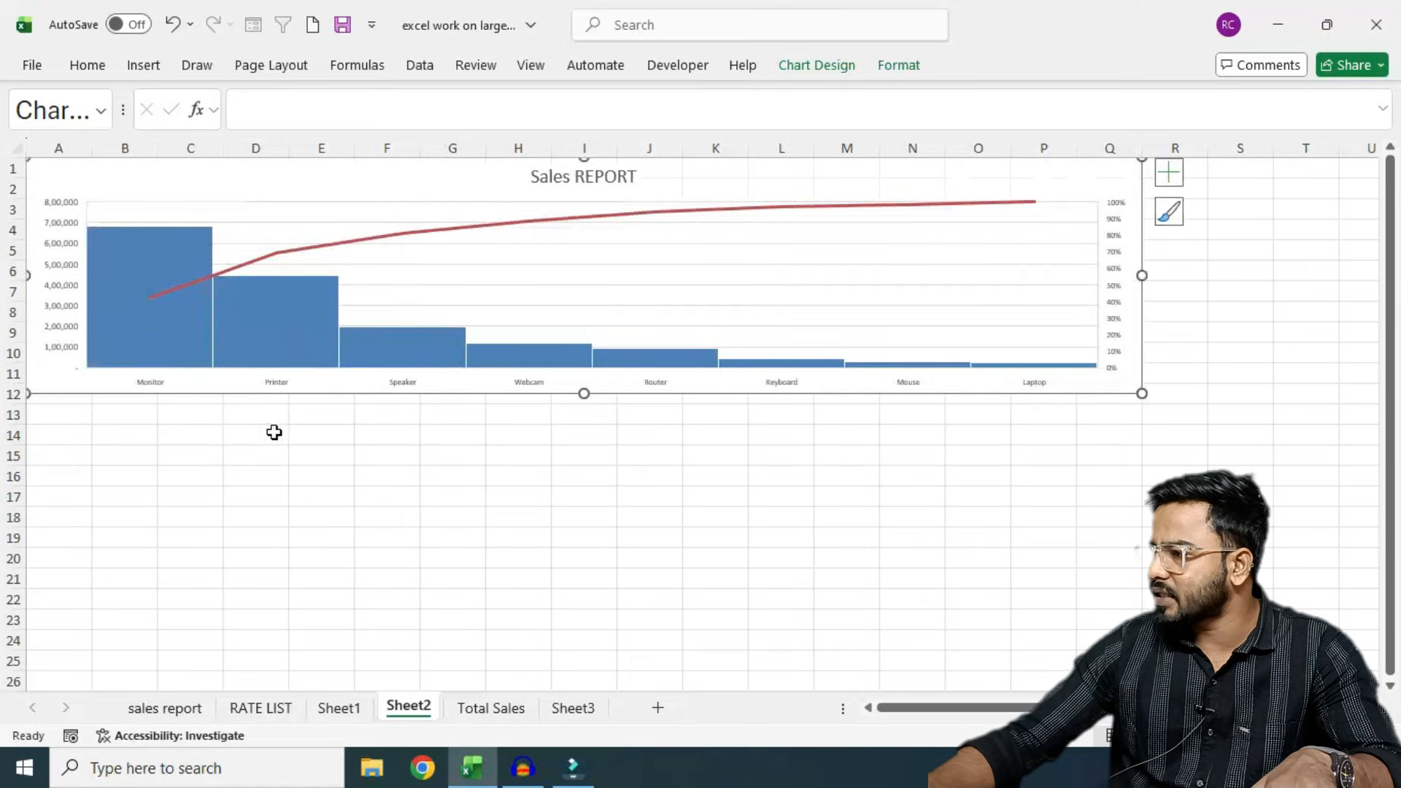
left_click_drag(583, 393, 602, 642)
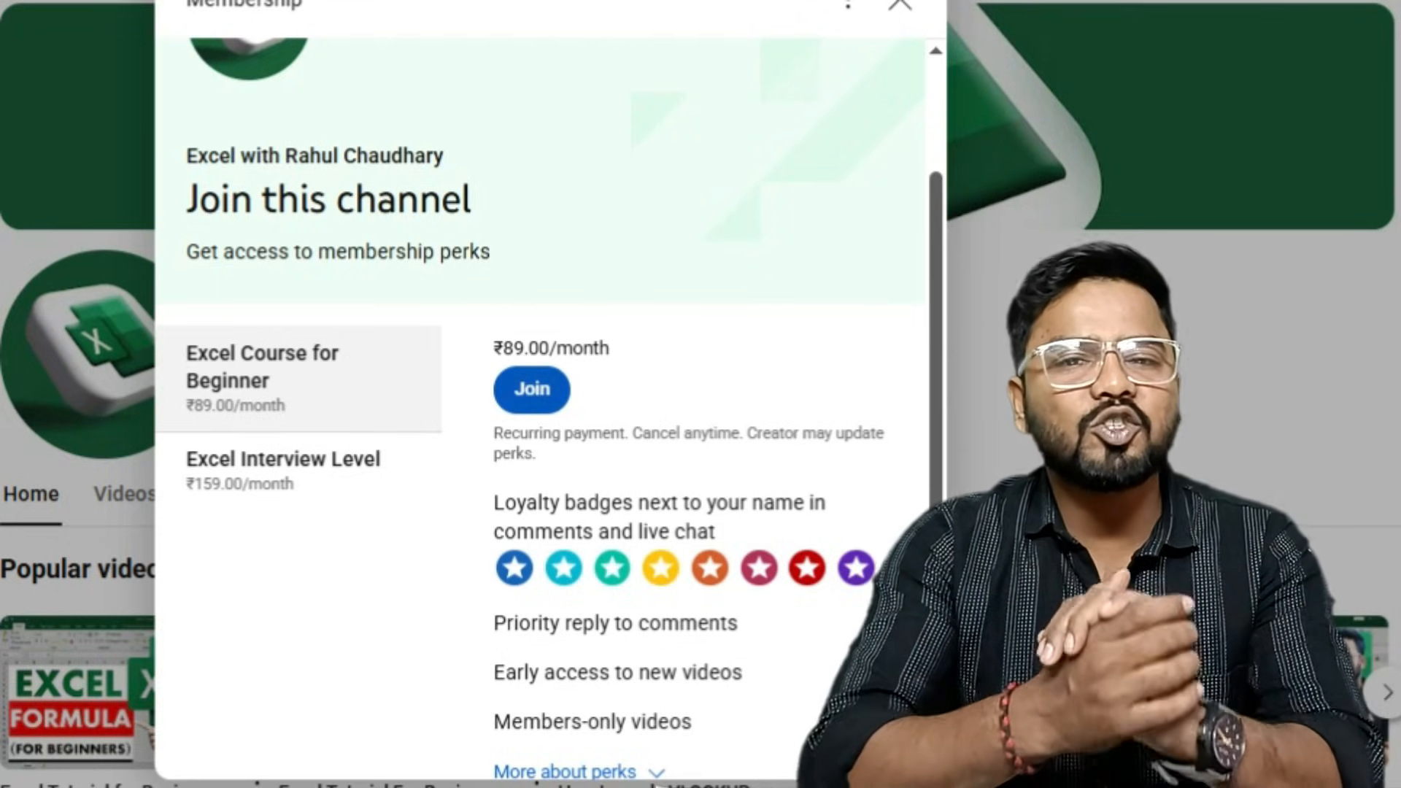
left_click(283, 470)
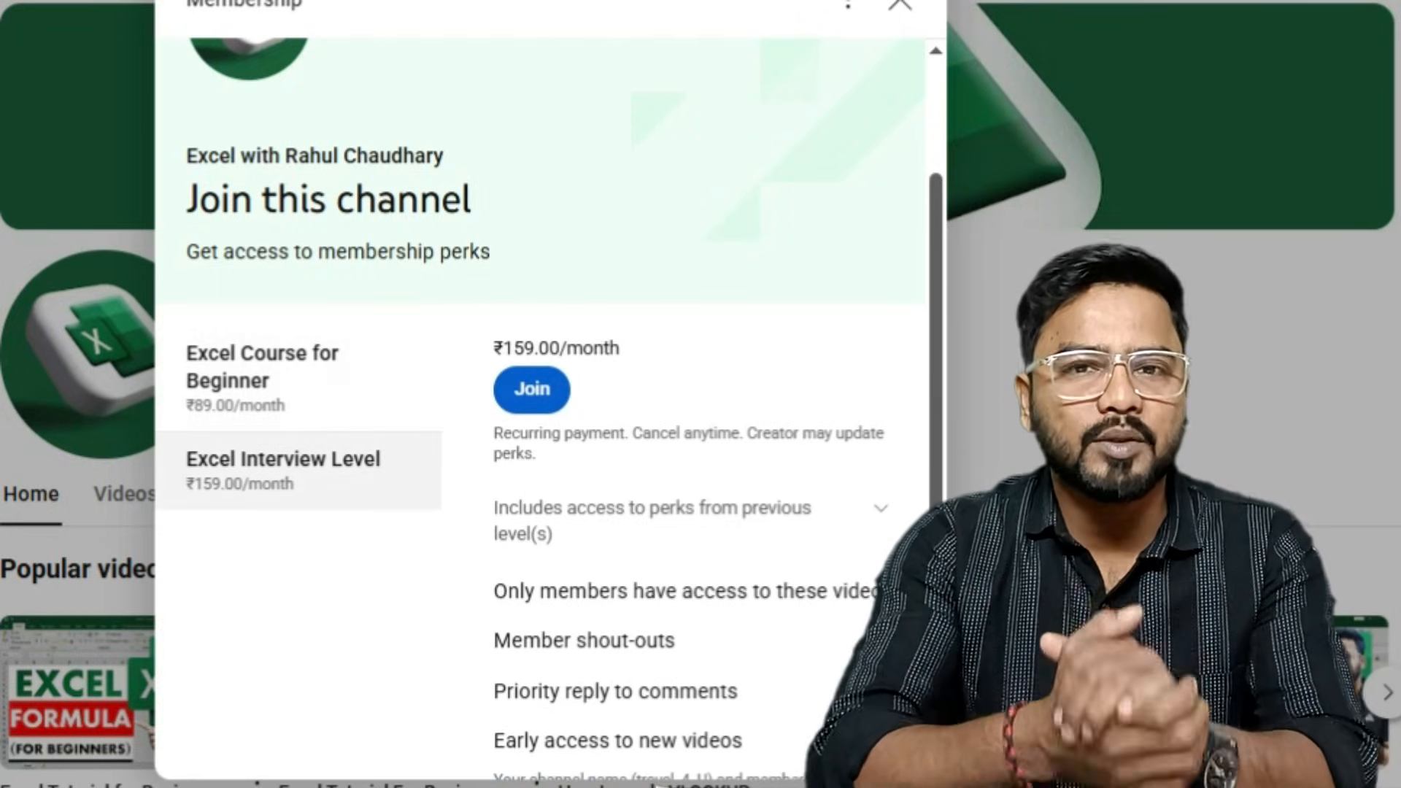